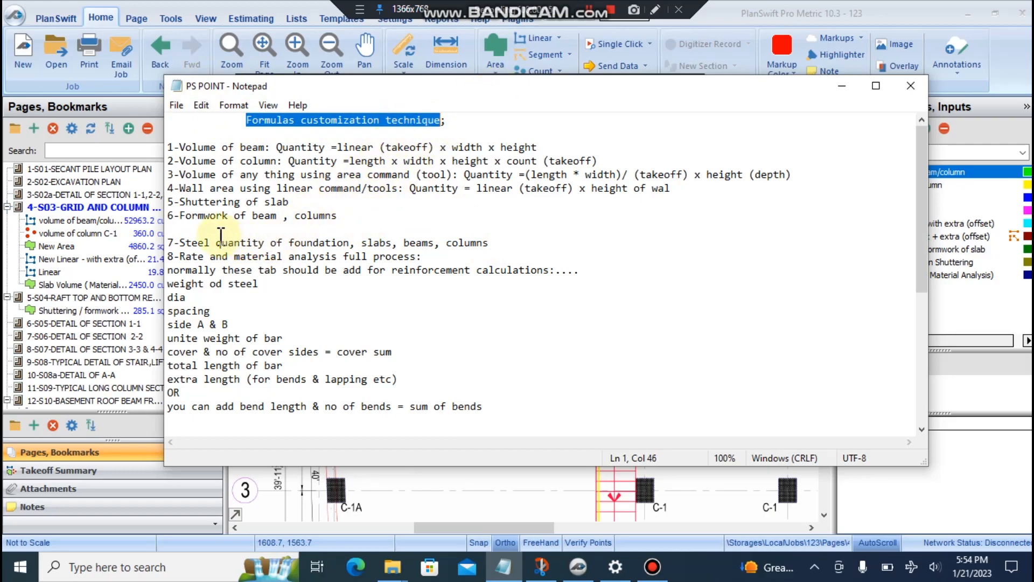
- Highlight the quantity formulas 1–6, the steel quantity item, and the steel-weight and spacing lines
left_click_drag(182, 218, 168, 147)
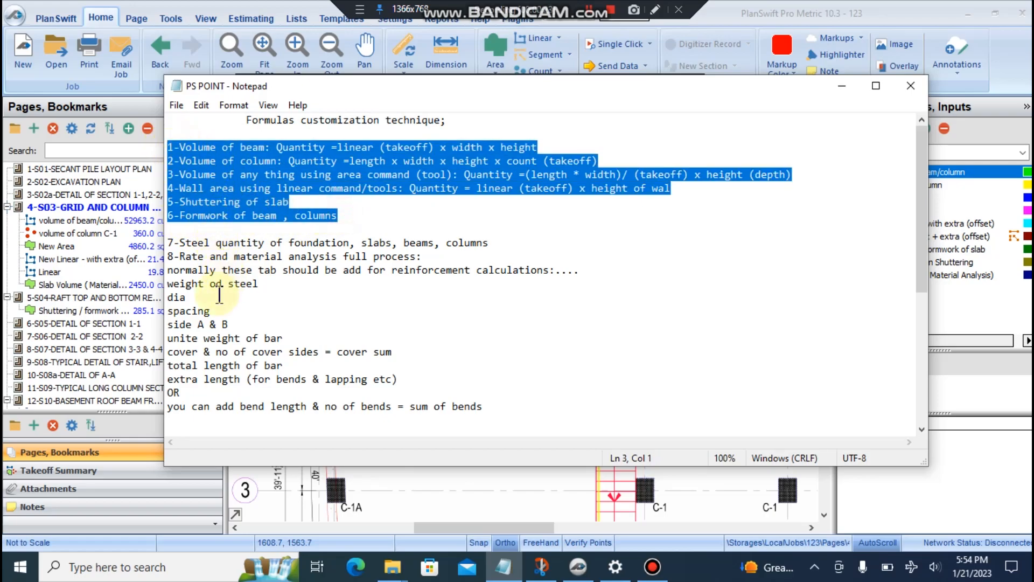
left_click_drag(183, 258, 439, 259)
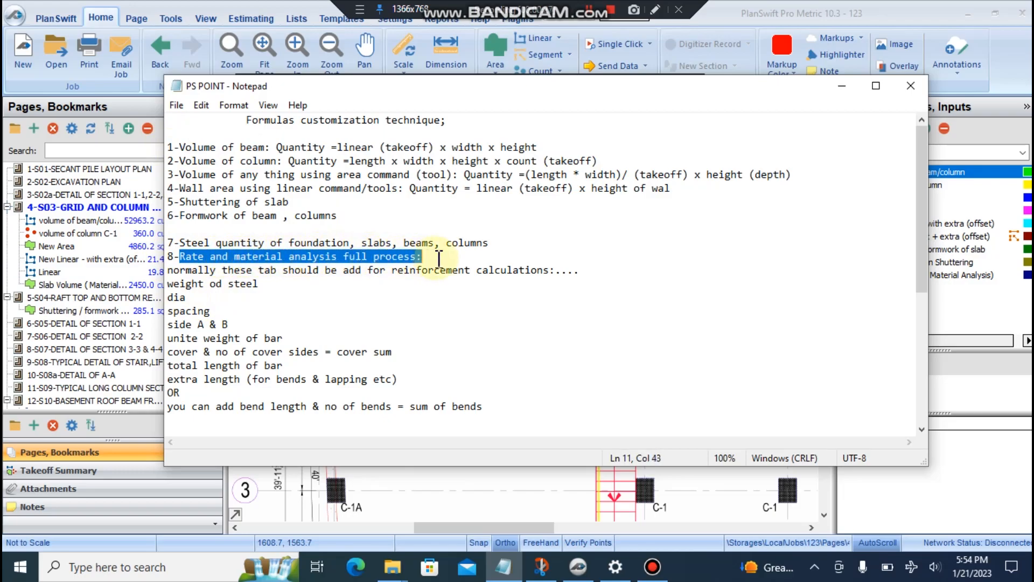
left_click(227, 244)
left_click(182, 242)
left_click_drag(182, 241, 452, 244)
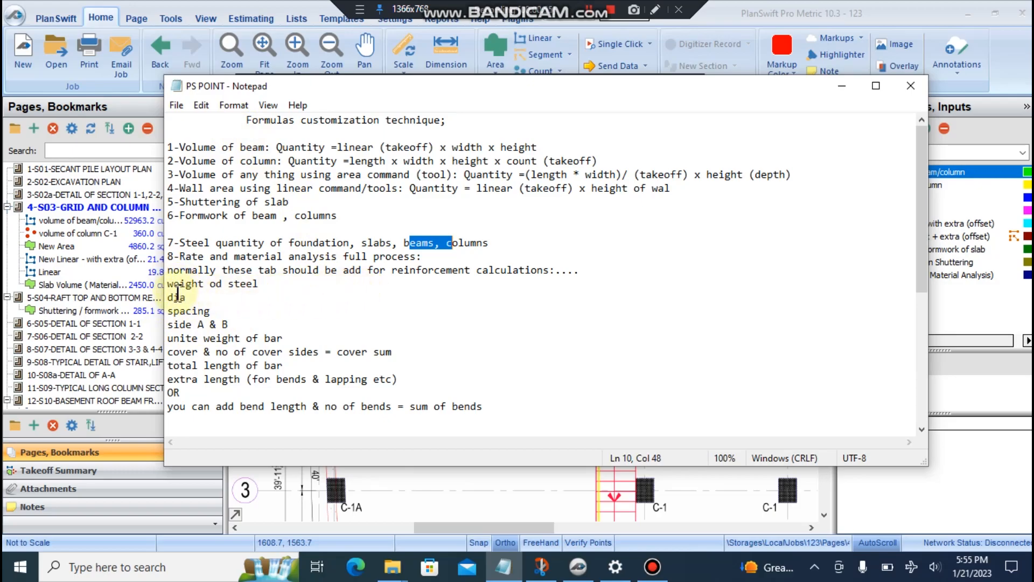
left_click_drag(170, 288, 265, 284)
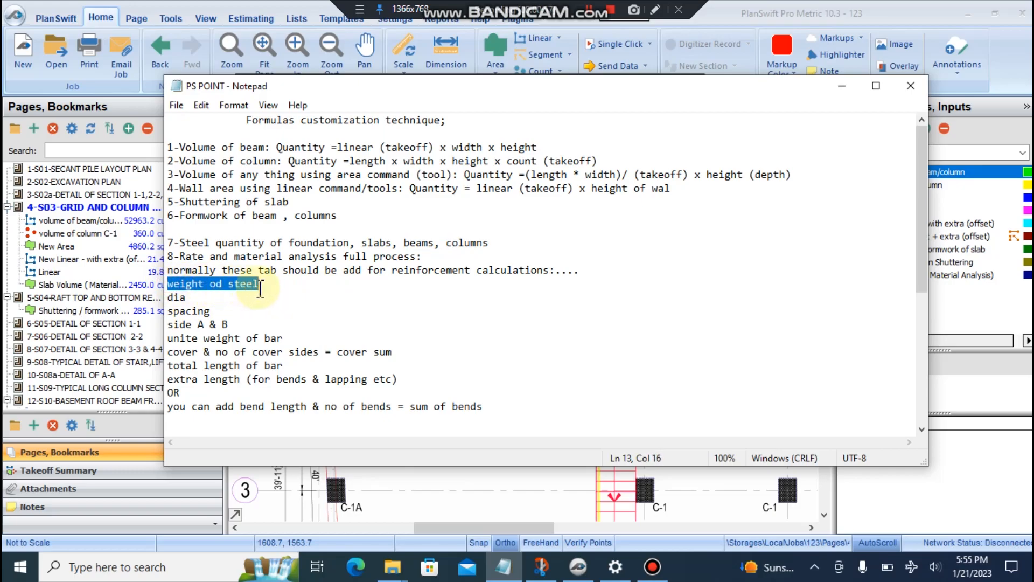
left_click(167, 299)
left_click_drag(167, 311, 212, 310)
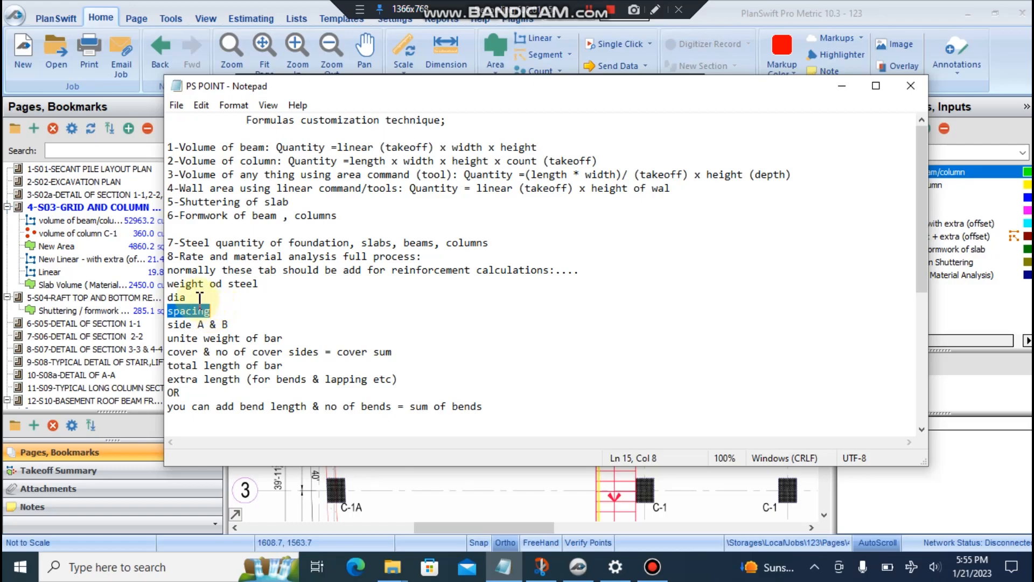
left_click_drag(191, 297, 169, 323)
left_click(205, 327)
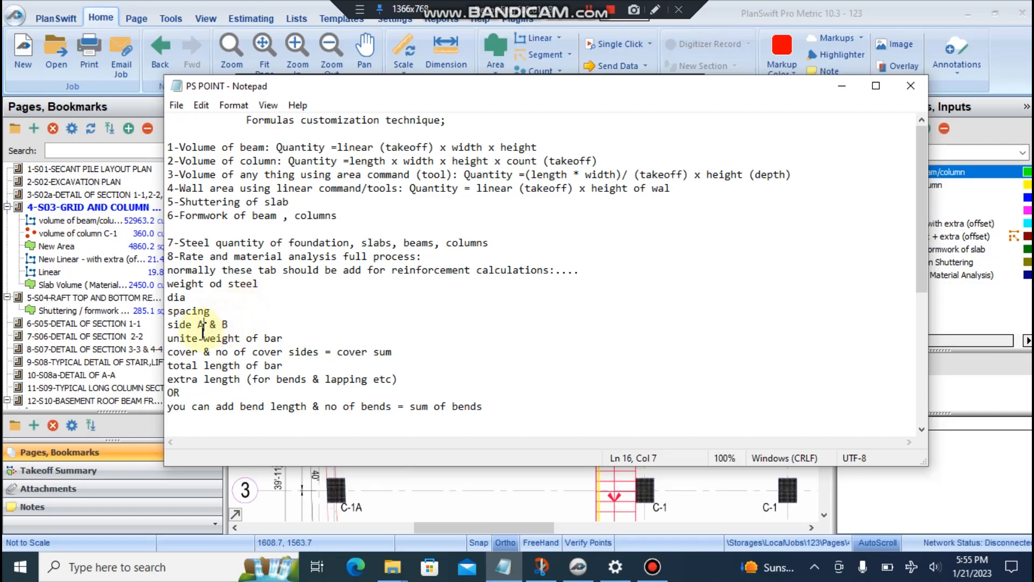
- Review the foundation, unit weight of bar and cover lines, then view the handwritten rebar sketch
left_click_drag(312, 241, 338, 240)
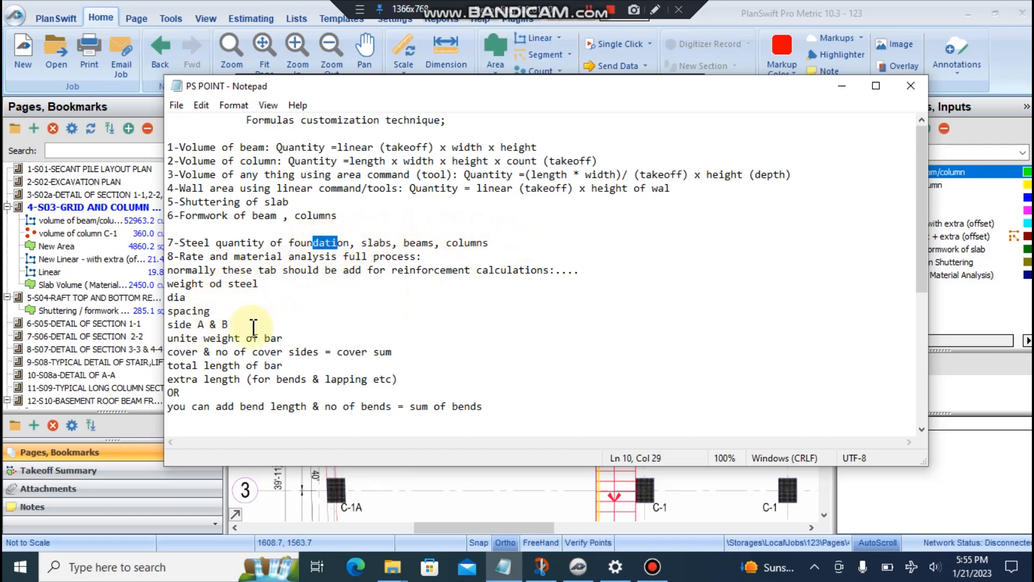
left_click_drag(171, 339, 287, 338)
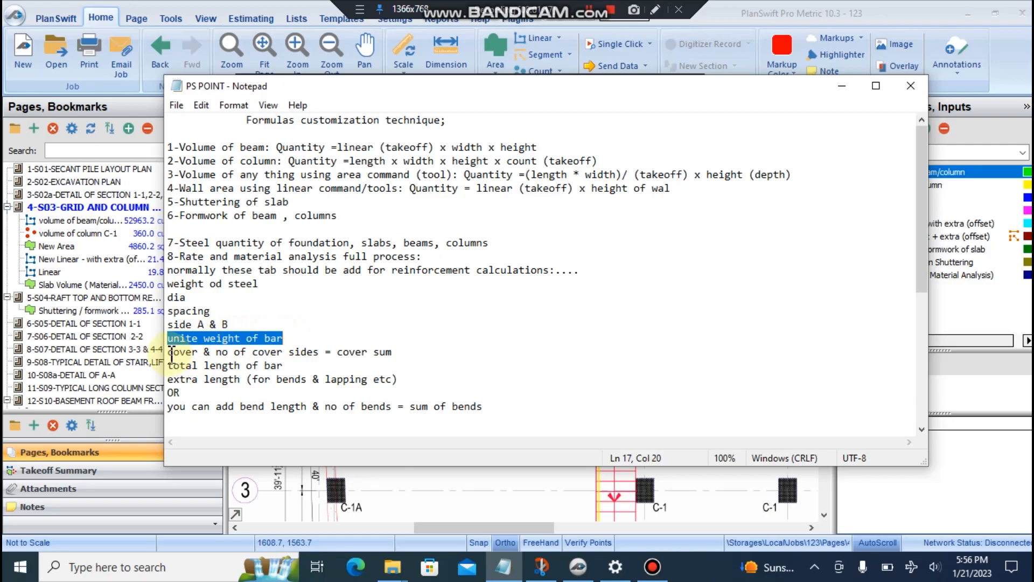
left_click_drag(170, 352, 217, 353)
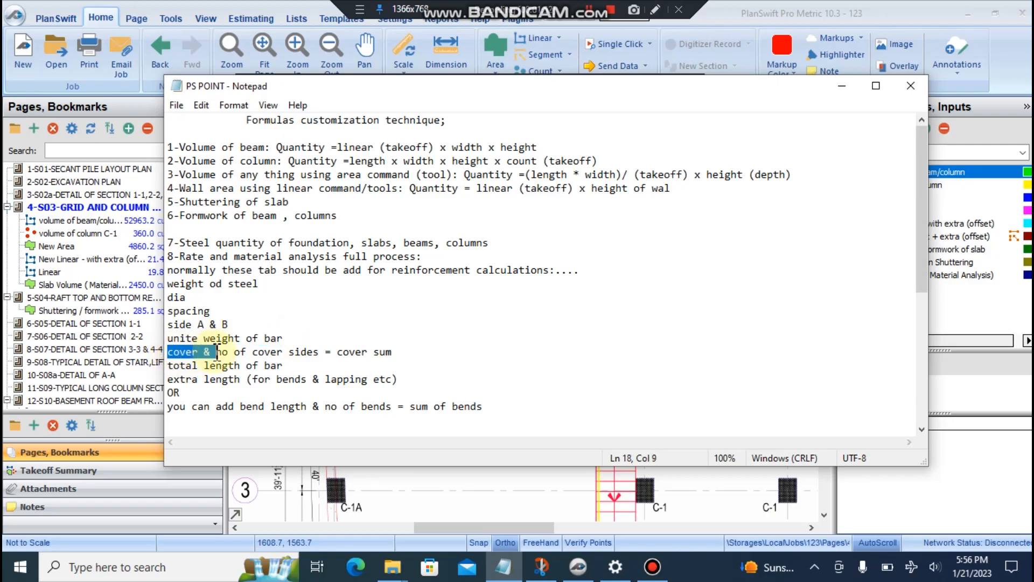
left_click_drag(337, 351, 386, 351)
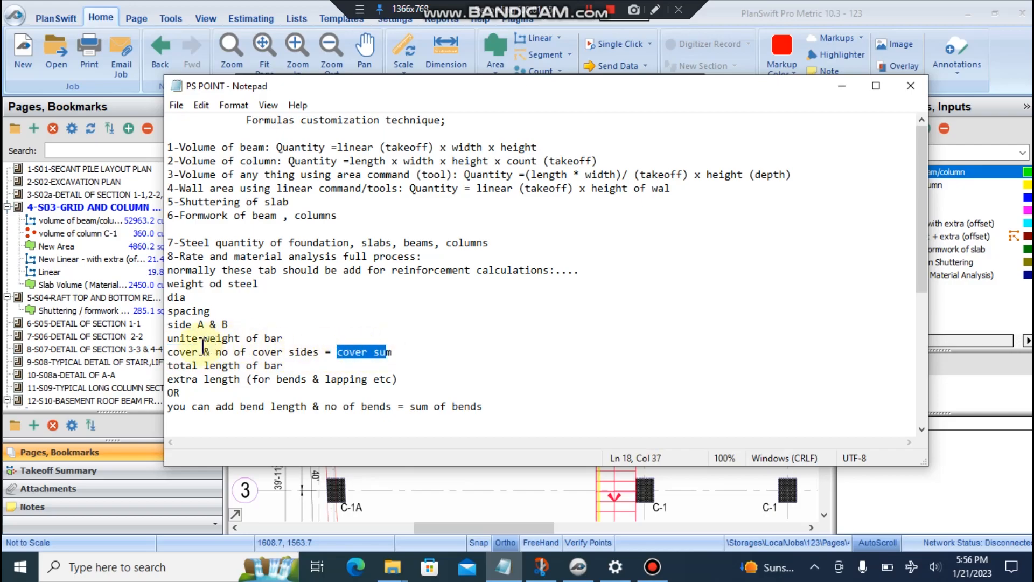
left_click_drag(199, 352, 284, 353)
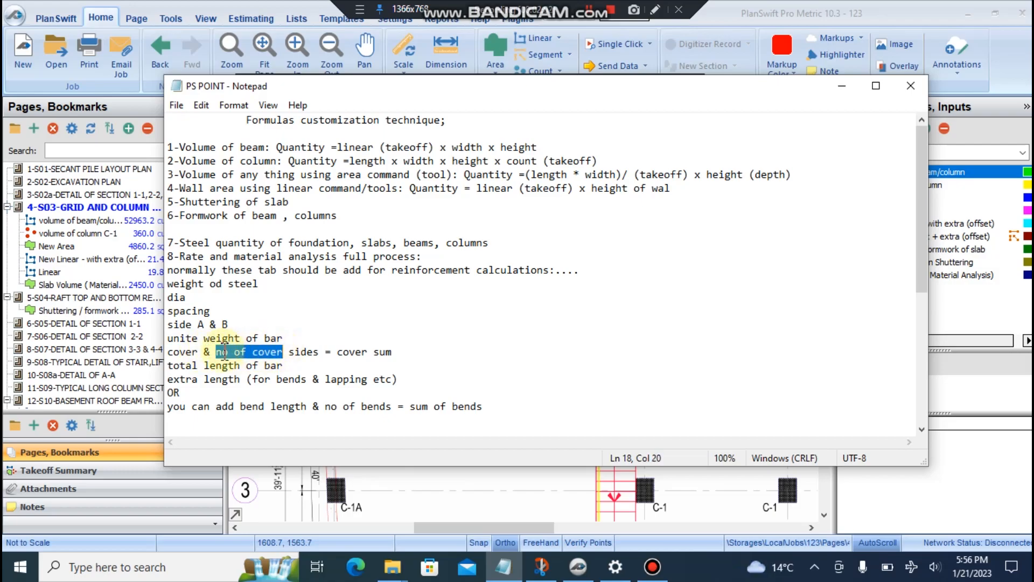
left_click_drag(193, 367, 283, 366)
left_click(196, 365)
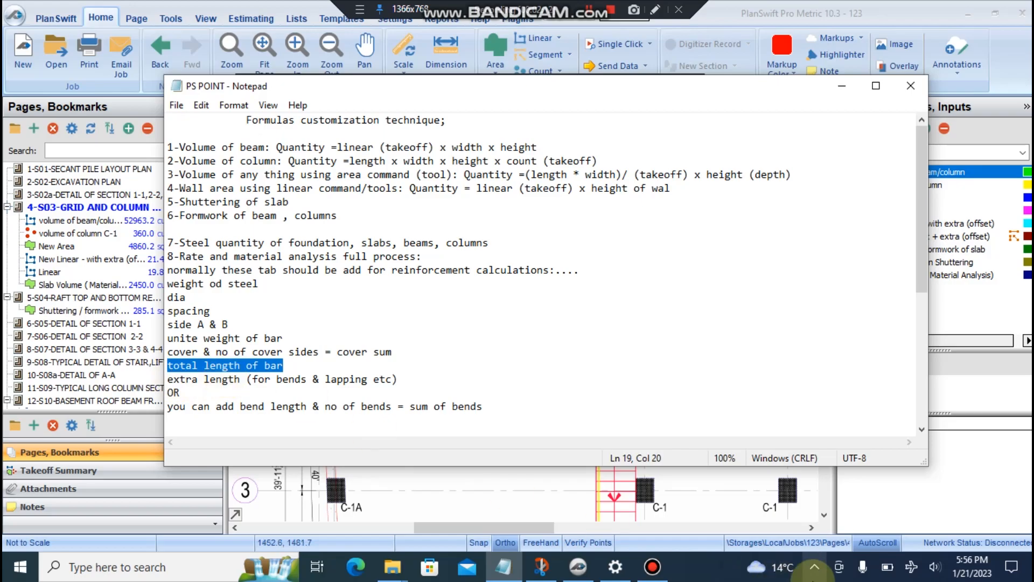
left_click(536, 566)
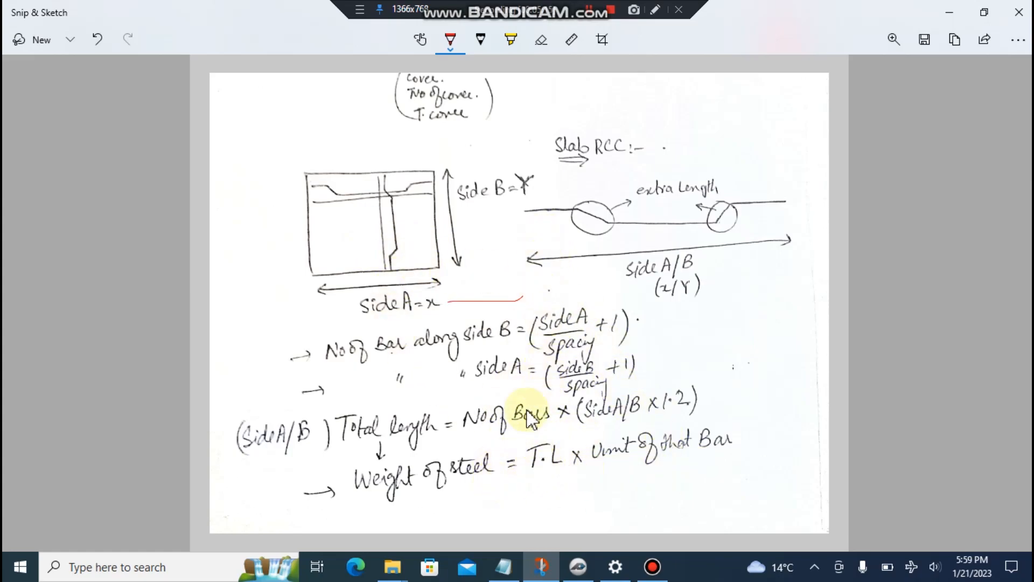
left_click(949, 11)
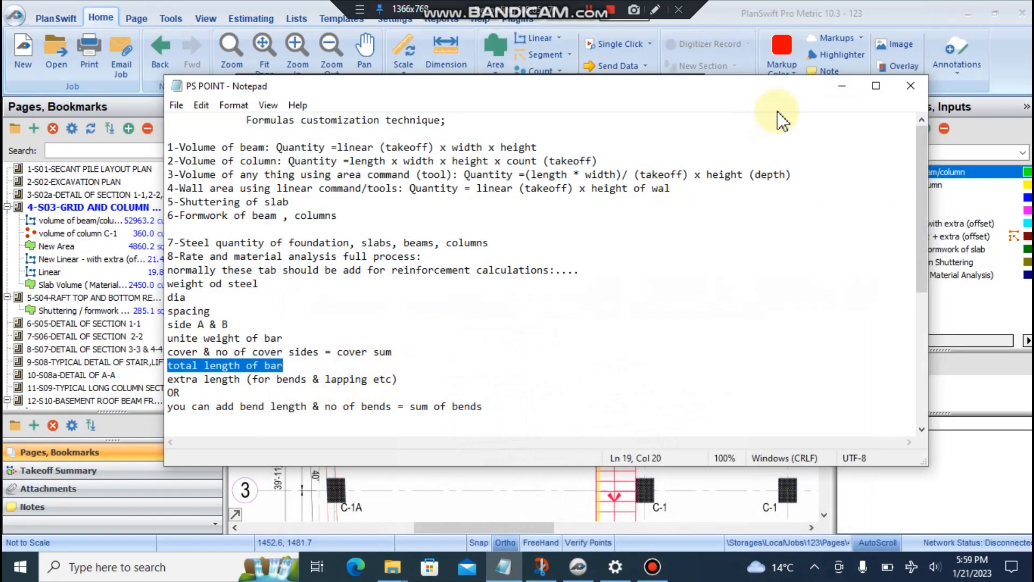
left_click(252, 366)
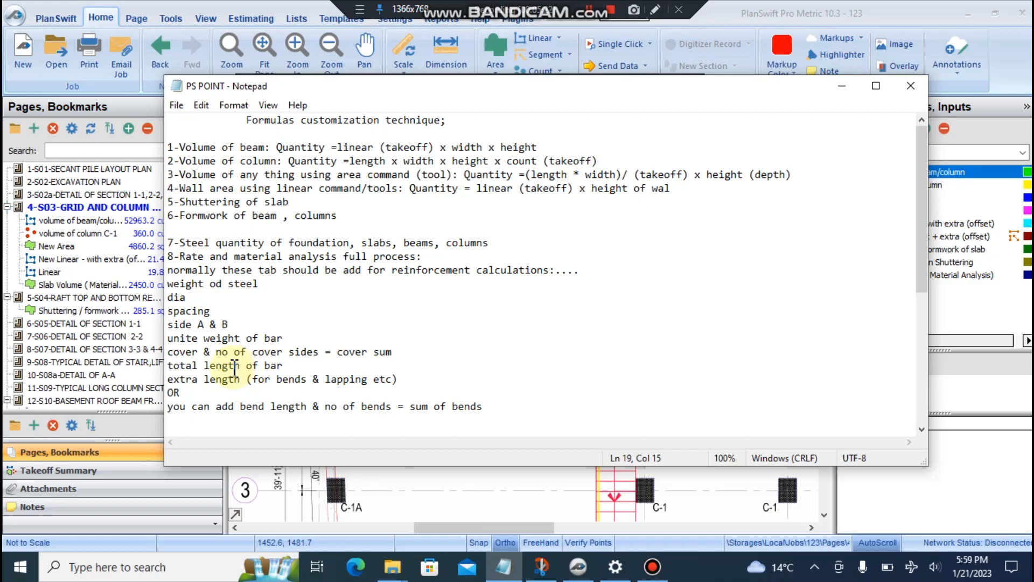
- Go over the extra length line's bends and lapping terms, then minimize the Notepad notes
left_click(169, 377)
left_click_drag(169, 377, 241, 378)
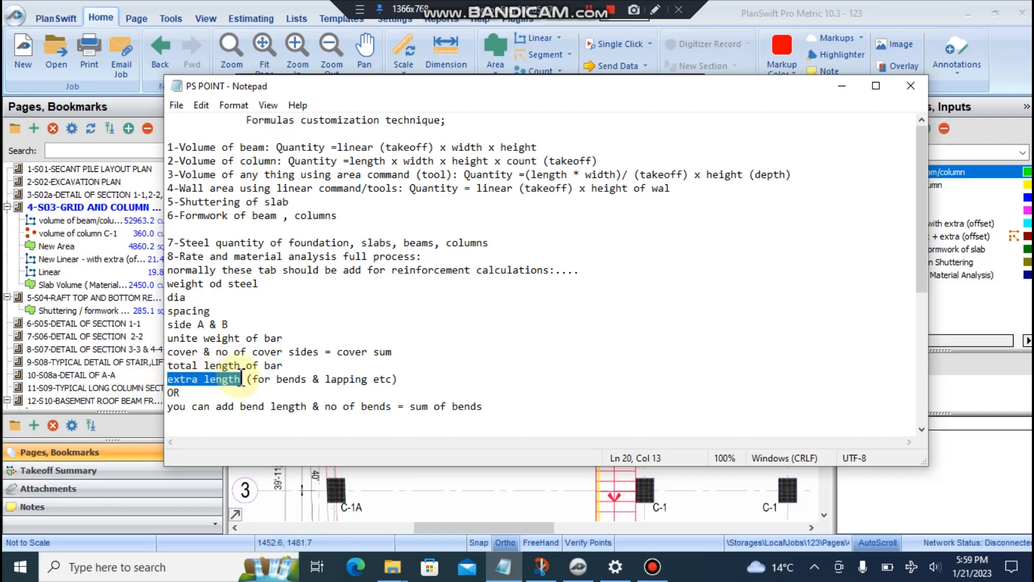
left_click_drag(168, 379, 390, 380)
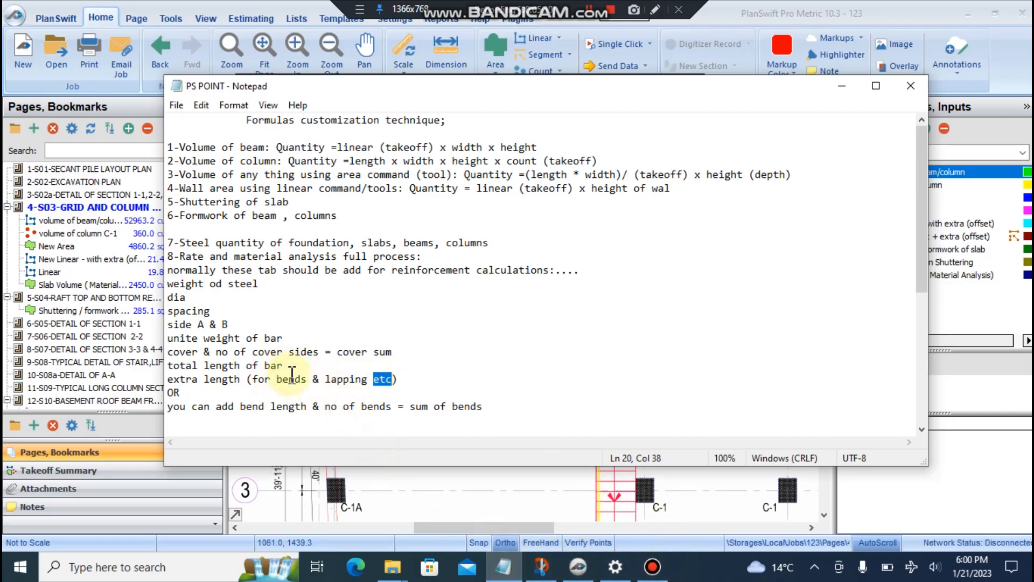
left_click_drag(278, 380, 307, 380)
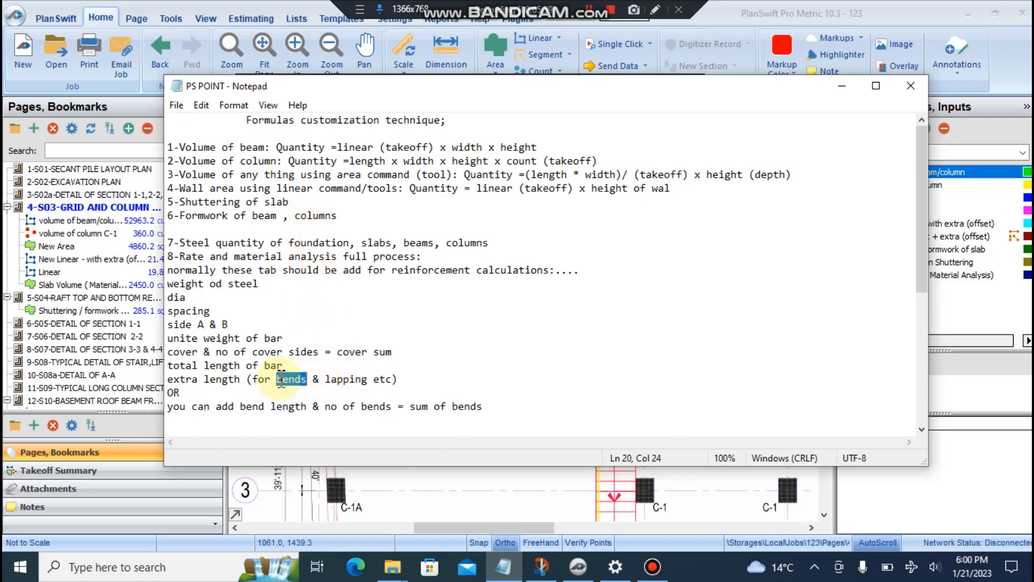
mouse_move(271, 381)
left_mouse_down()
mouse_move(309, 383)
mouse_move(277, 381)
left_mouse_up()
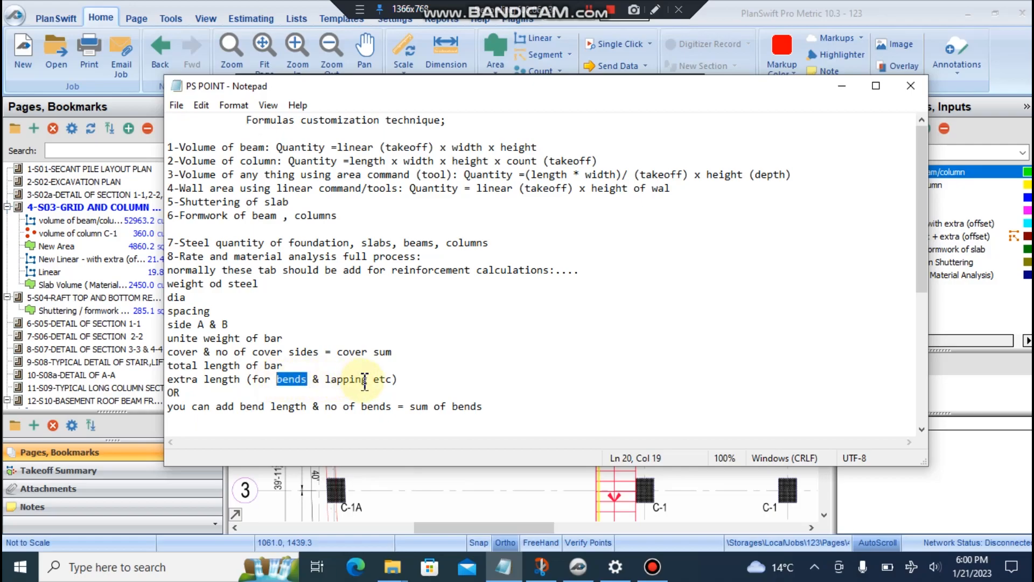
left_click_drag(370, 380, 319, 381)
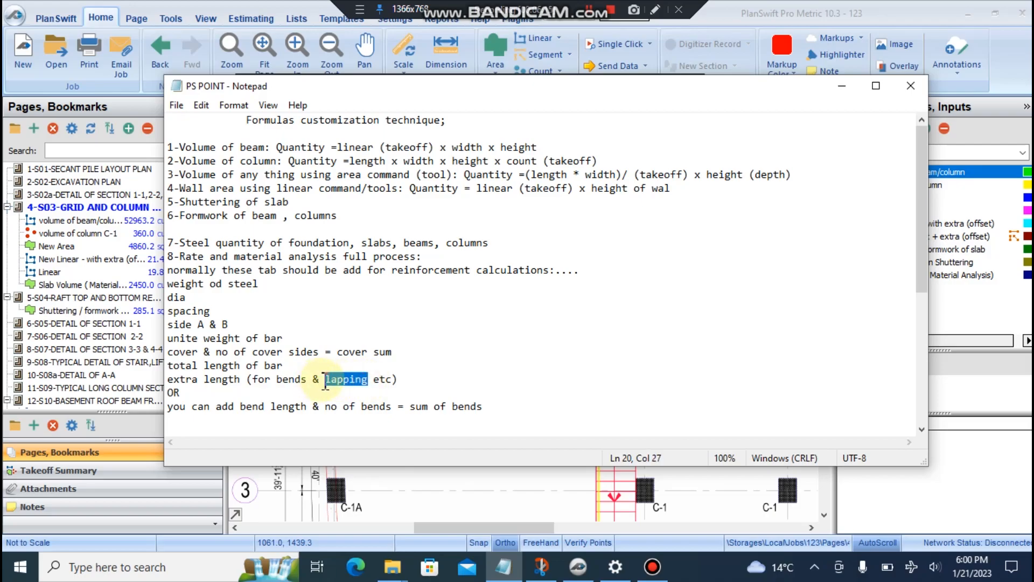
left_click(370, 379)
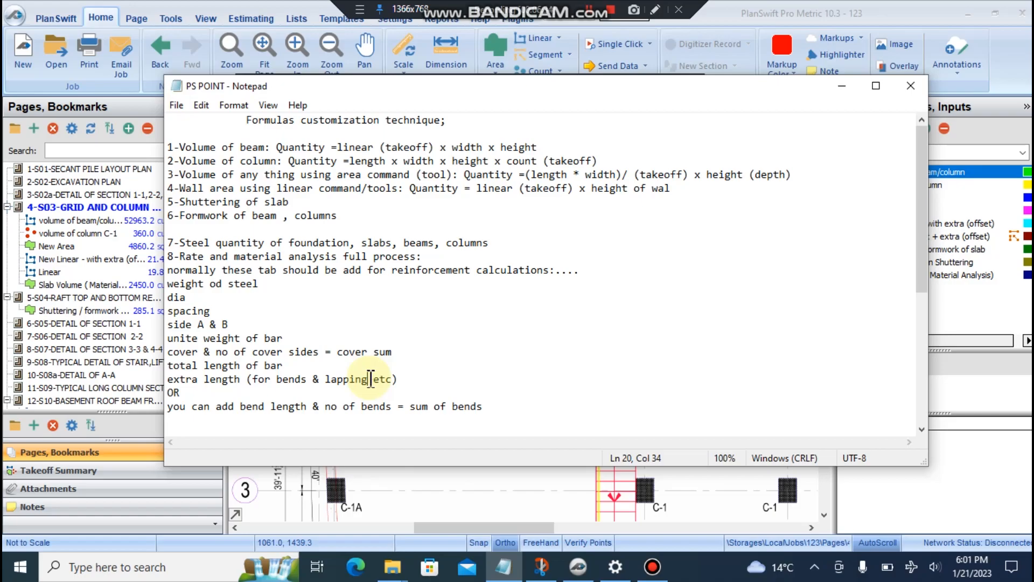
double_click(340, 378)
left_click_drag(307, 379, 274, 378)
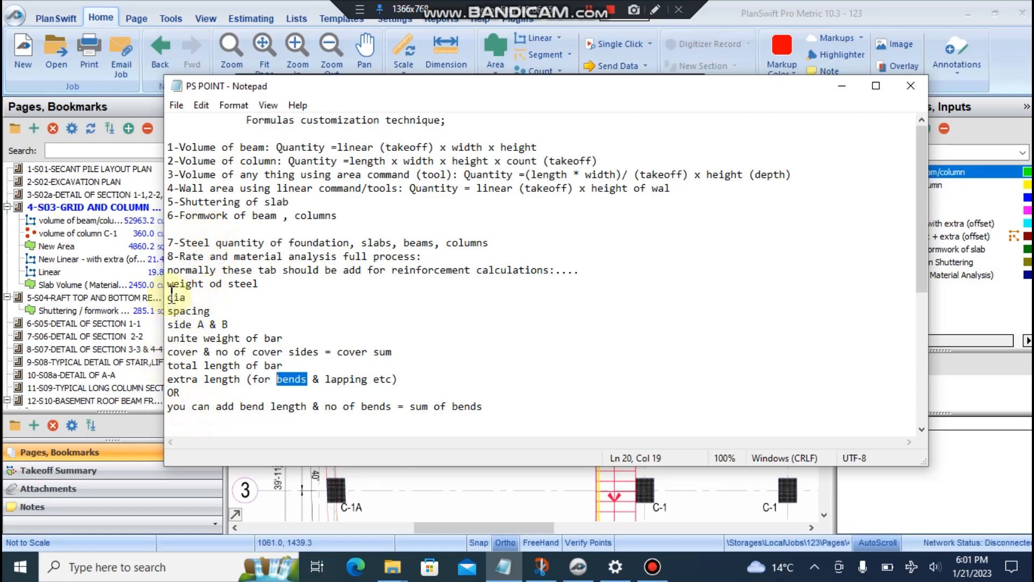
left_click(843, 87)
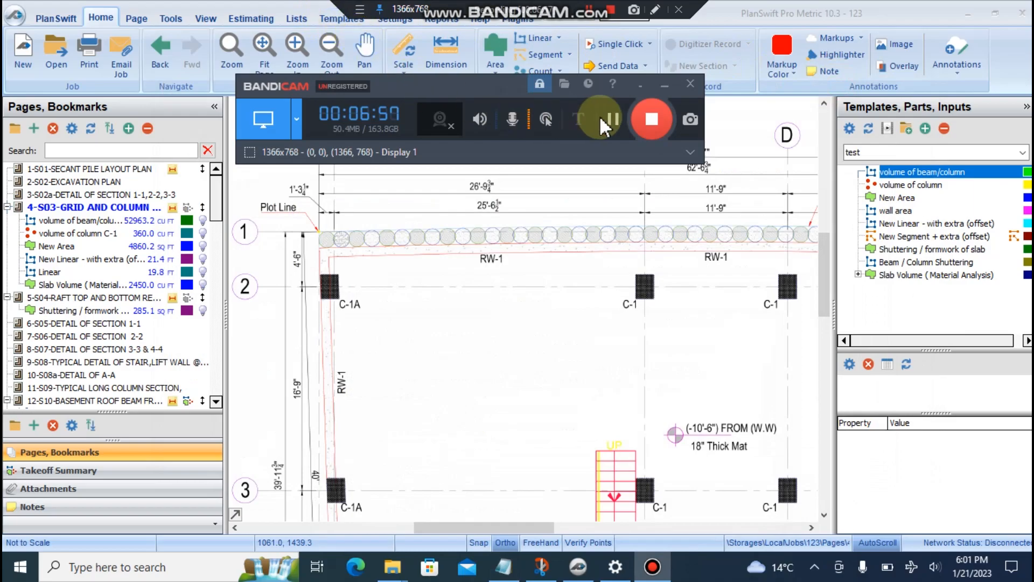
- Zoom out to the whole grid plan, then list the test template group's nine takeoff items
left_click(664, 85)
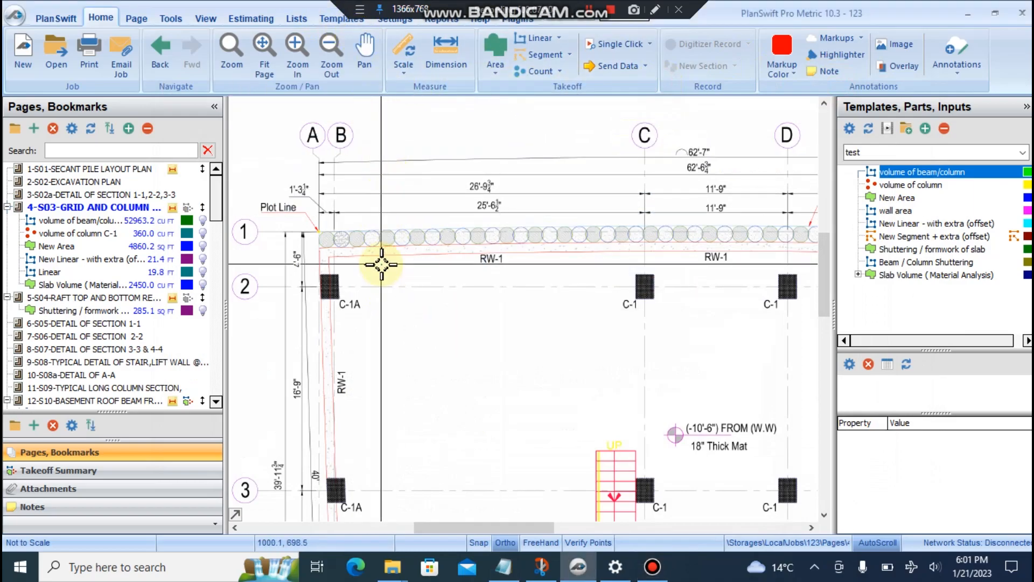
scroll(381, 264, "down", 5)
scroll(350, 220, "up", 8)
scroll(331, 198, "down", 4)
mouse_move(302, 182)
left_mouse_down()
mouse_move(385, 289)
mouse_move(783, 476)
left_mouse_up()
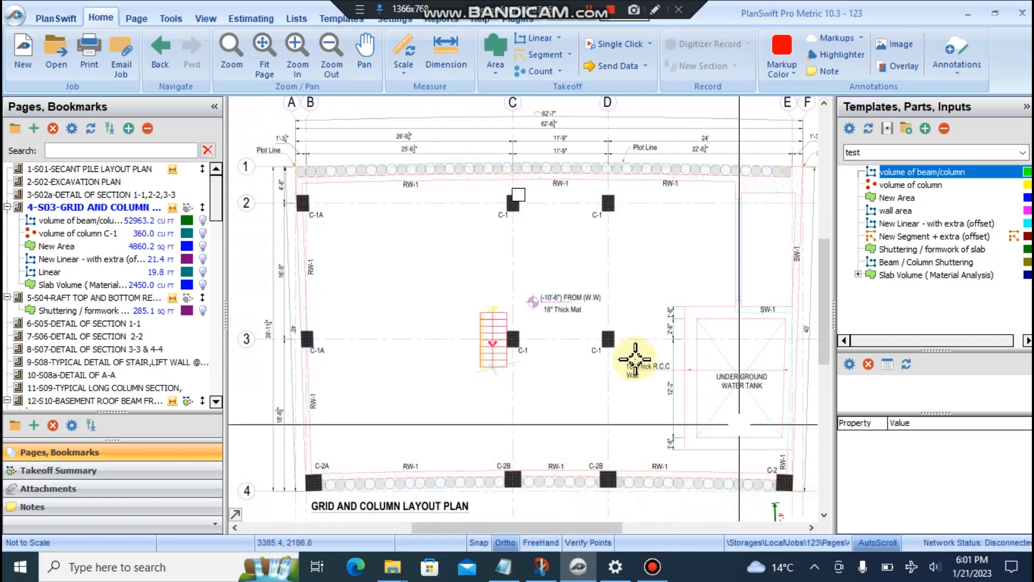
left_click(332, 20)
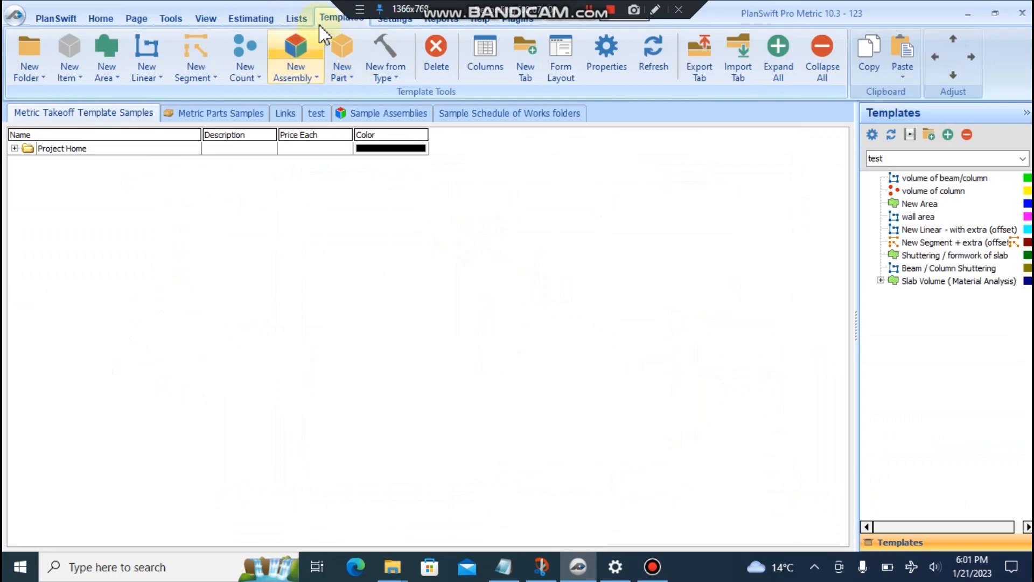
left_click(317, 113)
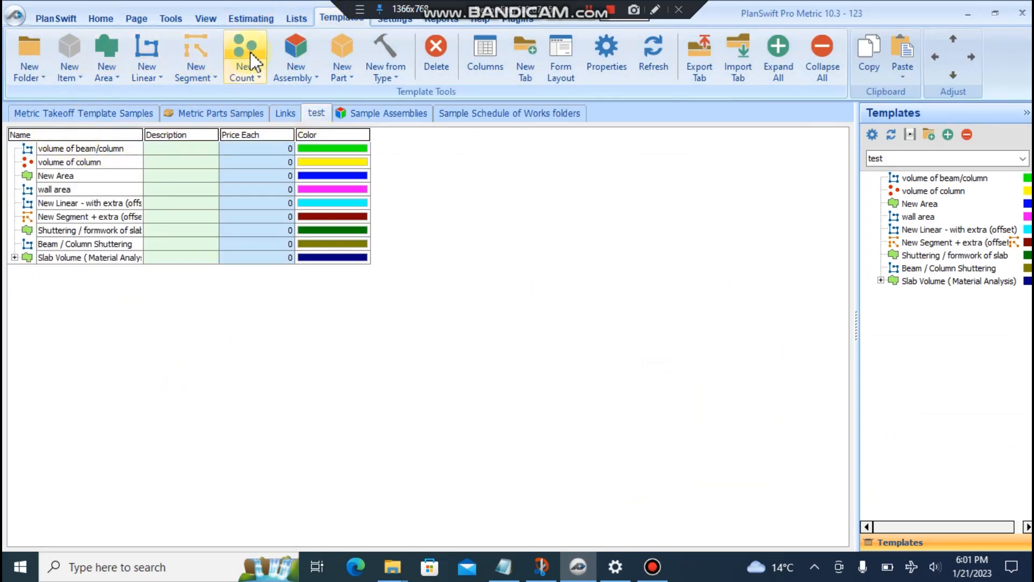
- Add count item 'steel quantity of foundation / slab' in Advanced view, then reopen the PS POINT notes
left_click(245, 54)
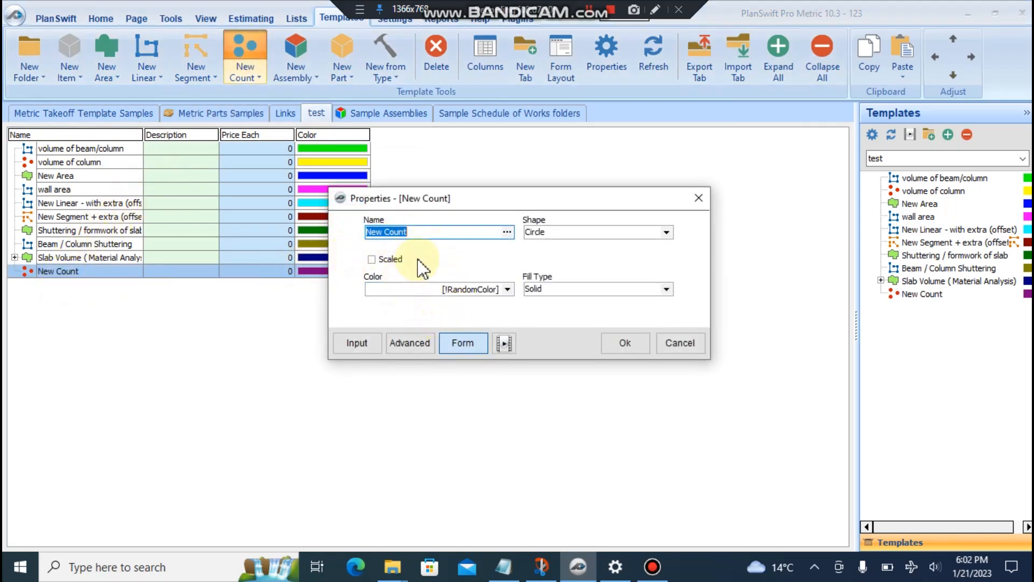
type("steel")
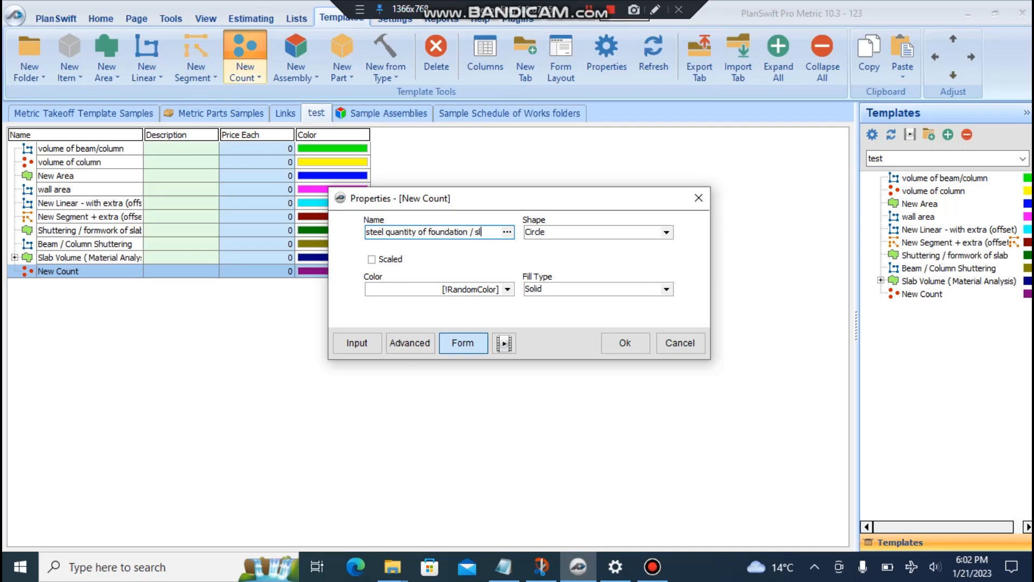
left_click(422, 347)
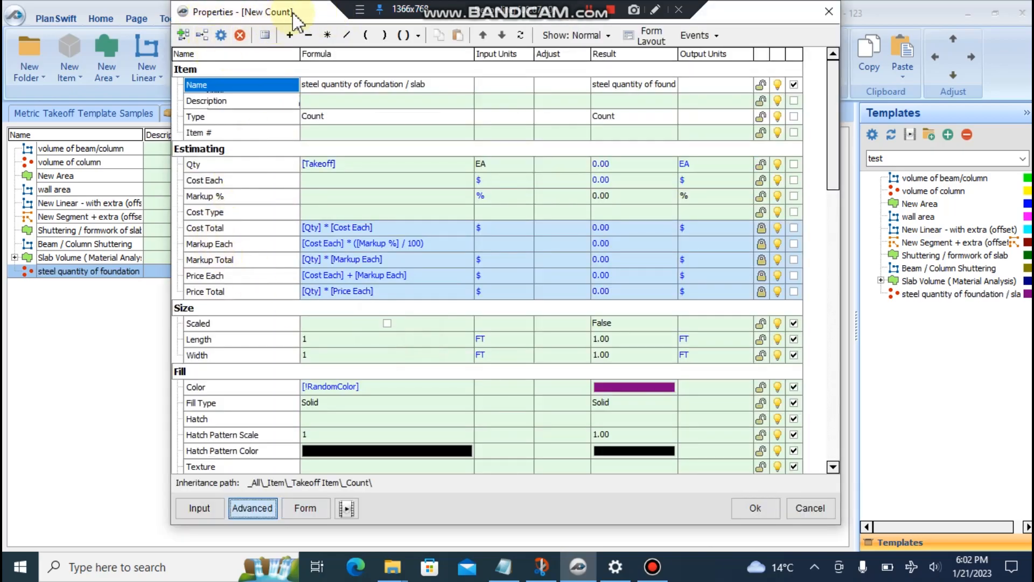
left_click(503, 567)
left_click_drag(167, 283, 307, 352)
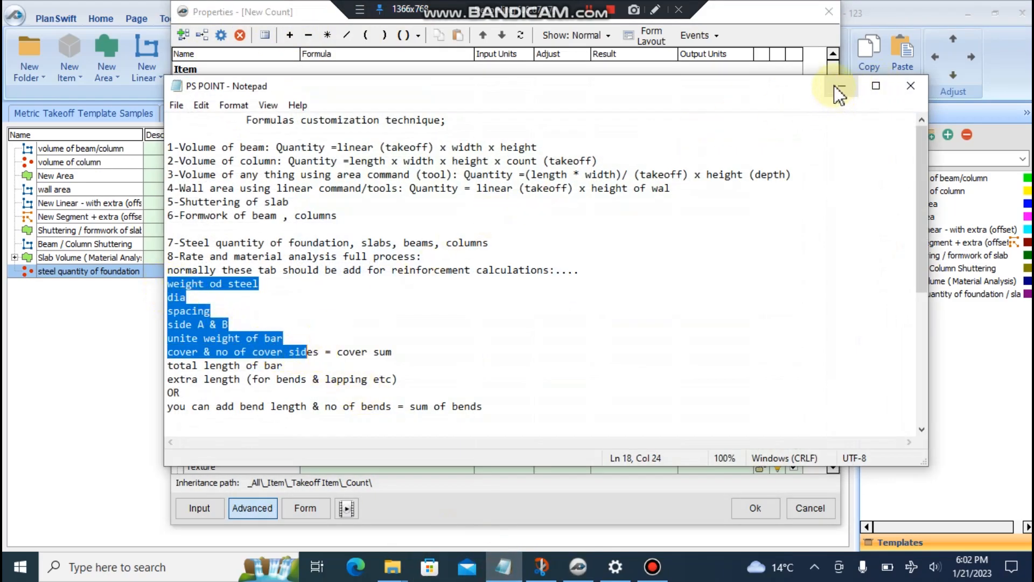
- Review the steel property list down to extra length, then minimize the notes
left_click_drag(168, 283, 401, 383)
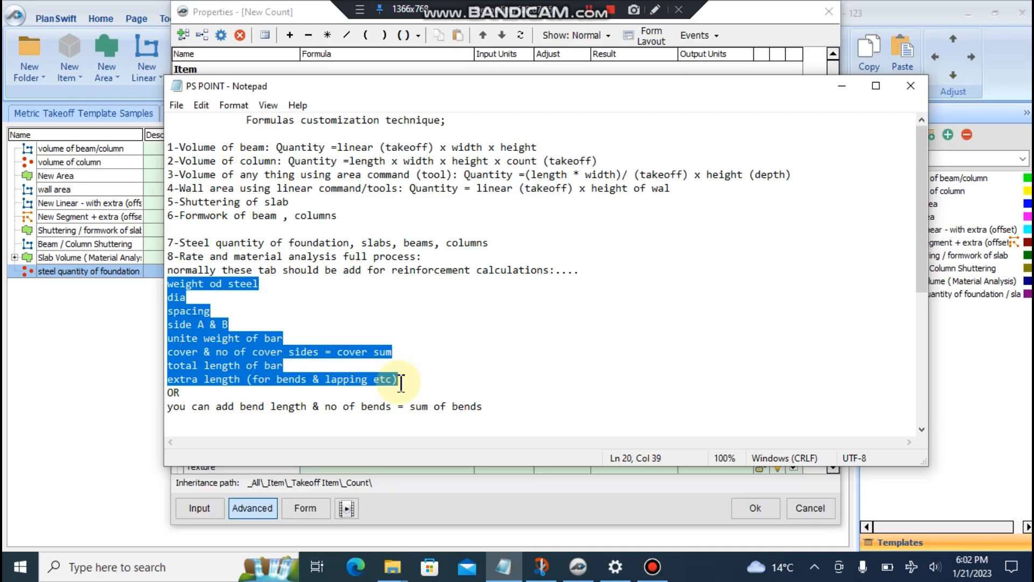
left_click(221, 351)
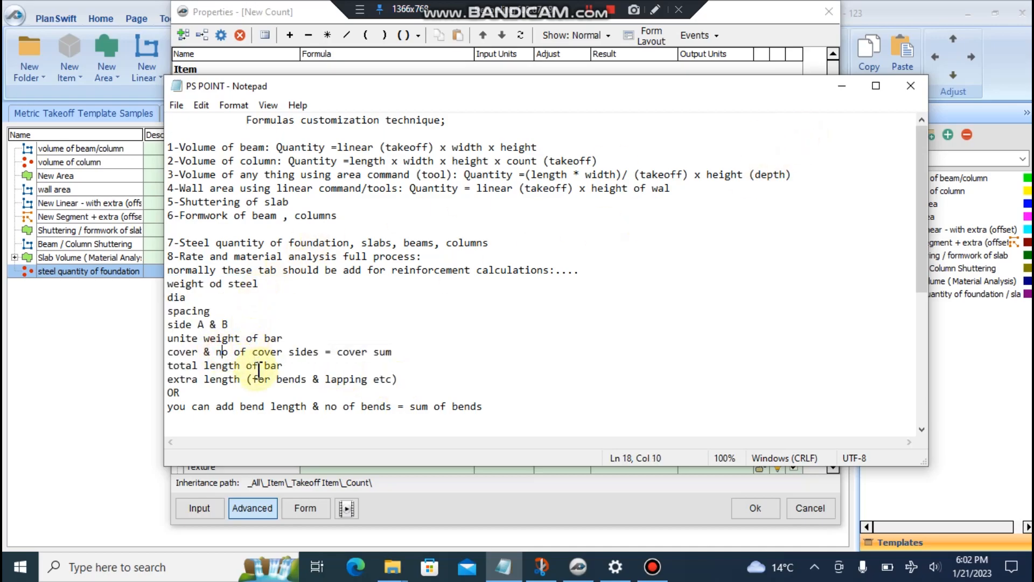
left_click(845, 86)
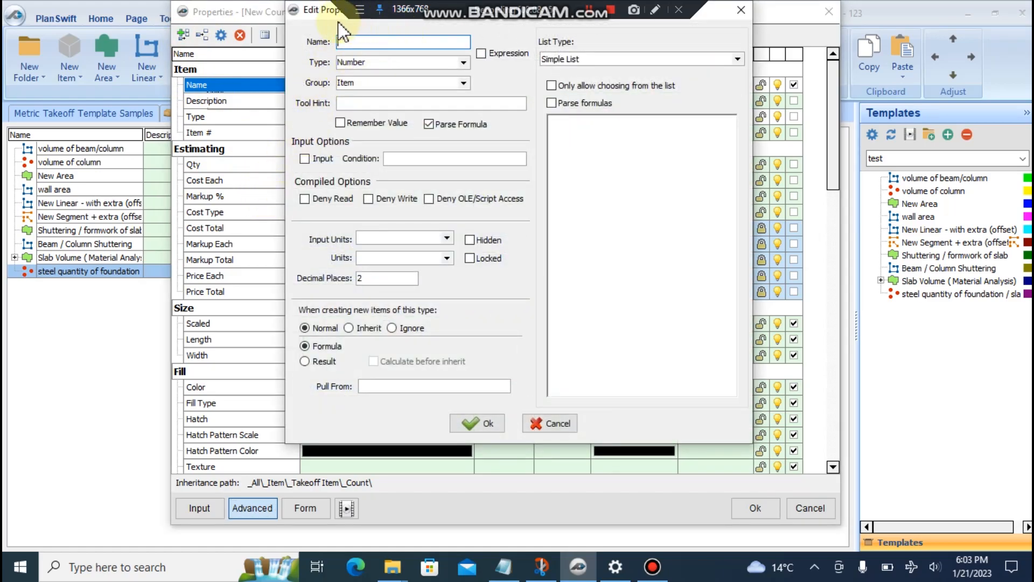
- Add a Dia property as a Number type in the Estimating group
type("Dia")
left_click(475, 422)
right_click(426, 155)
right_click(208, 156)
left_click(244, 156)
left_click(463, 62)
left_click(455, 78)
left_click(464, 82)
left_click(399, 99)
left_click(474, 420)
- Add the Bar Weight and Side A (Longer) properties
left_click(183, 35)
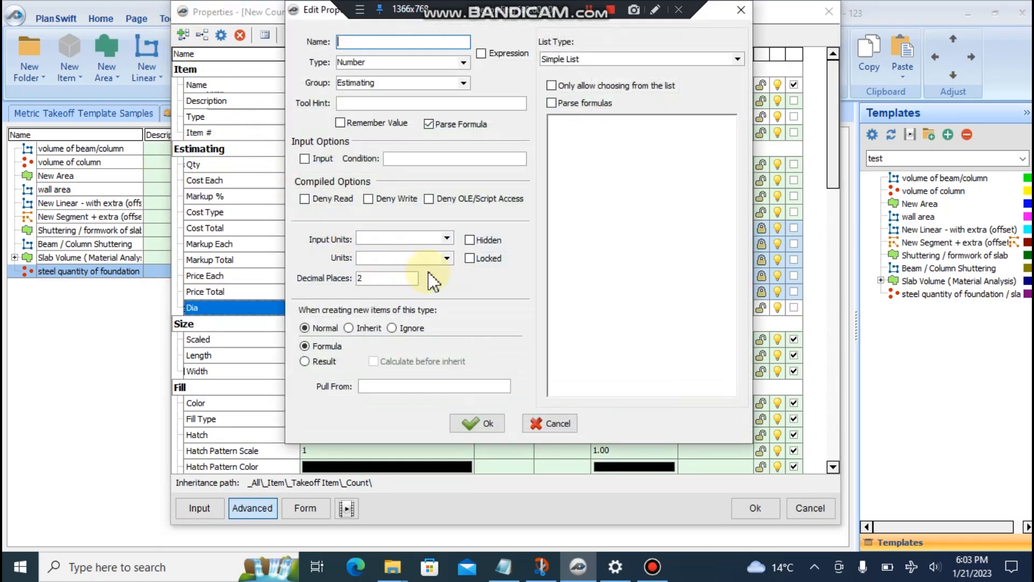
type("Bar Weigh")
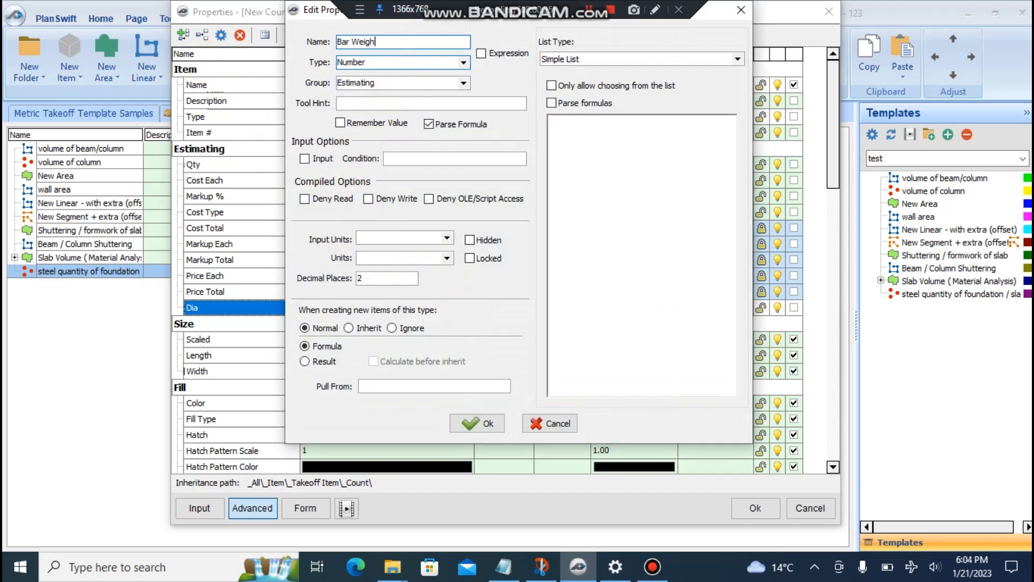
type("t")
left_click(475, 423)
left_click(183, 35)
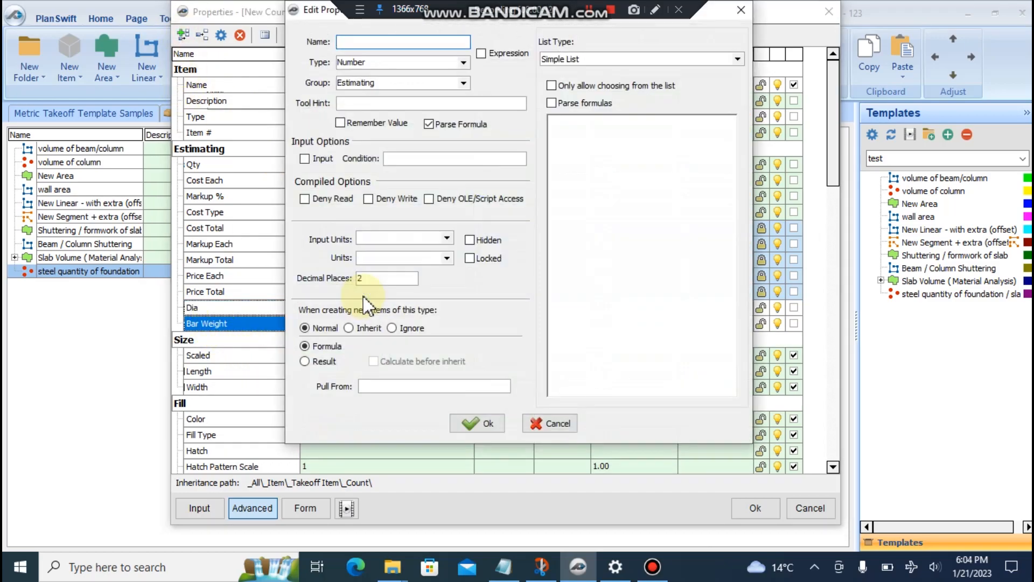
type("e ")
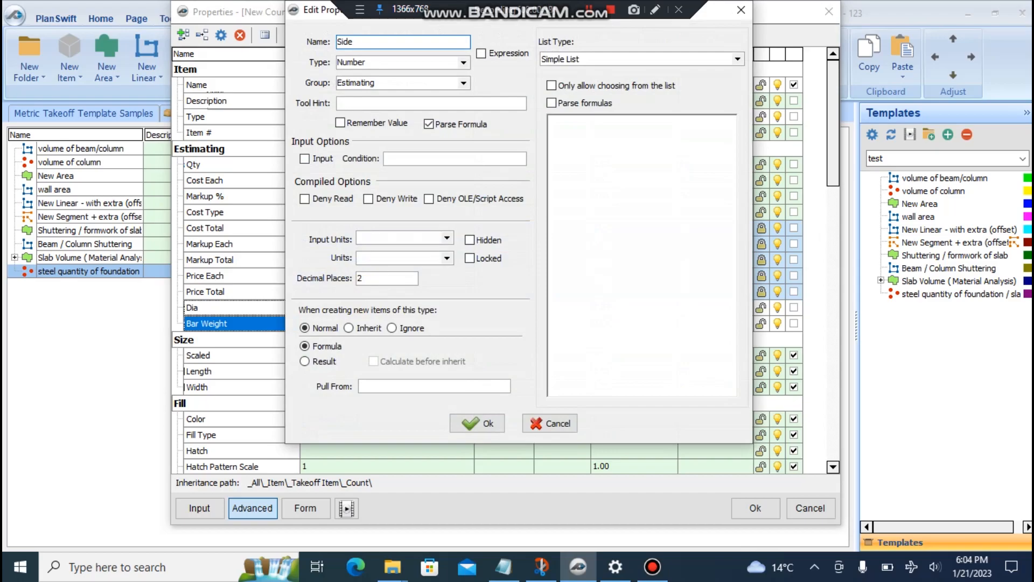
type("A (longer)")
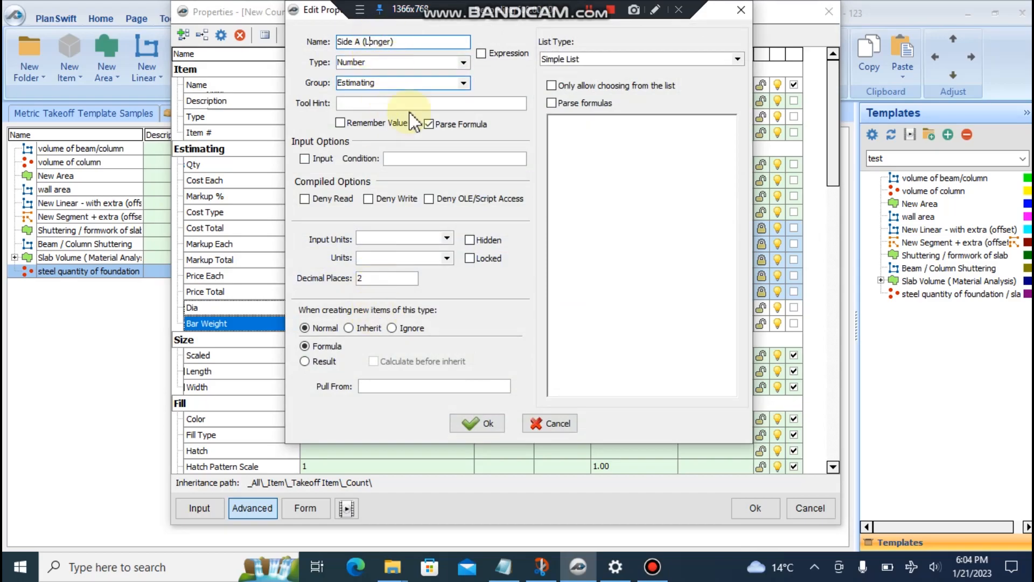
left_click(477, 423)
right_click(240, 339)
left_click(291, 350)
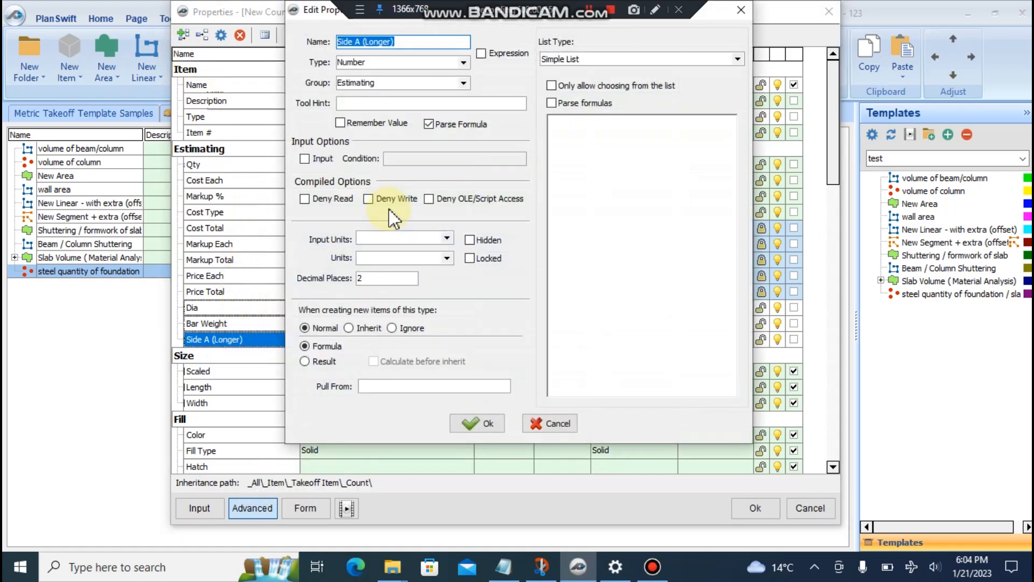
left_click(477, 423)
- Add the Side B (Shorter) and C/C Spacing (along longer side) properties
left_click(184, 37)
type("Side A s")
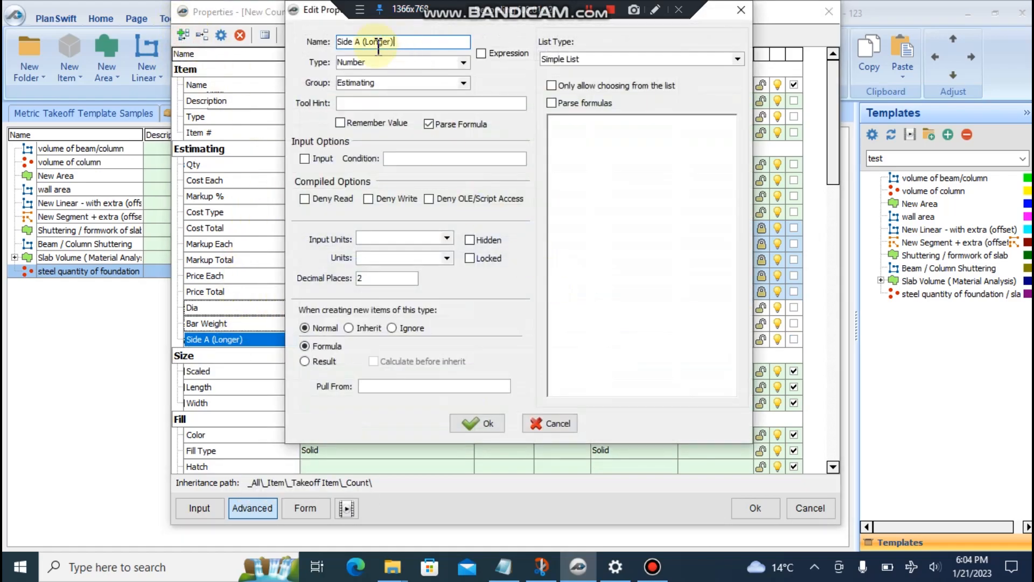
type("(S")
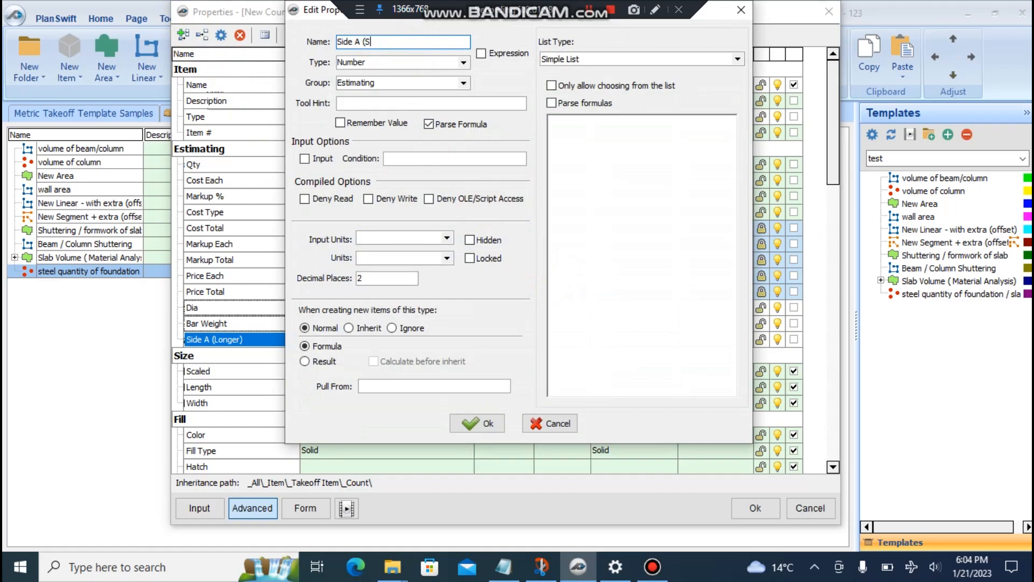
type("horter)")
left_click(359, 42)
key("BackSpace")
type("B")
left_click(484, 427)
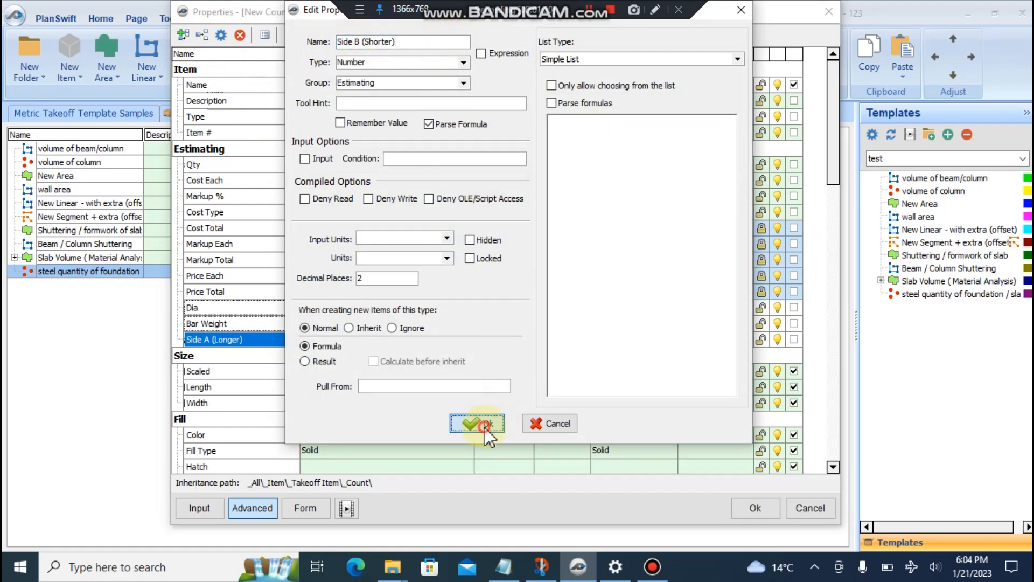
left_click(182, 33)
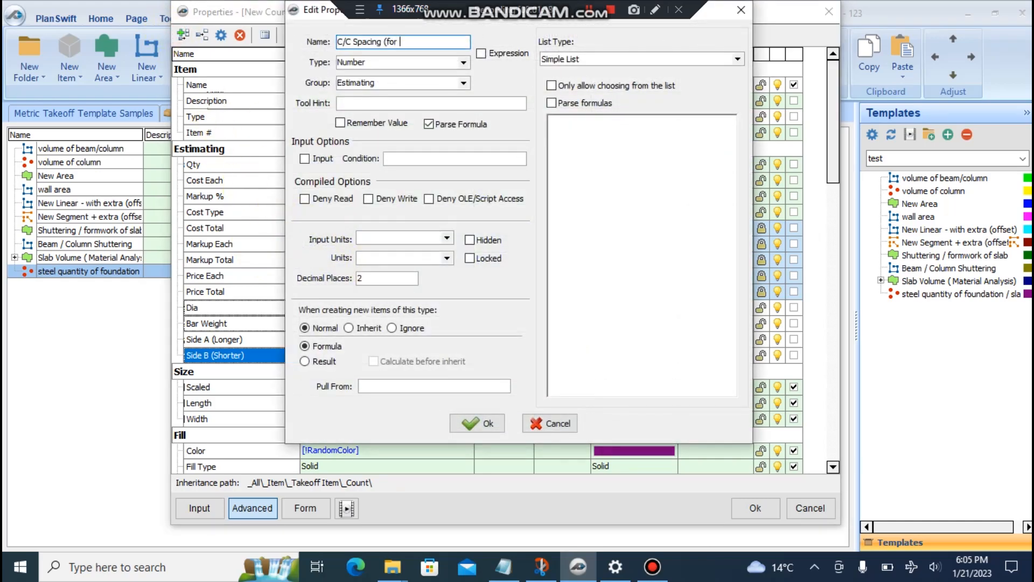
type("C/C Spacing (along ")
type("longer side")
type(")")
key("shift+Left")
key("shift+Left")
key("shift+Left")
key("shift+Left")
key("shift+Left")
key("shift+Left")
key("shift+Left")
key("shift+Left")
key("shift+Left")
key("shift+Left")
key("shift+Left")
key("shift+Left")
key("shift+Left")
key("shift+Left")
key("shift+Left")
key("shift+Left")
key("shift+Left")
key("shift+Left")
key("shift+Left")
key("shift+Left")
key("ctrl+c")
key("Right")
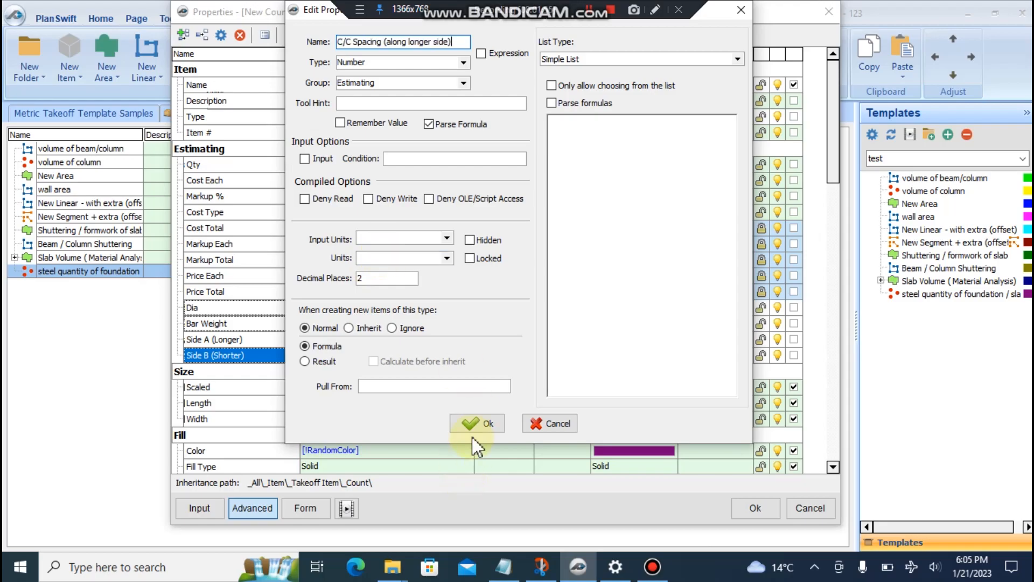
left_click(477, 423)
- Add C/C Spacing (along shorter side), bends / lapping, and no of bends / lapping properties
left_click(184, 35)
key("ctrl+v")
key("Left")
key("Left")
key("Left")
key("Left")
key("Left")
key("BackSpace")
key("BackSpace")
key("BackSpace")
key("BackSpace")
key("BackSpace")
key("BackSpace")
key("BackSpace")
type("shorter")
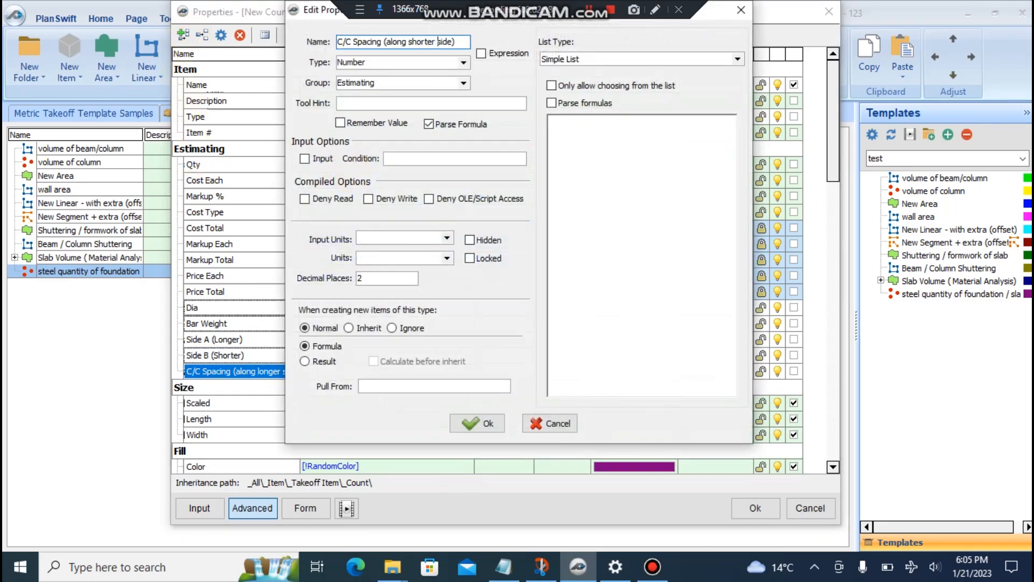
left_click(478, 423)
left_click(185, 36)
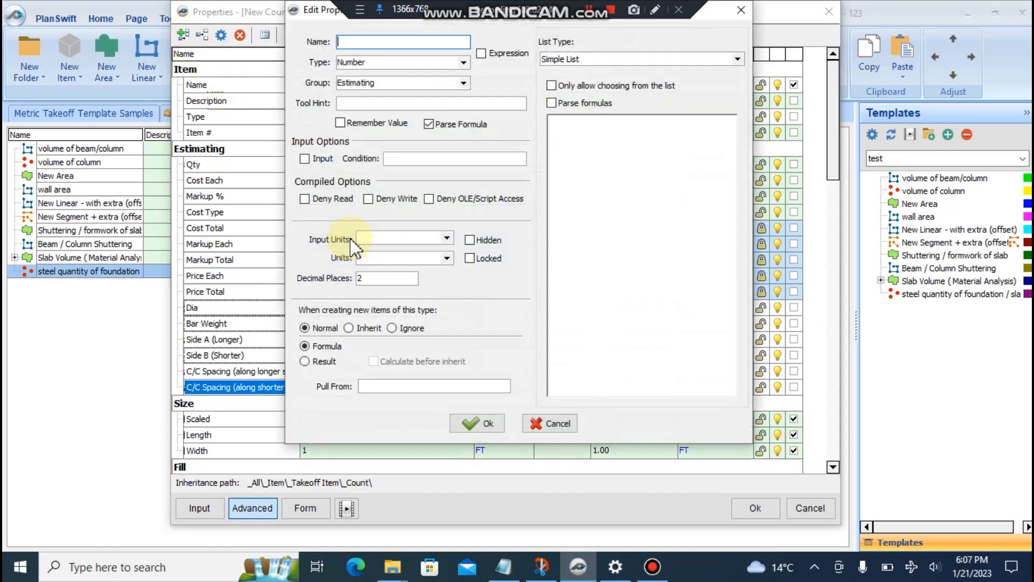
type("bends / lapping")
left_click(477, 423)
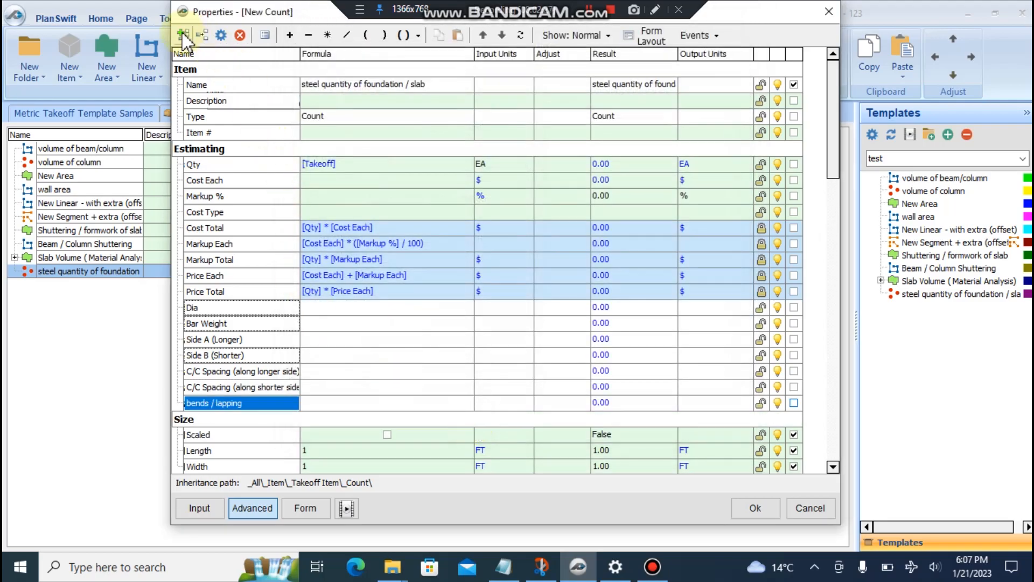
left_click(184, 36)
type("no of")
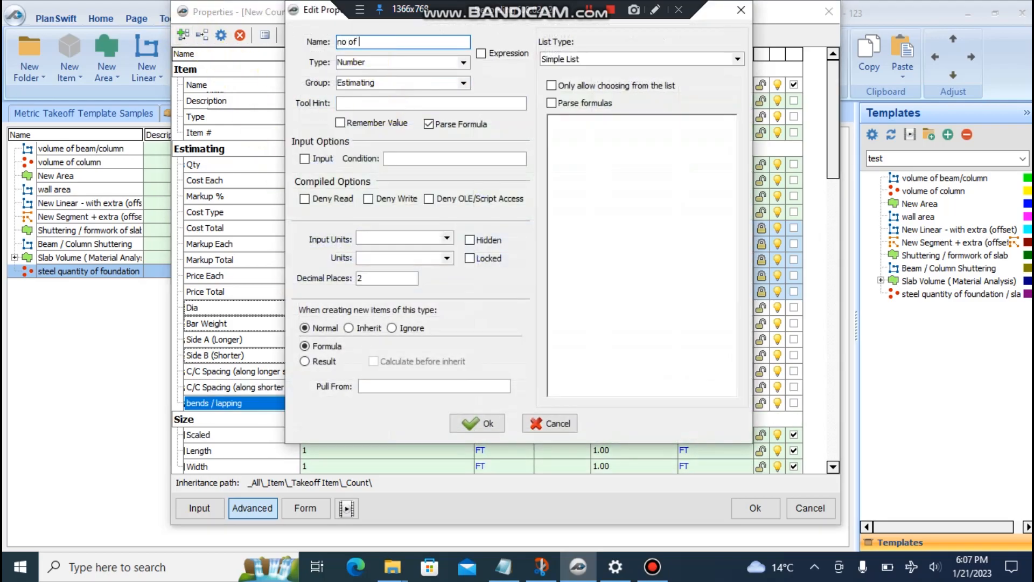
type(" bends / lapping")
left_click(475, 423)
- Add the total bend / lapping, extra length factor and Total length properties
left_click(183, 36)
type("total bend / lapping")
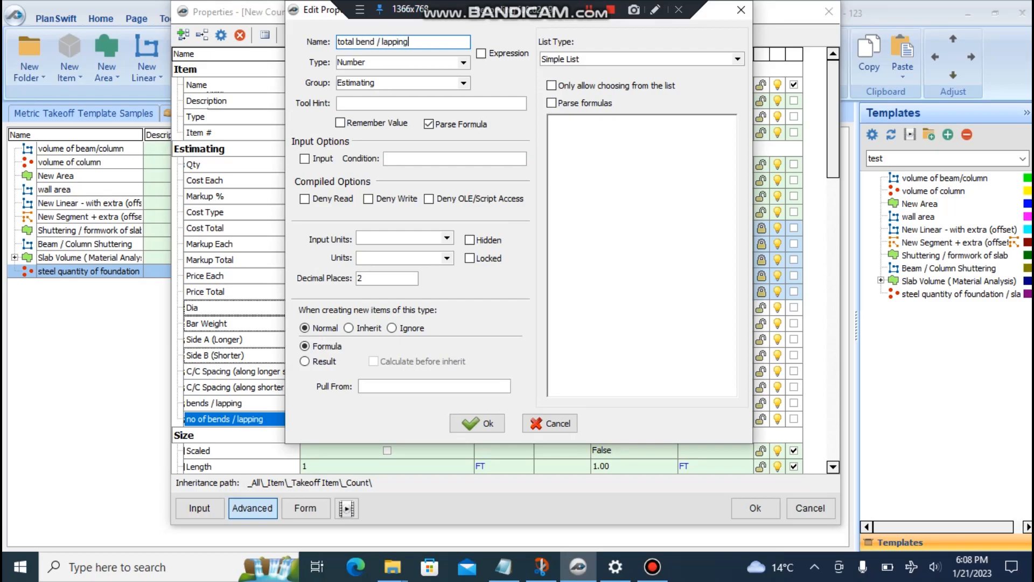
left_click(477, 423)
left_click(184, 36)
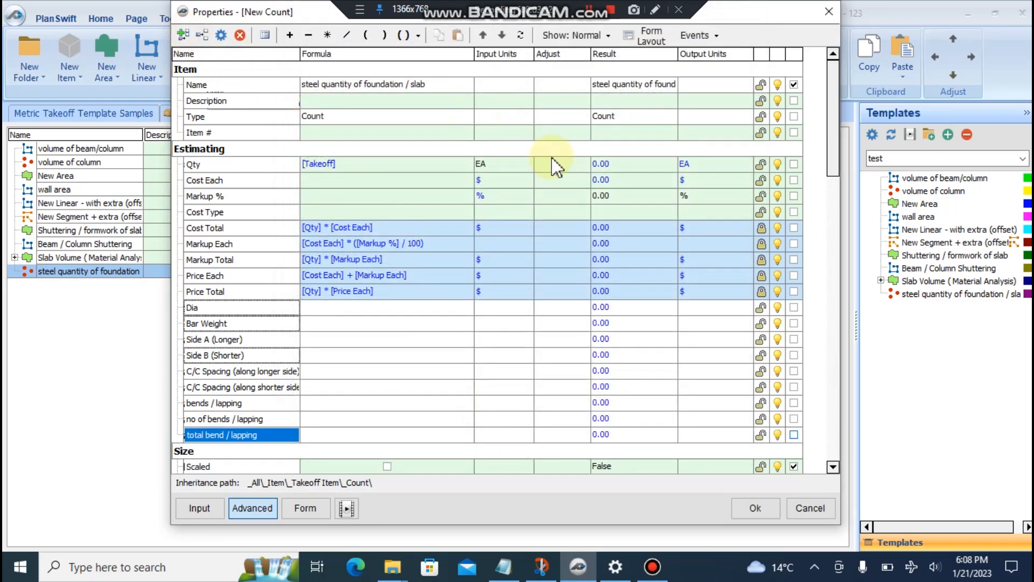
type("ex")
type("tra facto")
type("length factor")
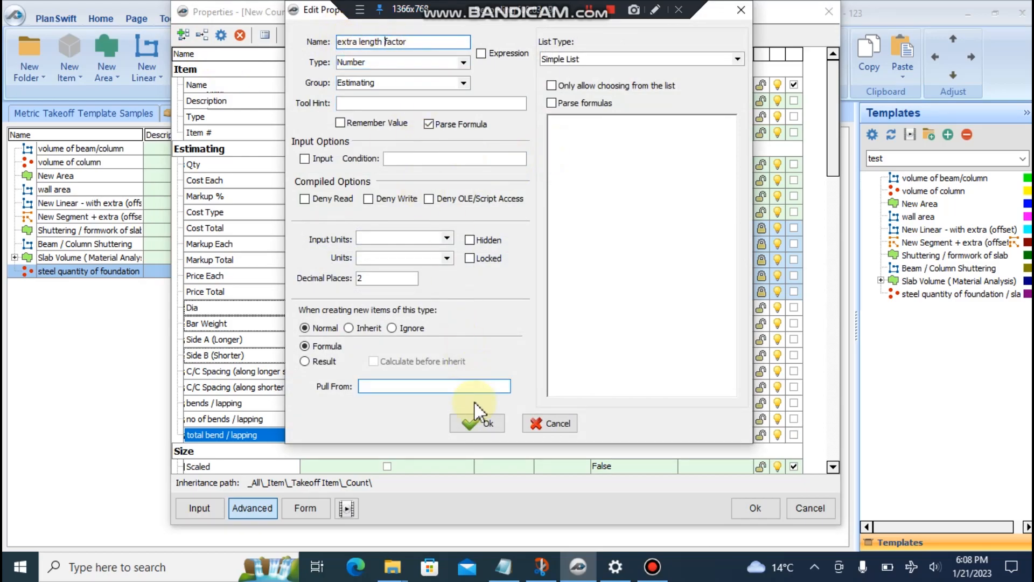
left_click(477, 423)
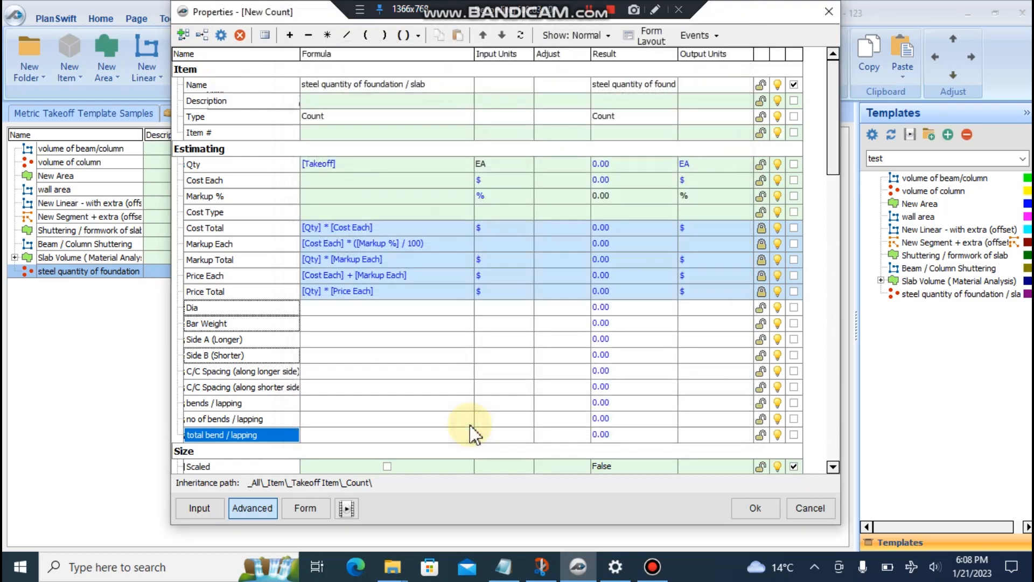
left_click(184, 36)
type("to")
type("otal length")
left_click(473, 424)
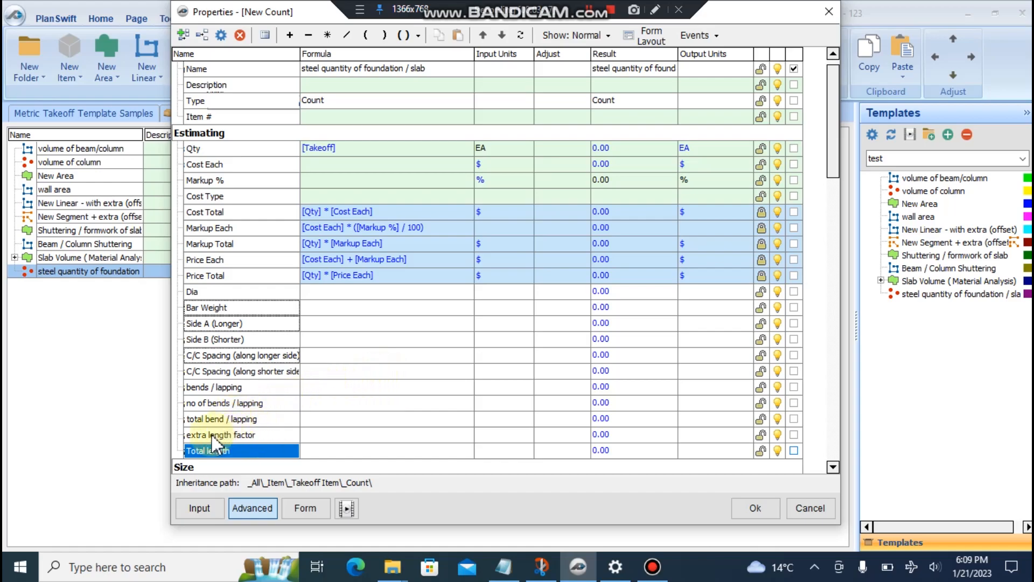
- Open the no of bends / lapping formula in the Formula Editor and inspect the stray 012345 lines
left_click(243, 436)
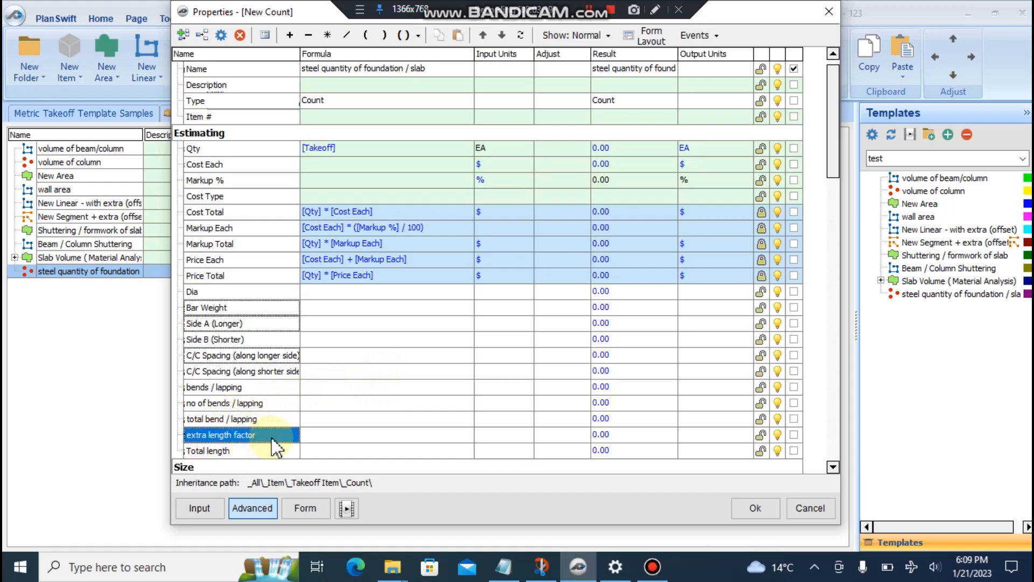
left_click(235, 419)
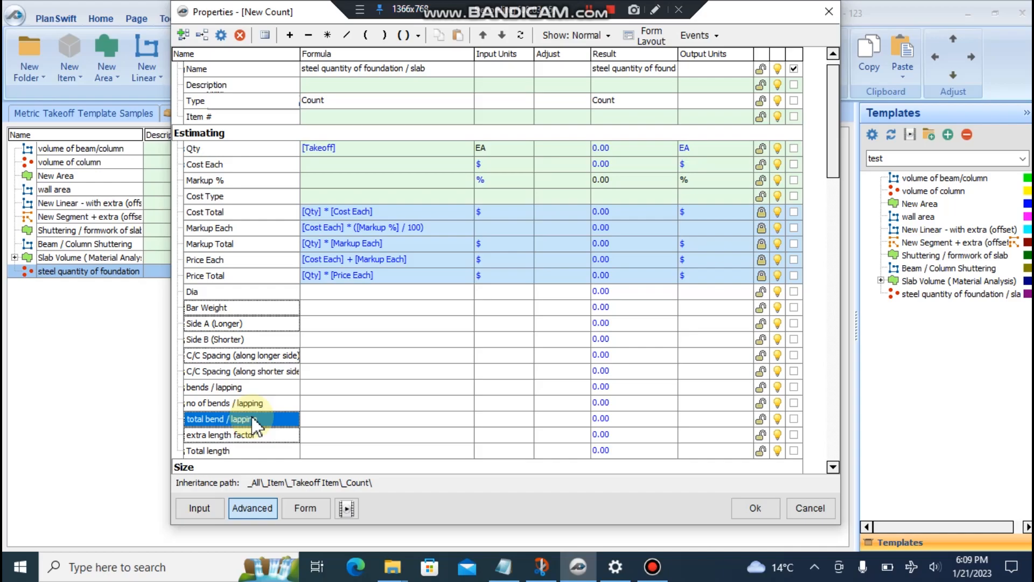
left_click(269, 404)
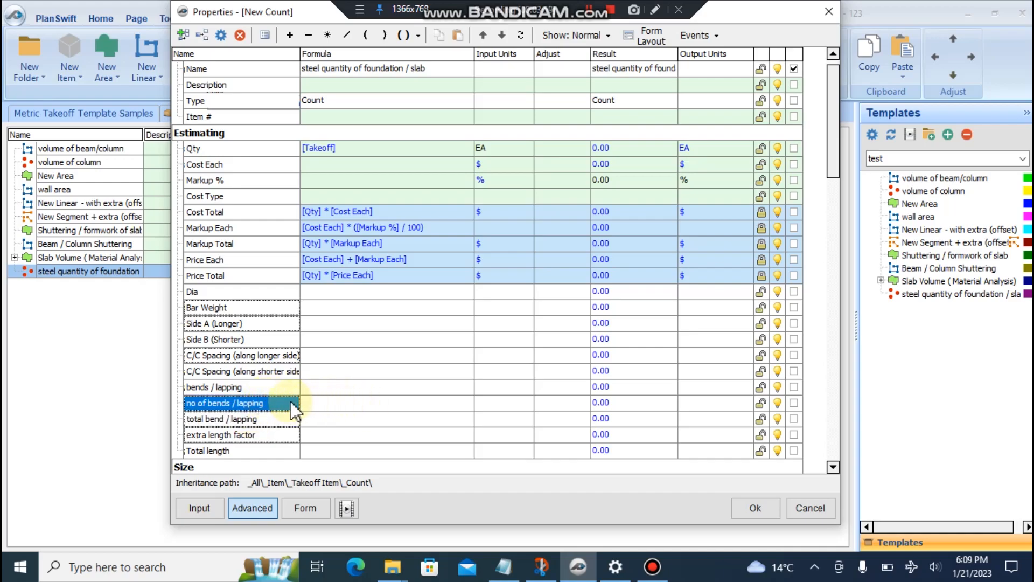
left_click(350, 403)
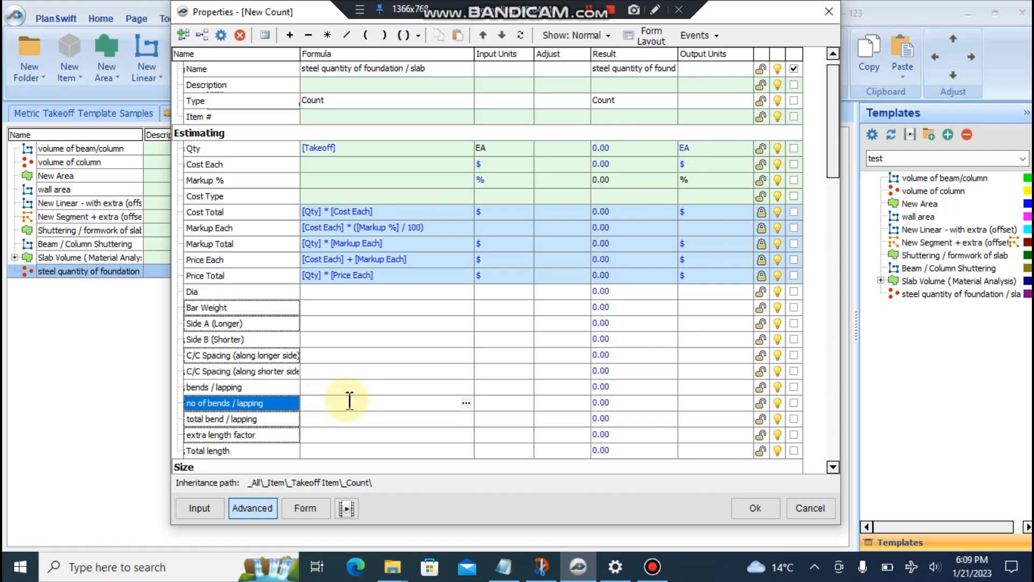
left_click(465, 403)
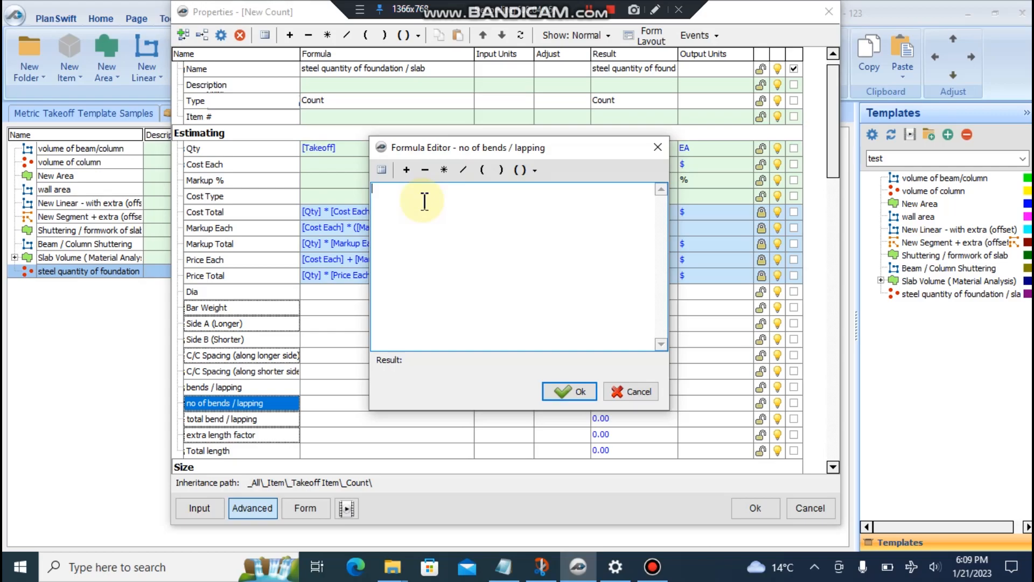
type("0")
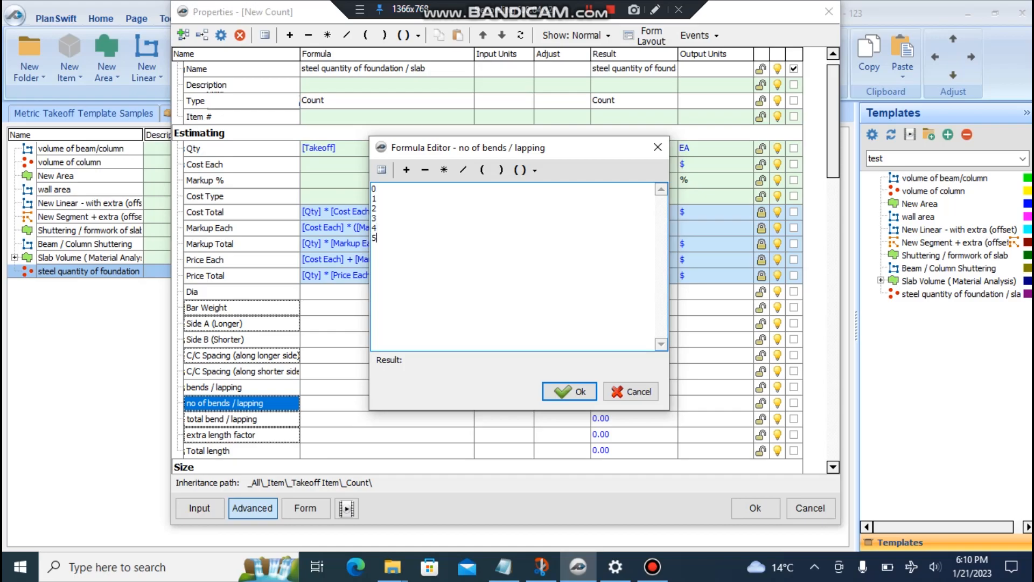
left_click_drag(381, 240, 362, 188)
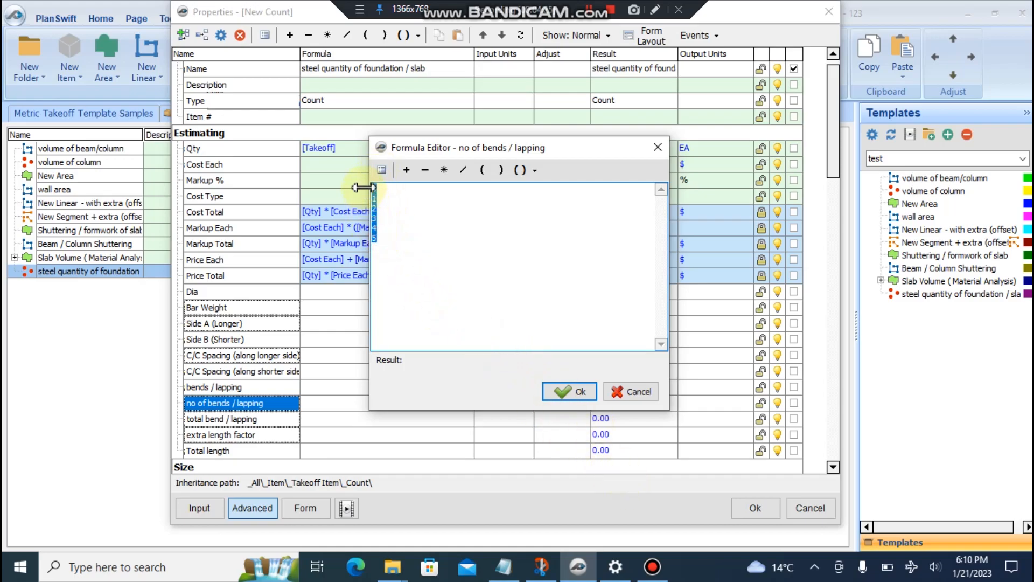
left_click(389, 221)
left_click(569, 392)
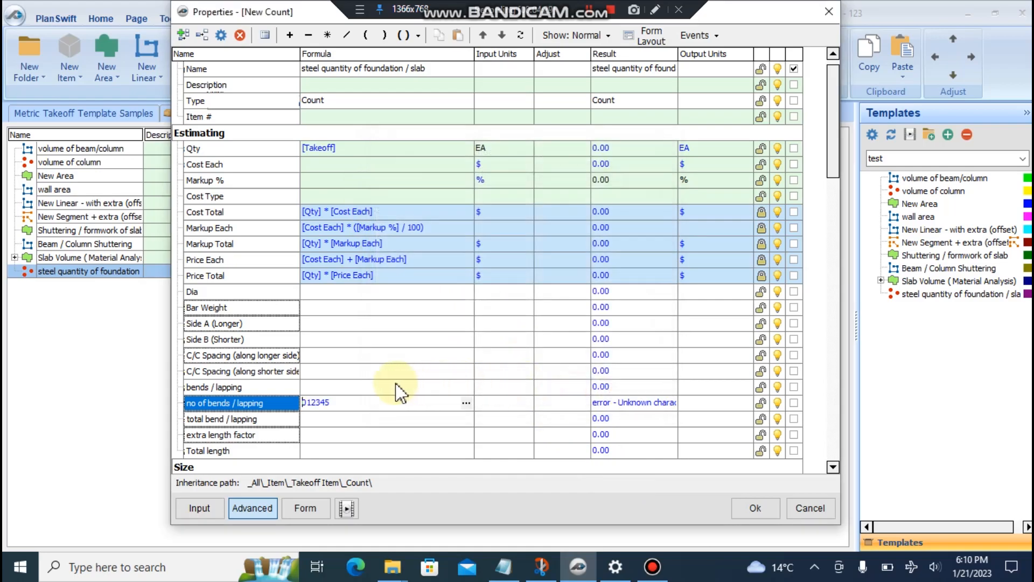
- Delete the numbered lines from the formula and accept it empty
left_click(466, 402)
left_click_drag(388, 250, 358, 168)
key("BackSpace")
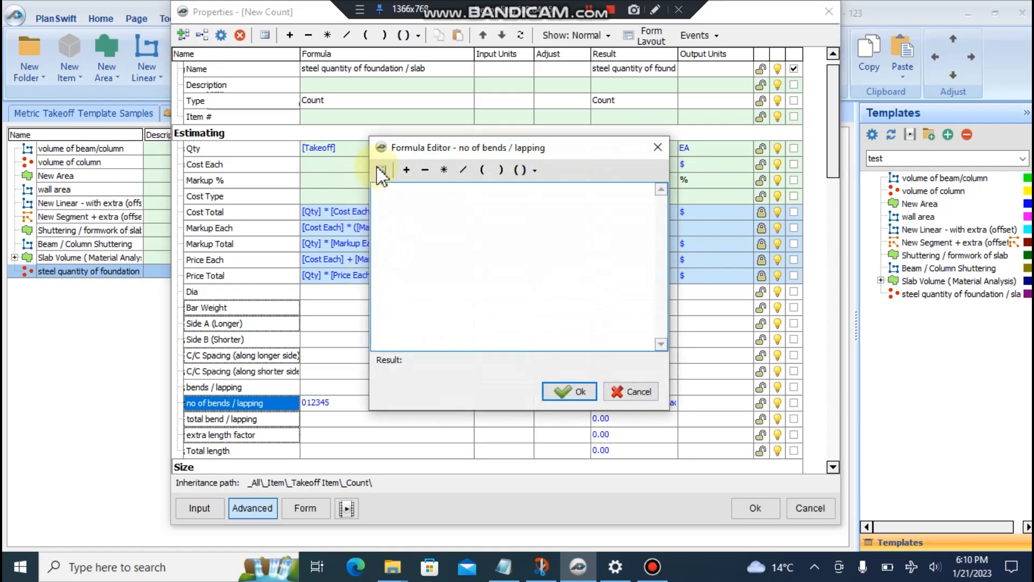
left_click(655, 147)
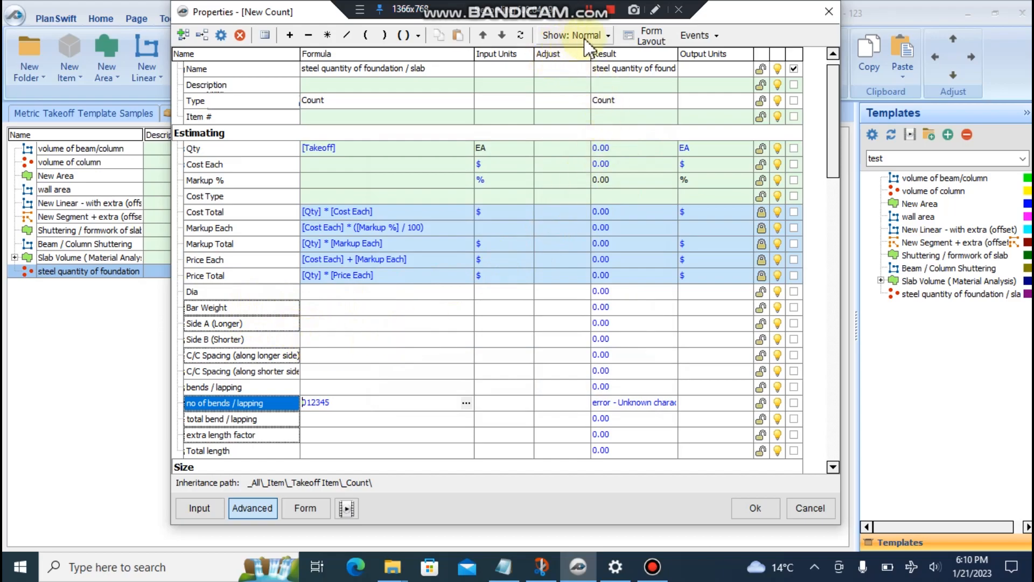
scroll(267, 369, "down", 1)
scroll(267, 372, "up", 1)
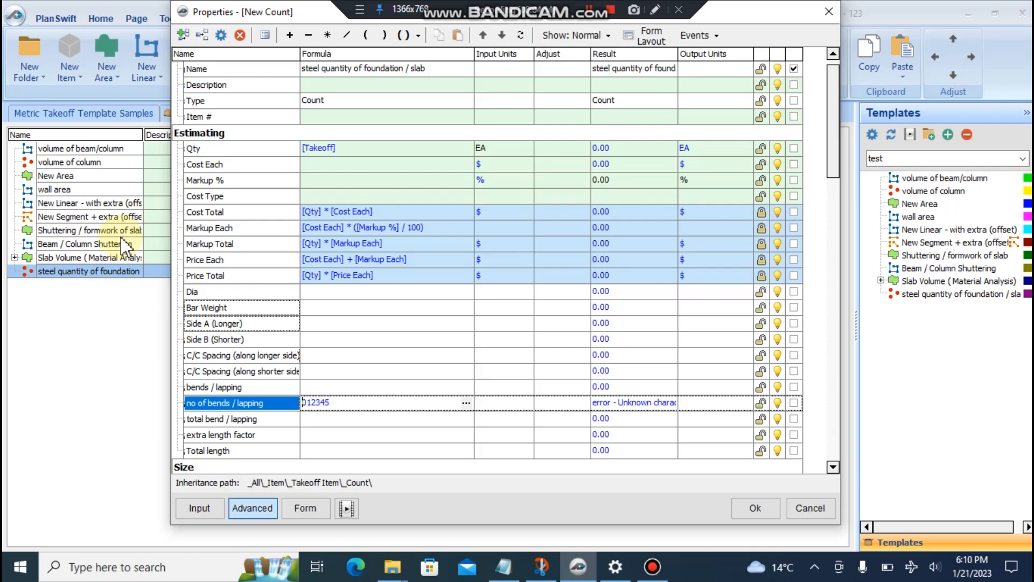
left_click(466, 404)
left_click_drag(384, 241, 380, 186)
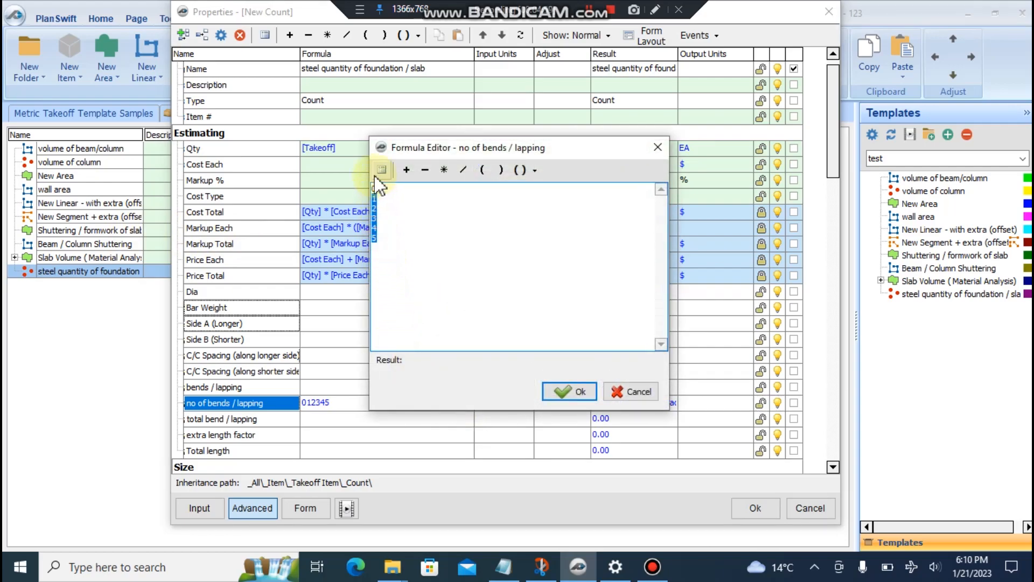
key("BackSpace")
key("BackSpace")
key("BackSpace")
left_click(587, 391)
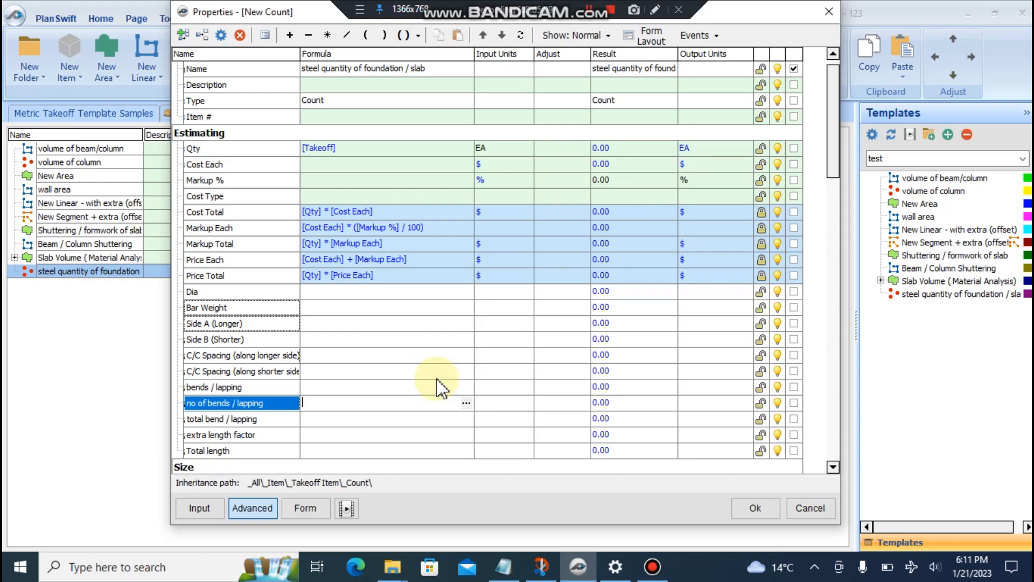
- Set Dia's input units to FT and rename the property to Dia (ft)
left_click(525, 292)
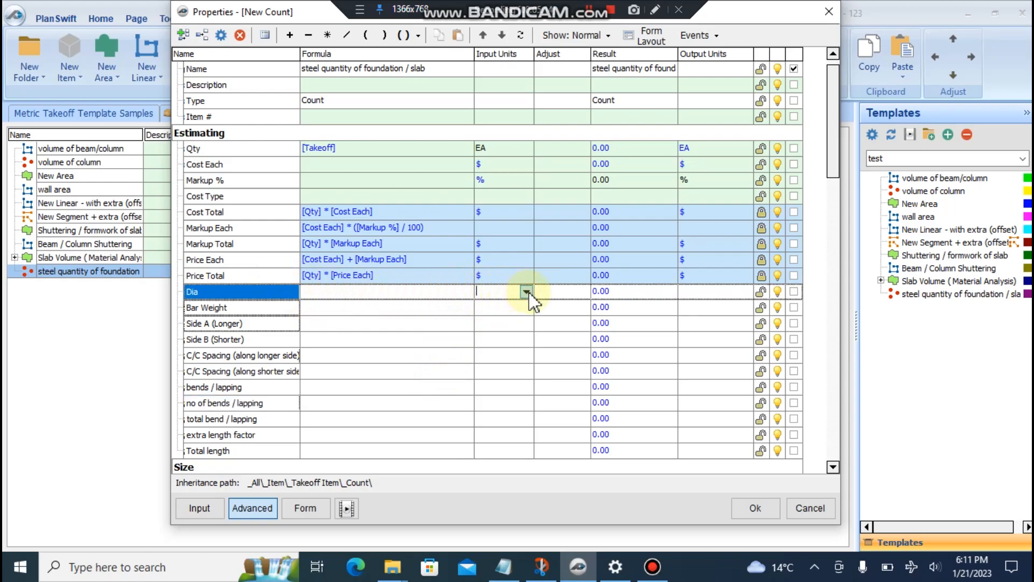
left_click(526, 292)
left_click(517, 303)
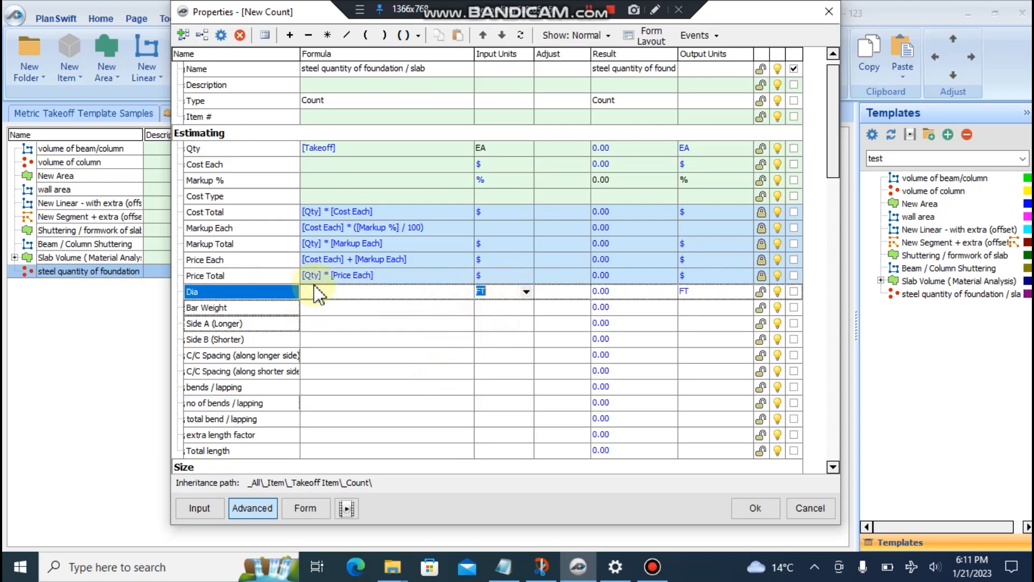
double_click(244, 294)
left_click(379, 43)
type("(rft)")
left_click(357, 42)
key("BackSpace")
left_click(477, 423)
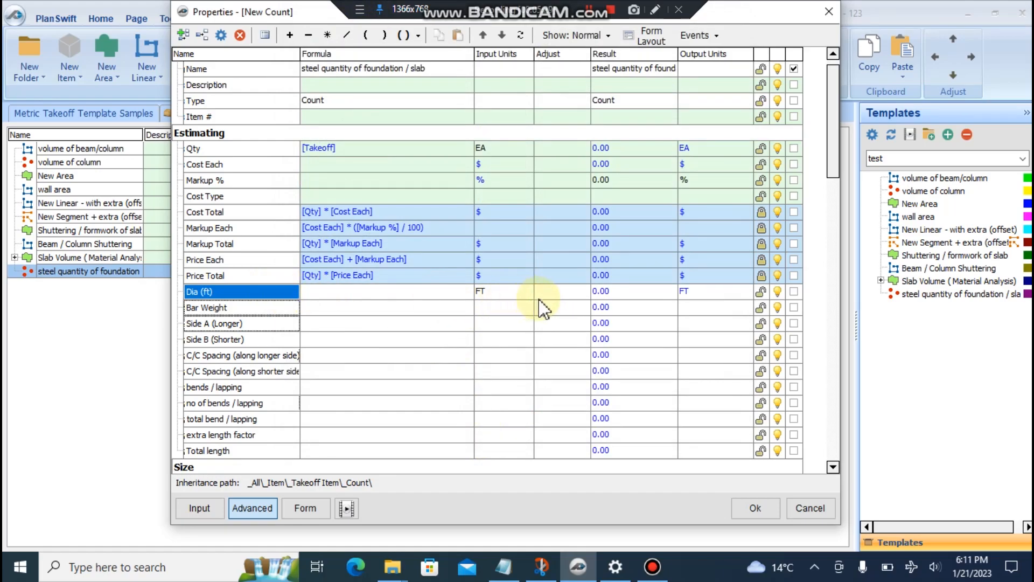
- Give Bar Weight kg/ft units and Side A (Longer) and Side B (Shorter) FT units
left_click(524, 309)
left_click(526, 307)
left_click(509, 309)
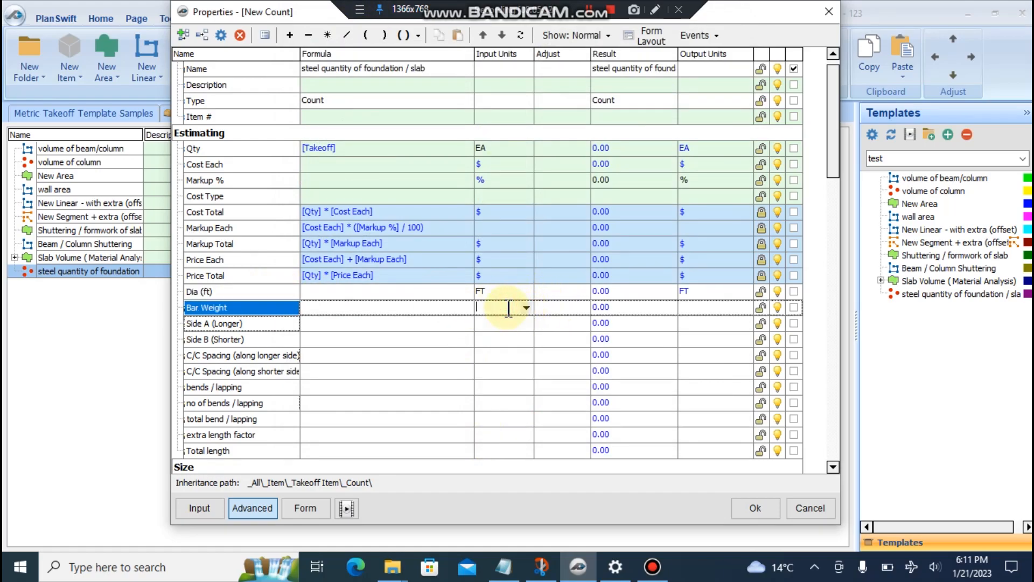
type("kg")
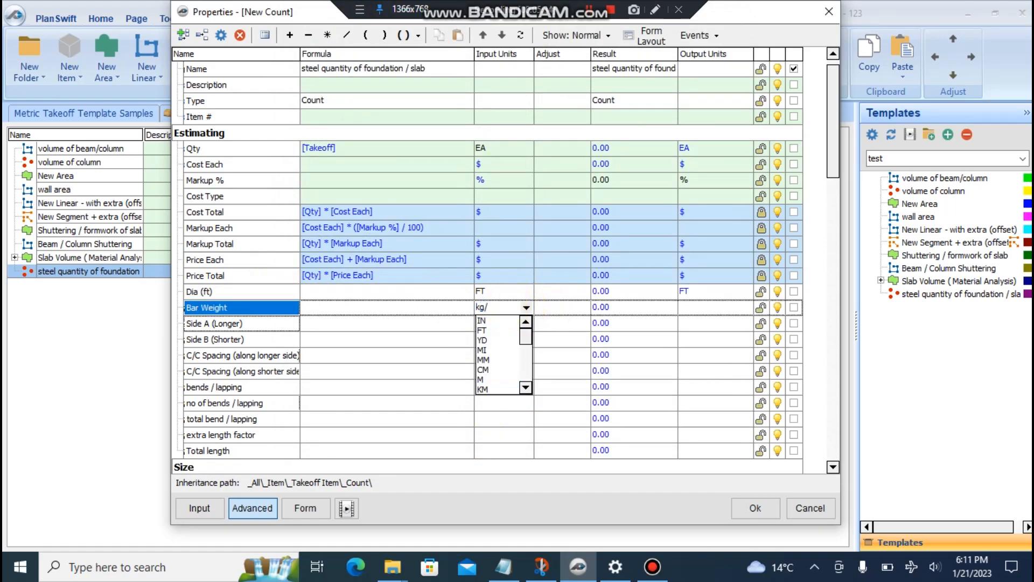
type("/ft")
key("Return")
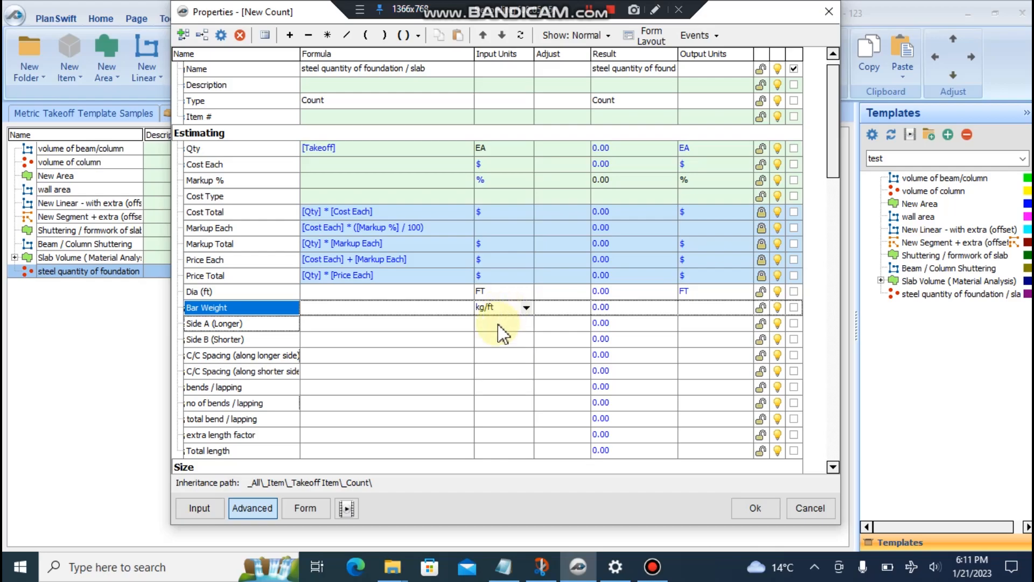
left_click(500, 324)
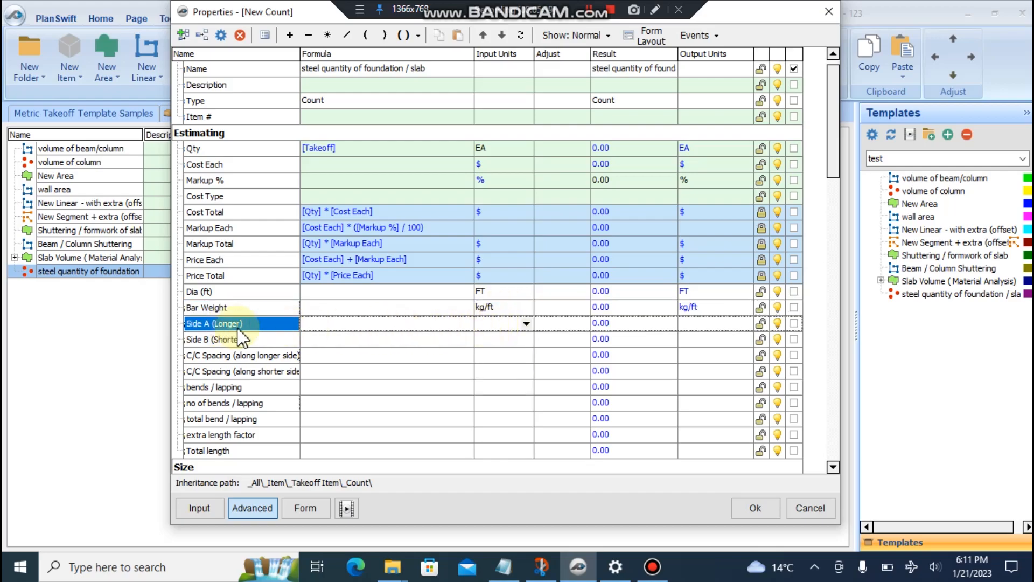
left_click(526, 323)
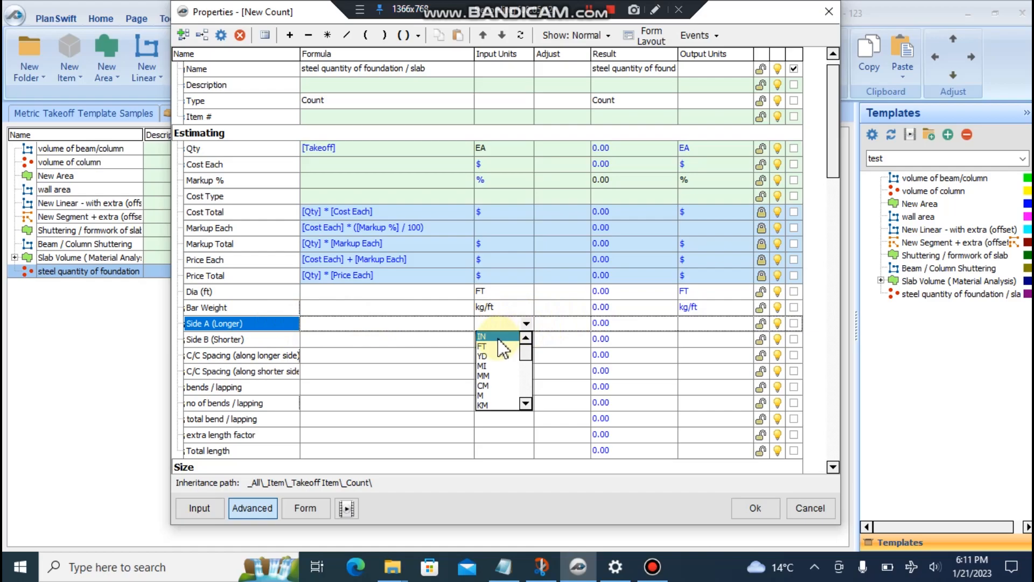
left_click(506, 341)
left_click(531, 339)
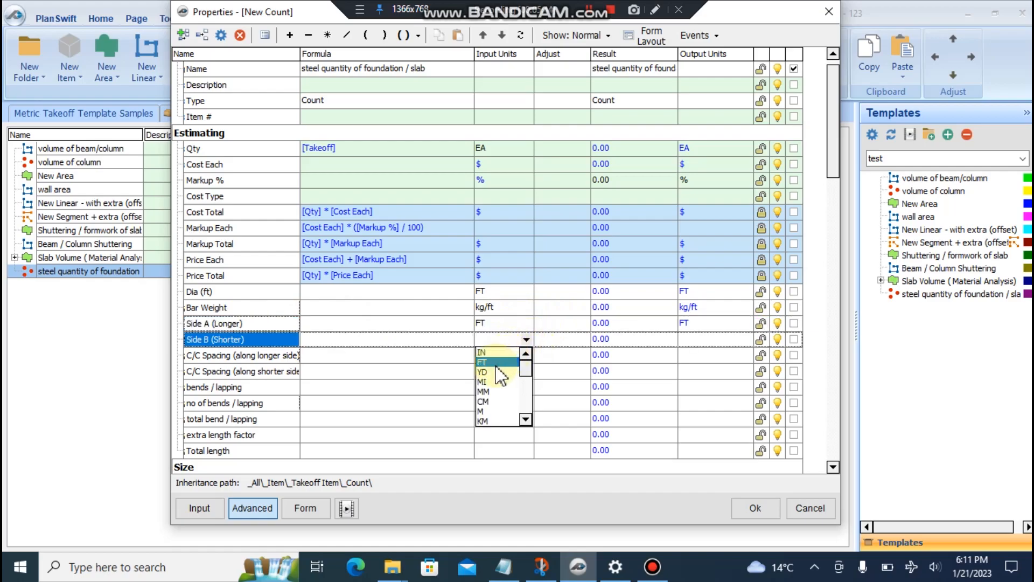
left_click(500, 357)
- Set both C/C Spacing properties and bends / lapping to FT units
left_click(526, 357)
left_click(526, 356)
left_click(519, 375)
left_click(530, 371)
left_click(526, 371)
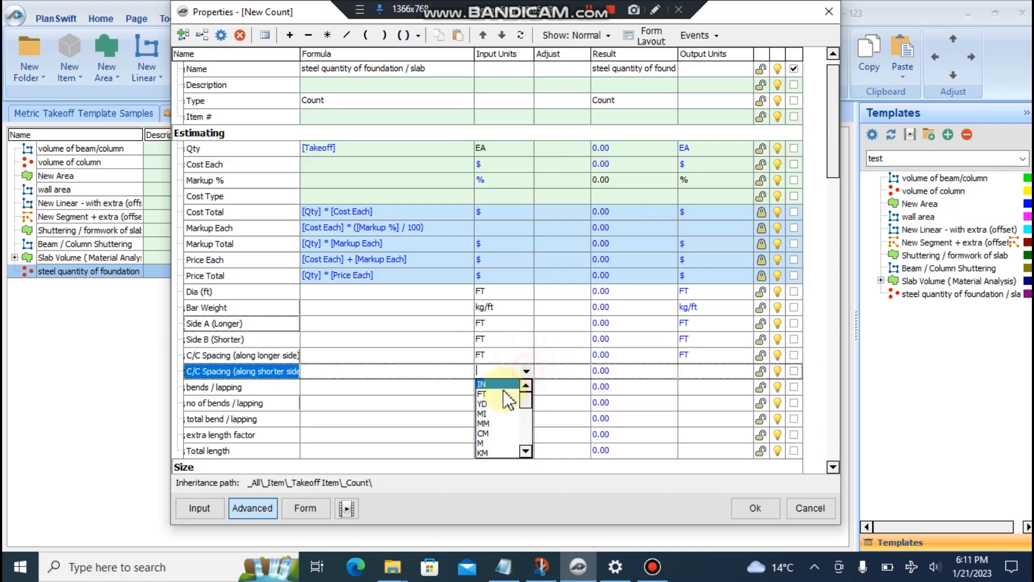
left_click(509, 390)
left_click(526, 388)
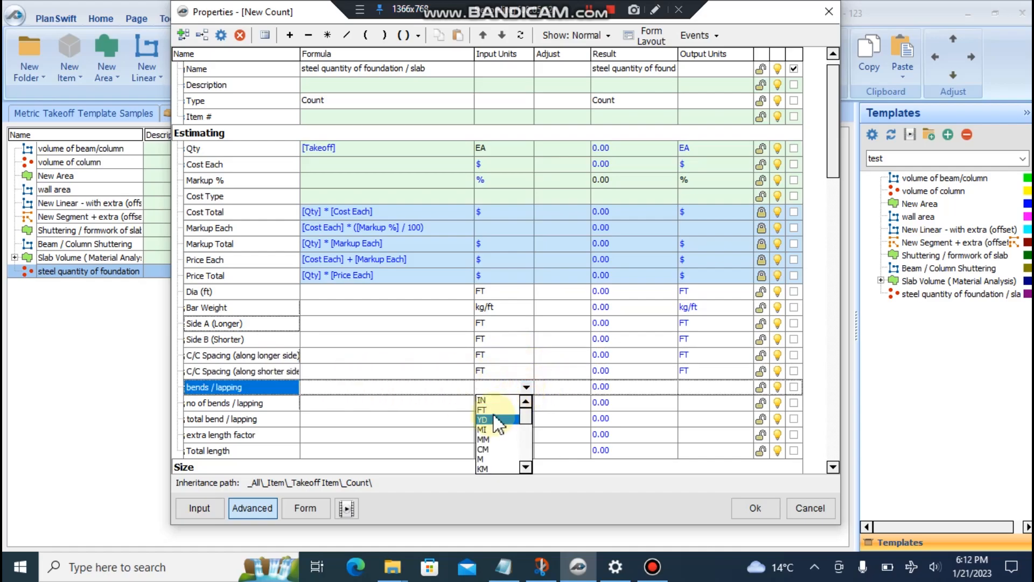
left_click(521, 409)
- Set no of bends / lapping to EA, total bend / lapping to FT, extra length factor to EA
left_click(526, 402)
left_click(526, 403)
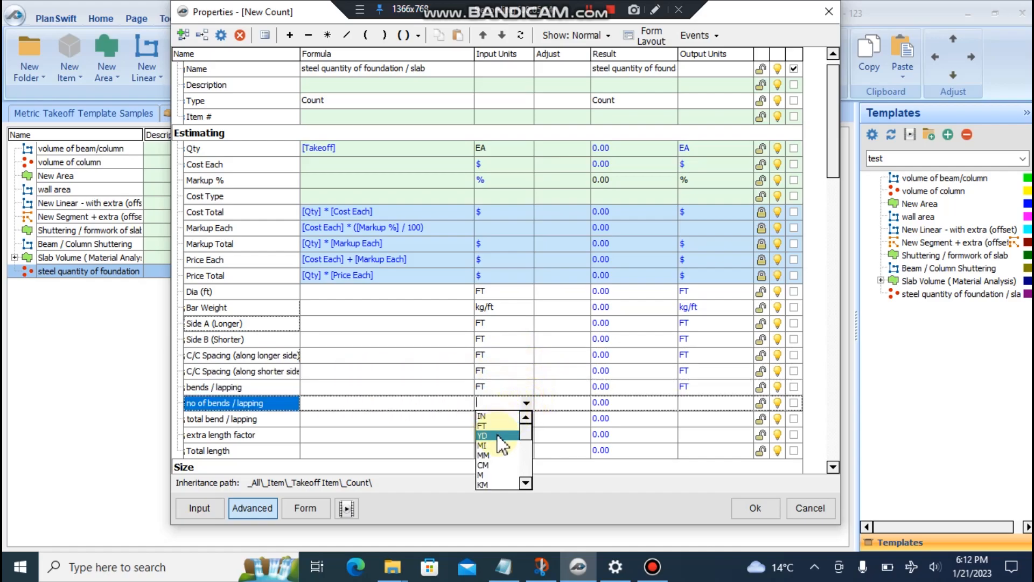
type("ea")
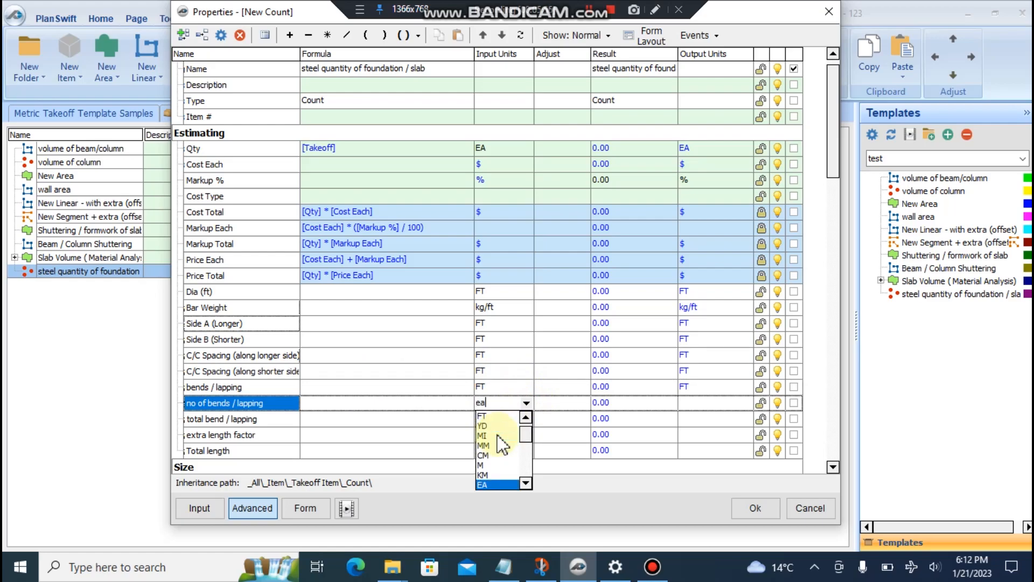
left_click(494, 485)
left_click(526, 419)
left_click(526, 419)
left_click(483, 442)
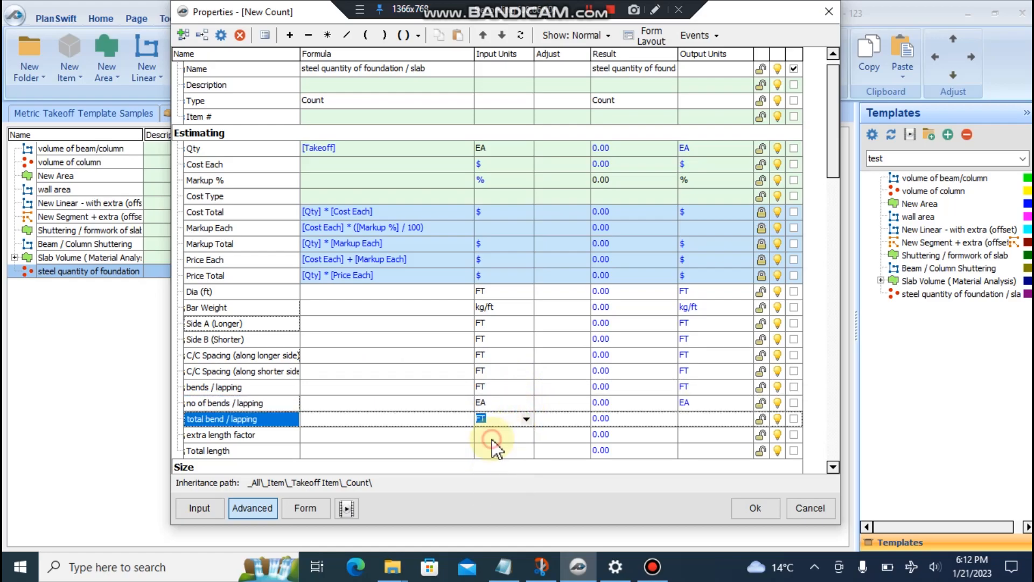
left_click(526, 434)
left_click(526, 435)
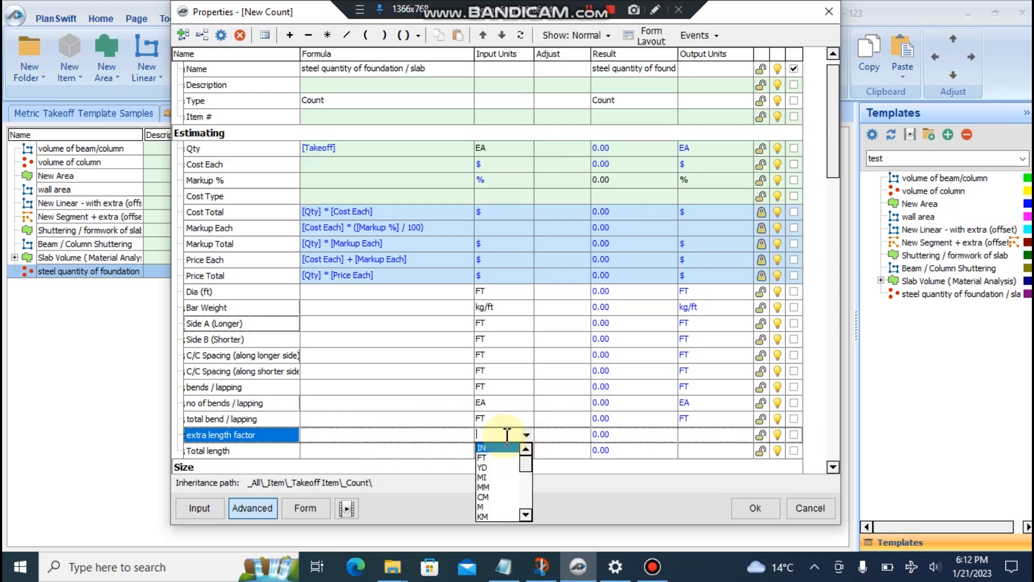
left_click(507, 434)
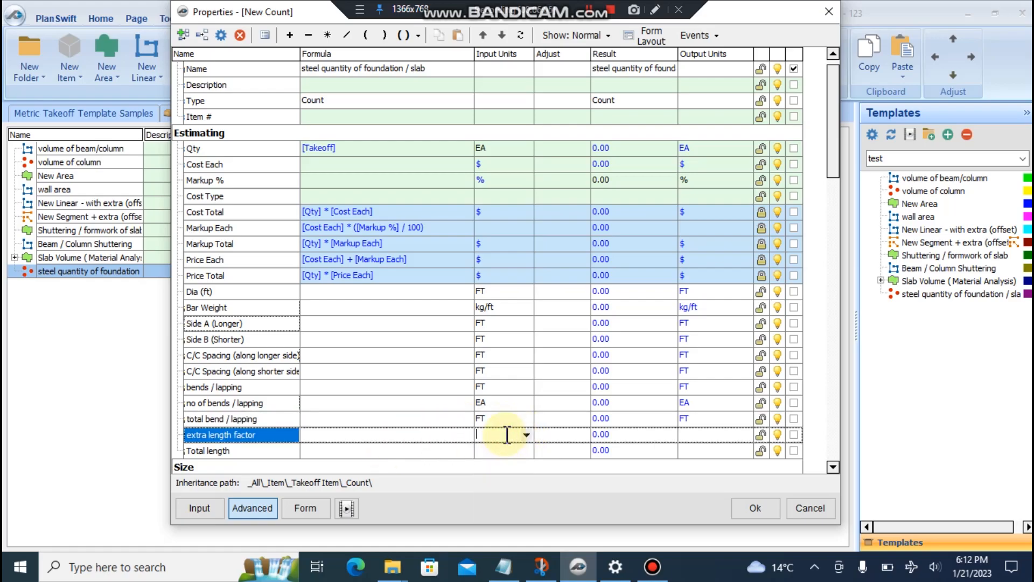
type("ea")
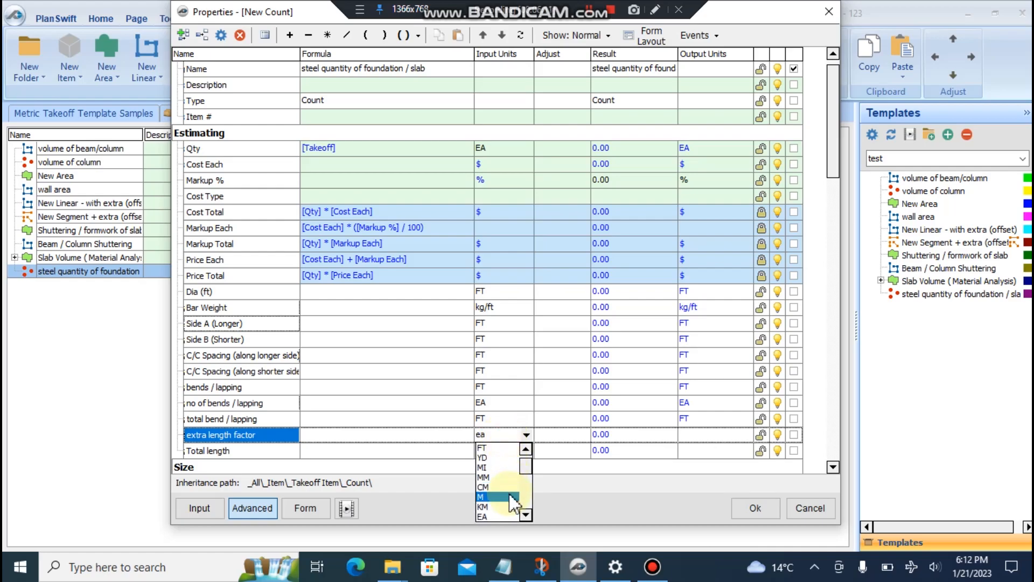
left_click(497, 514)
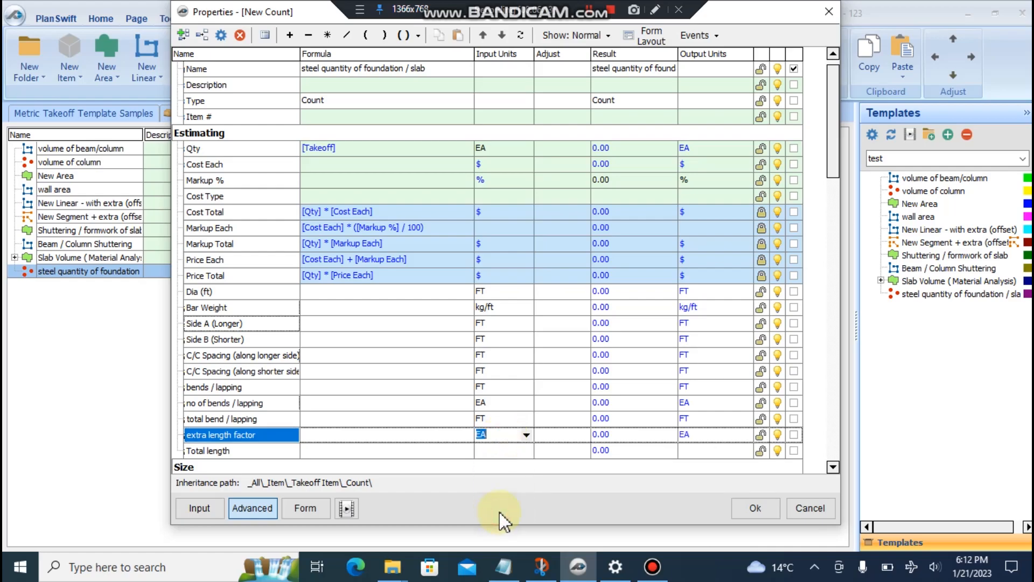
- Set Total length's units to FT and bring up the Form Layout
left_click(526, 450)
left_click(526, 451)
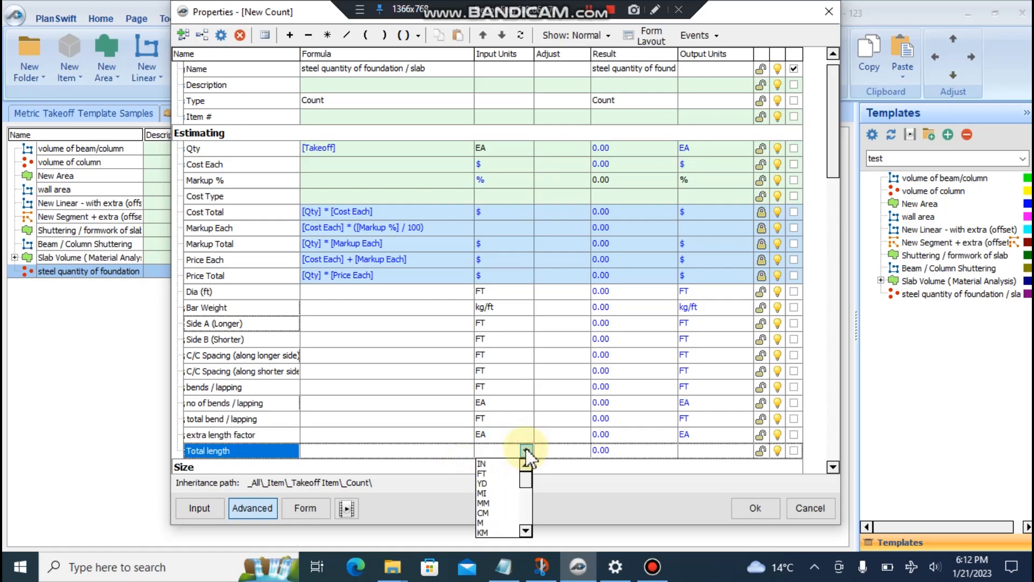
left_click(496, 473)
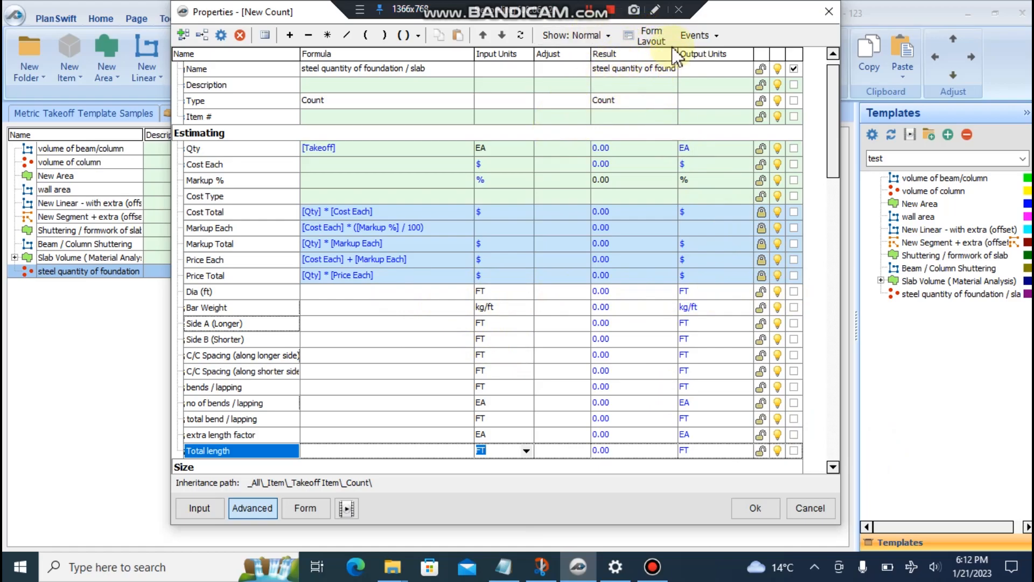
left_click(651, 35)
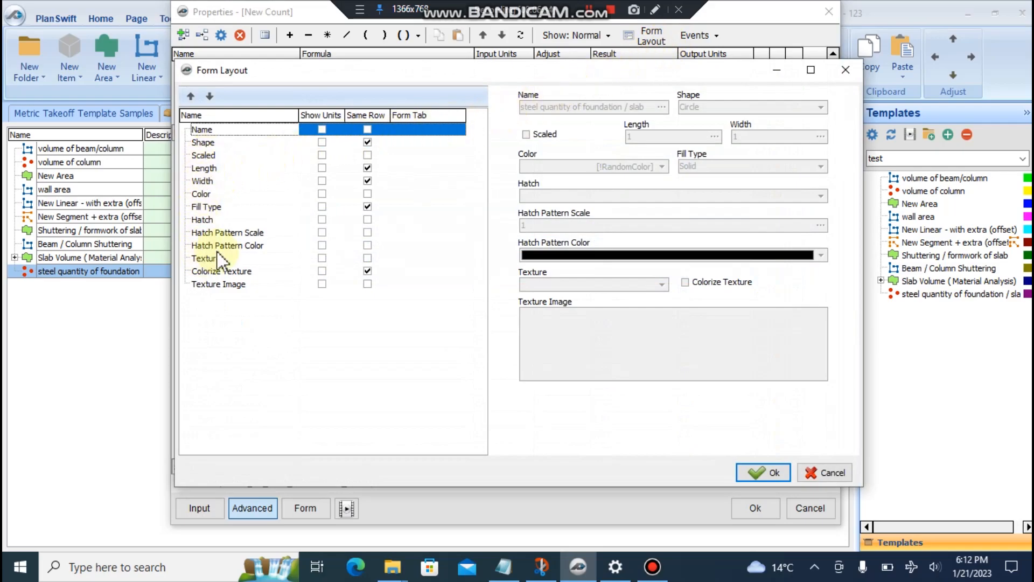
- Move the Form Layout window aside and close it with Ok
left_click_drag(294, 72, 331, 74)
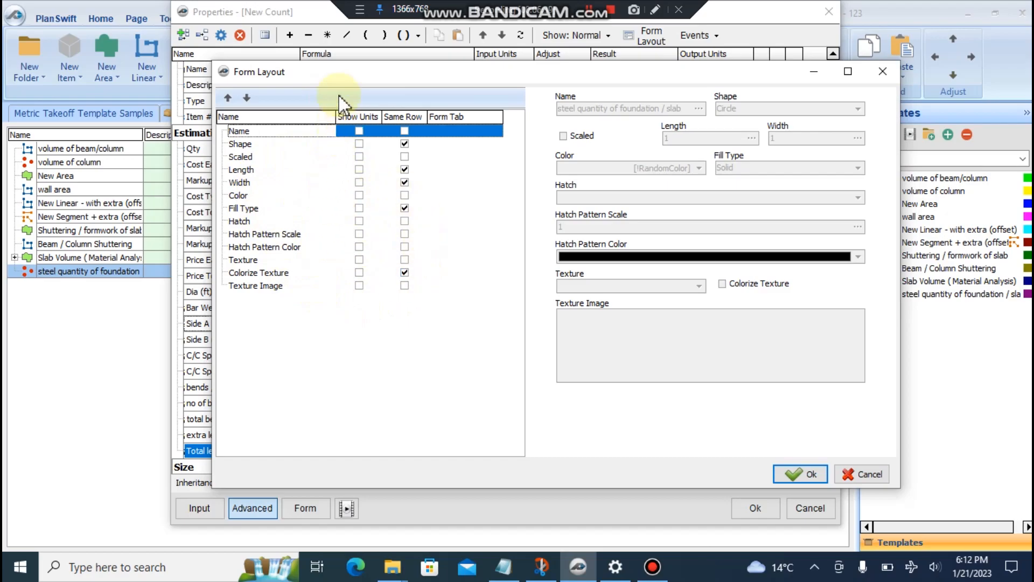
left_click_drag(326, 75, 392, 57)
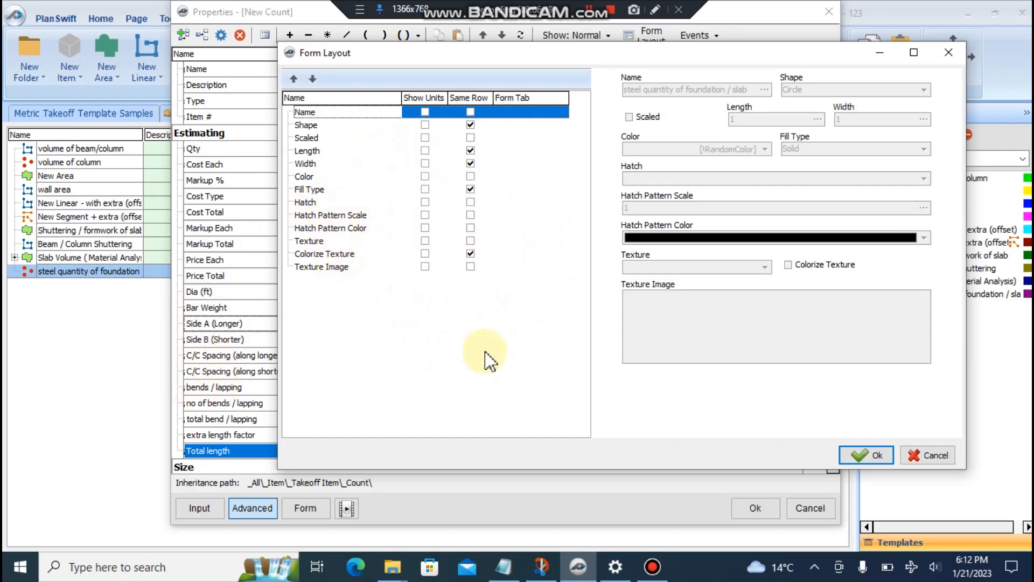
left_click(860, 455)
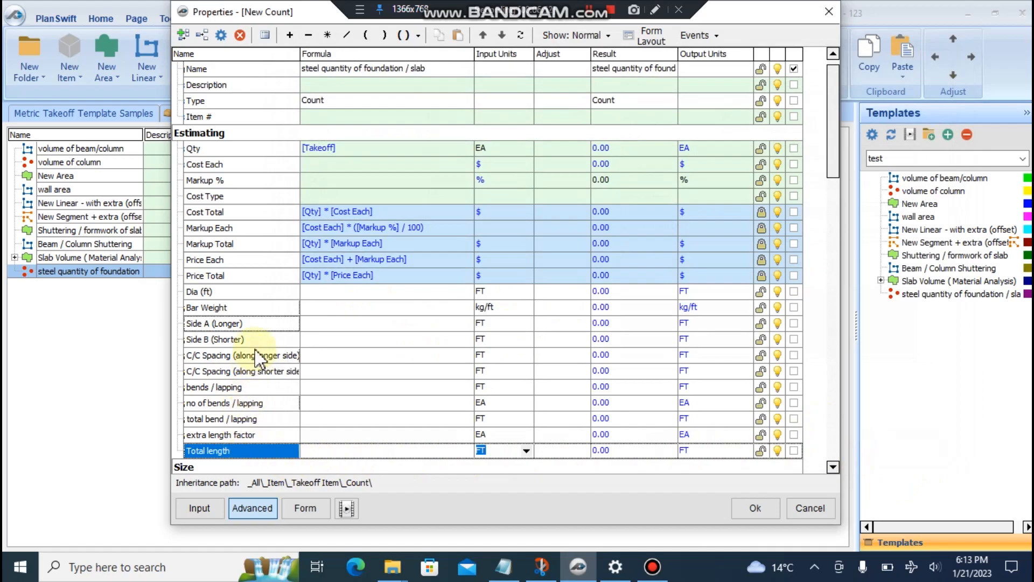
- Show every bar property from Dia (ft) through extra length factor on the input form
left_click(793, 291)
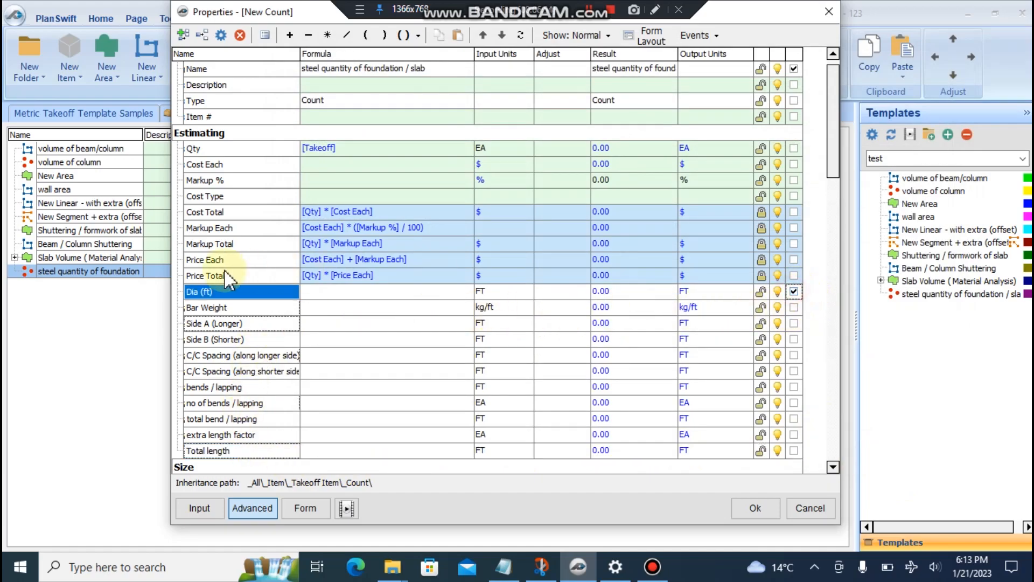
left_click(793, 307)
left_click(794, 323)
left_click(793, 339)
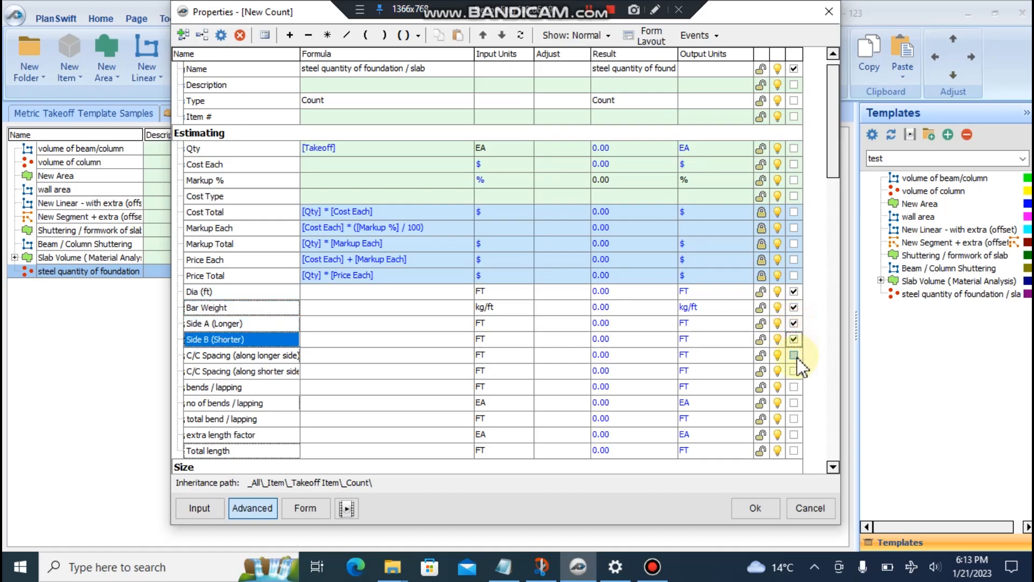
left_click(794, 355)
left_click(794, 371)
left_click(794, 386)
left_click(793, 403)
left_click(794, 418)
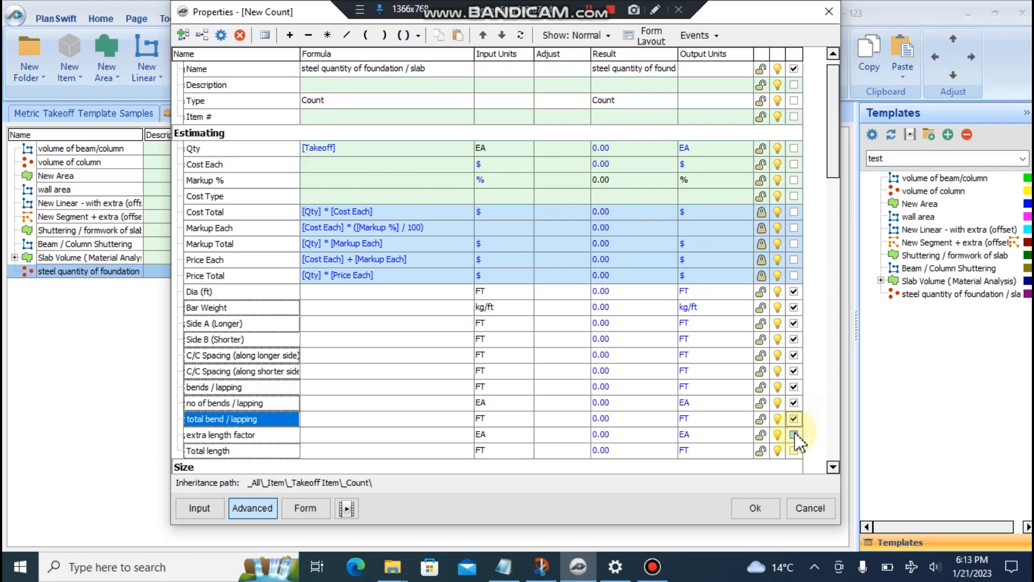
left_click(793, 434)
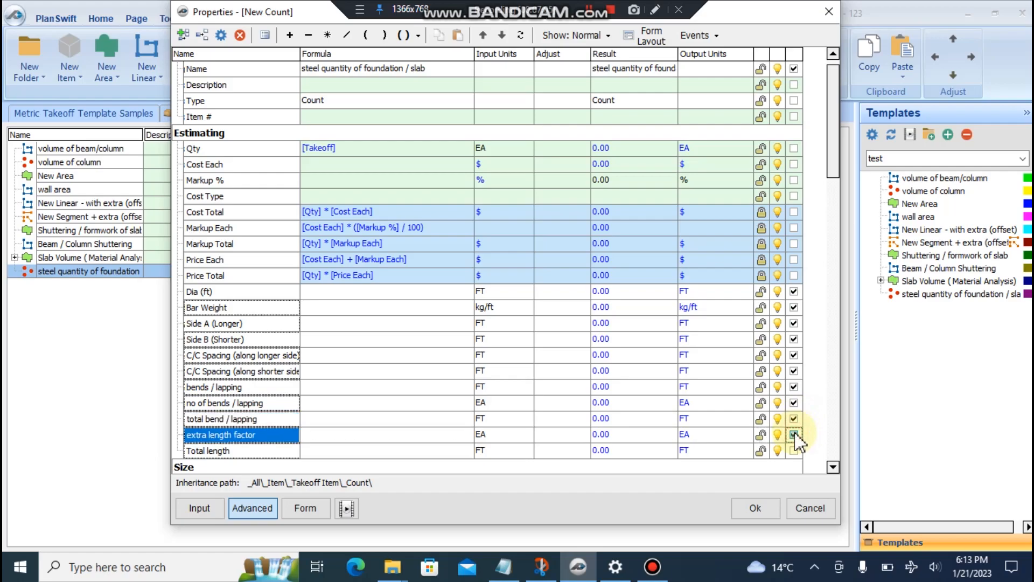
- Enter 1.2 for extra length factor and 0 for the bend / lapping values
left_click(425, 435)
type("1.2")
left_click(356, 420)
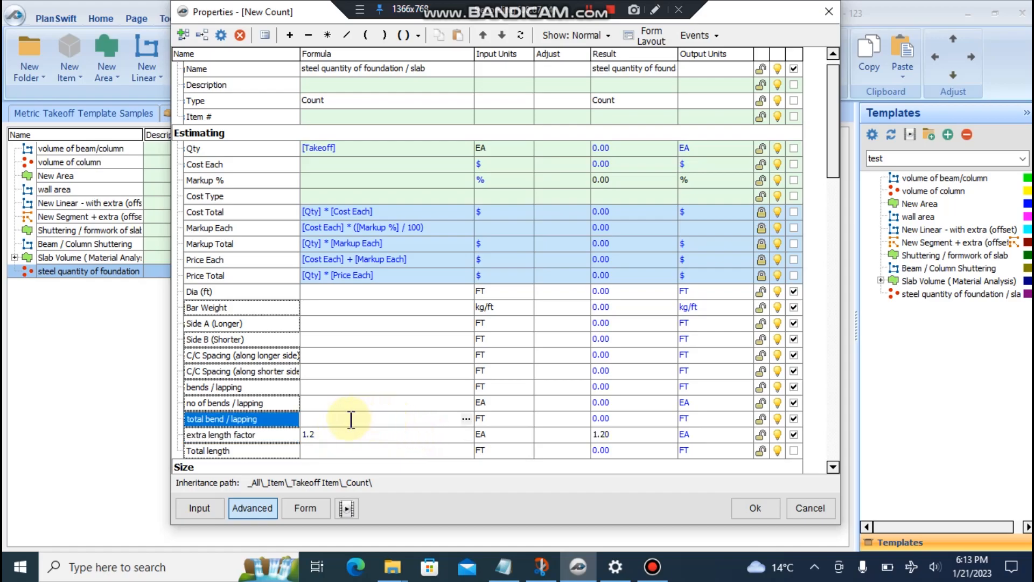
left_click(326, 401)
left_click(326, 385)
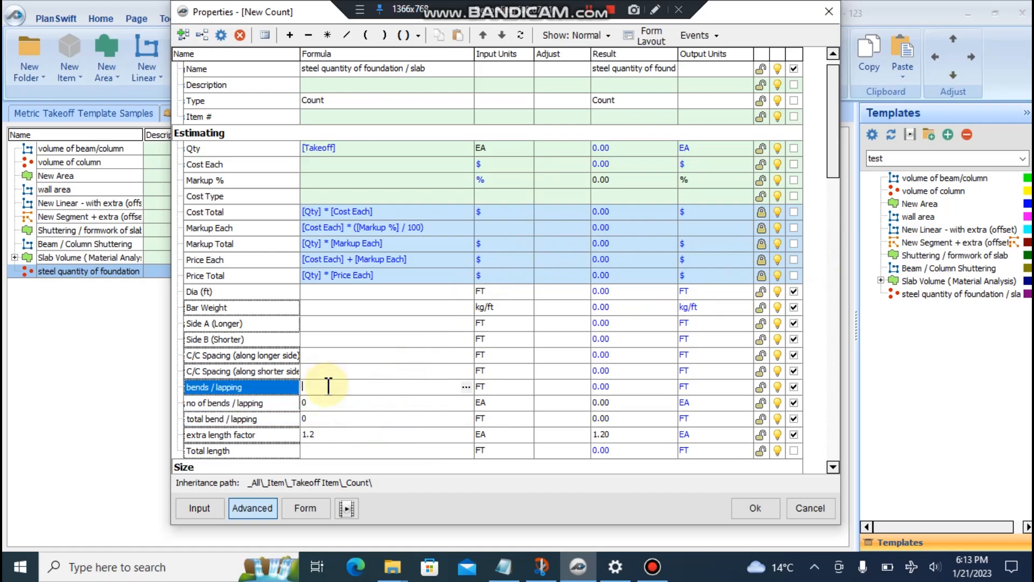
type("0")
- Set both the longer-side and shorter-side C/C spacings to 0.5
left_click(320, 370)
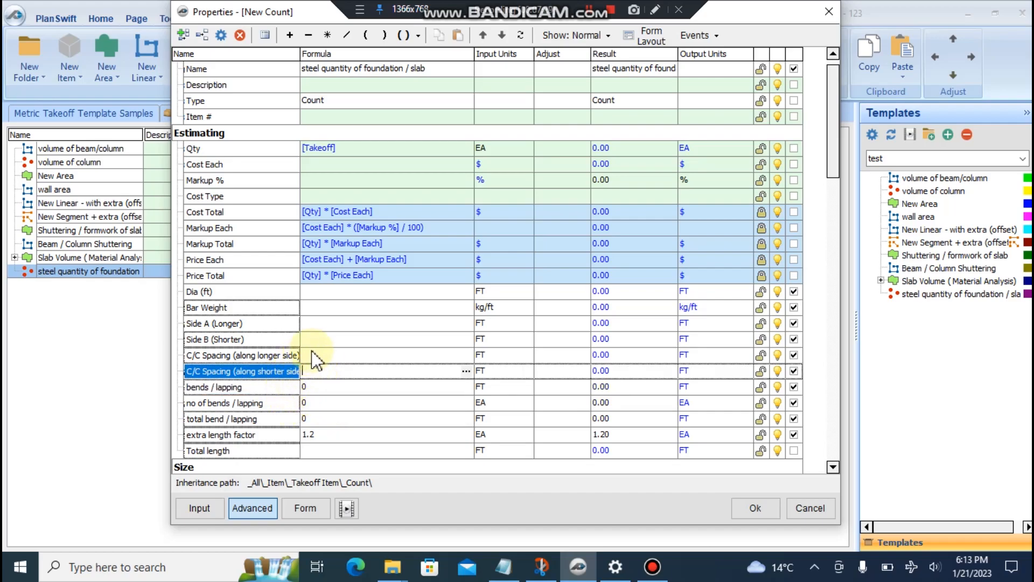
left_click(319, 355)
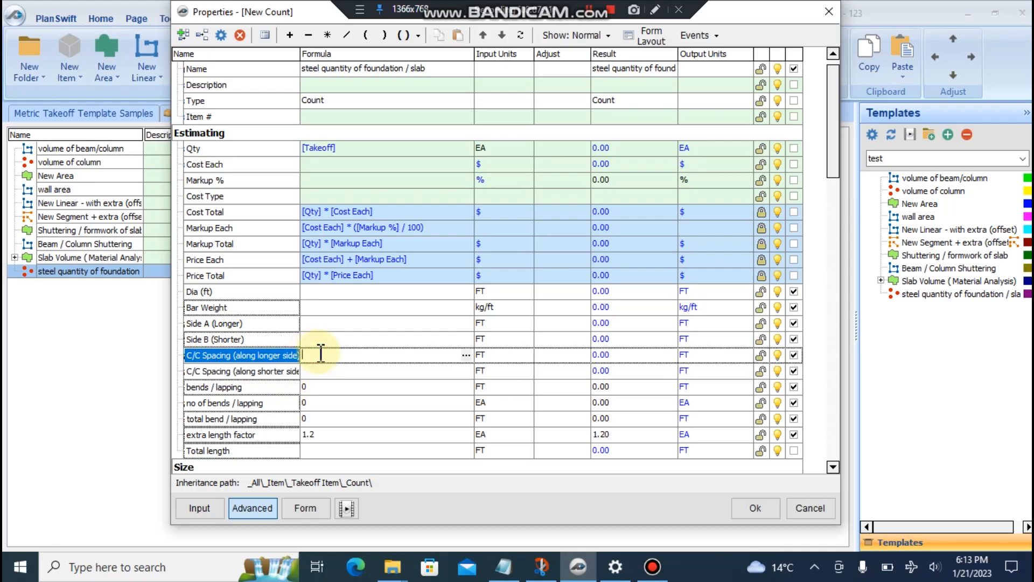
type("0.5")
key("Return")
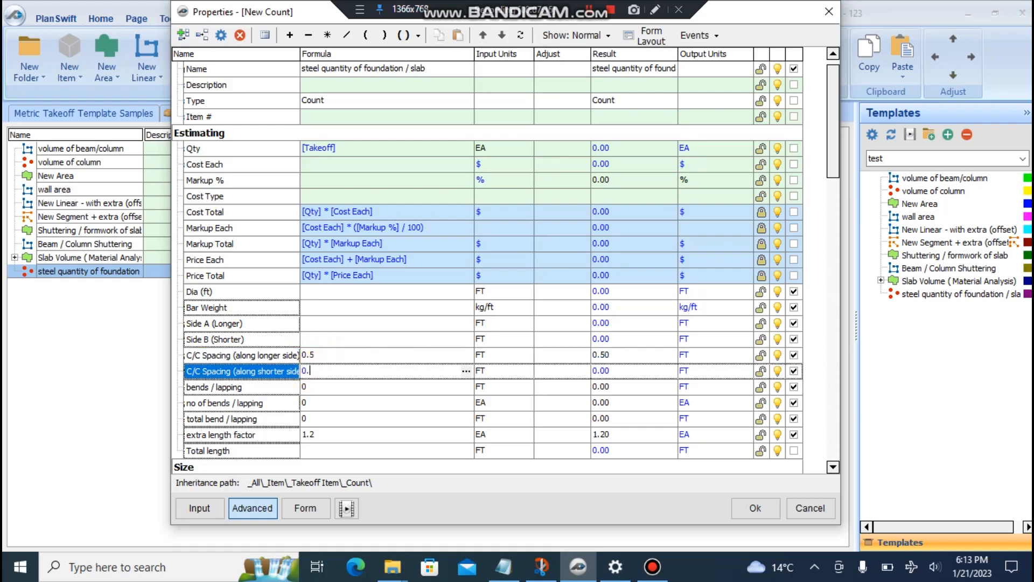
left_click(317, 338)
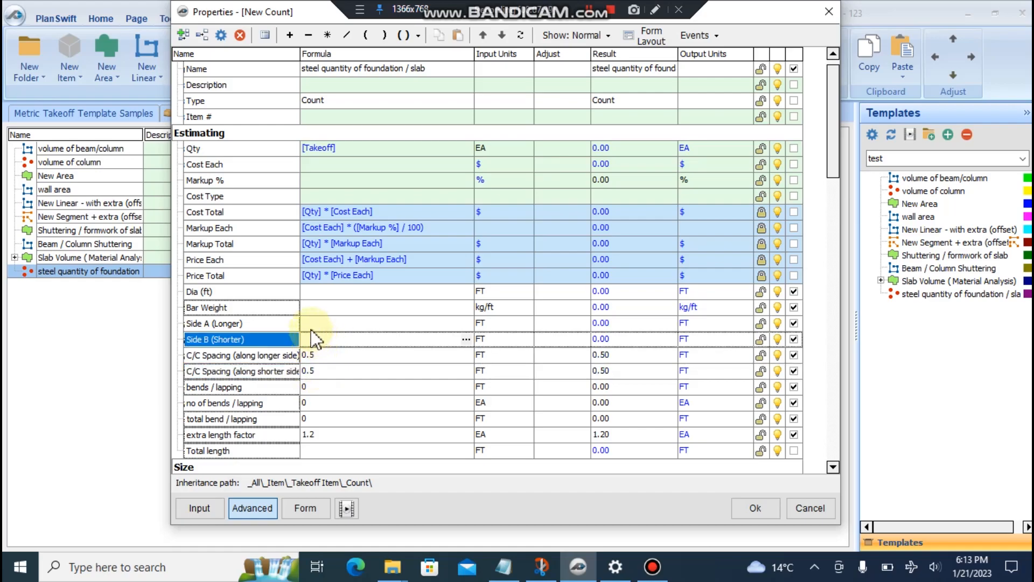
left_click(312, 323)
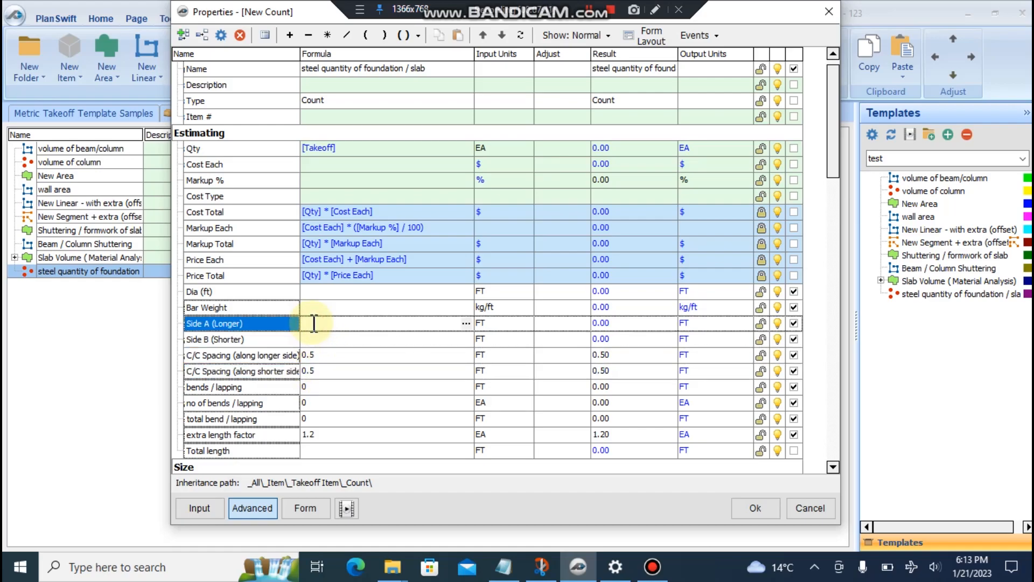
left_click(329, 293)
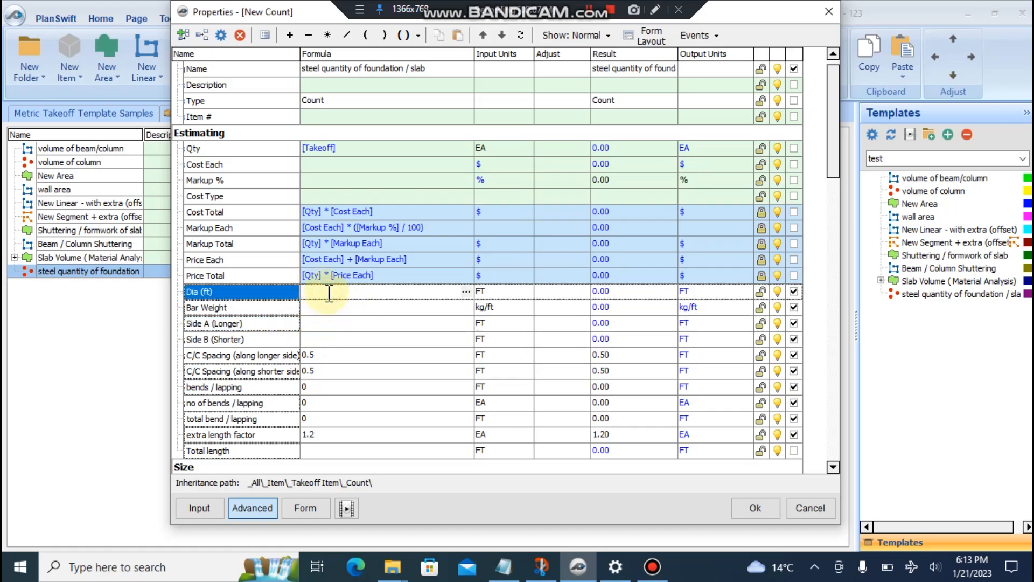
left_click(637, 37)
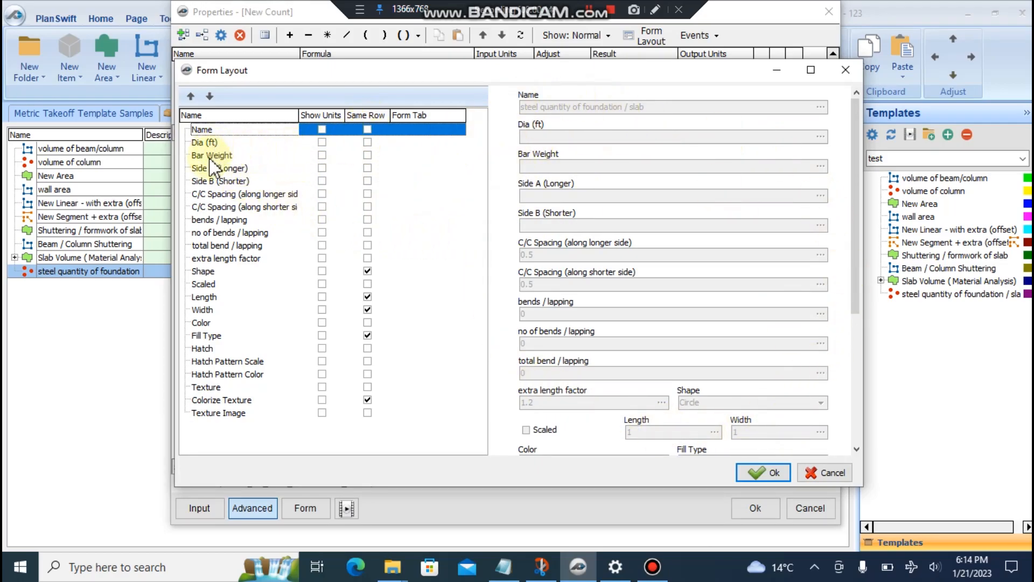
- Put Dia (ft) on Name's row, show units Dia through no of bends, hide total bend's
left_click(367, 142)
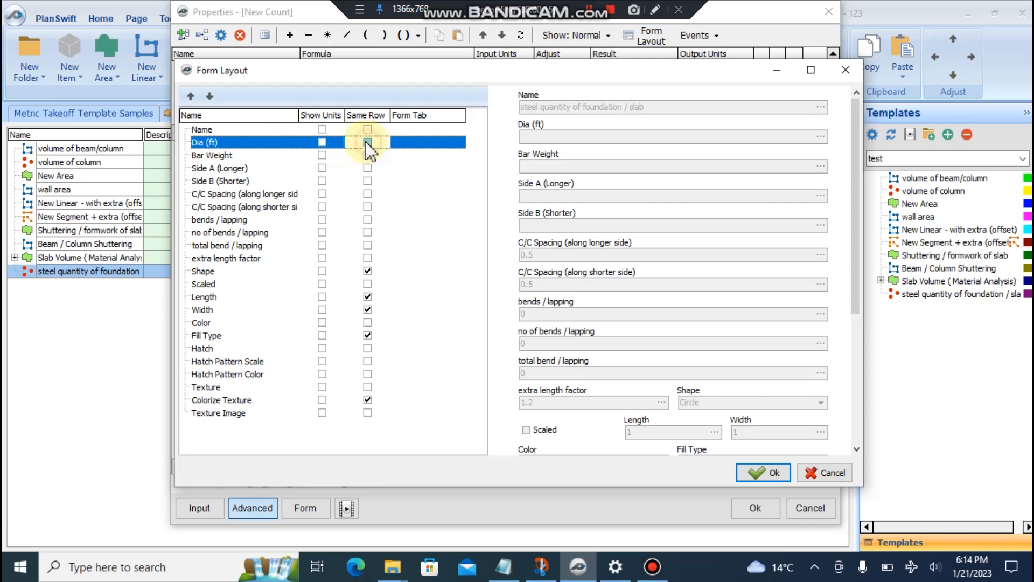
left_click(322, 143)
left_click(321, 155)
left_click(322, 168)
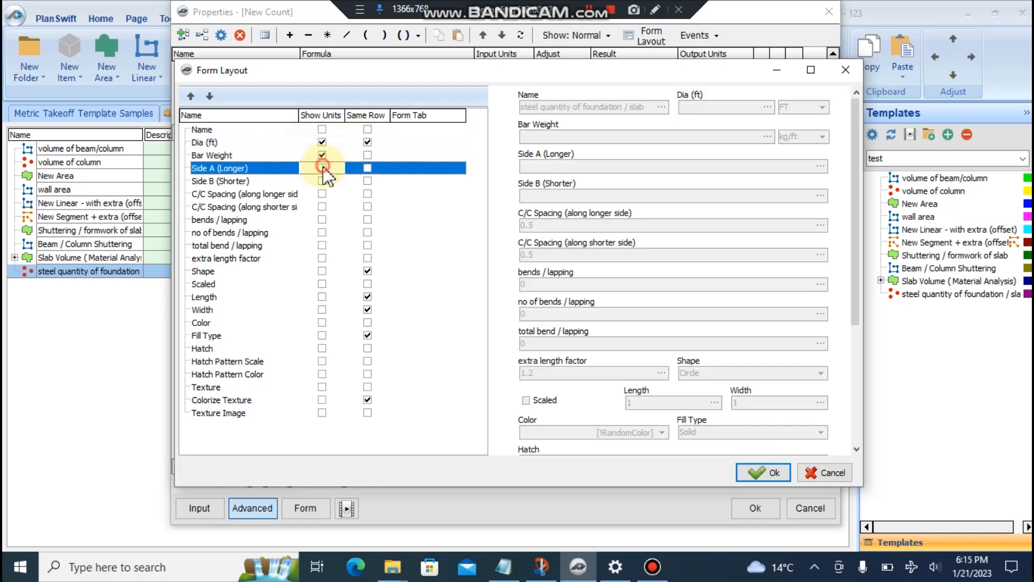
left_click(322, 181)
left_click(321, 198)
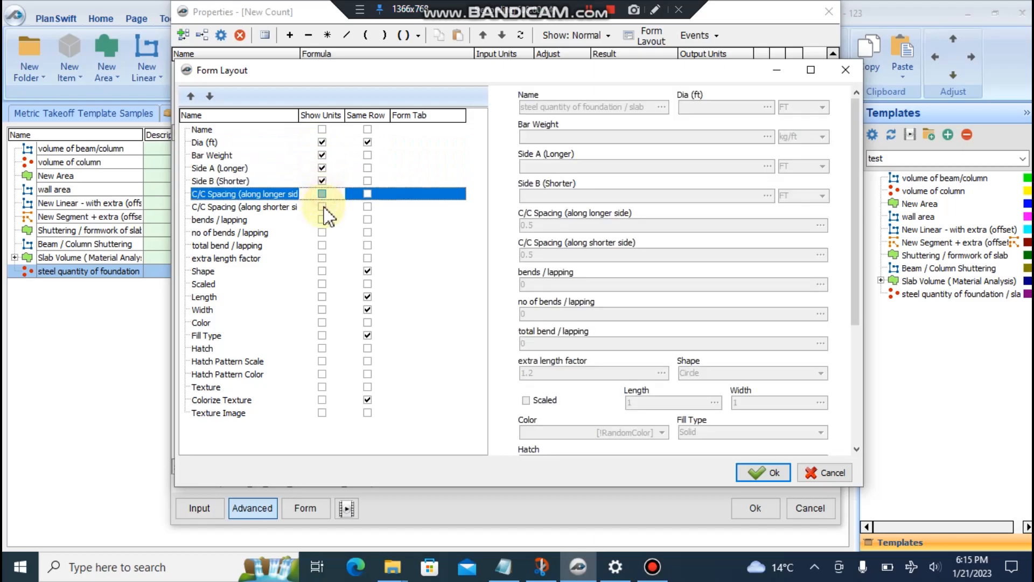
left_click(321, 206)
left_click(321, 219)
left_click(322, 232)
left_click(322, 245)
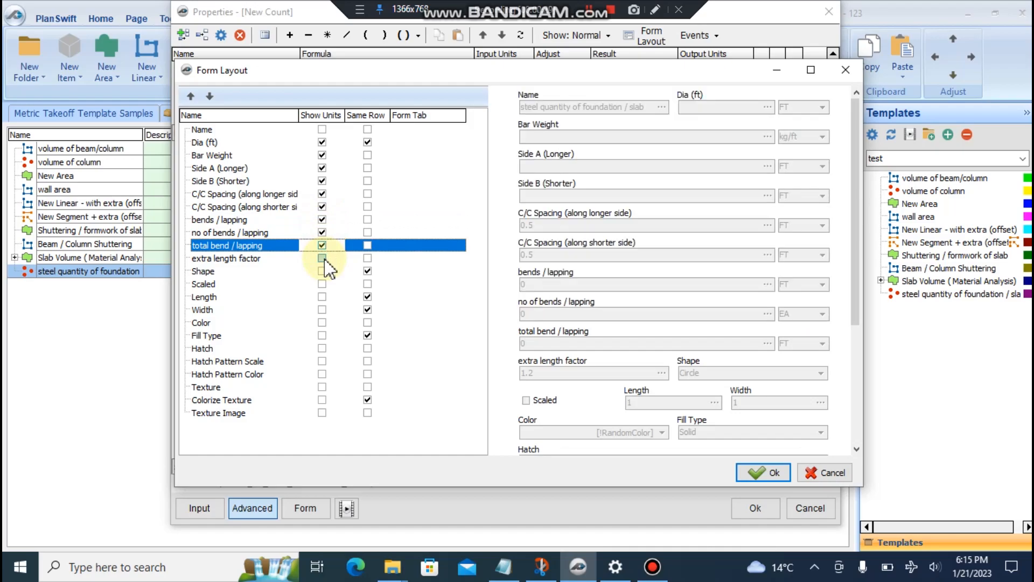
left_click(322, 245)
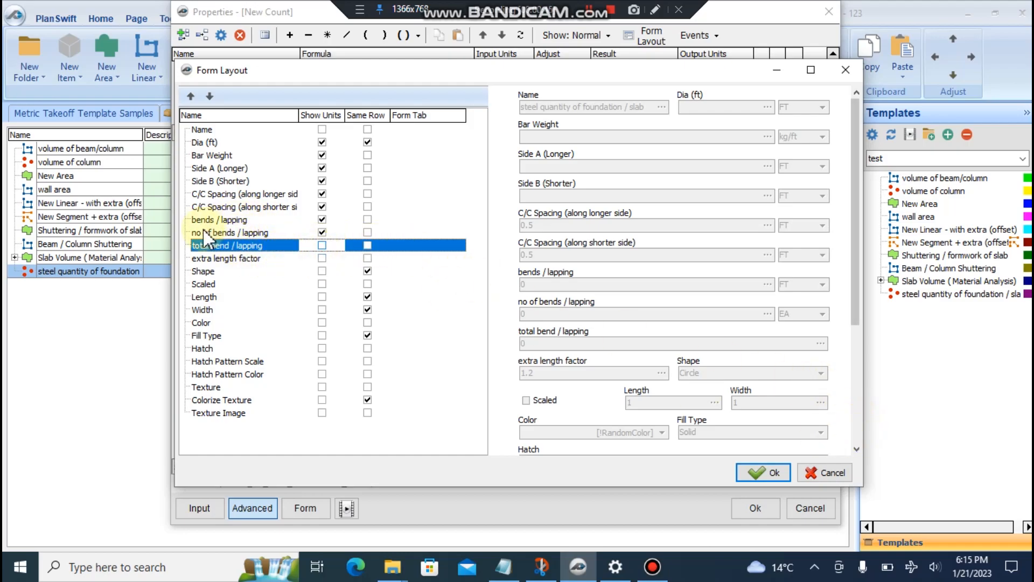
- Show units for extra length factor and trial-pair Bar Weight, Side A, Side B and spacing rows
left_click(322, 258)
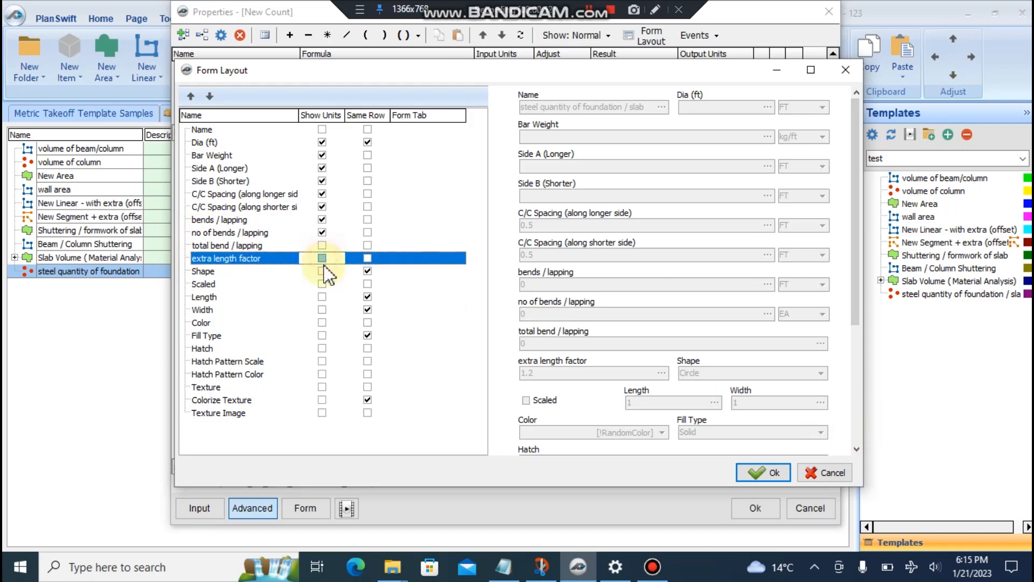
left_click(368, 168)
left_click(367, 168)
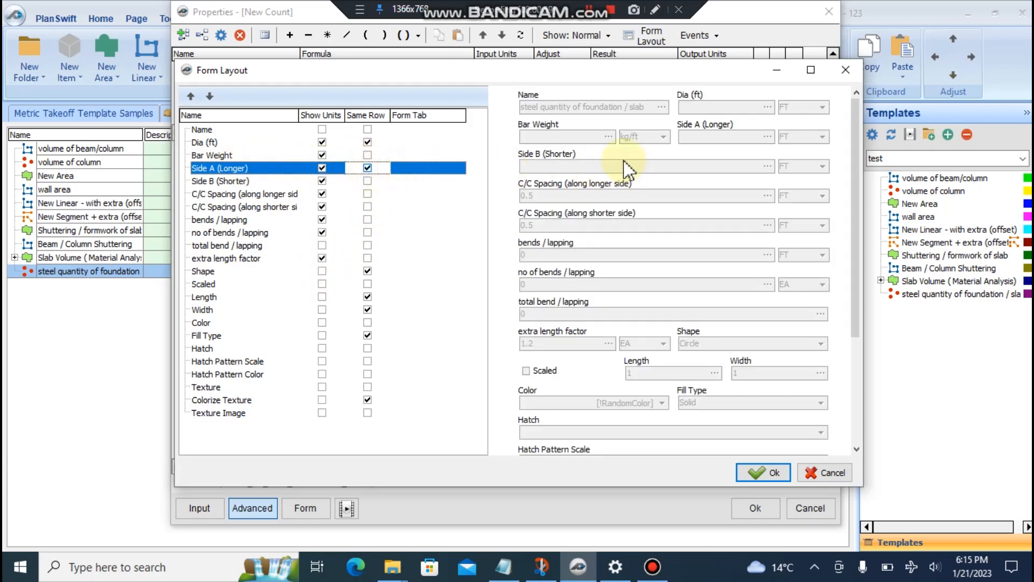
left_click(367, 168)
left_click(367, 155)
left_click(367, 155)
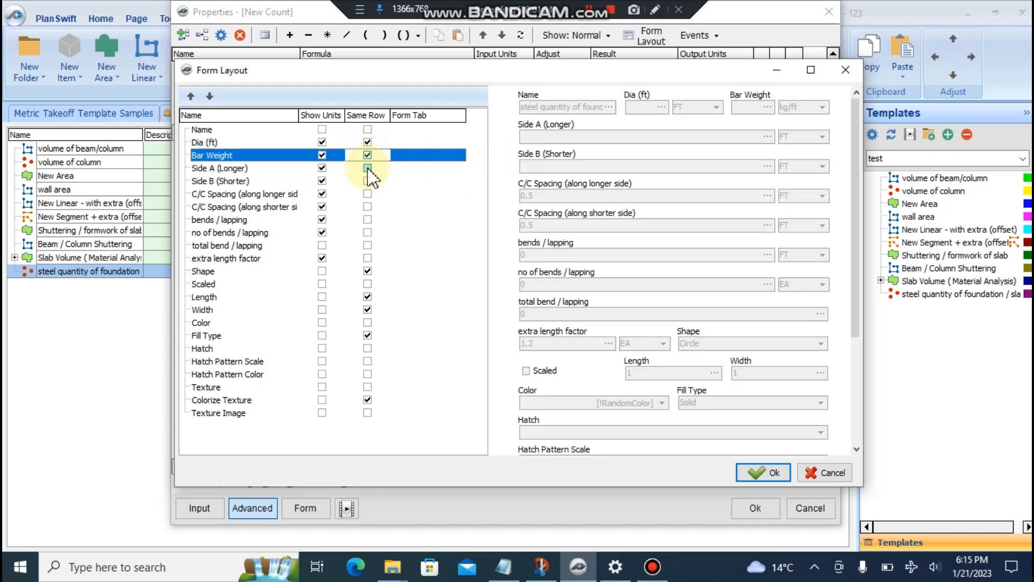
left_click(367, 168)
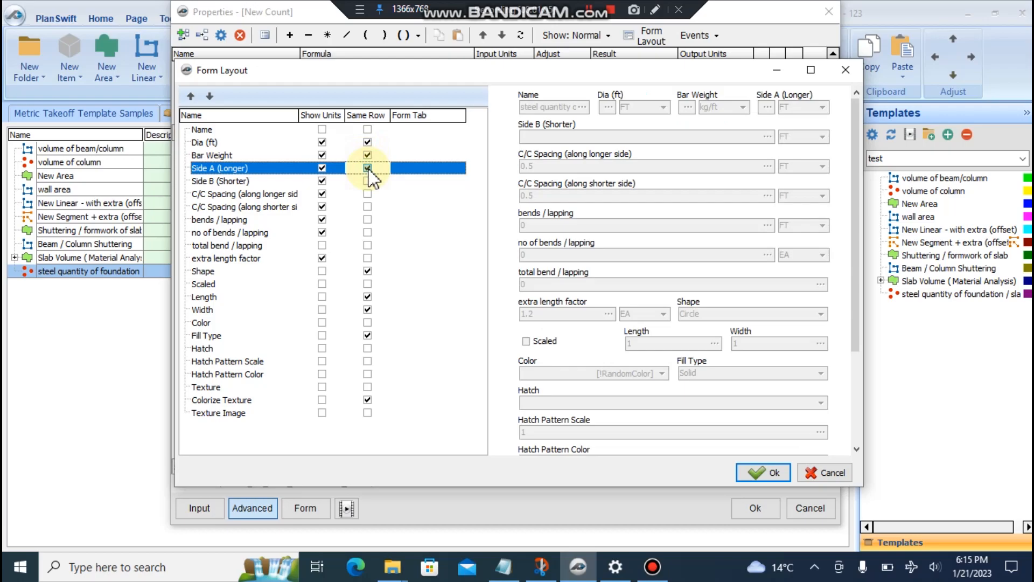
left_click(367, 181)
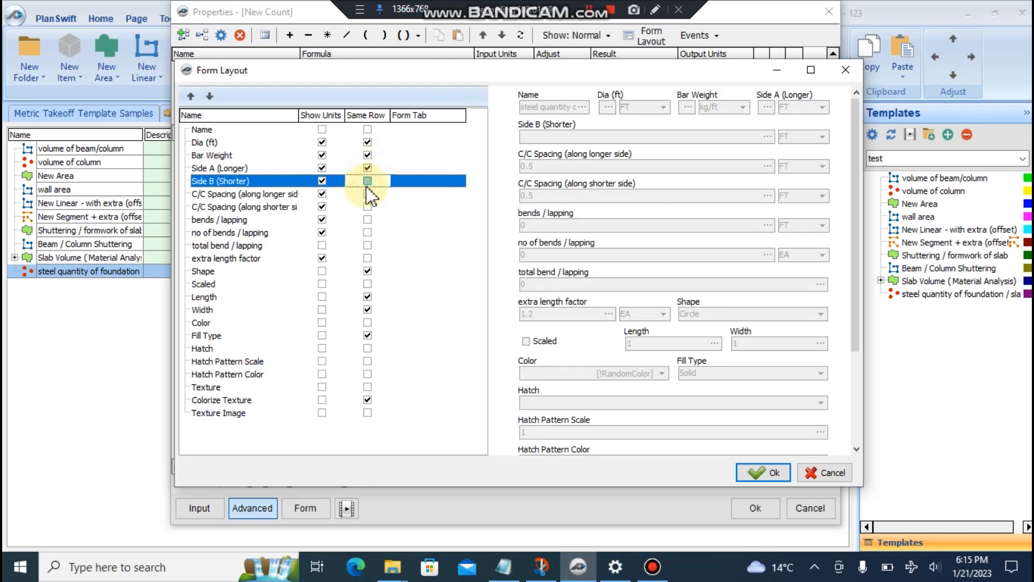
left_click(367, 193)
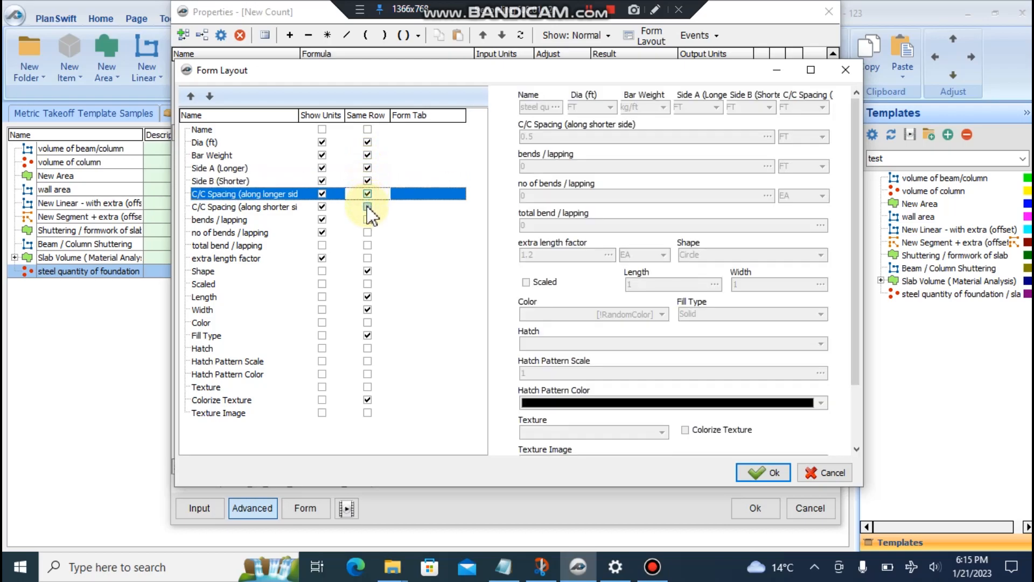
- Revert those pairings, put bends / lapping and total bend / lapping on shared rows, and confirm
left_click(367, 181)
left_click(367, 168)
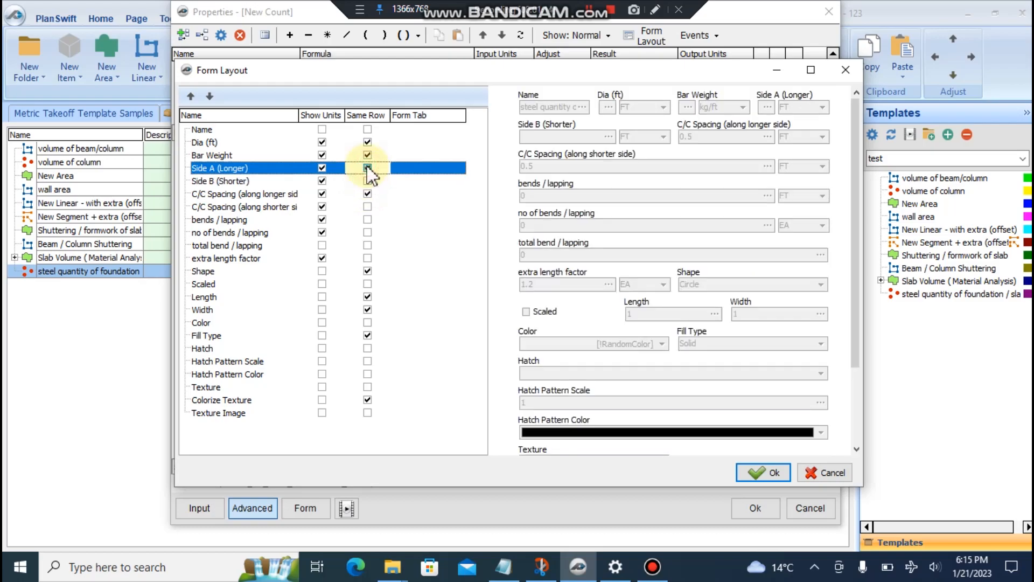
left_click(367, 155)
left_click(367, 168)
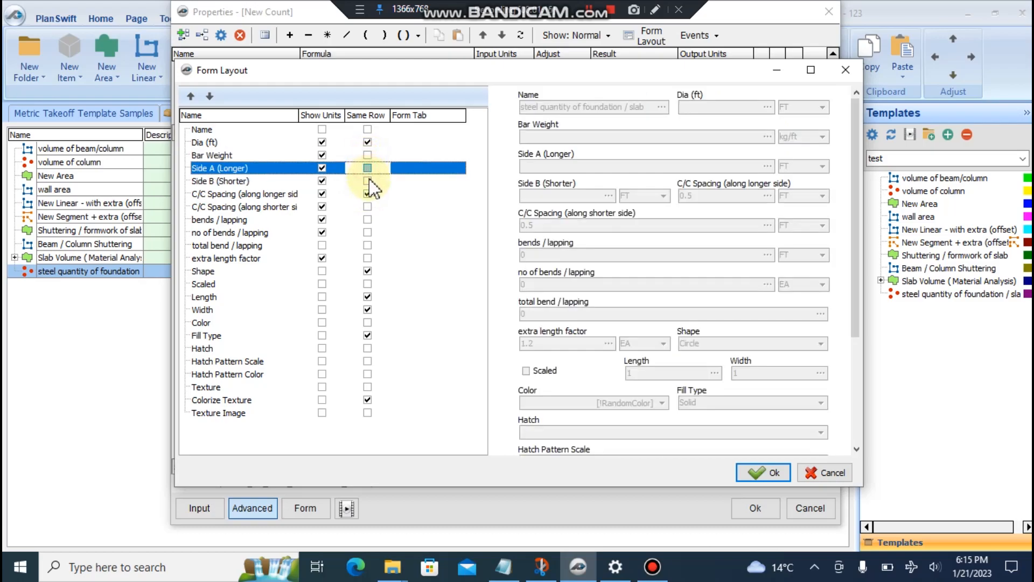
left_click(368, 219)
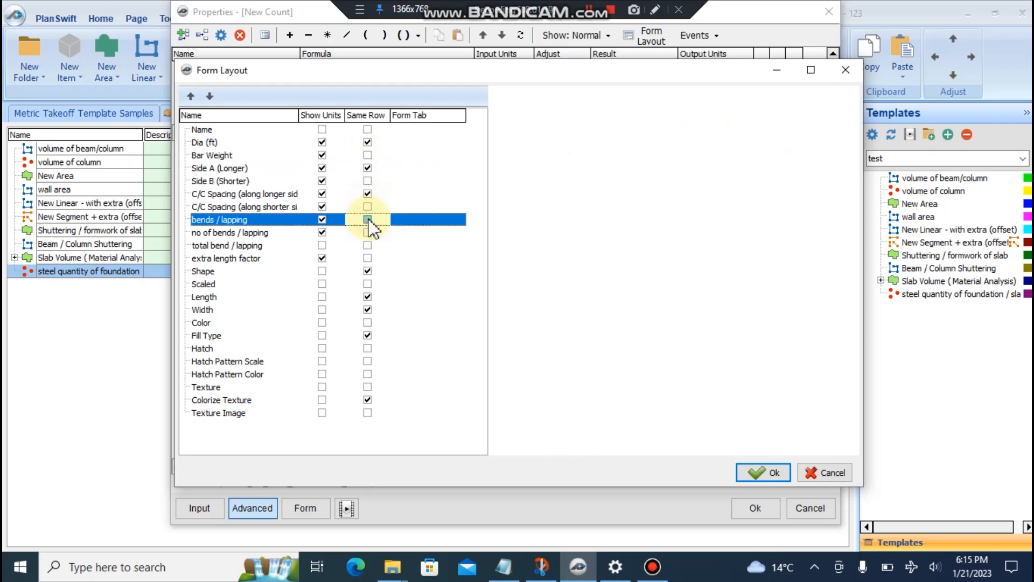
left_click(368, 245)
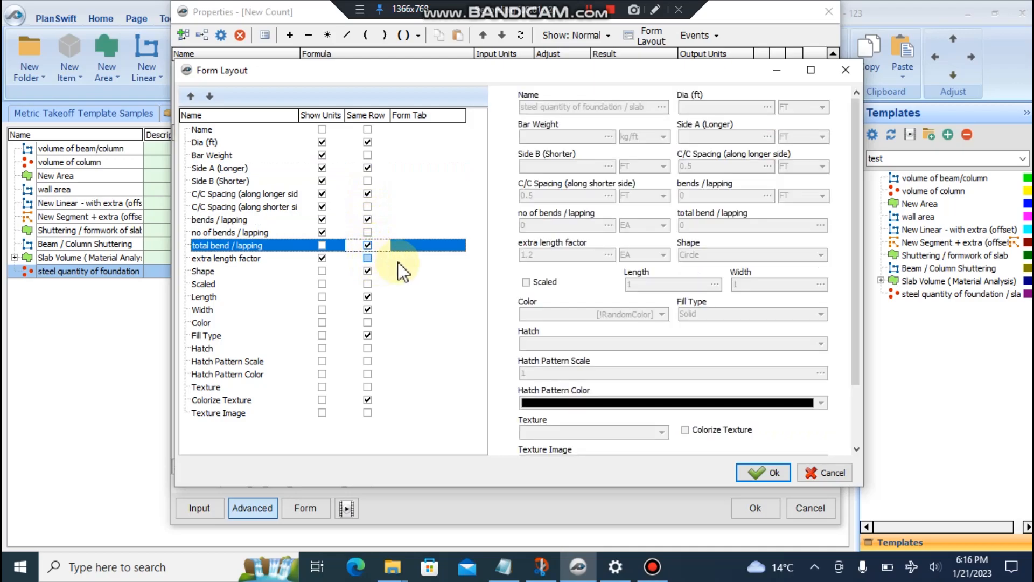
left_click(757, 472)
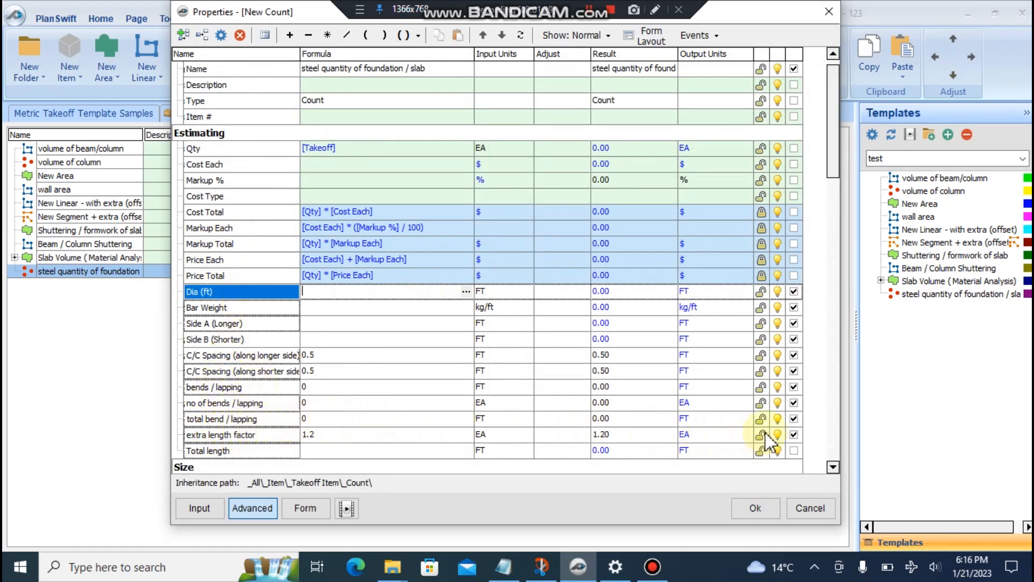
- Replace total bend / lapping's 0 with [bends / lapping]*[no of bends / lapping]
left_click(794, 418)
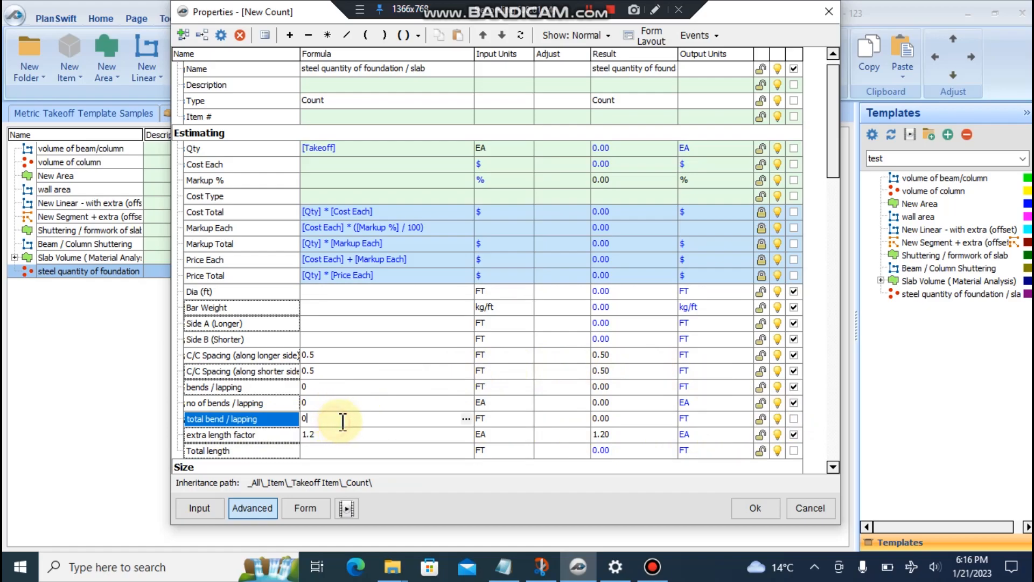
left_click(259, 422)
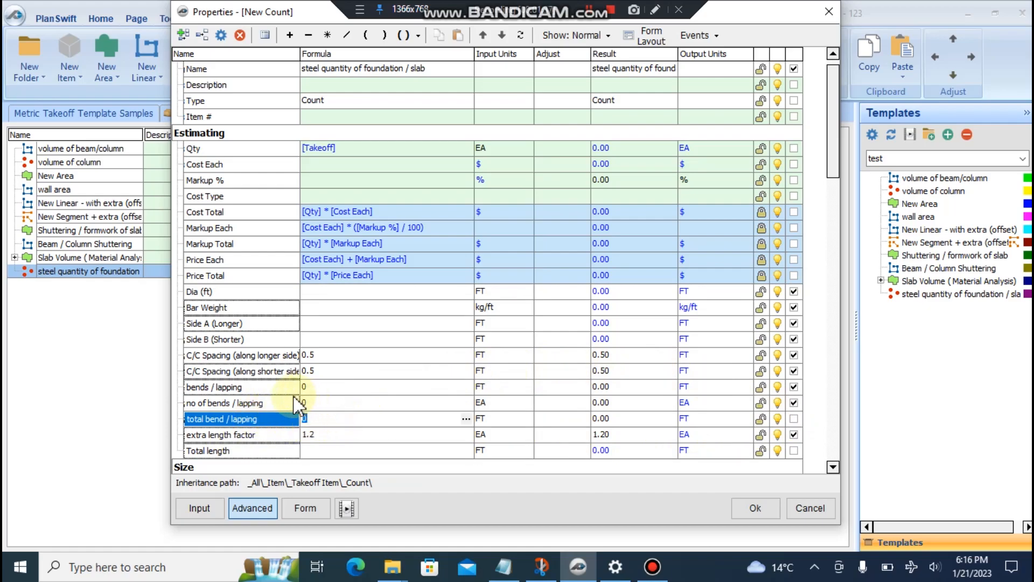
left_click_drag(209, 388, 315, 419)
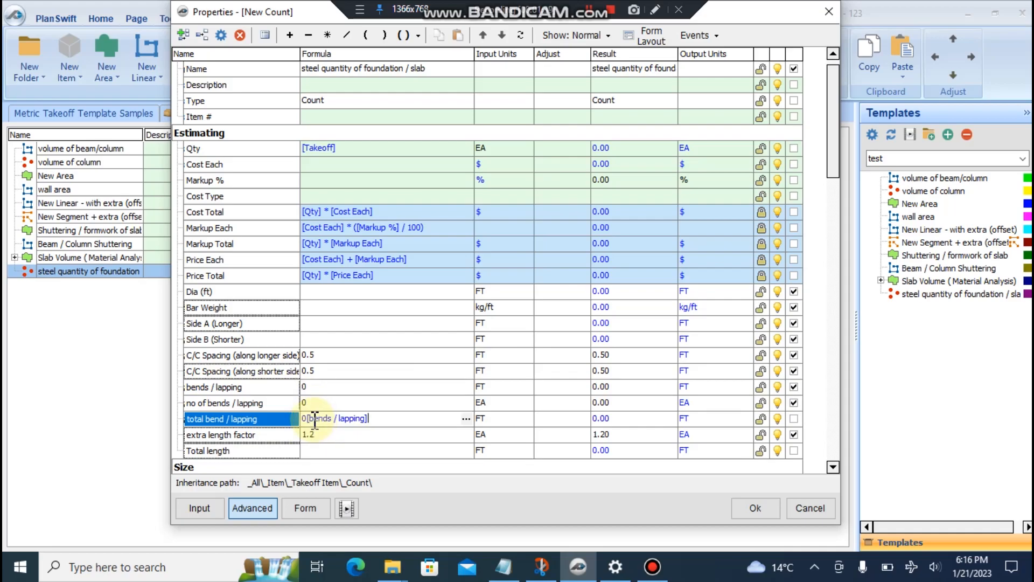
key("BackSpace")
left_click(379, 422)
type("*")
left_click_drag(226, 405, 379, 422)
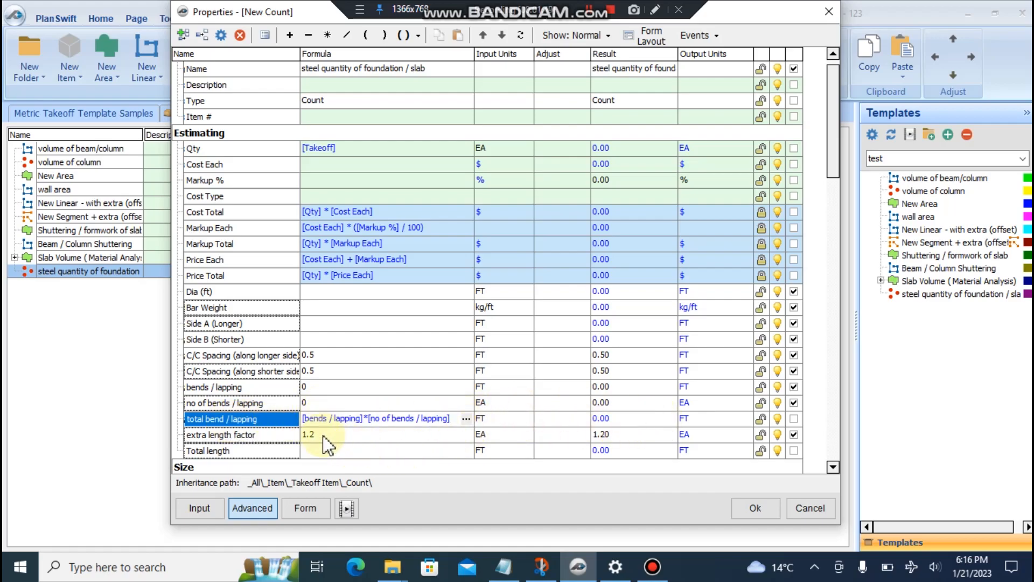
left_click(321, 452)
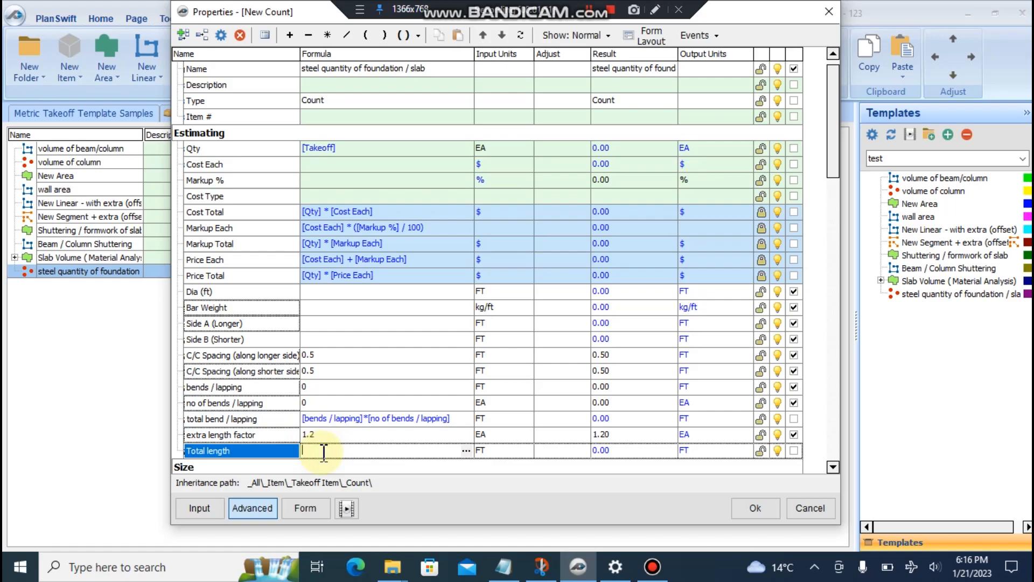
- Build Total length as =(([Side A (Longer)]/[C/C Spacing (along longer side)])+1)*
left_click(465, 450)
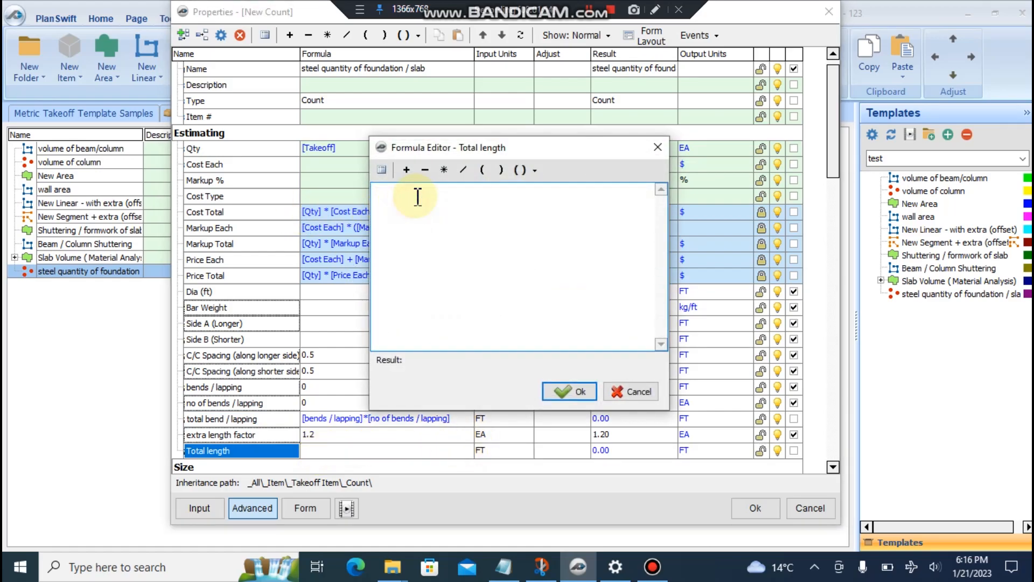
type("=")
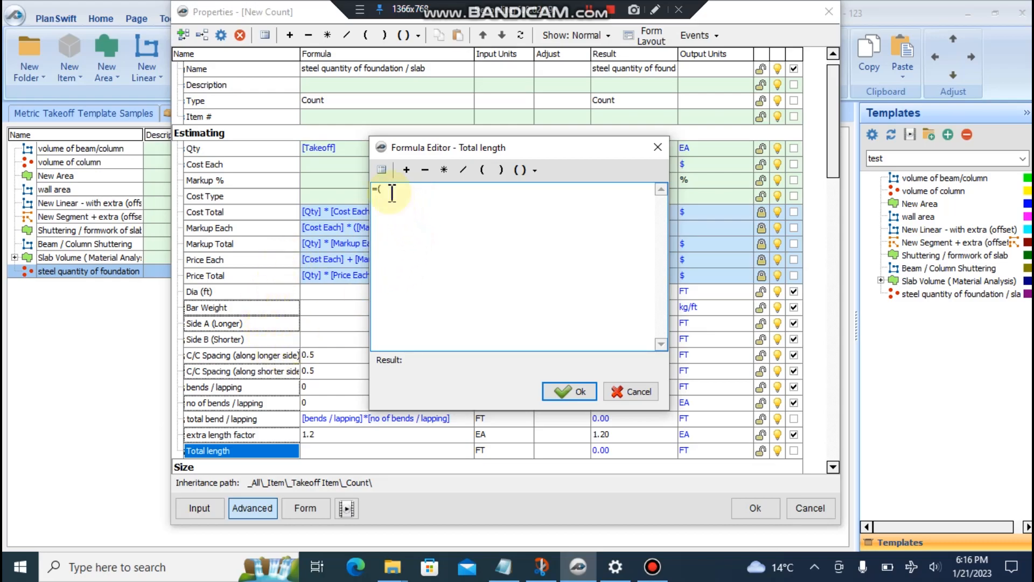
type("((")
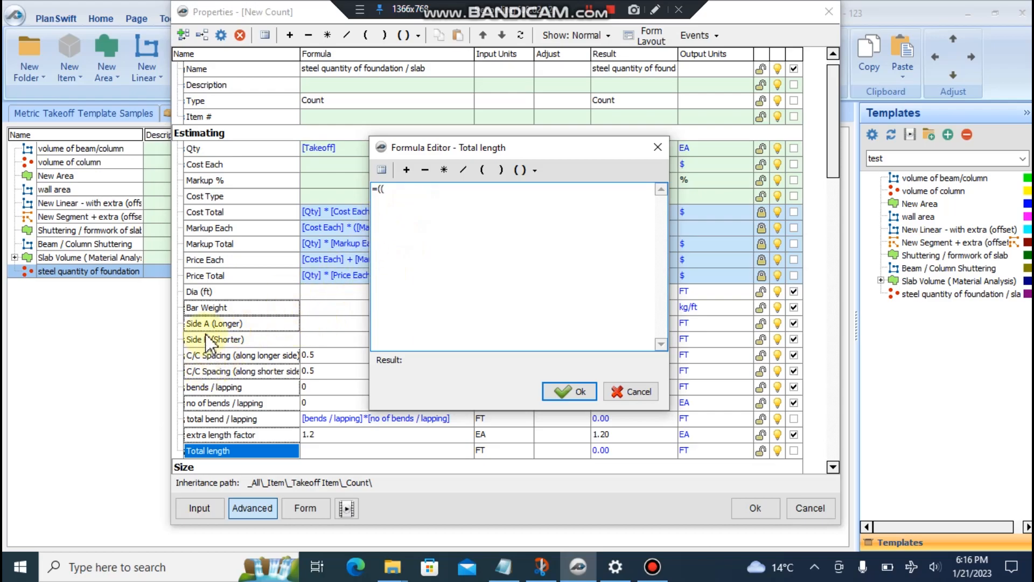
left_click(571, 391)
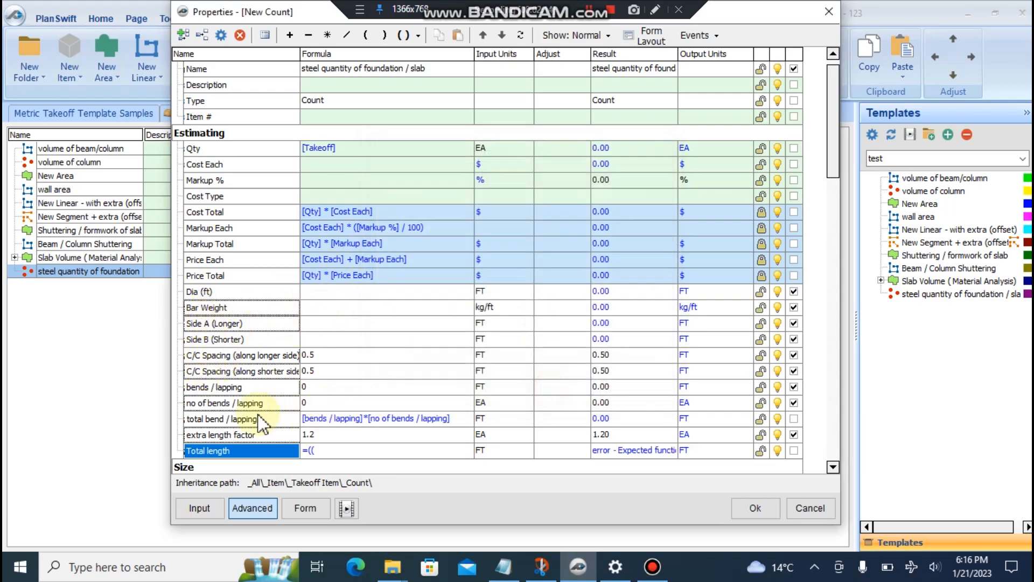
left_click_drag(213, 329, 341, 454)
type("/")
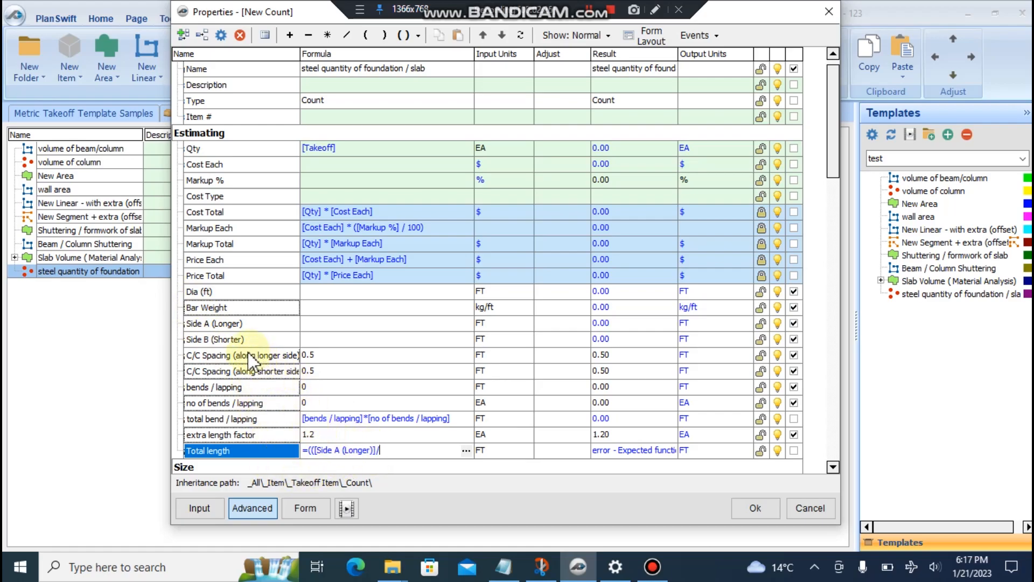
left_click_drag(246, 360, 397, 450)
type(")")
type("+1)")
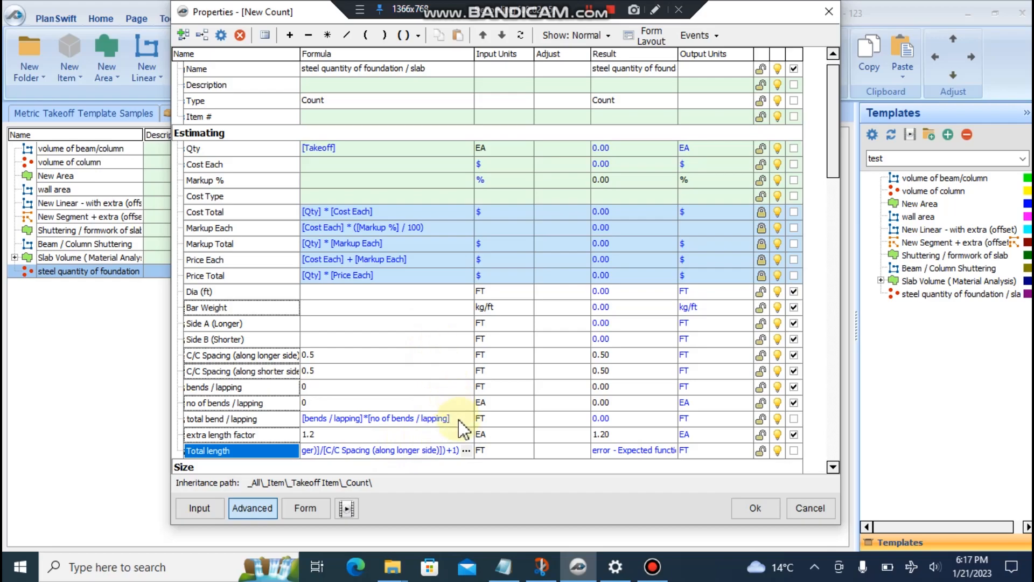
left_click(466, 450)
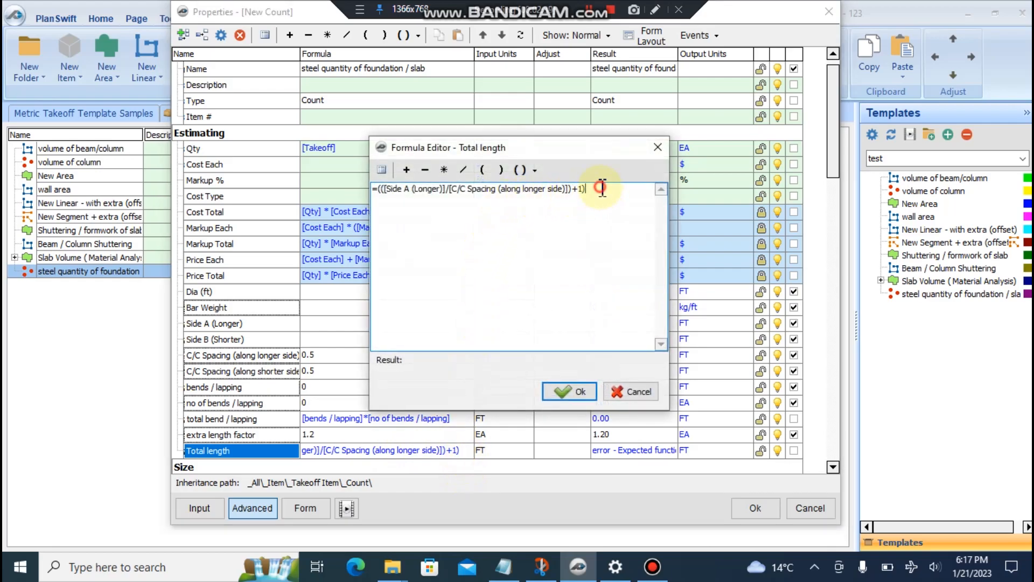
type("*")
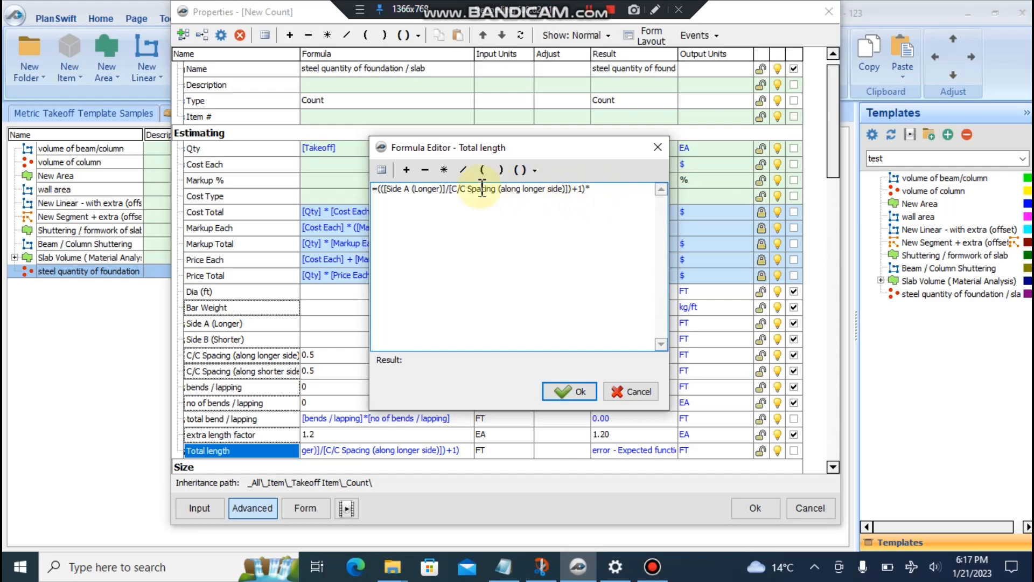
left_click(567, 392)
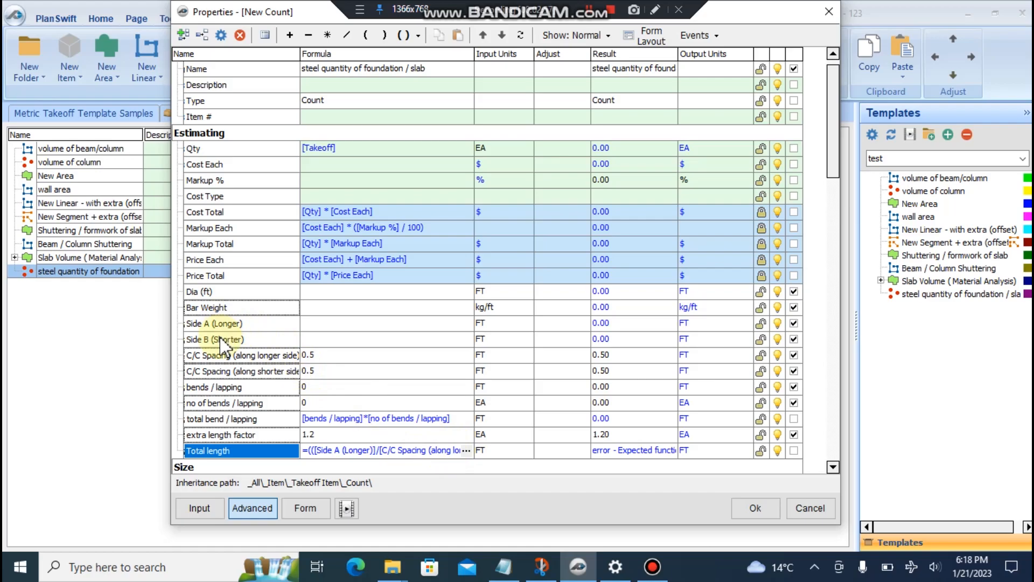
- Wrap [Side B (Shorter)] in parentheses at the end of the Total length formula
left_click(471, 450)
left_click(470, 450)
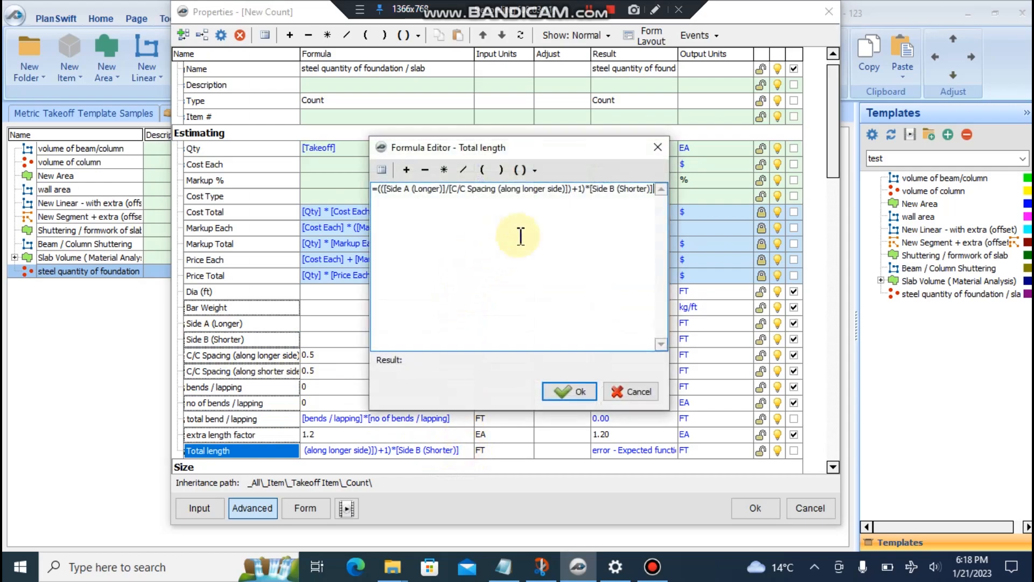
left_click(590, 188)
type("(")
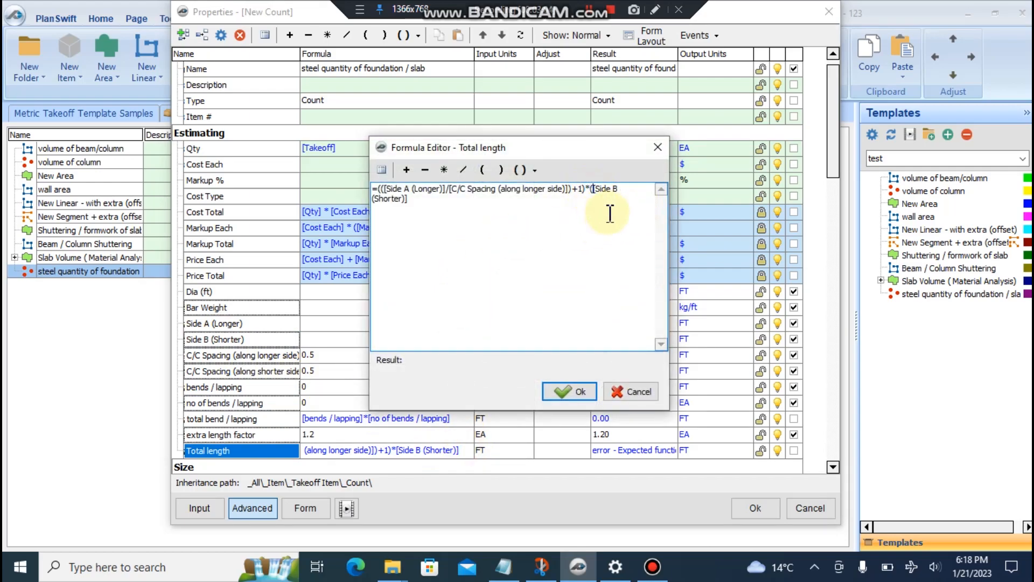
left_click(421, 201)
type(")")
type("*")
- Confirm the Total length formula and delete the broken formula from extra length factor
left_click(564, 391)
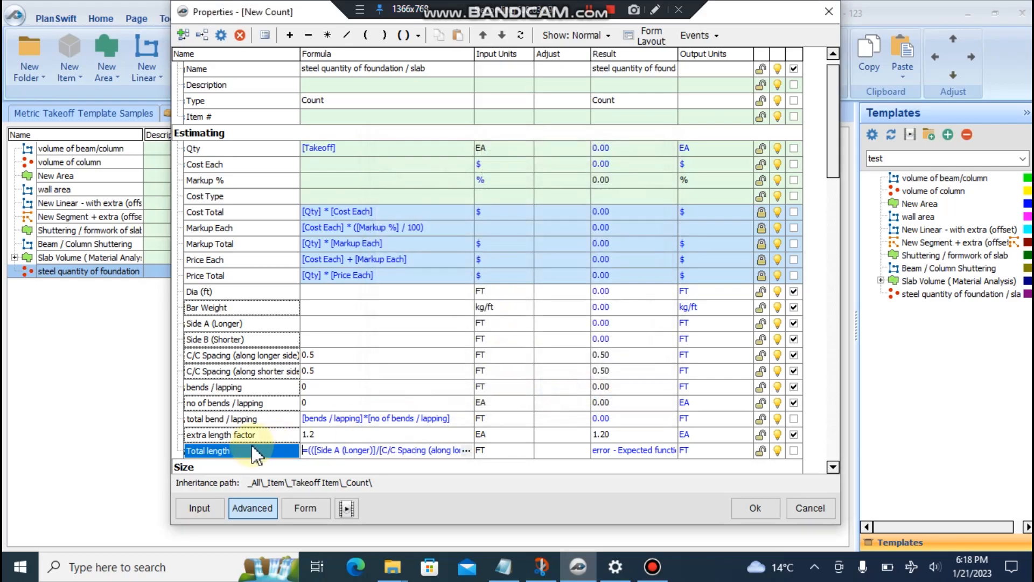
scroll(242, 426, "down", 1)
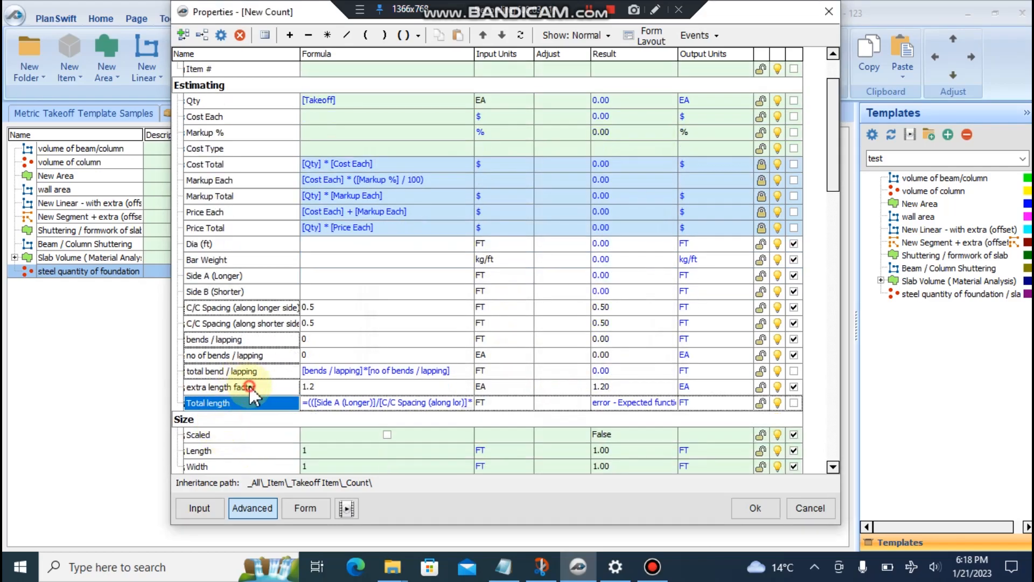
left_click(249, 386)
left_click(318, 328)
left_click(397, 404)
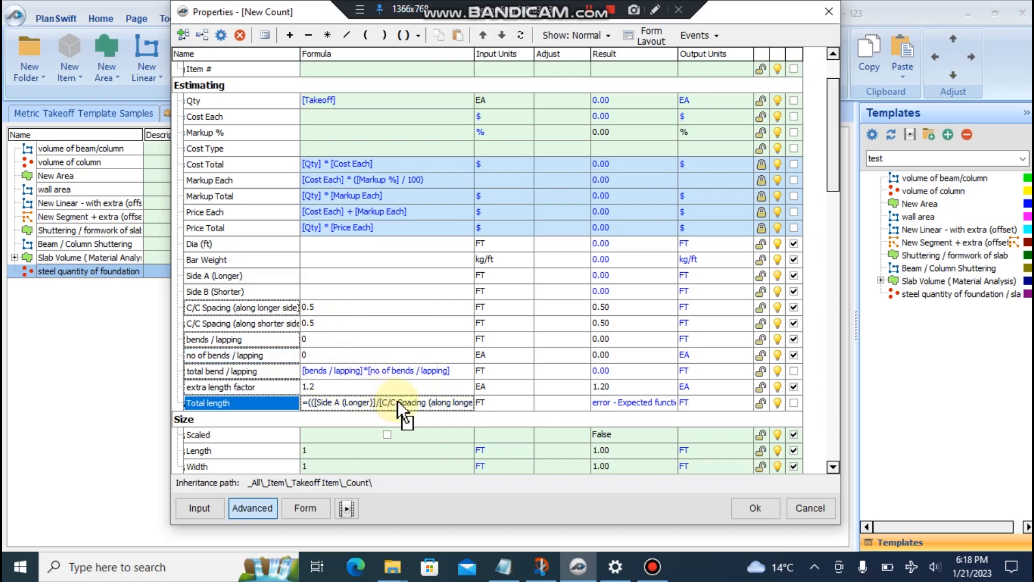
double_click(443, 393)
left_click_drag(401, 387, 284, 396)
key("Delete")
- Wrap the Total length formula in parentheses and append + with a pasted second copy
left_click(369, 403)
left_click(458, 403)
left_click(466, 403)
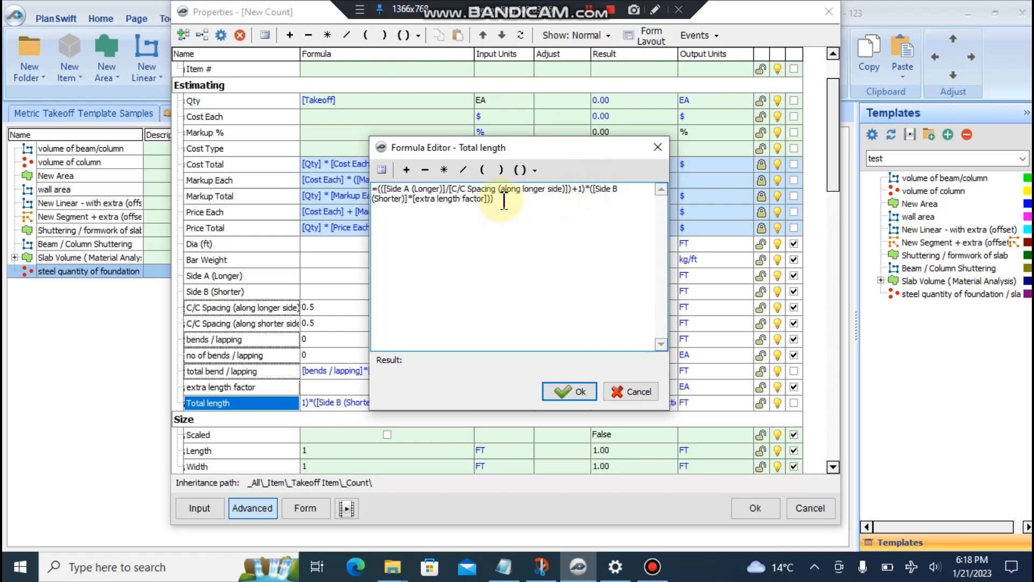
left_click_drag(505, 202, 373, 187)
left_click(535, 170)
left_click(533, 191)
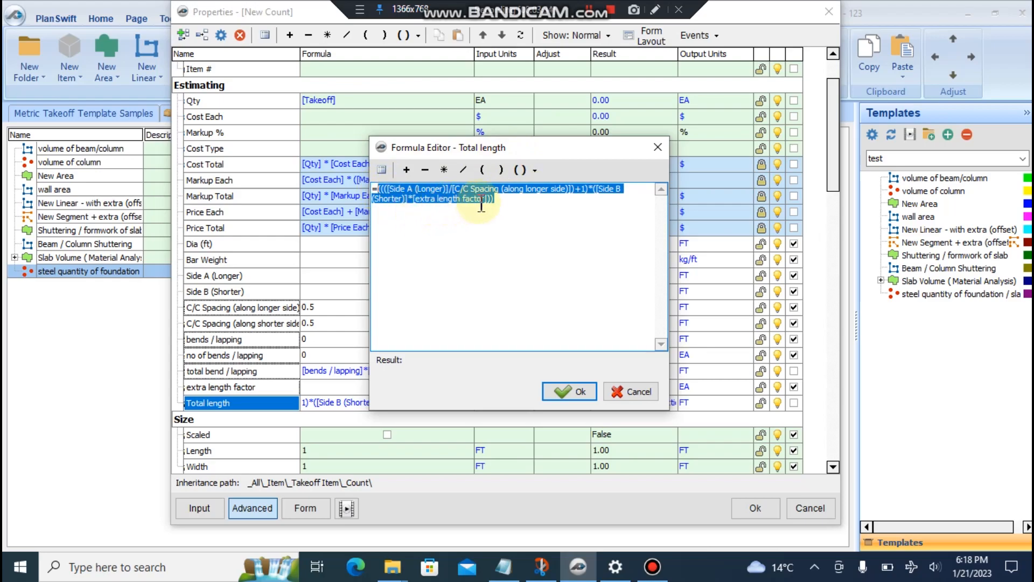
left_click(506, 201)
type("+")
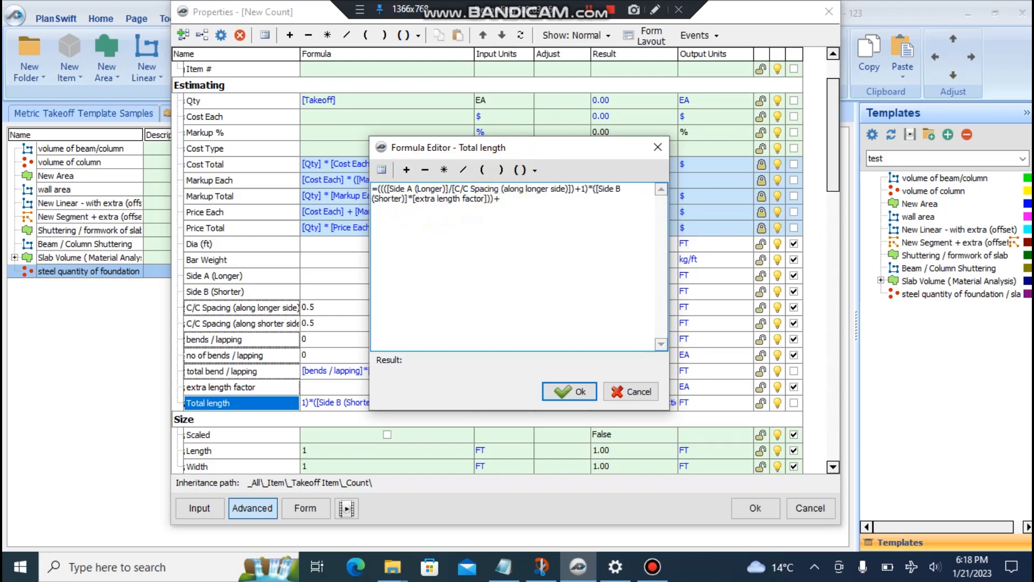
type("((([Side A (Longer)]/[C/C Spacing (along longer side)])+1)*([Side B (Shorter)]*[extra length factor]))")
- Change Side A to Side B in the second copy and confirm the formula
left_click_drag(519, 147, 455, 195)
left_click(468, 246)
key("BackSpace")
key("BackSpace")
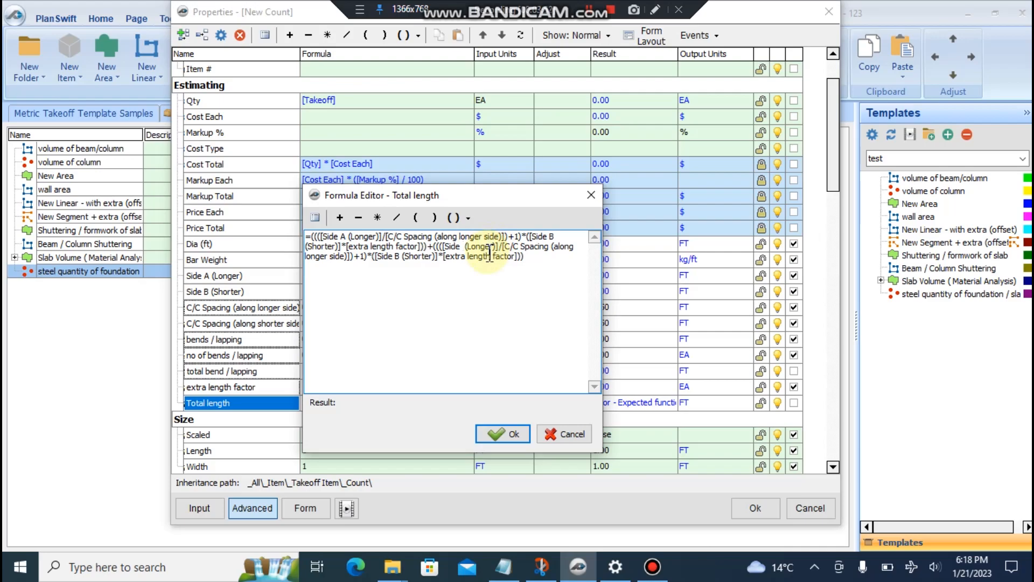
type("B")
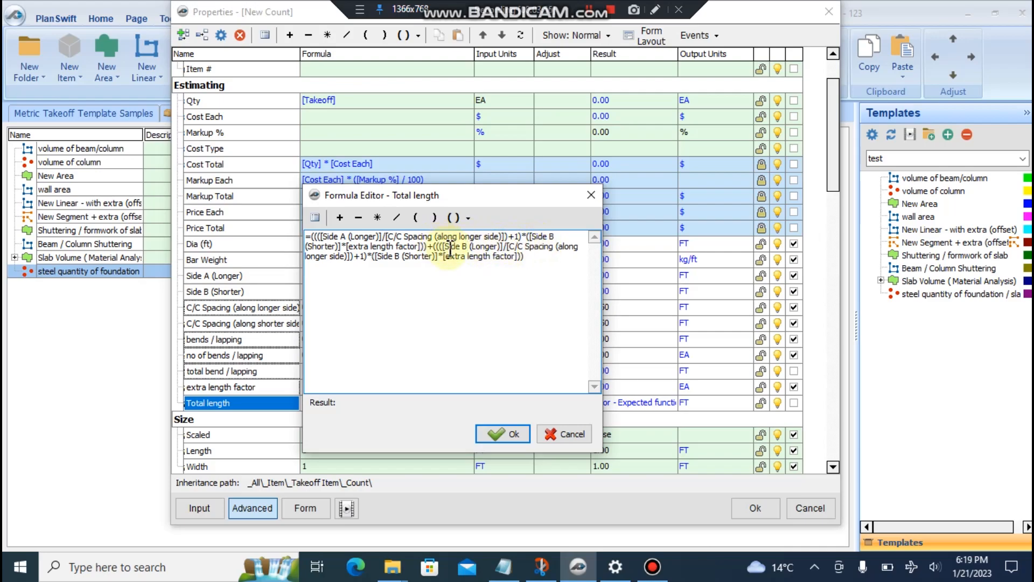
left_click(506, 434)
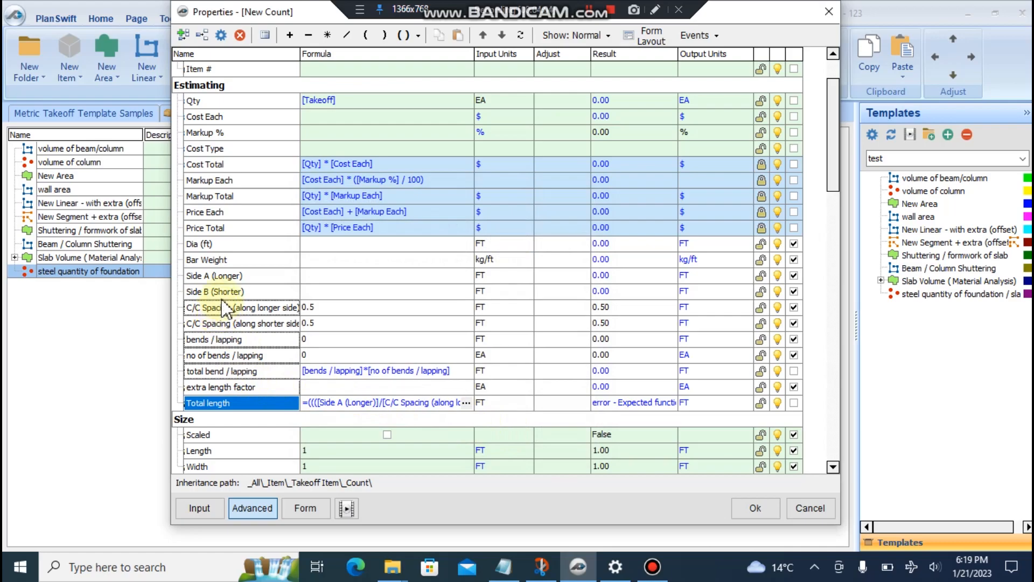
- Add shorter-side spacing and Side B (Shorter) references, then remove the trailing spacing reference
left_click(437, 403)
left_click_drag(226, 322, 440, 404)
left_click_drag(222, 302, 441, 402)
left_click_drag(227, 294, 463, 401)
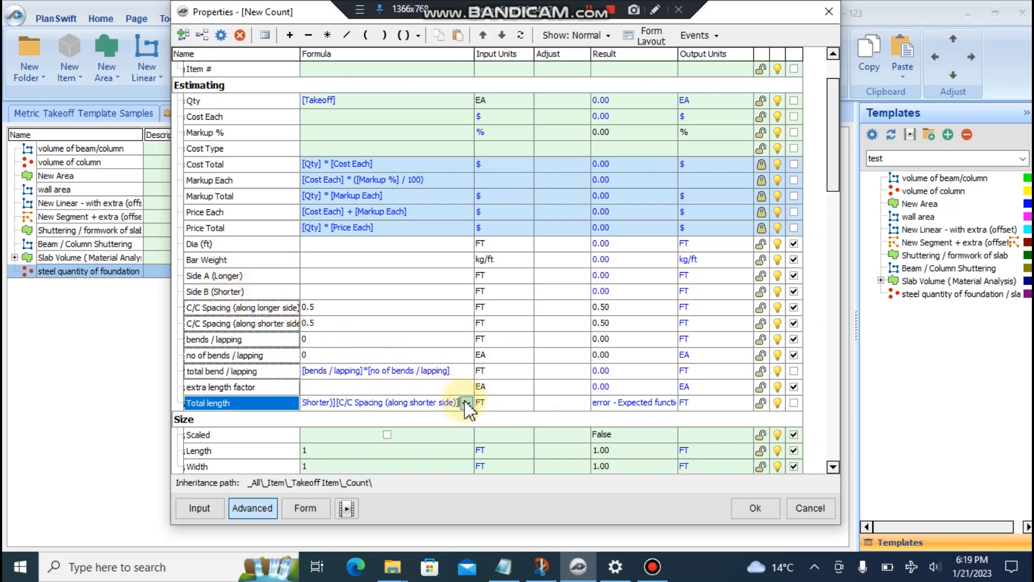
left_click(464, 401)
left_click_drag(513, 122, 209, 233)
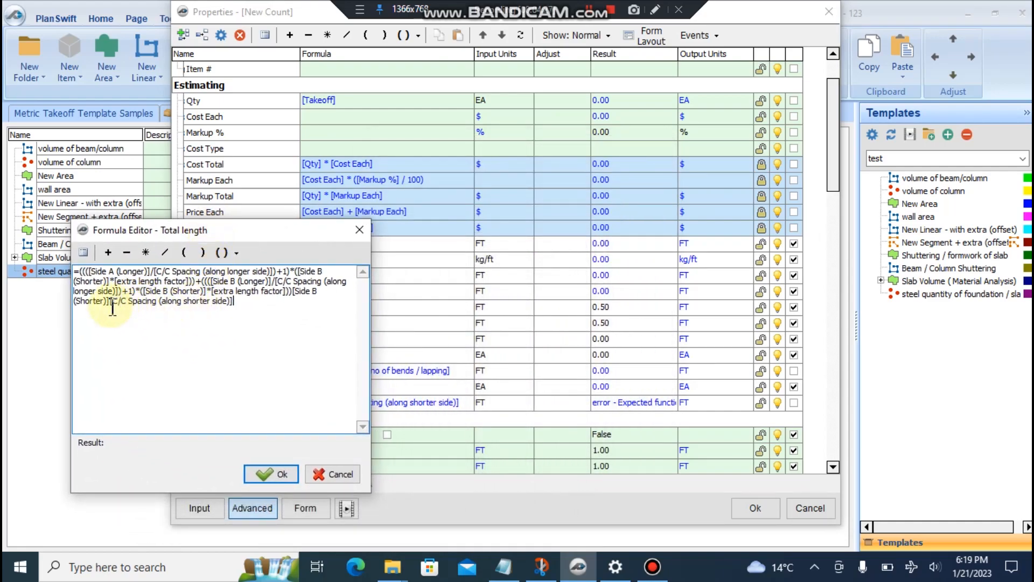
left_click_drag(235, 302, 110, 302)
key("ctrl+c")
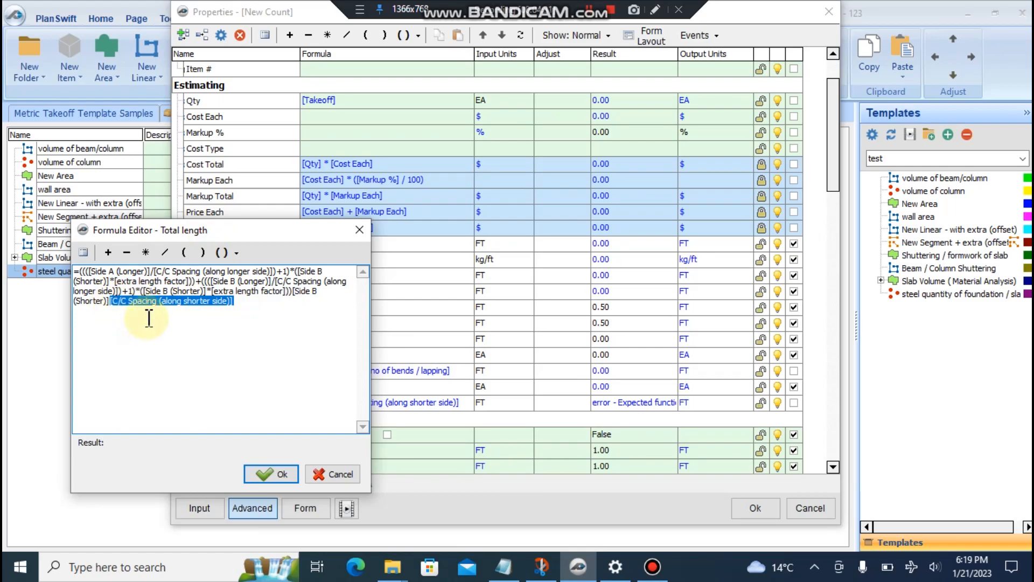
key("BackSpace")
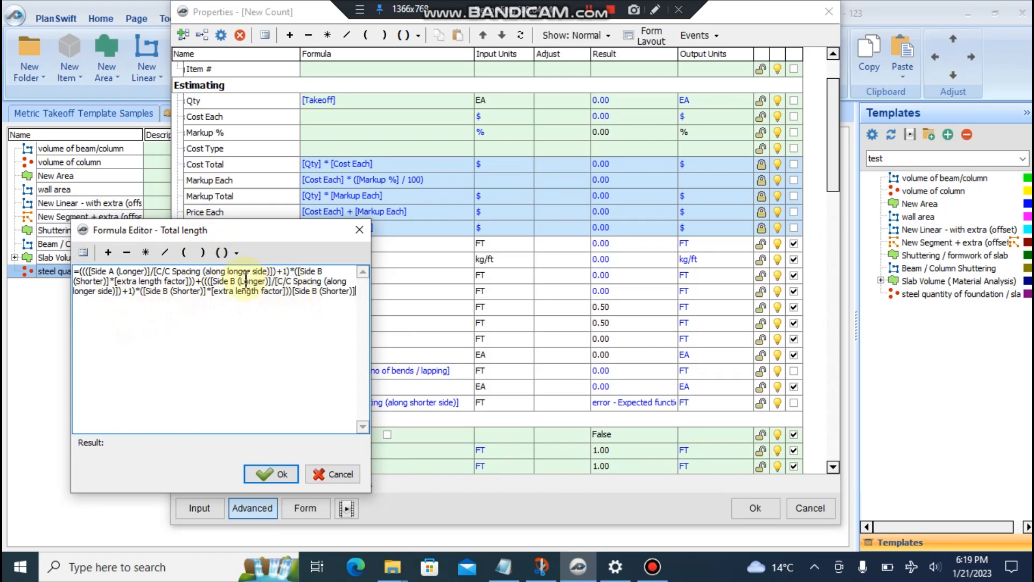
- In the second term, swap longer-side spacing for shorter-side spacing and Side B (Longer) for Side B (Shorter)
left_click_drag(276, 280, 118, 299)
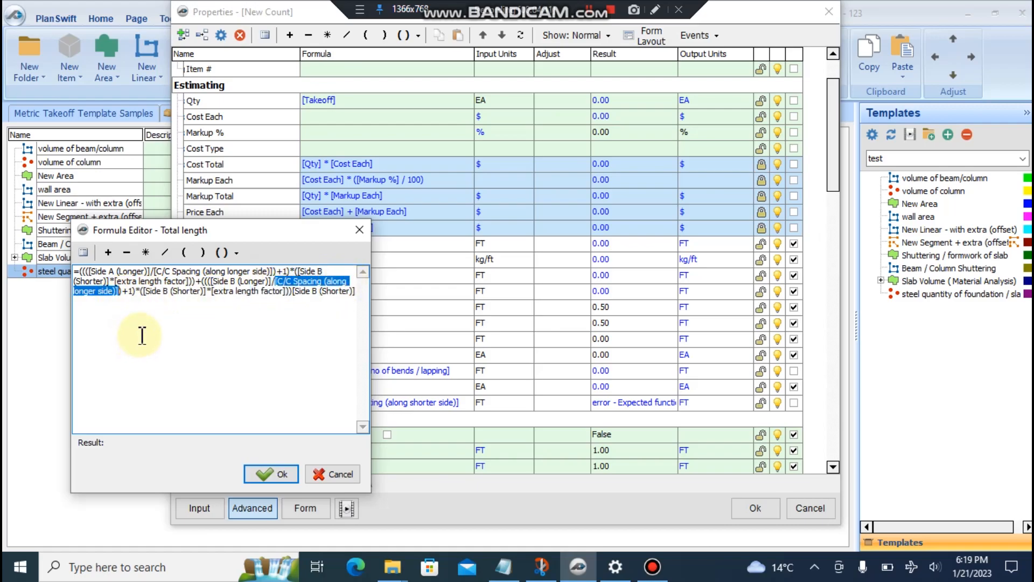
key("ctrl+v")
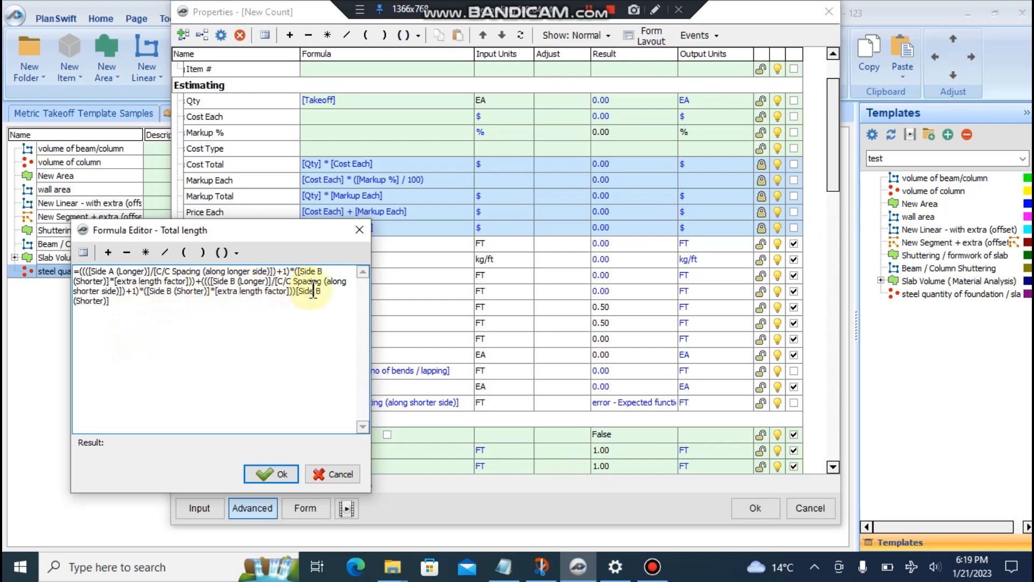
left_click_drag(111, 302, 300, 297)
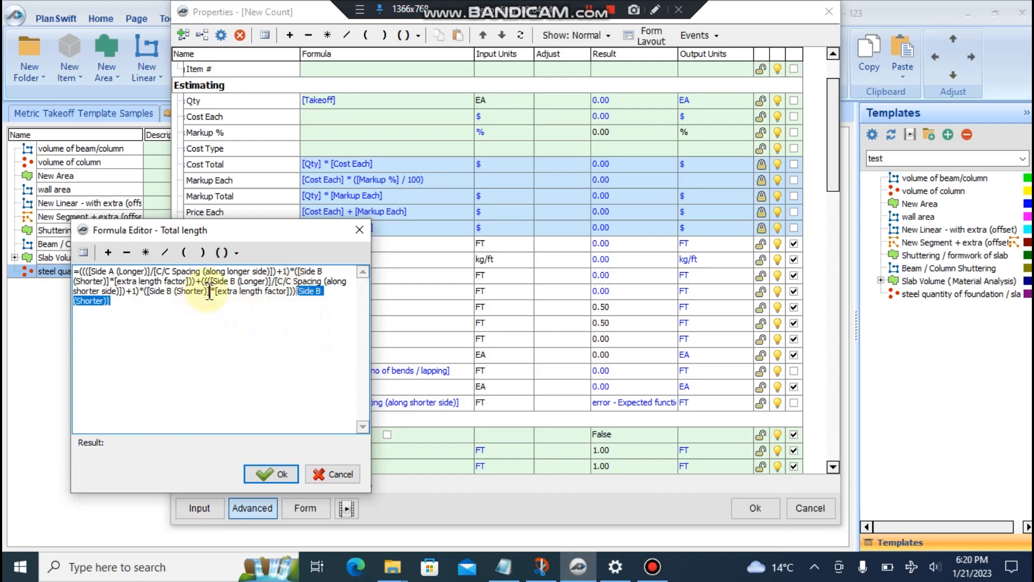
left_click_drag(212, 293, 147, 298)
key("ctrl+c")
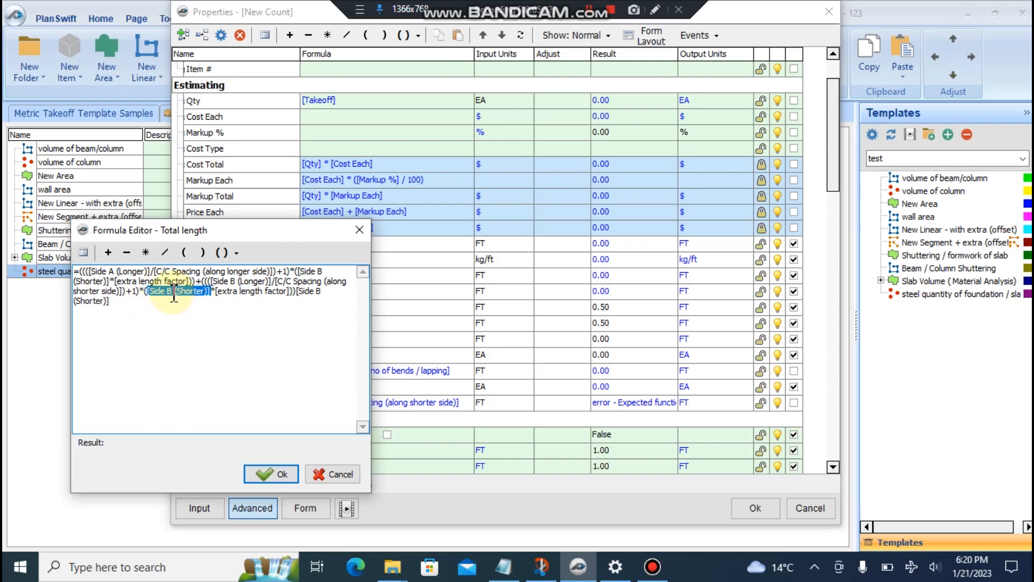
left_click_drag(211, 281, 269, 281)
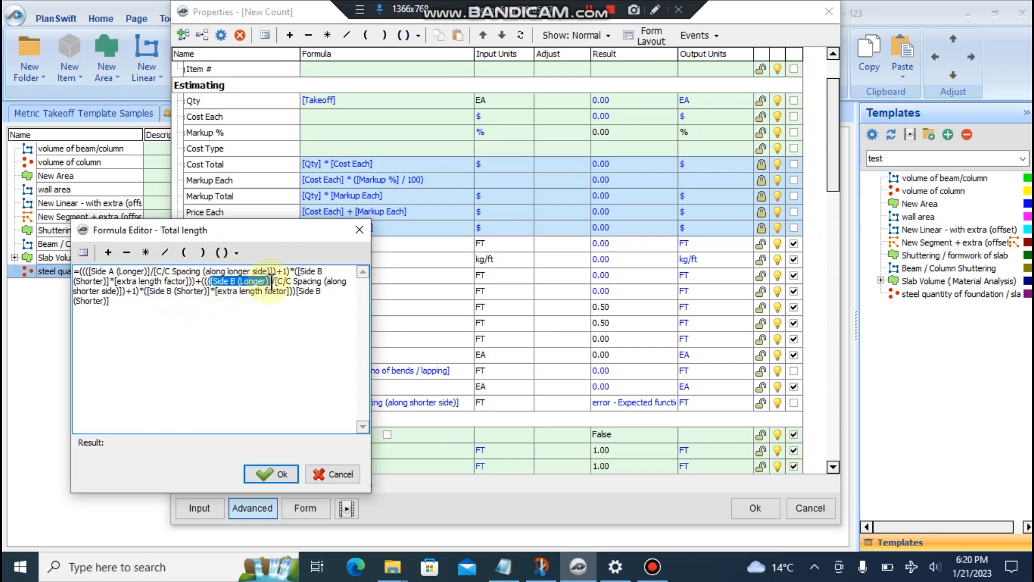
left_click(272, 281)
left_click_drag(262, 231, 669, 107)
left_click_drag(661, 157, 604, 157)
key("Delete")
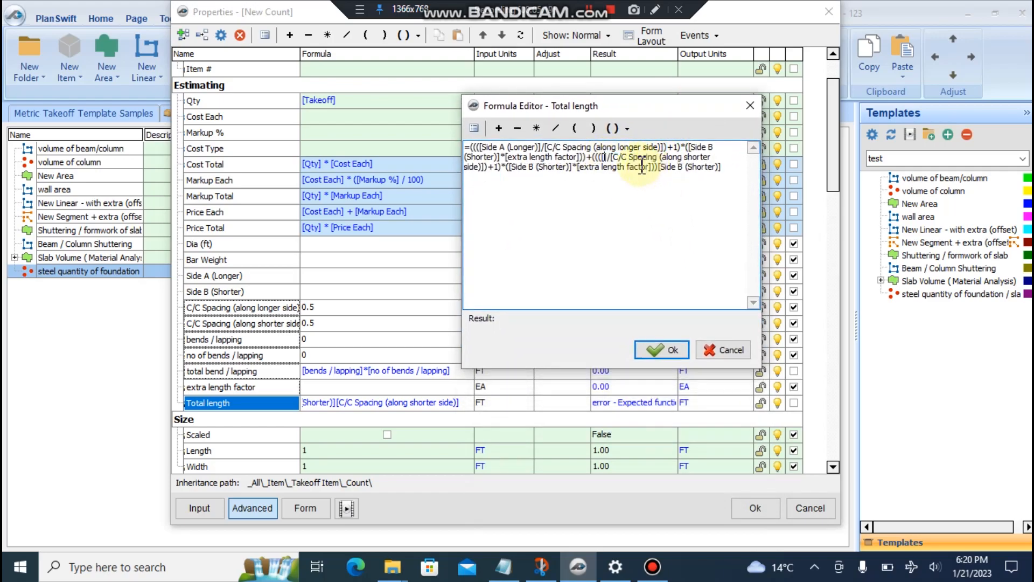
key("BackSpace")
key("BackSpace")
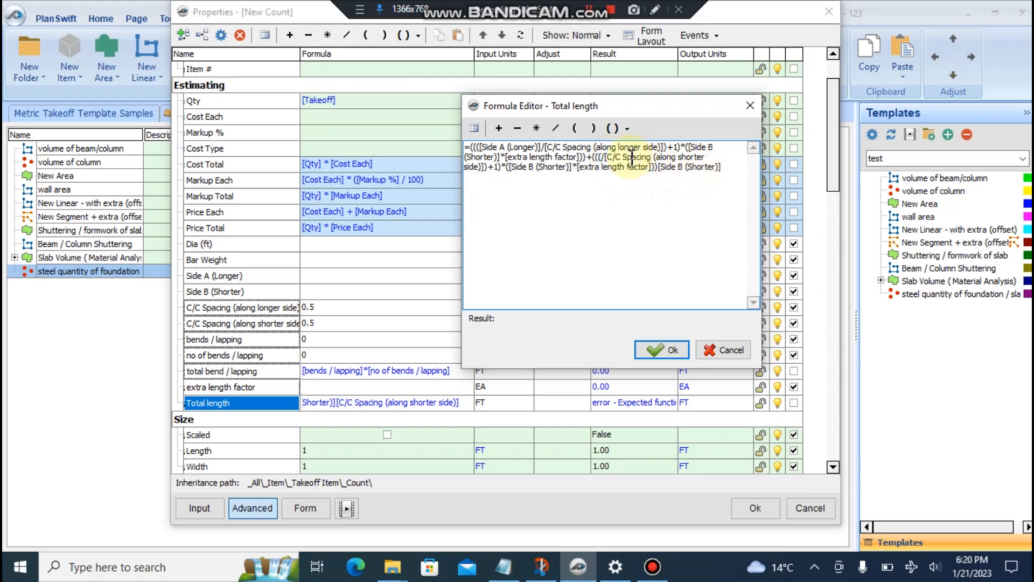
key("ctrl+v")
- Replace the second term's Side B (Shorter) multiplier with Side A (Longer) and delete the trailing reference
left_click_drag(640, 106, 685, 218)
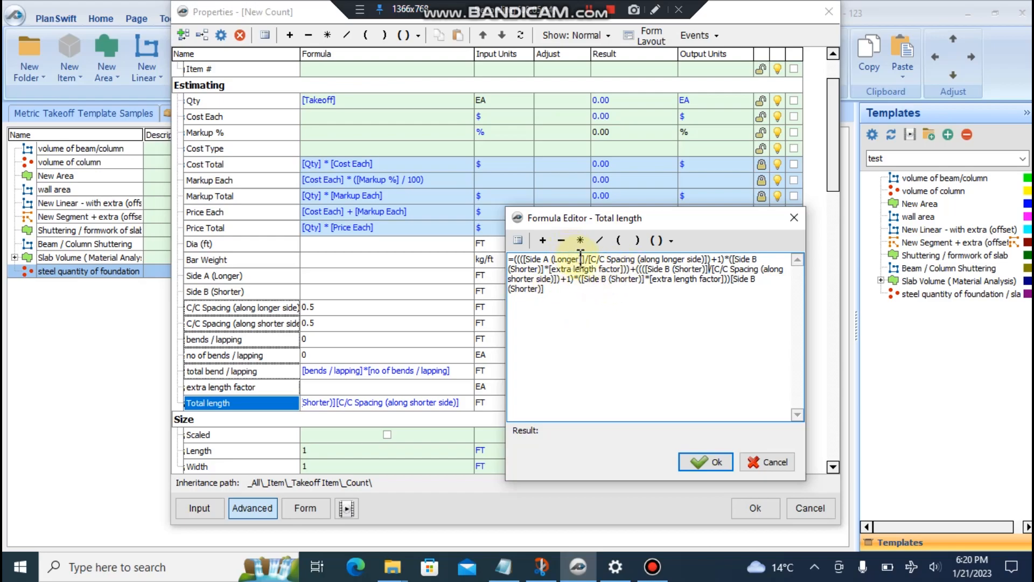
left_click_drag(523, 259, 591, 259)
key("ctrl+c")
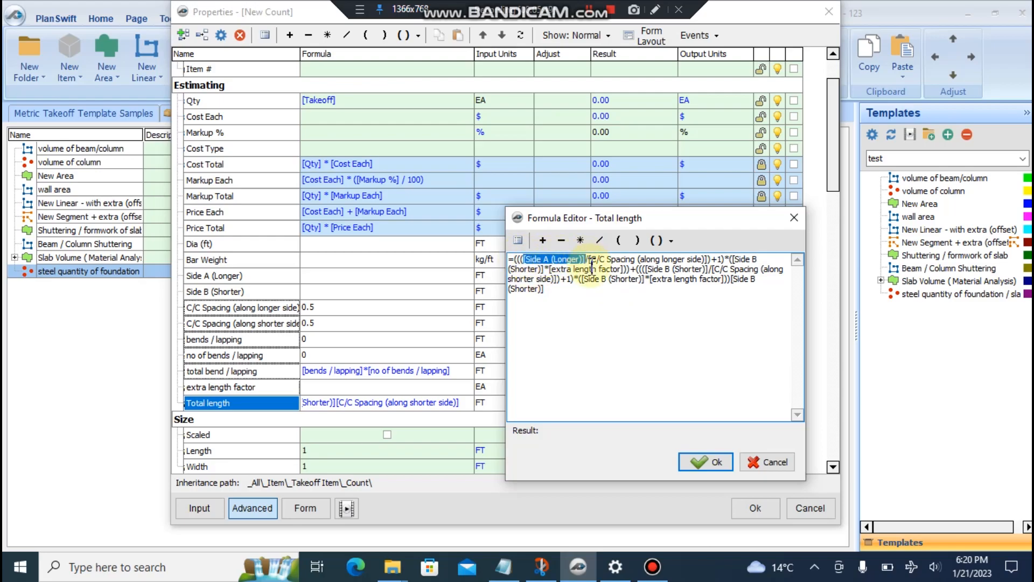
left_click(595, 279)
left_click(590, 278)
left_click_drag(589, 278, 645, 279)
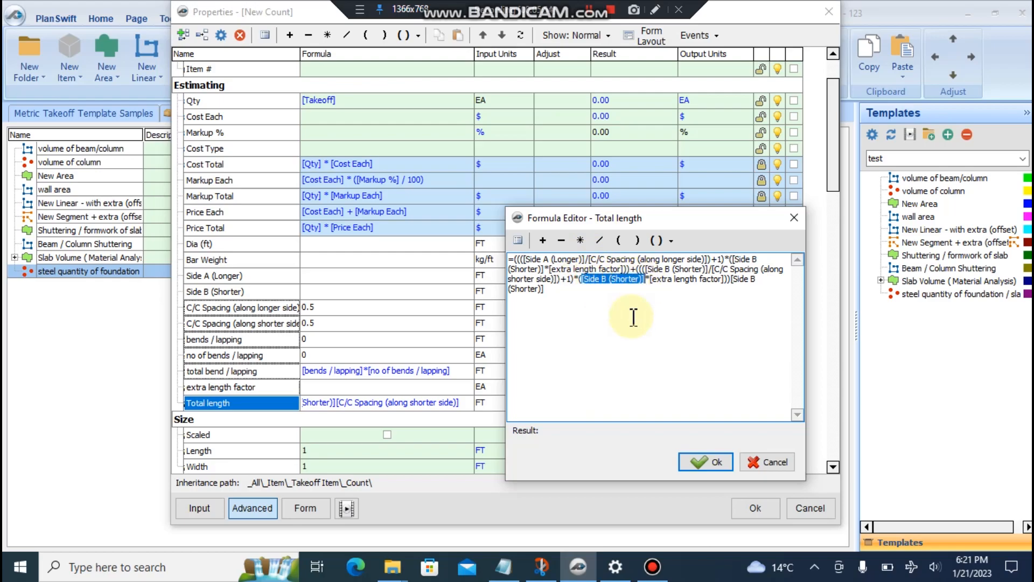
key("ctrl+v")
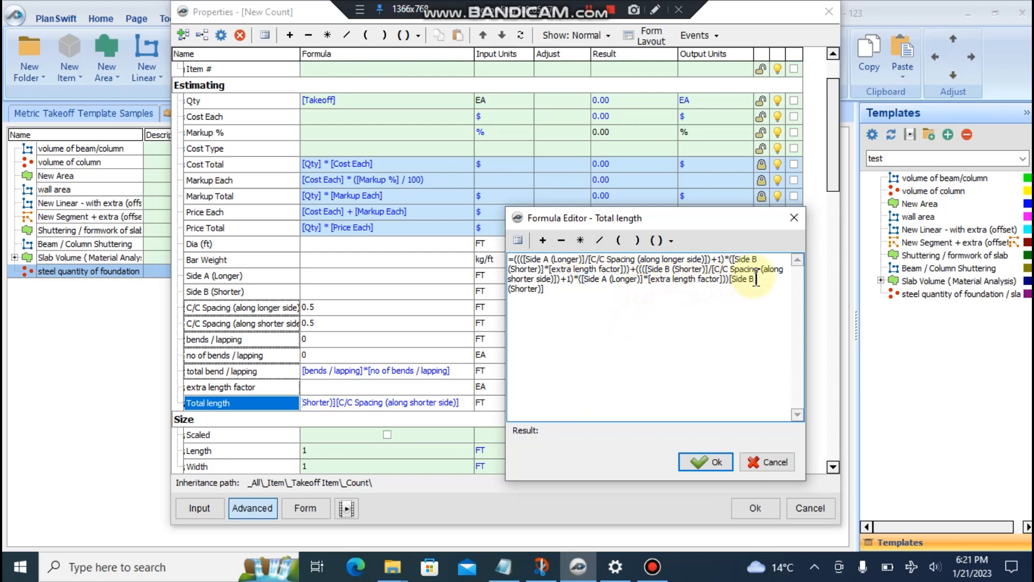
left_click_drag(730, 278, 745, 316)
key("BackSpace")
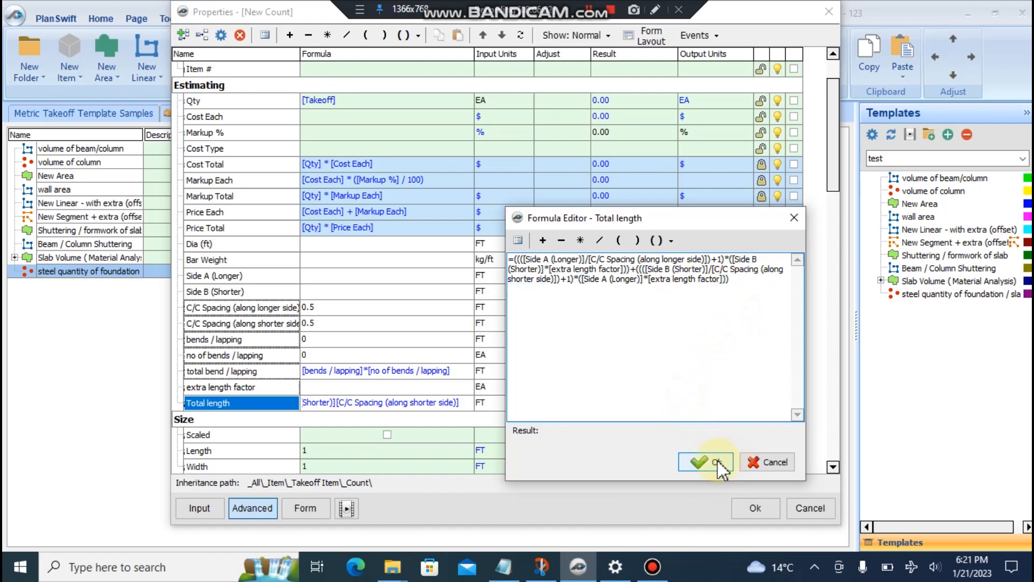
left_click_drag(731, 279, 521, 252)
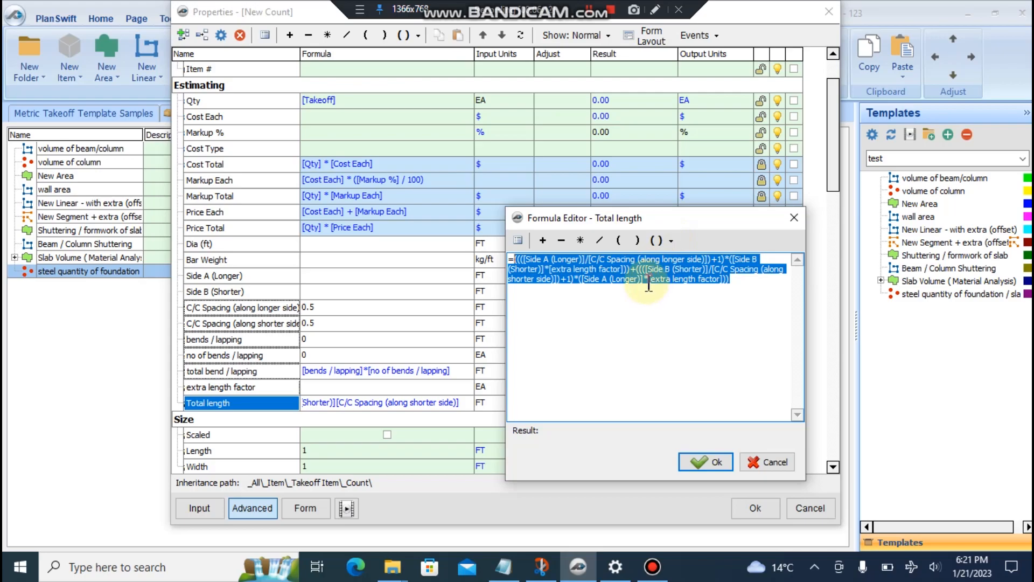
- Wrap the whole formula in parentheses, apply it, then remove one extra opening parenthesis
left_click(668, 242)
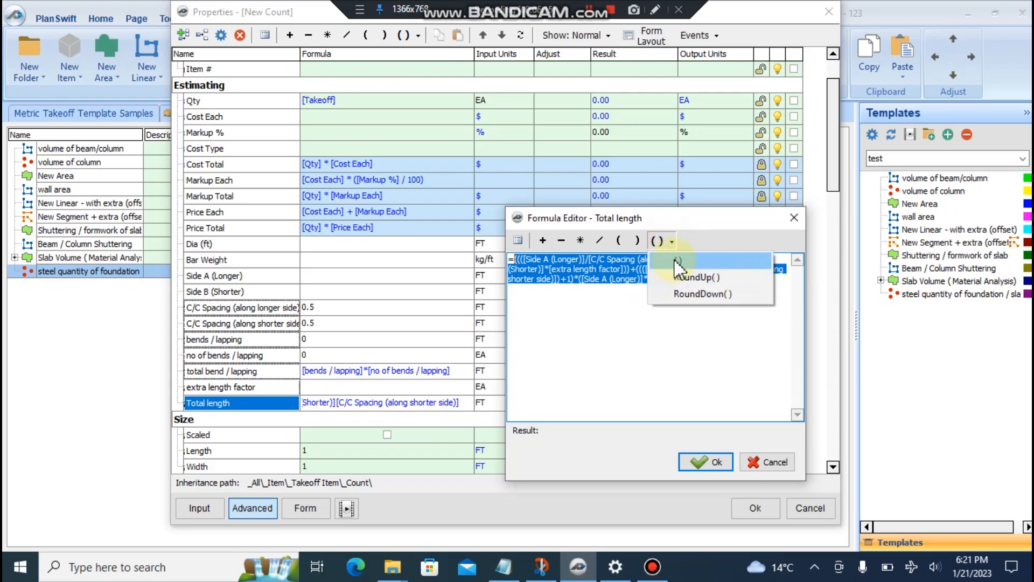
left_click(675, 262)
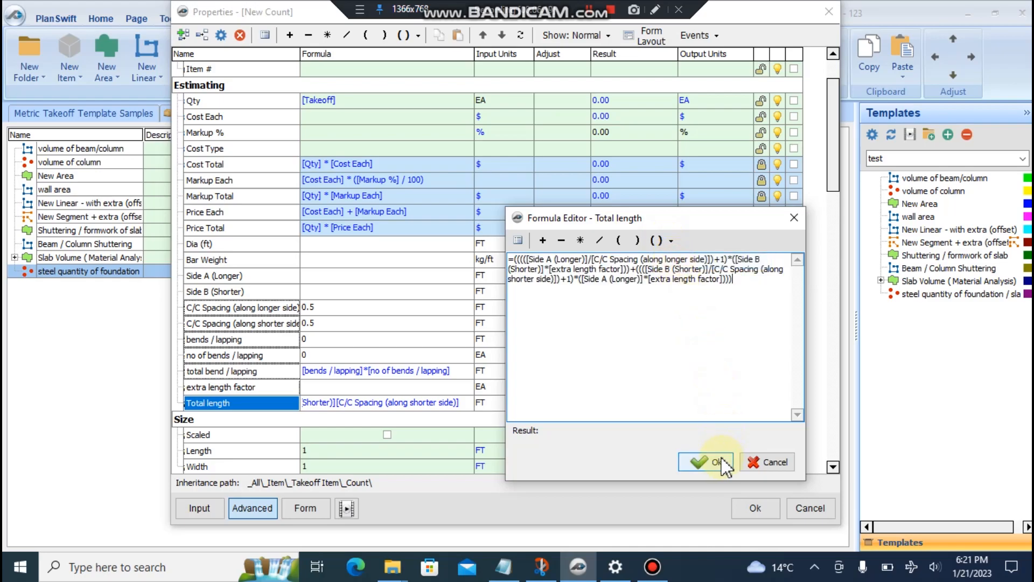
left_click(722, 459)
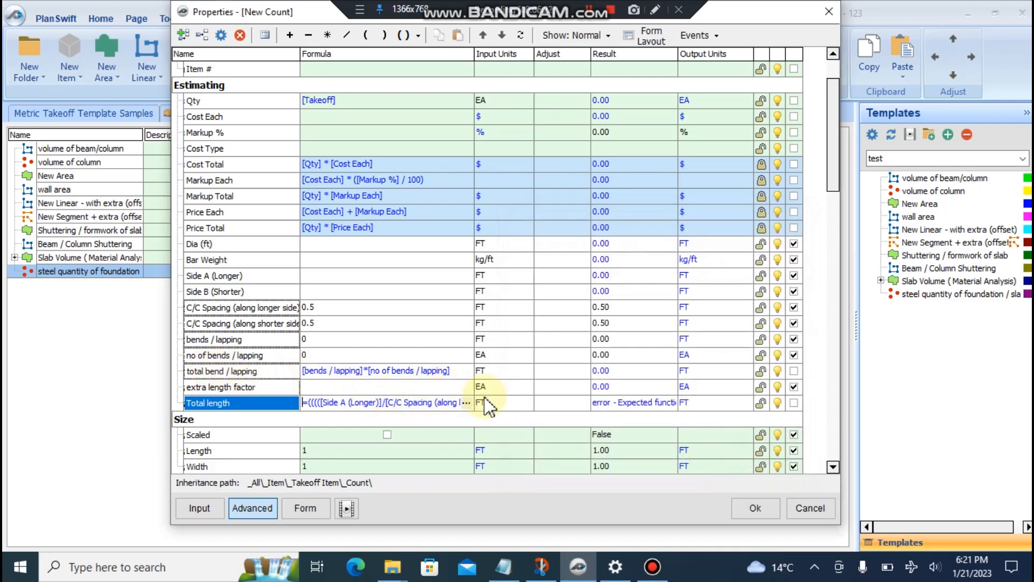
left_click(465, 402)
left_click_drag(533, 148, 295, 109)
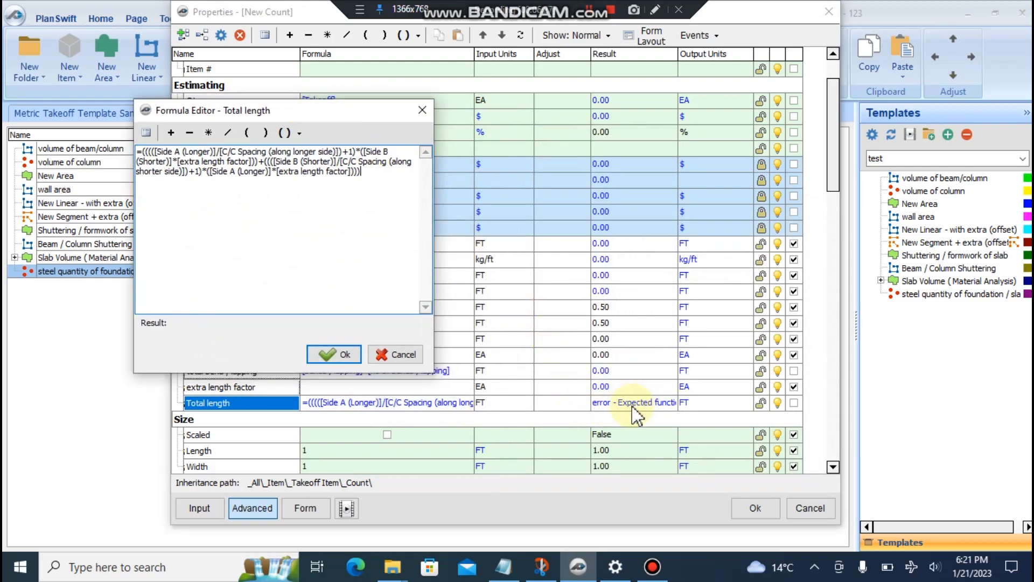
left_click_drag(330, 112, 735, 264)
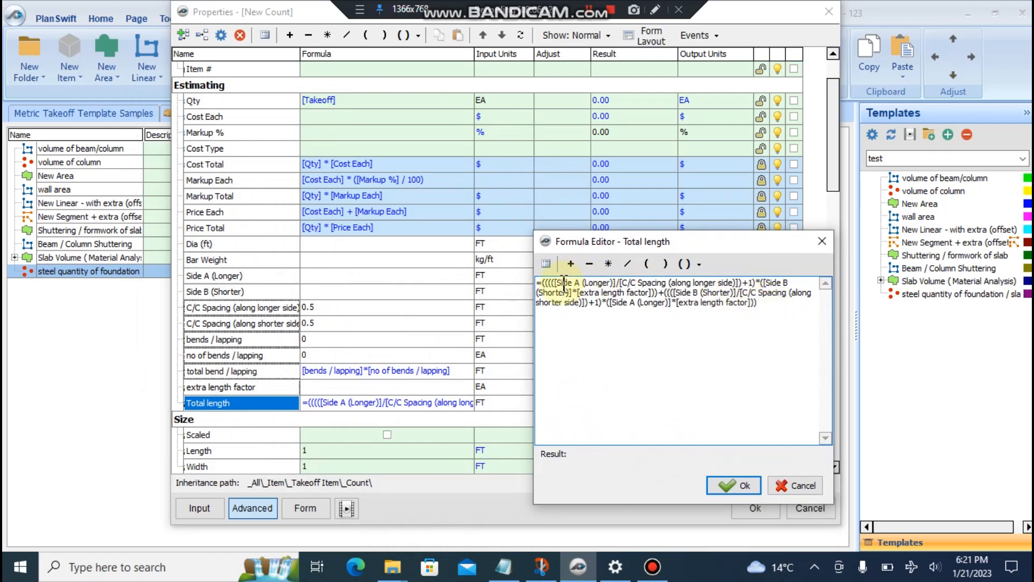
left_click(543, 282)
key("BackSpace")
left_click(772, 304)
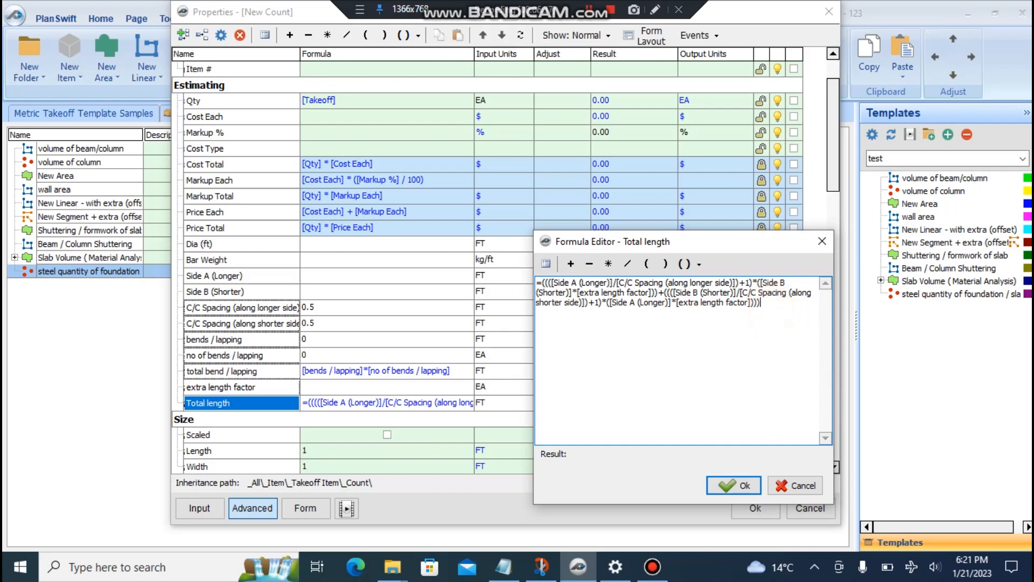
left_click(732, 485)
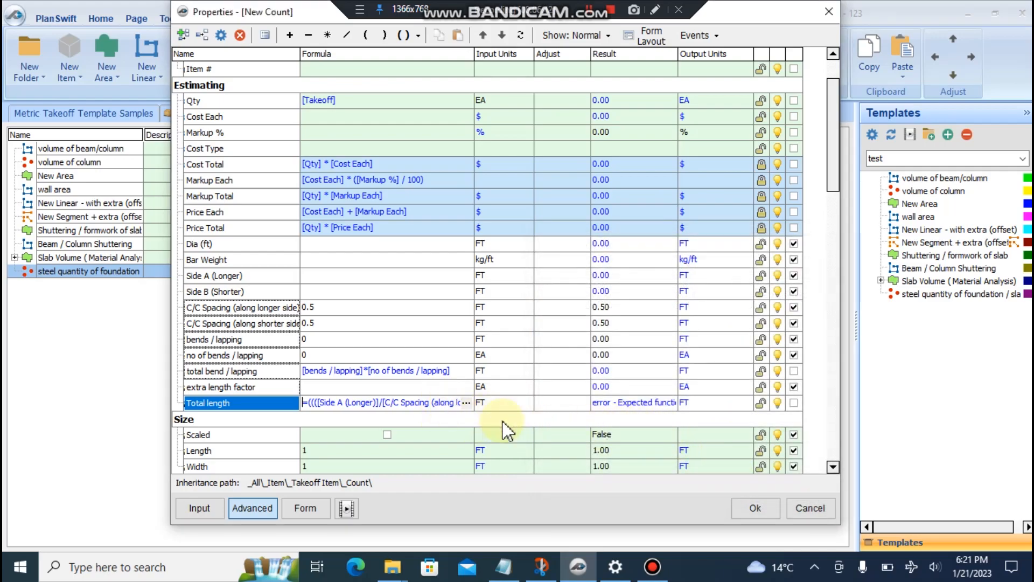
- Replace the leading parenthesis with '((' to balance both terms and apply the formula
left_click(467, 405)
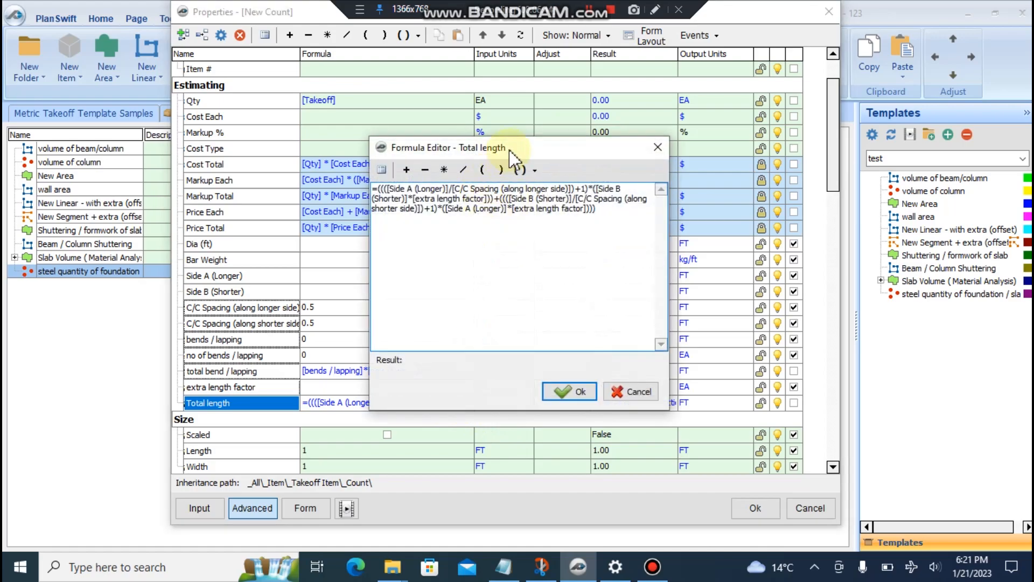
left_click_drag(519, 160, 213, 234)
left_click(97, 274)
key("BackSpace")
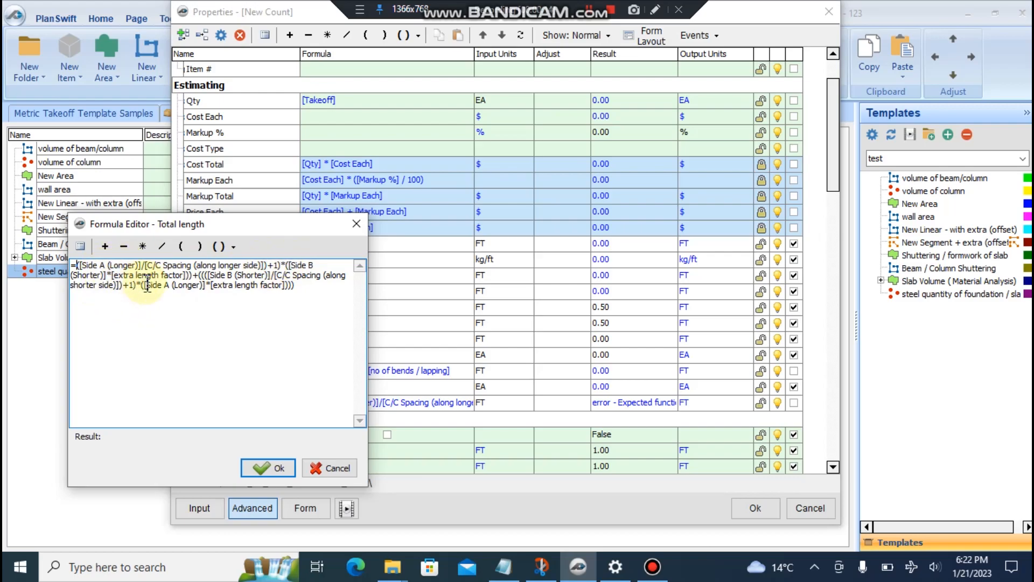
type("(")
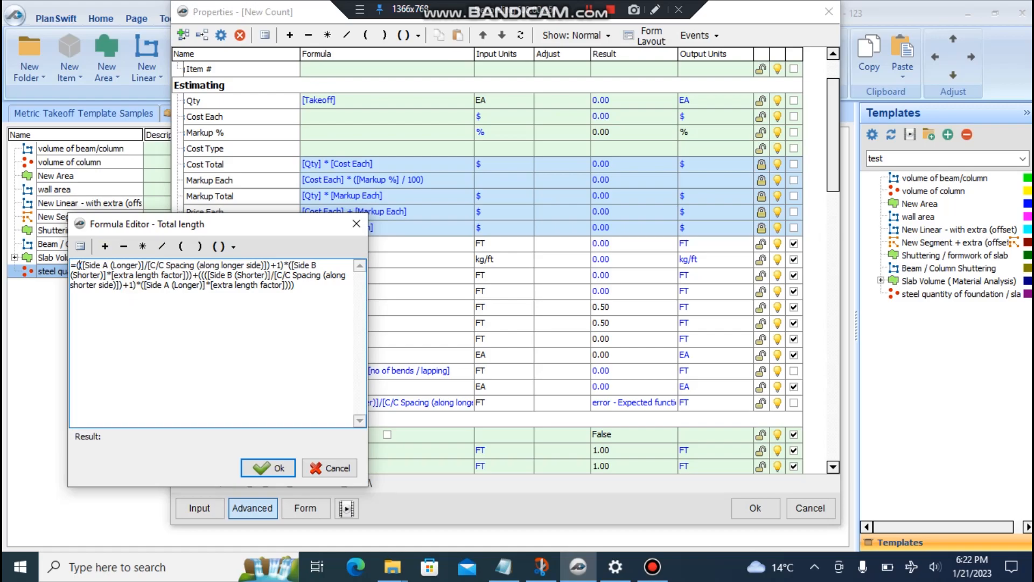
type("(")
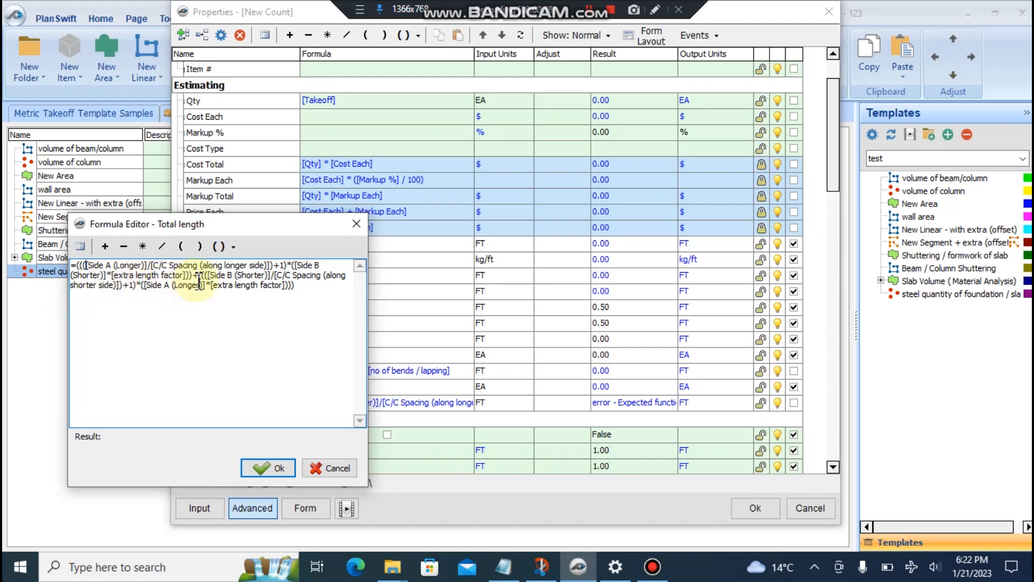
left_click(233, 275)
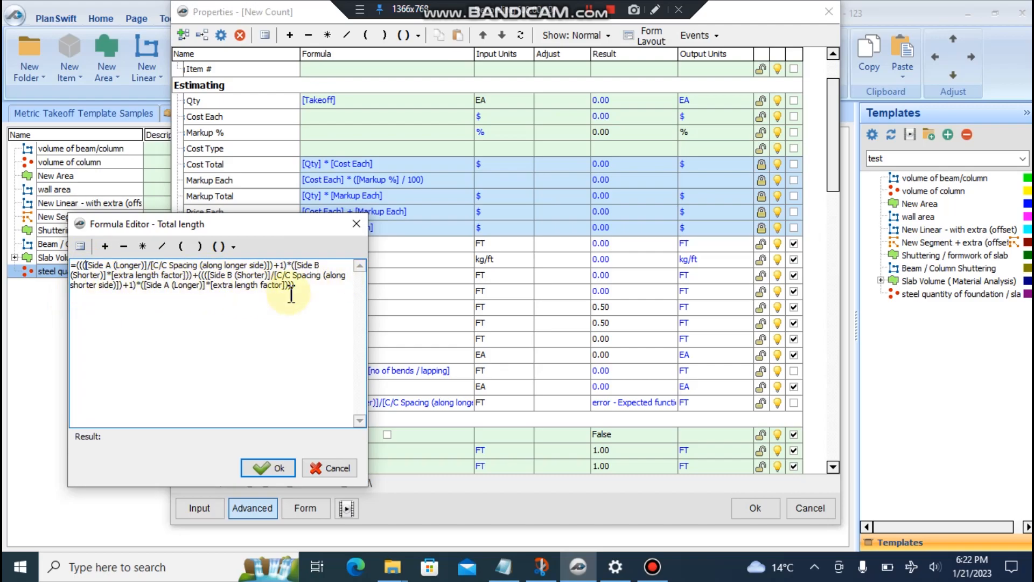
left_click(263, 470)
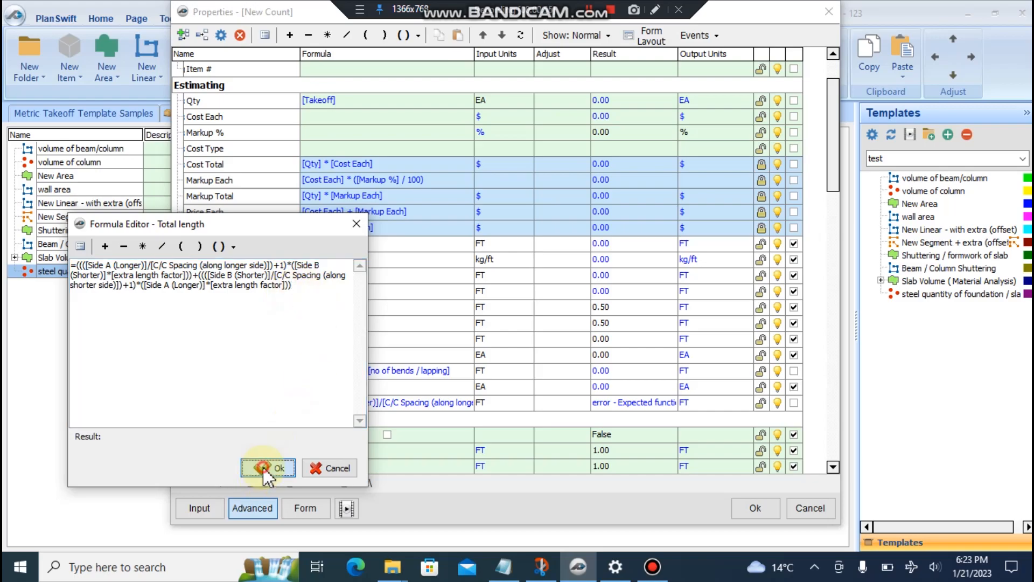
left_click(467, 402)
left_click_drag(485, 147, 176, 218)
left_click_drag(283, 279, 41, 260)
- Clear the old formula and insert Side A (Longer) and C/C Spacing (along longer side) with a closing bracket
key("BackSpace")
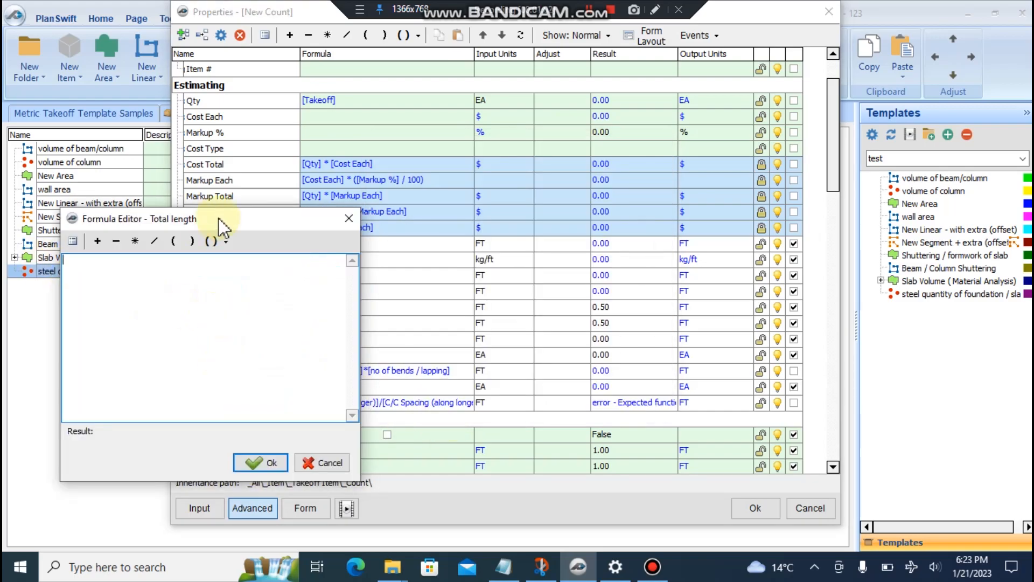
left_click_drag(217, 219, 590, 164)
left_click(444, 185)
scroll(670, 219, "down", 5)
scroll(645, 260, "down", 15)
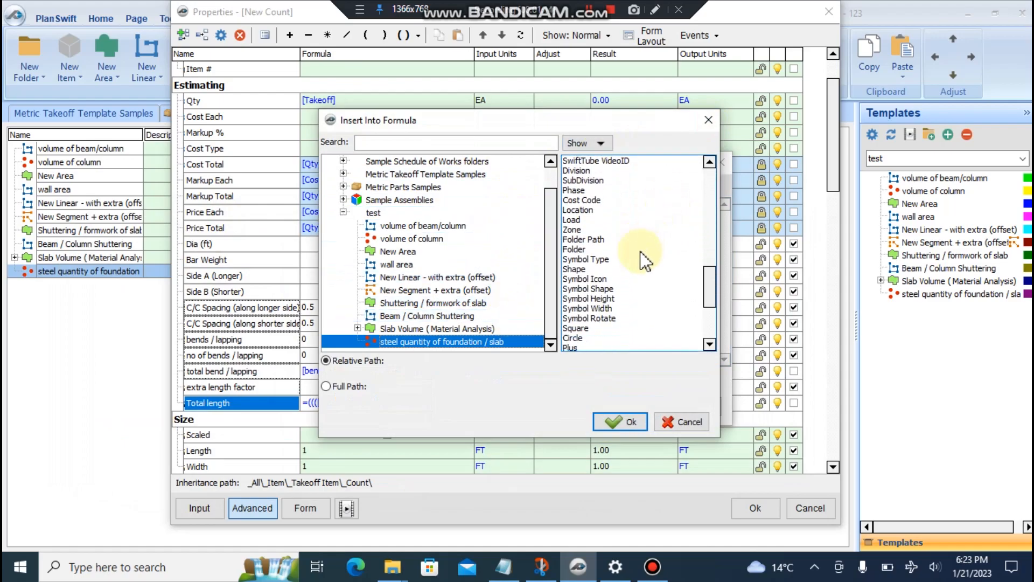
double_click(589, 264)
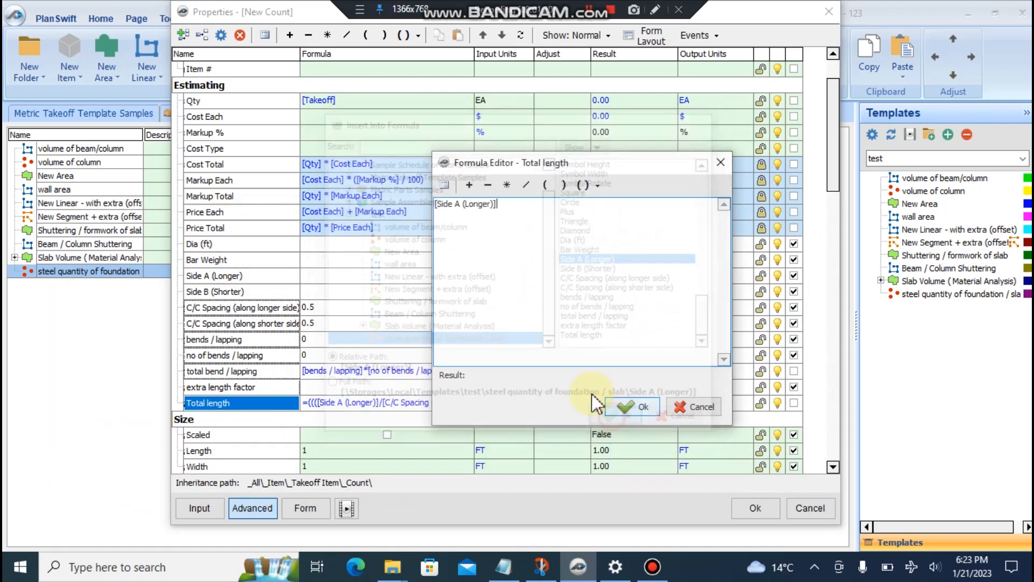
left_click(444, 185)
scroll(636, 291, "down", 2)
scroll(635, 290, "down", 2)
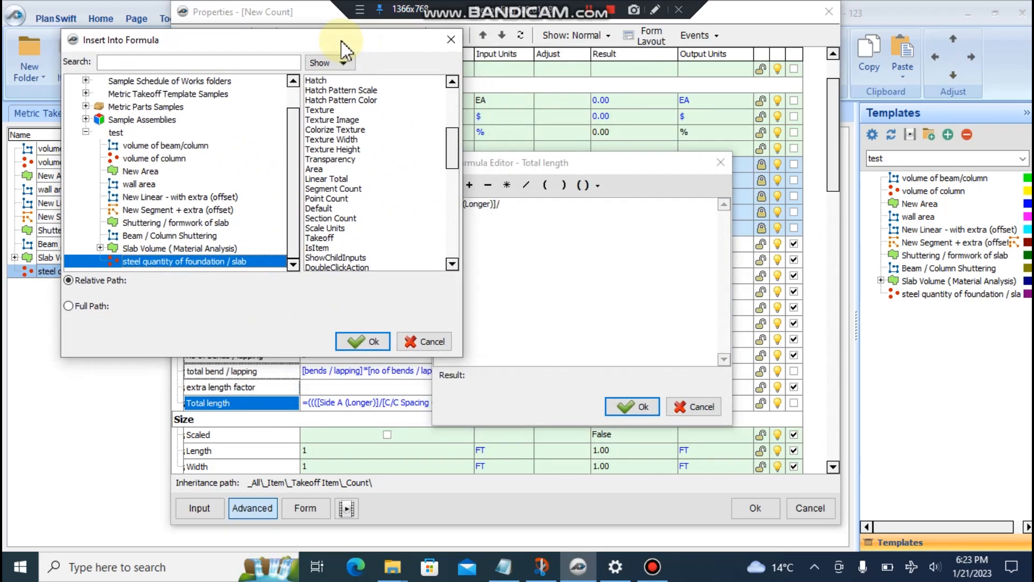
scroll(339, 235, "down", 2)
scroll(339, 235, "up", 4)
scroll(339, 235, "down", 15)
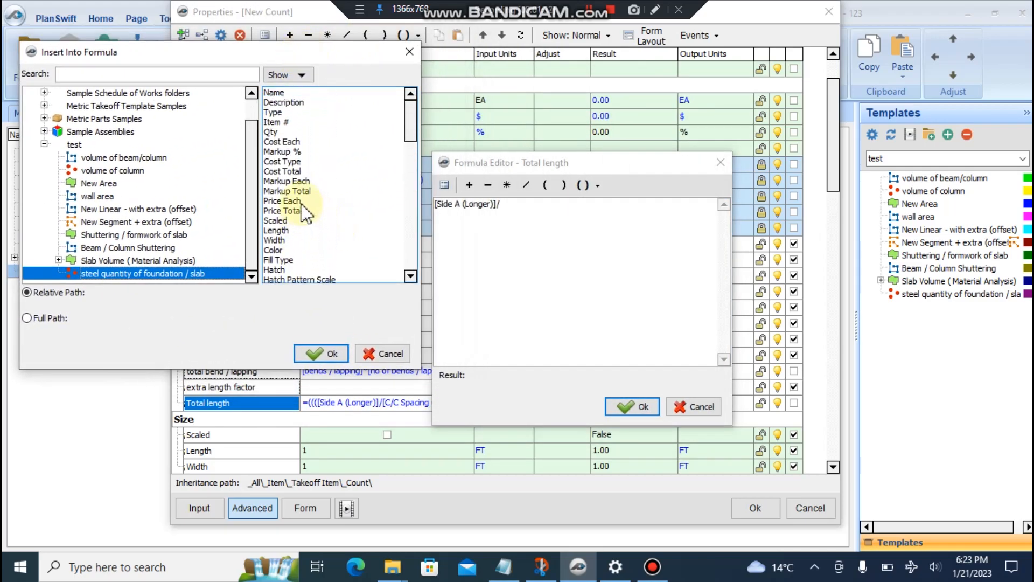
scroll(305, 213, "down", 3)
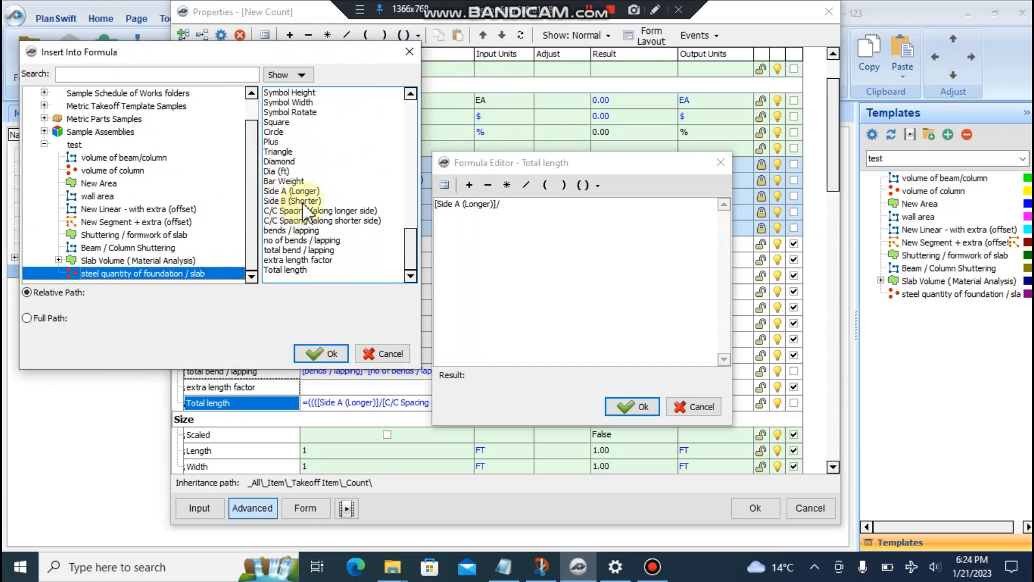
left_click(328, 210)
left_click(318, 354)
type(")")
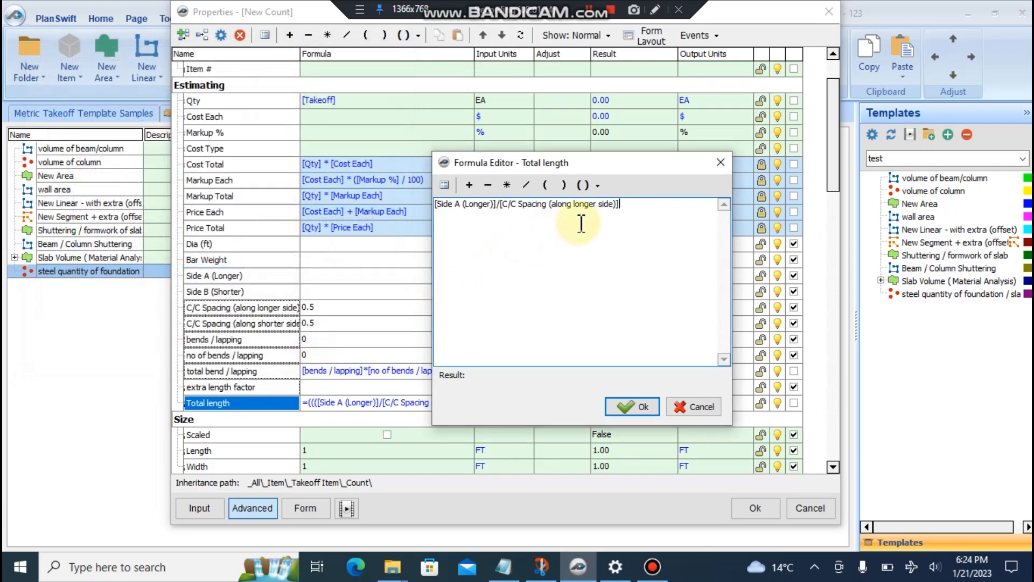
- Add the opening bracket and +1, then wrap the expression in parentheses
left_click(435, 206)
type("(")
left_click(650, 209)
type("+1")
left_click_drag(657, 208, 431, 210)
left_click(597, 185)
left_click(667, 214)
- Multiply the first term by (Side B (Shorter) * extra length factor), followed by a plus
type("+(")
left_click(444, 186)
left_click_drag(582, 123, 579, 166)
scroll(590, 258, "down", 10)
scroll(591, 241, "down", 2)
left_click(582, 308)
left_click(610, 460)
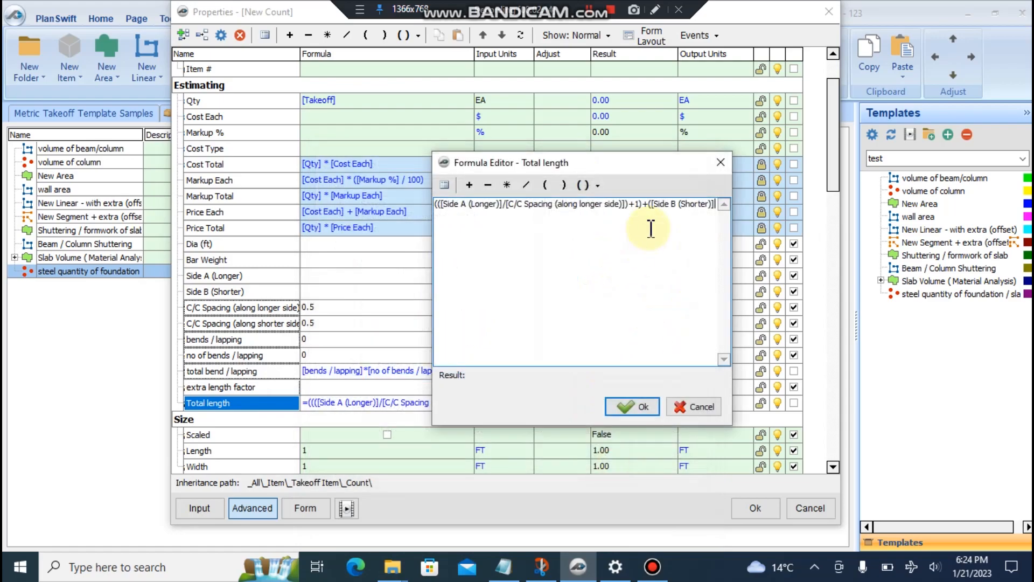
left_click(444, 186)
left_click_drag(714, 199, 709, 337)
left_click(587, 344)
left_click(619, 421)
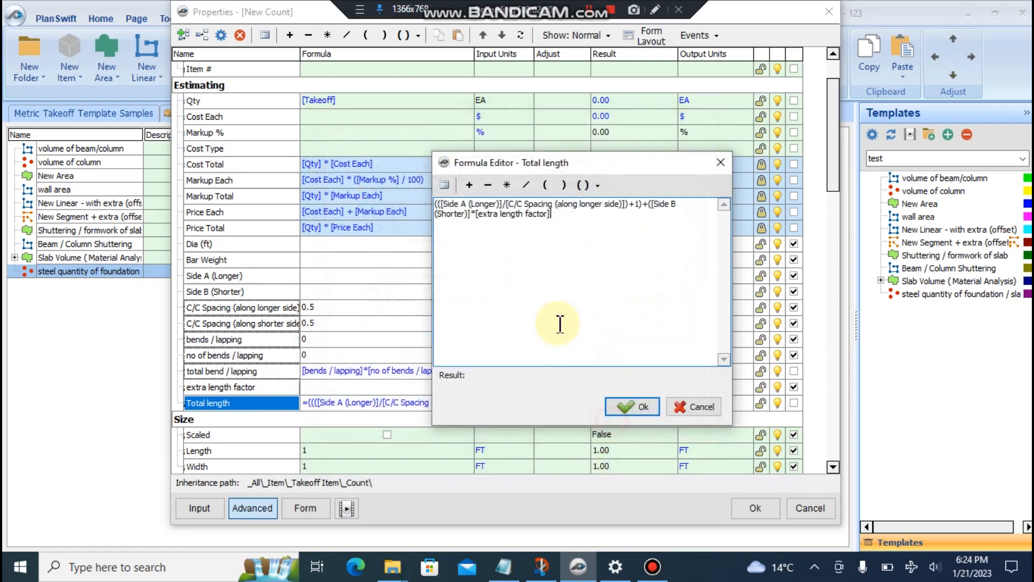
left_click(648, 206)
key("BackSpace")
type("*")
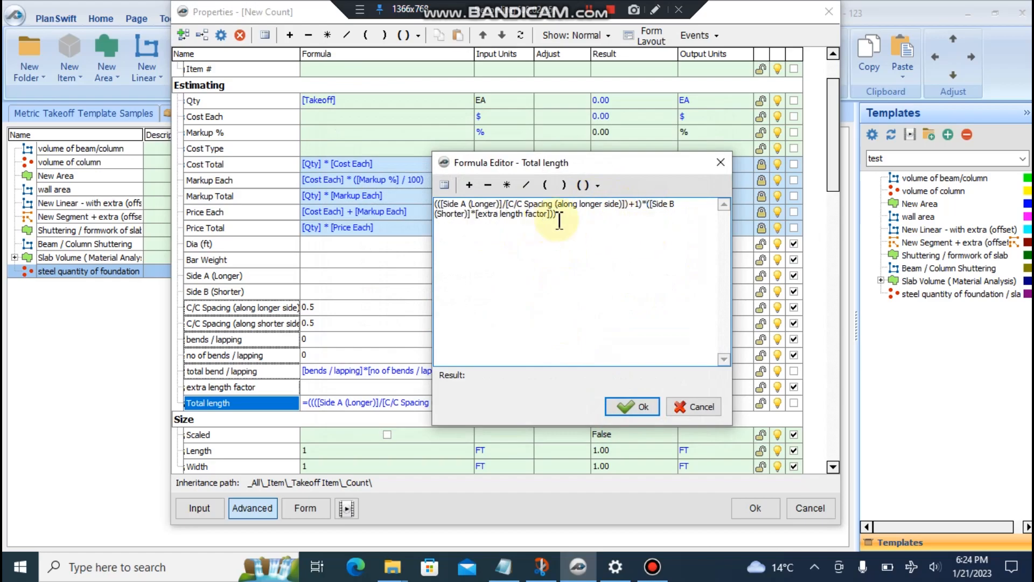
left_click_drag(570, 218, 427, 177)
- Start the second term with Side B (Shorter) over C/C Spacing (along shorter side)
left_click(590, 229)
type("+")
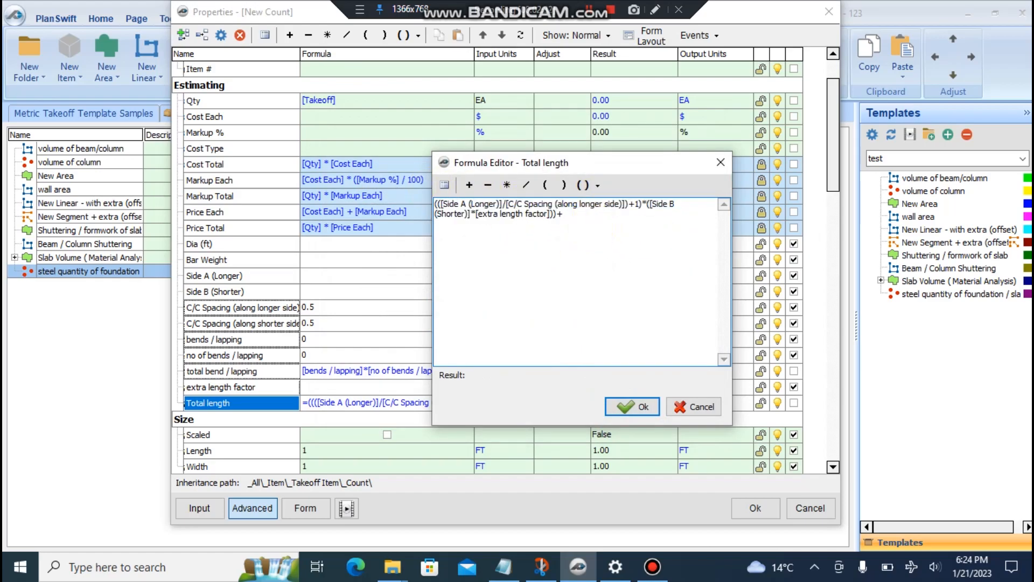
type("(")
left_click(444, 184)
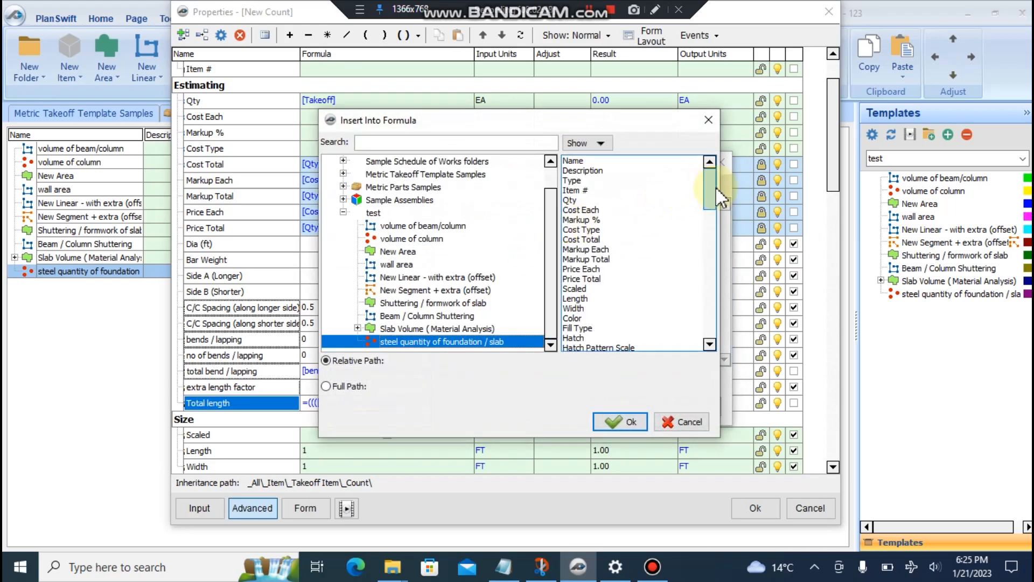
left_click_drag(709, 178, 710, 323)
double_click(590, 269)
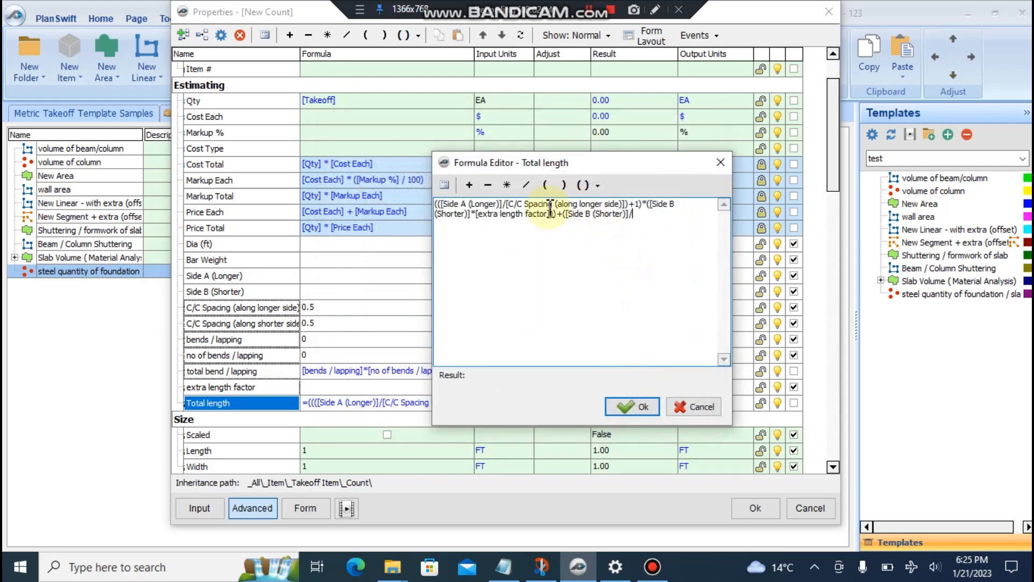
left_click(444, 185)
left_click_drag(714, 187, 715, 302)
double_click(619, 285)
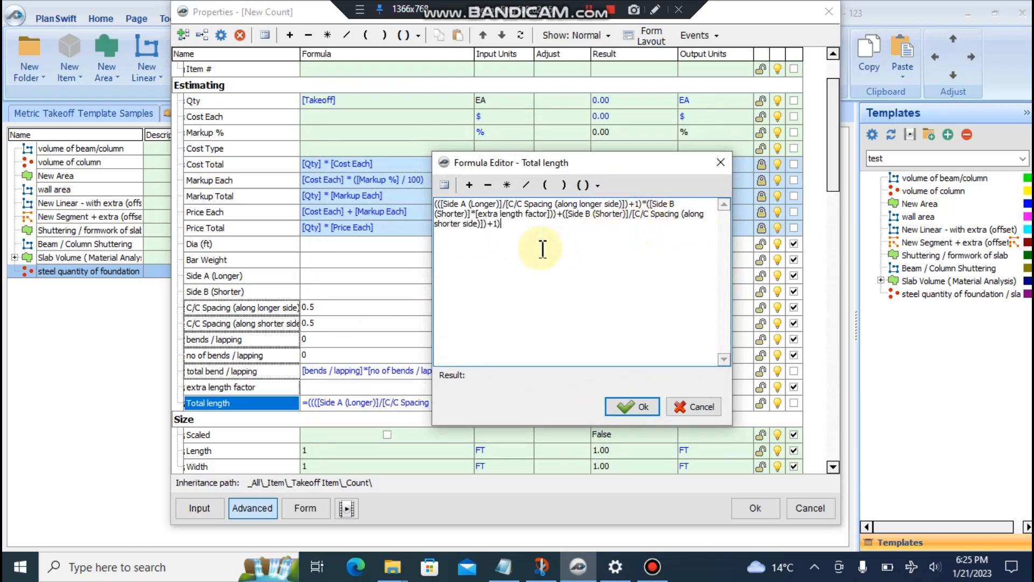
type("(")
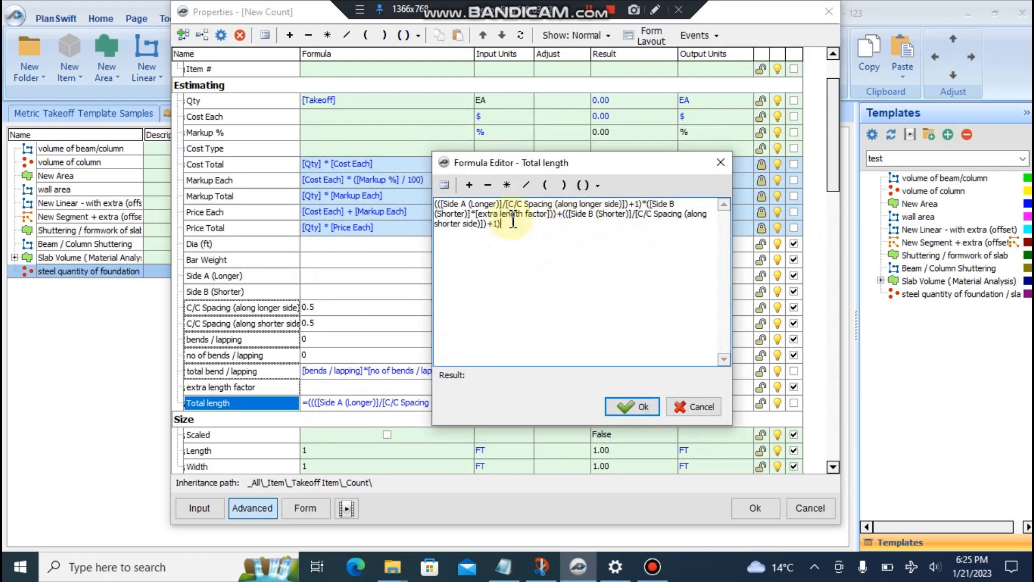
- Multiply the second term by Side A (Longer) and extra length factor, close the bracket and accept
left_click_drag(531, 163, 512, 246)
type("*")
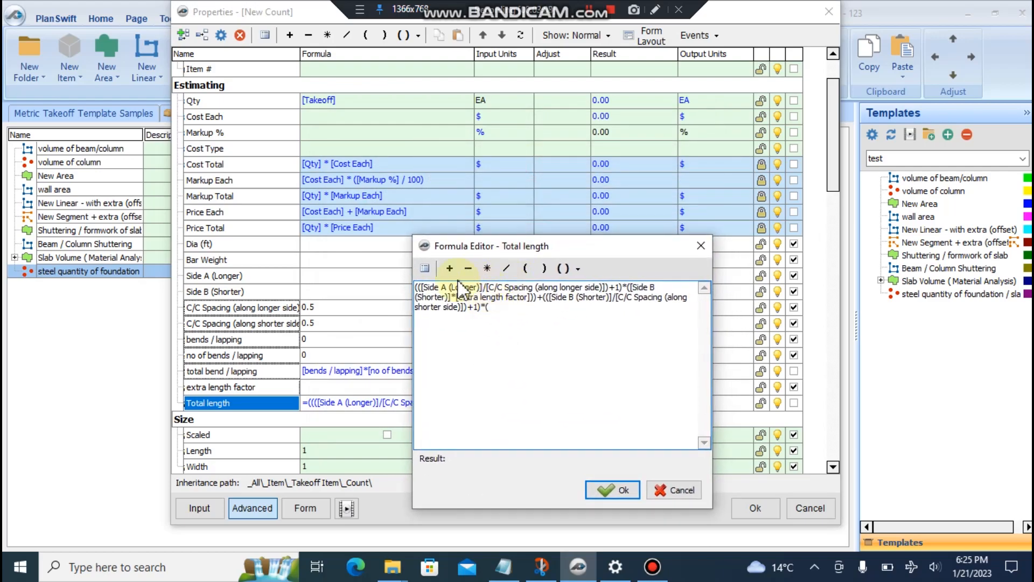
left_click(424, 269)
left_click_drag(711, 188, 711, 346)
mouse_move(528, 117)
left_mouse_down()
mouse_move(1030, 248)
mouse_move(531, 124)
left_mouse_up()
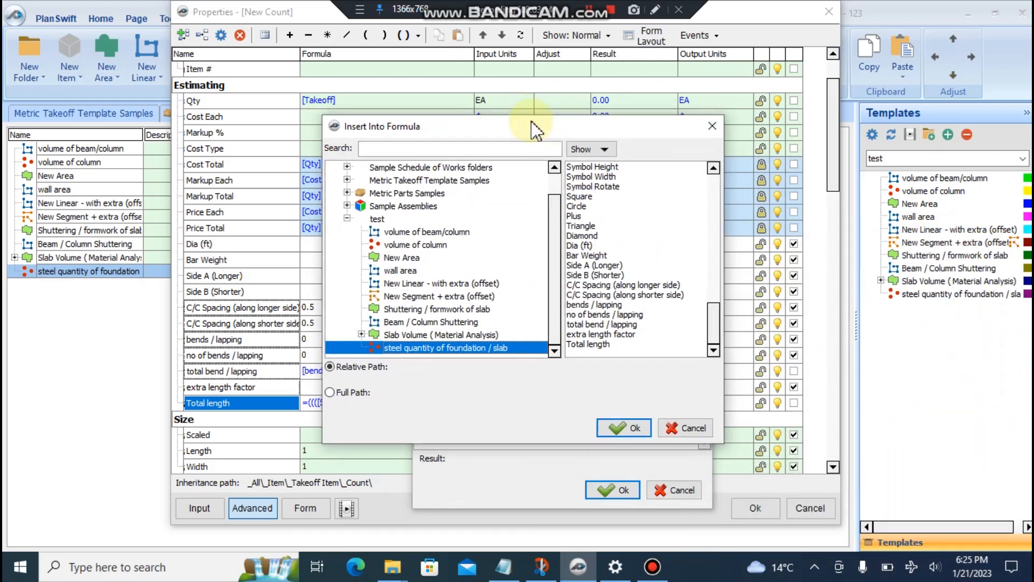
left_click(595, 265)
left_click(623, 427)
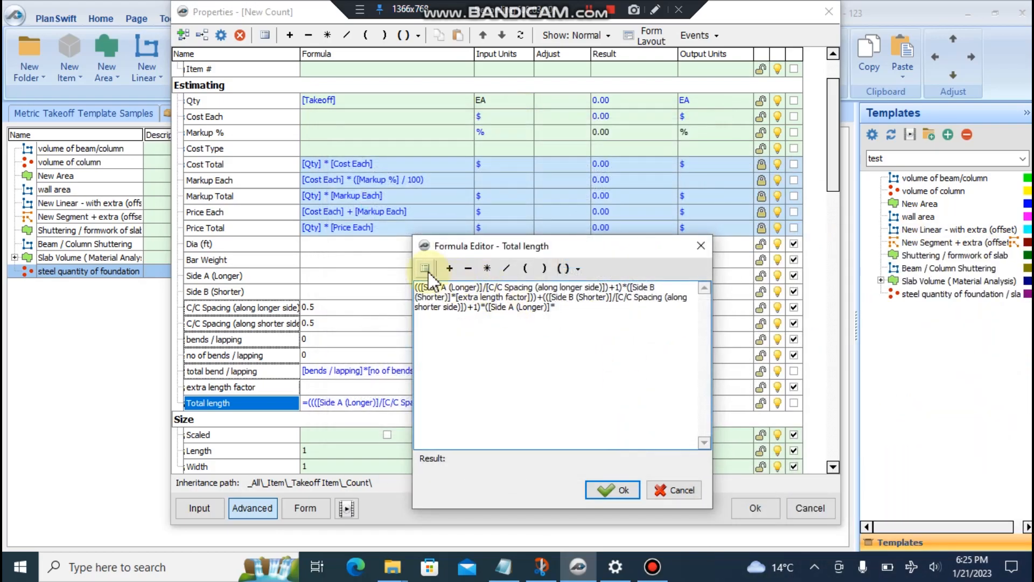
left_click(425, 268)
left_click_drag(711, 159, 711, 350)
left_click(614, 387)
left_click(619, 422)
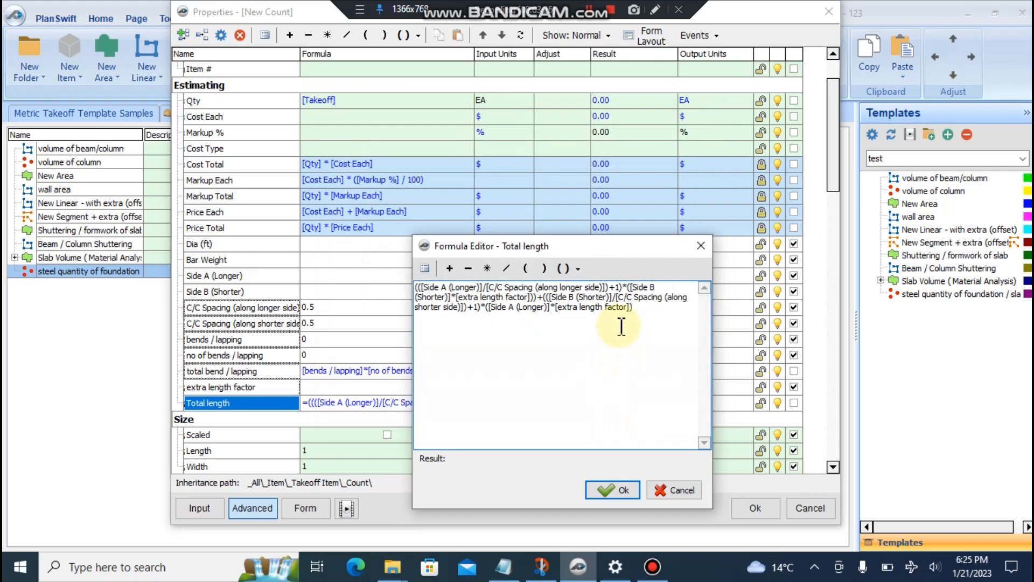
type(")")
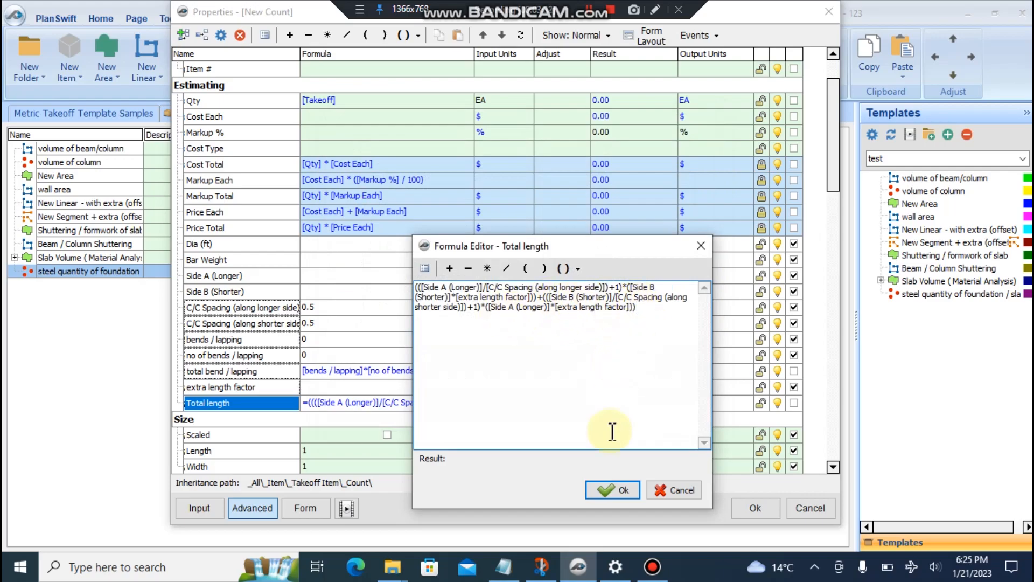
left_click(613, 489)
left_click(467, 403)
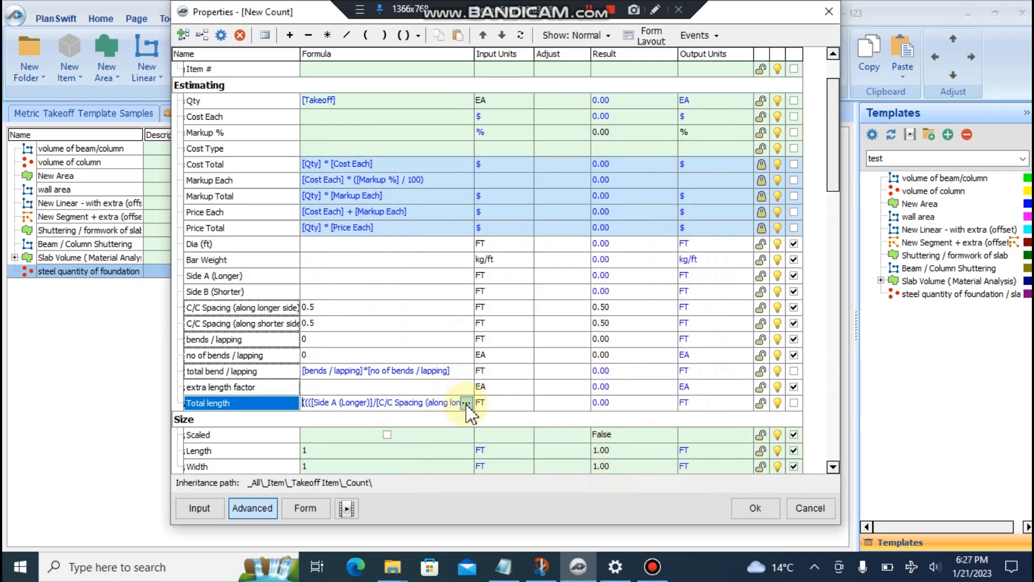
- Check the Total length formula's closing brackets and extra length factor part, then save it
left_click(466, 402)
left_click_drag(618, 215, 397, 177)
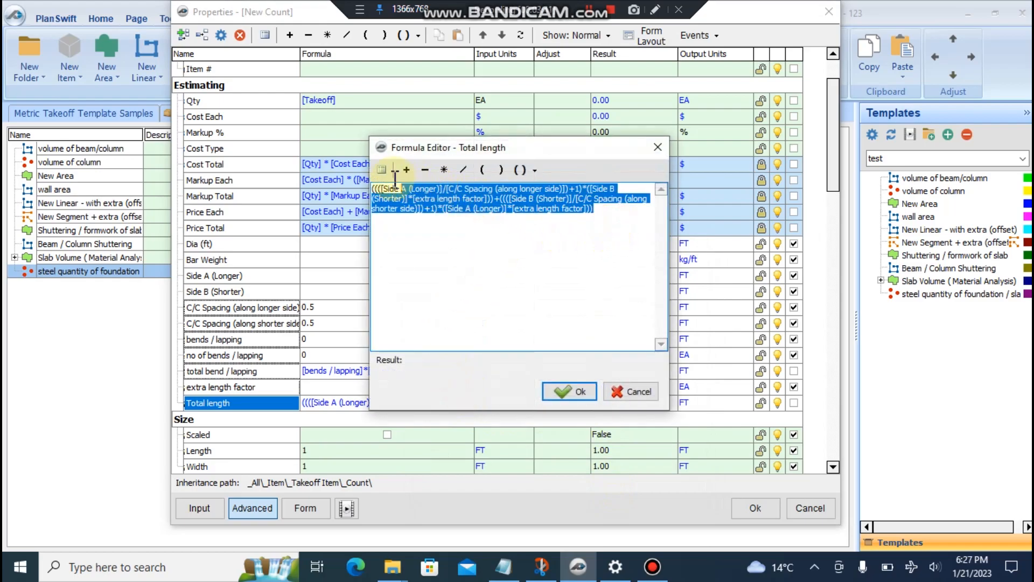
left_click(391, 191)
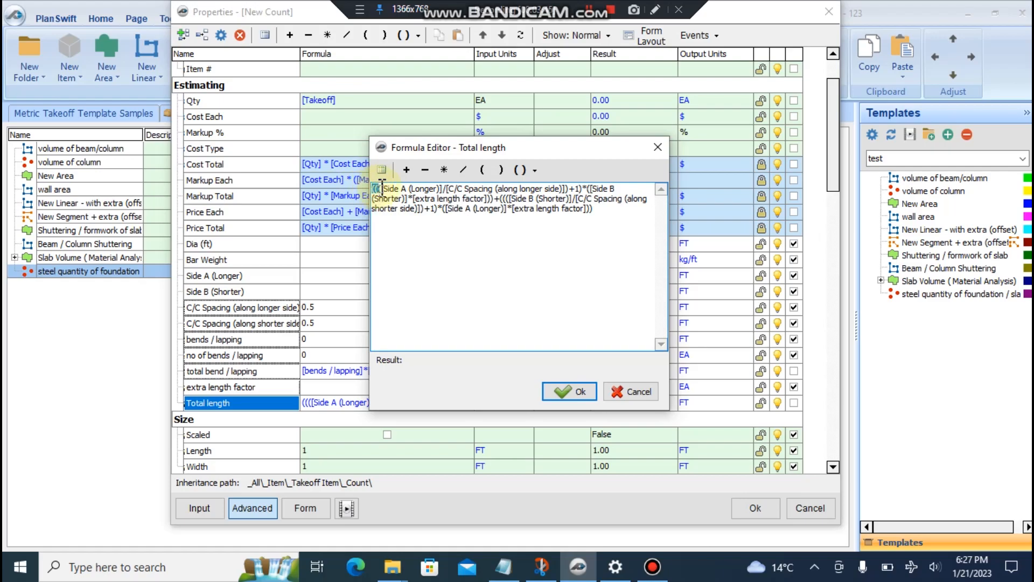
left_click(600, 210)
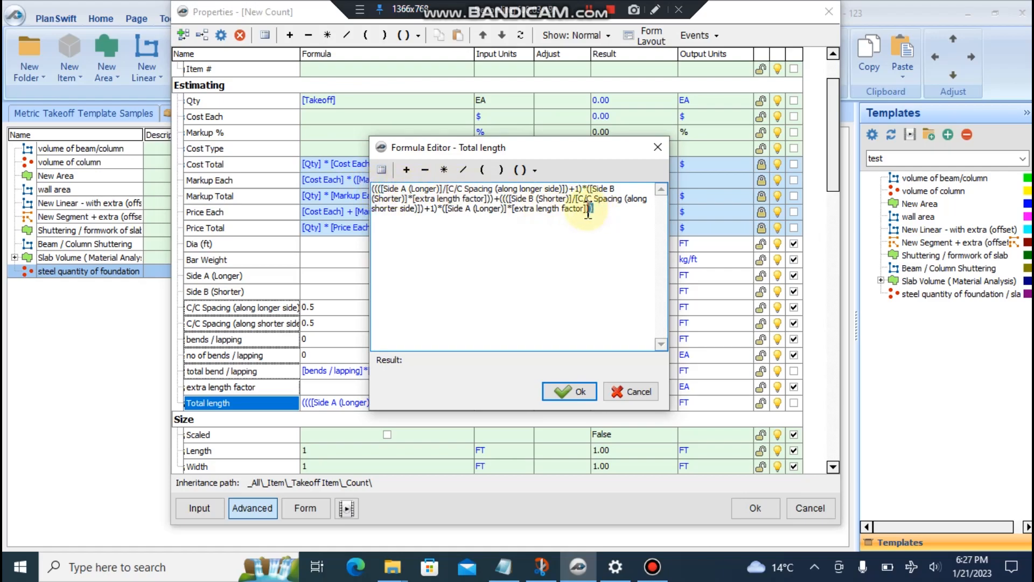
left_click(529, 210)
left_click_drag(606, 209, 373, 186)
left_click(448, 192)
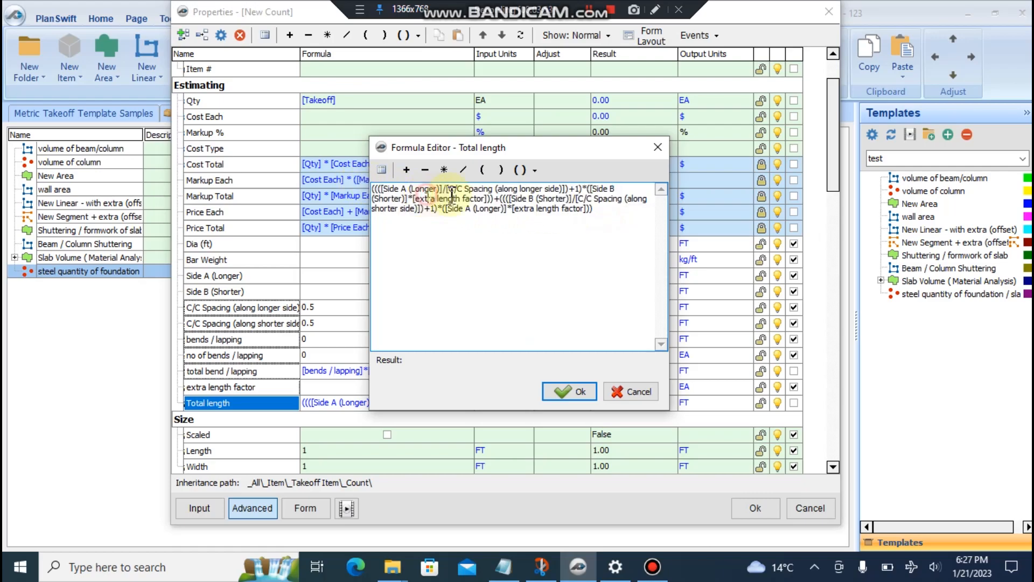
left_click(553, 392)
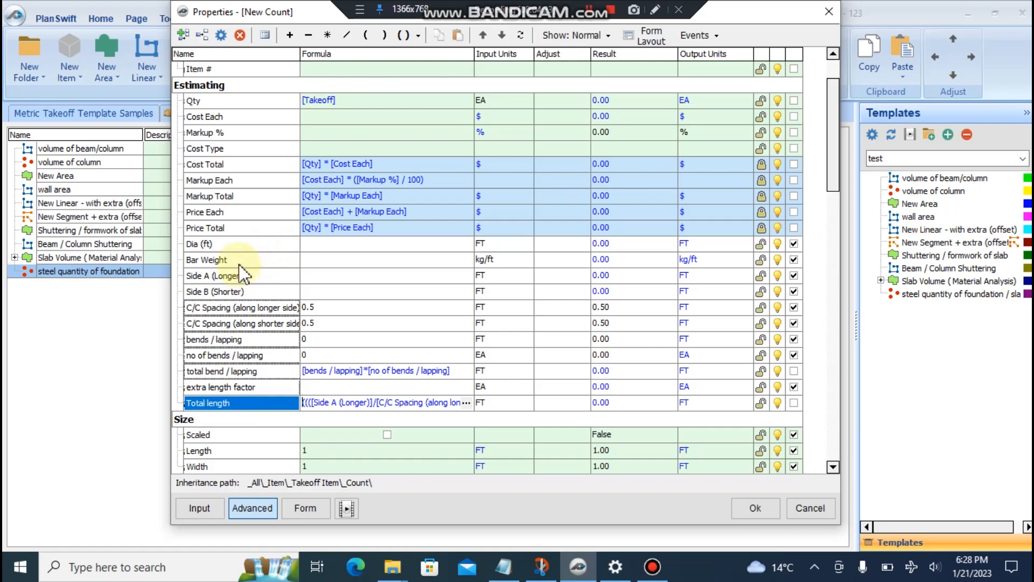
- Build the Qty formula as [Takeoff]*[Total length]*[Bar Weight]
left_click(346, 99)
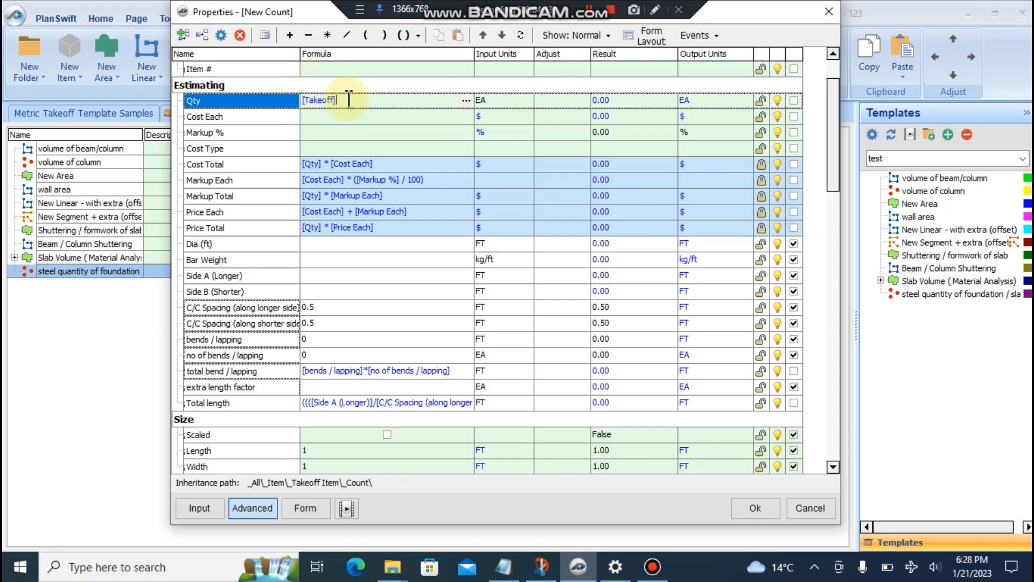
type("*")
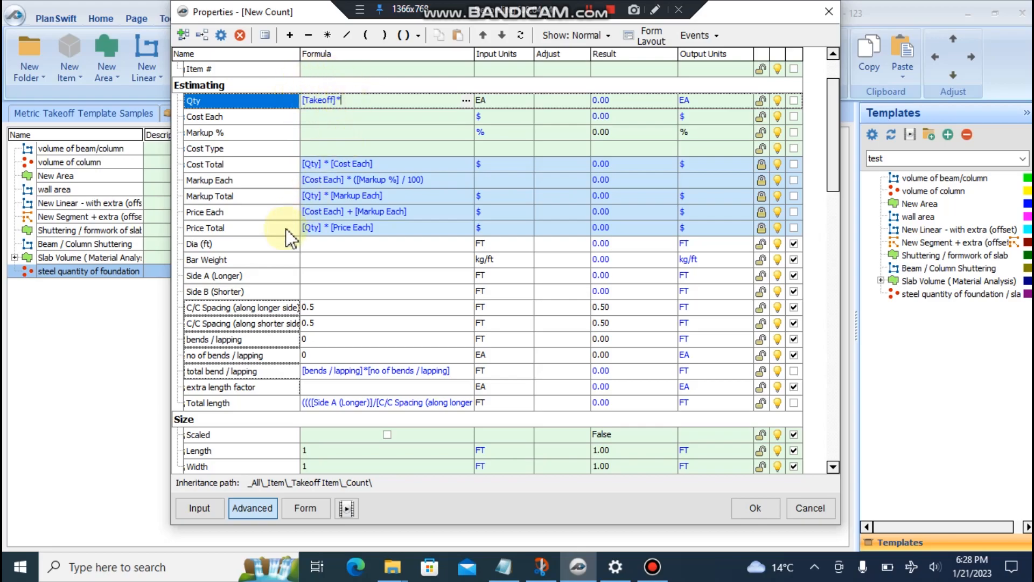
left_click(237, 402)
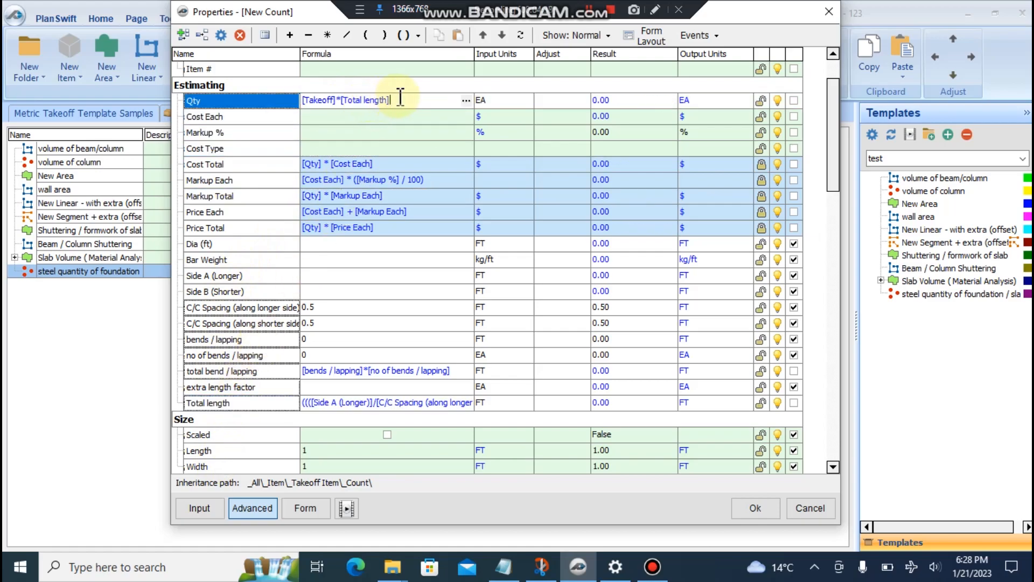
type("*")
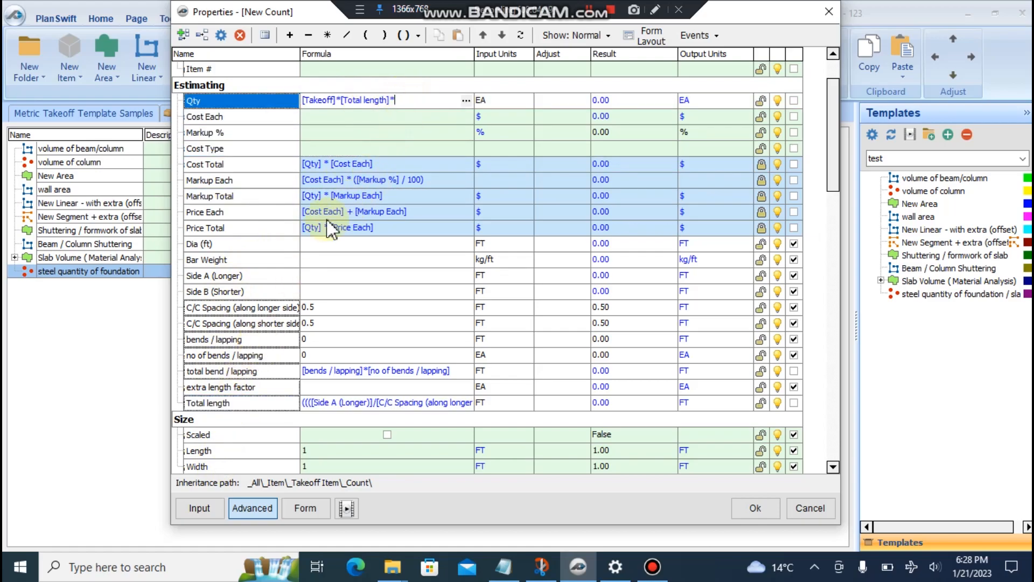
left_click(241, 260)
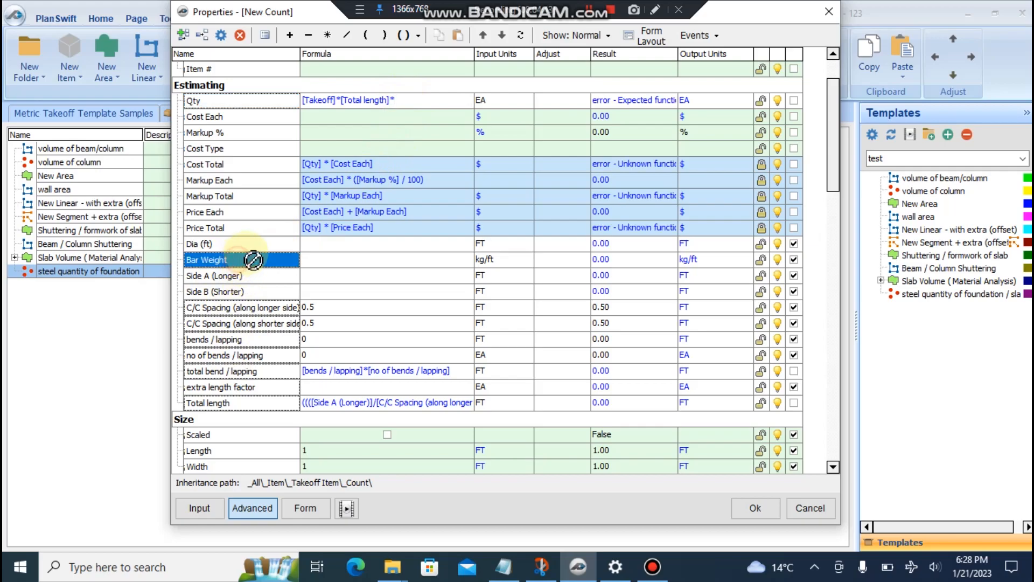
left_click_drag(455, 102, 281, 100)
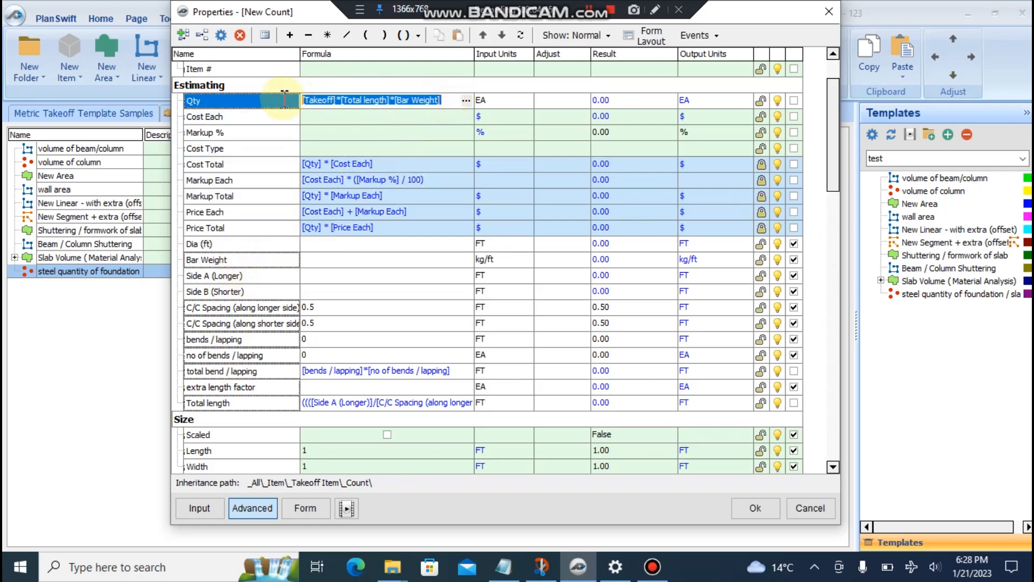
- Wrap the whole Qty formula in RoundUp() in the formula editor
left_click(466, 101)
left_click(525, 169)
left_click(498, 212)
left_click_drag(510, 189, 345, 188)
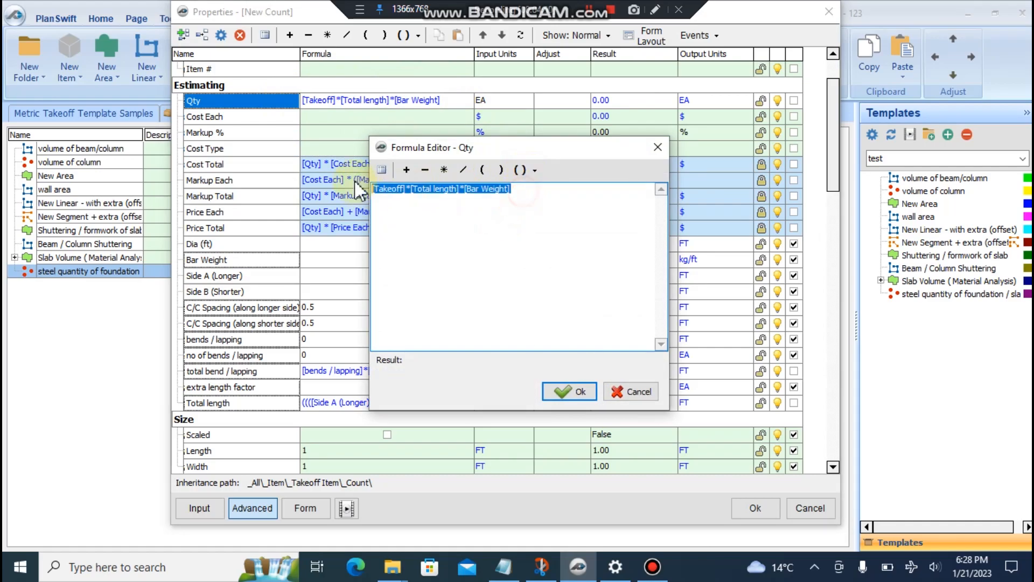
left_click(528, 170)
left_click(545, 208)
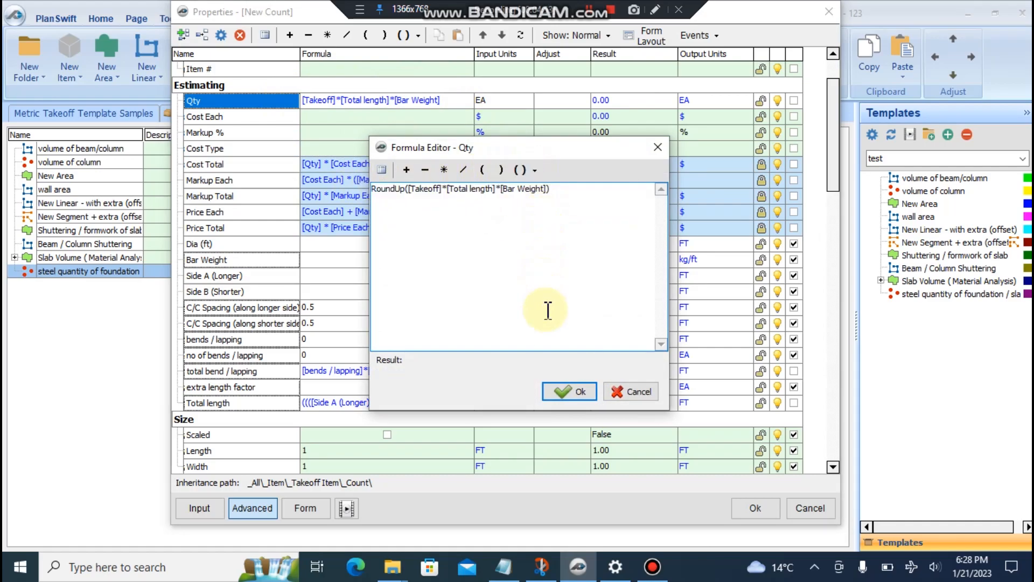
left_click(569, 391)
- Set the Qty units to Kg, save the template and return to the plan drawings
left_click(526, 100)
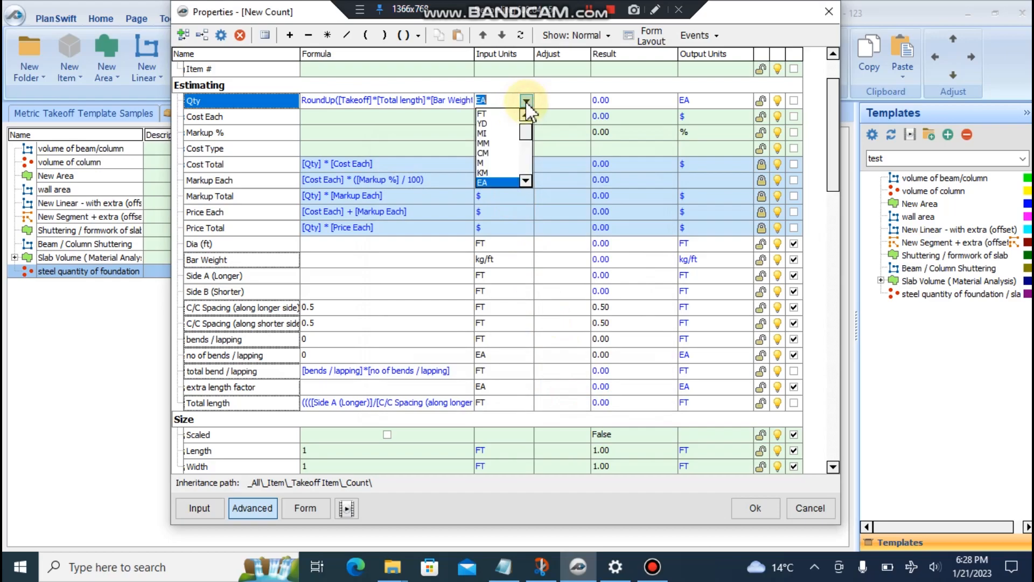
type("kM")
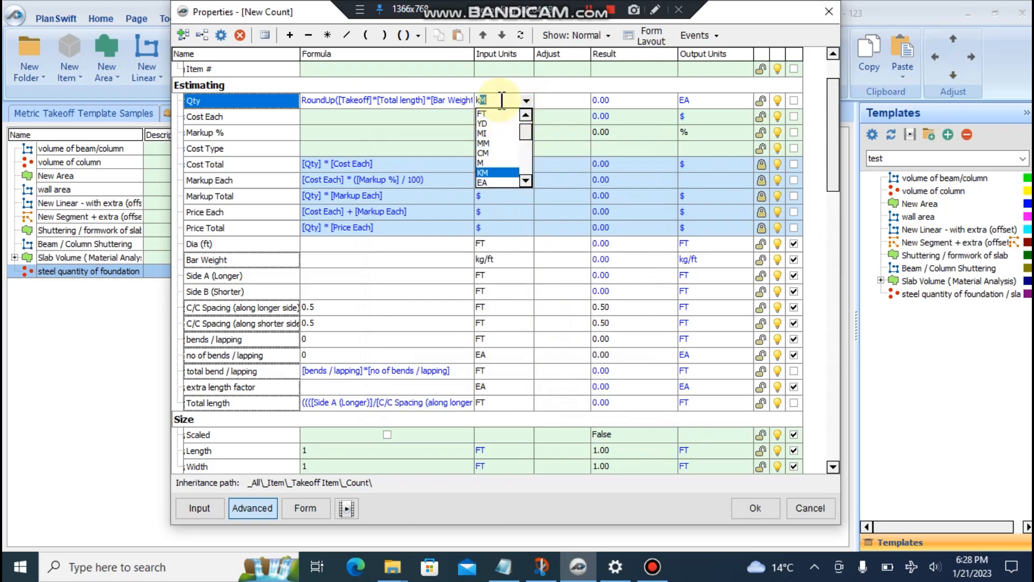
key("BackSpace")
key("BackSpace")
type("k")
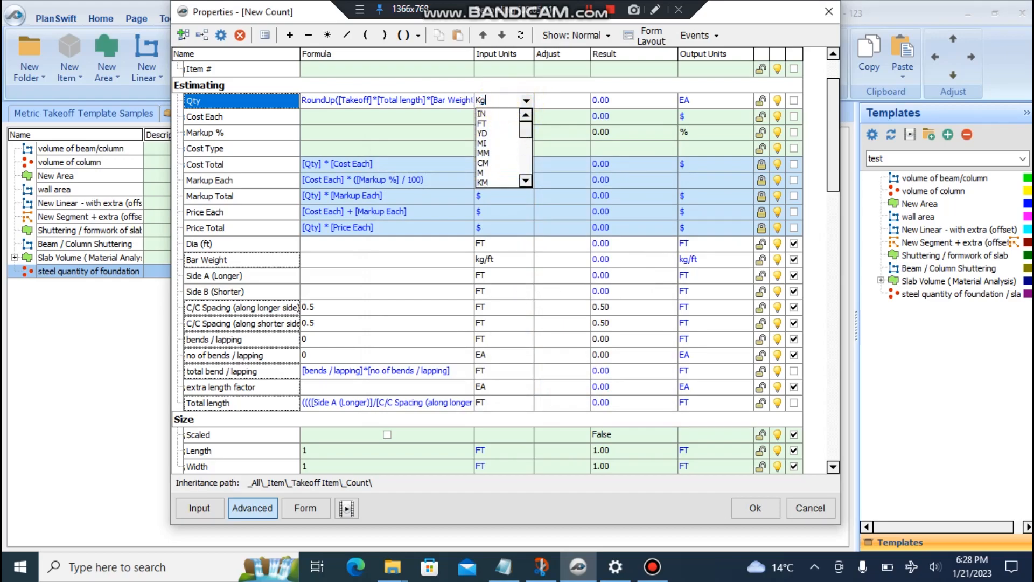
type("g")
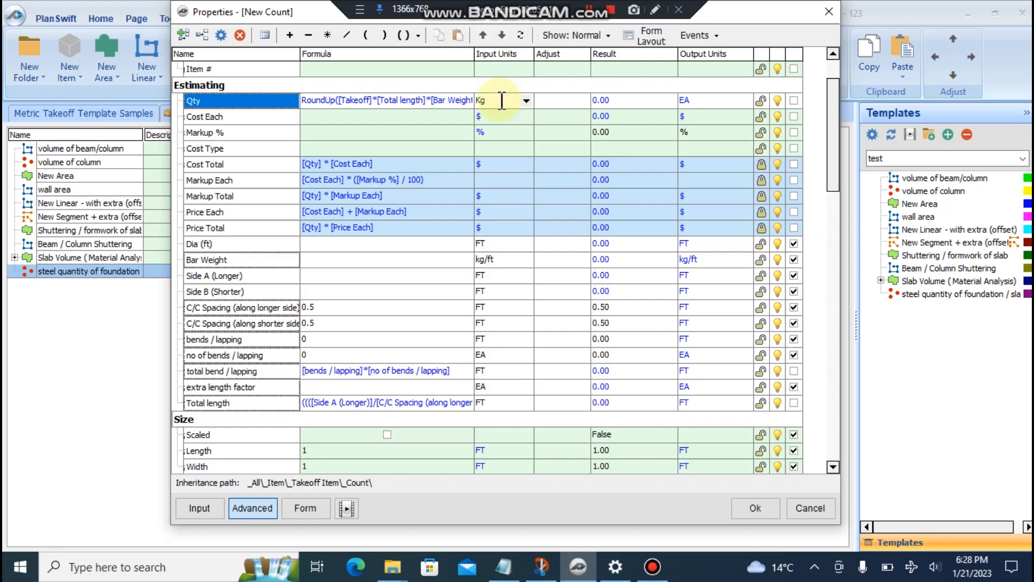
left_click(525, 119)
left_click(505, 101)
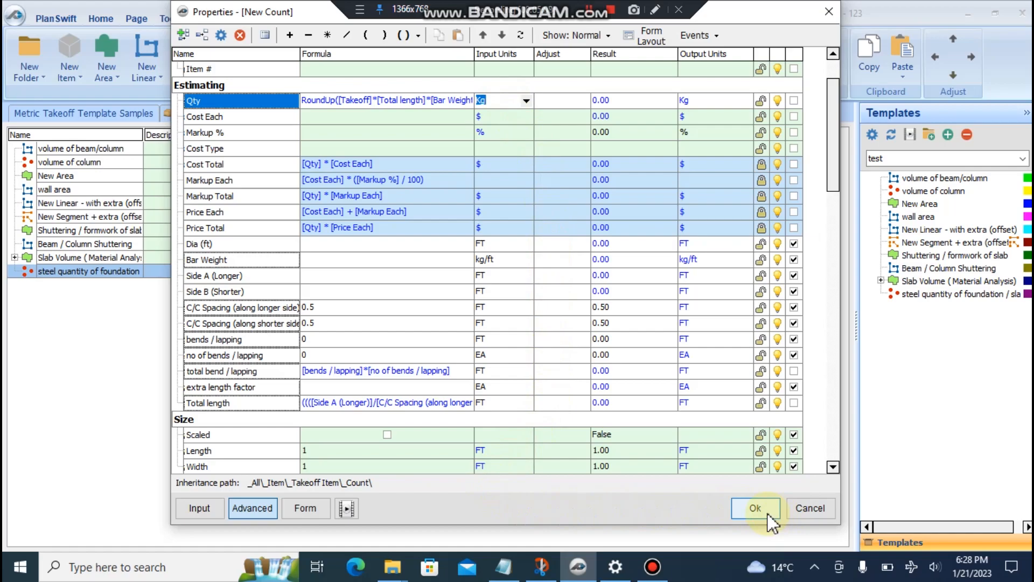
left_click(755, 508)
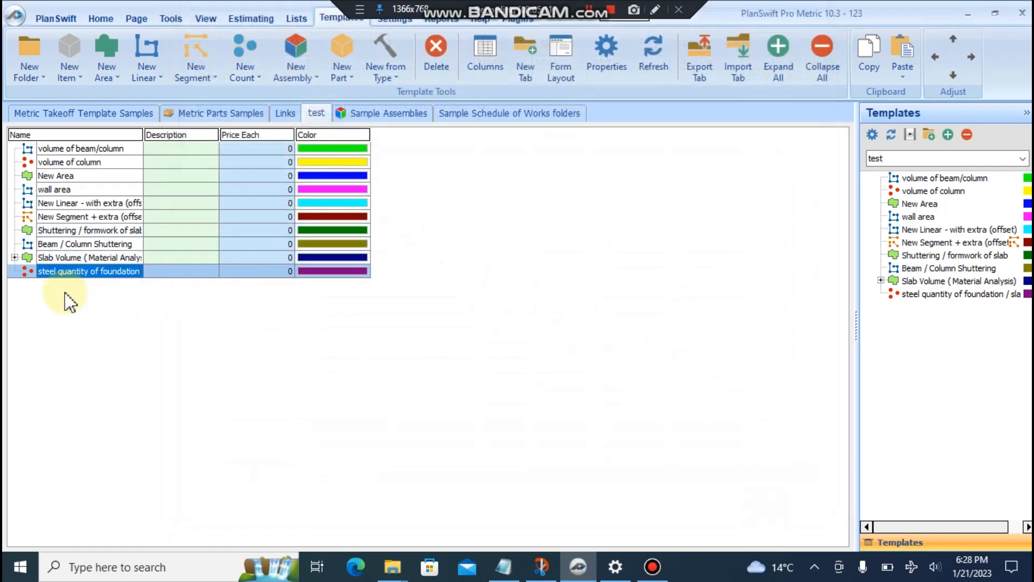
left_click(101, 18)
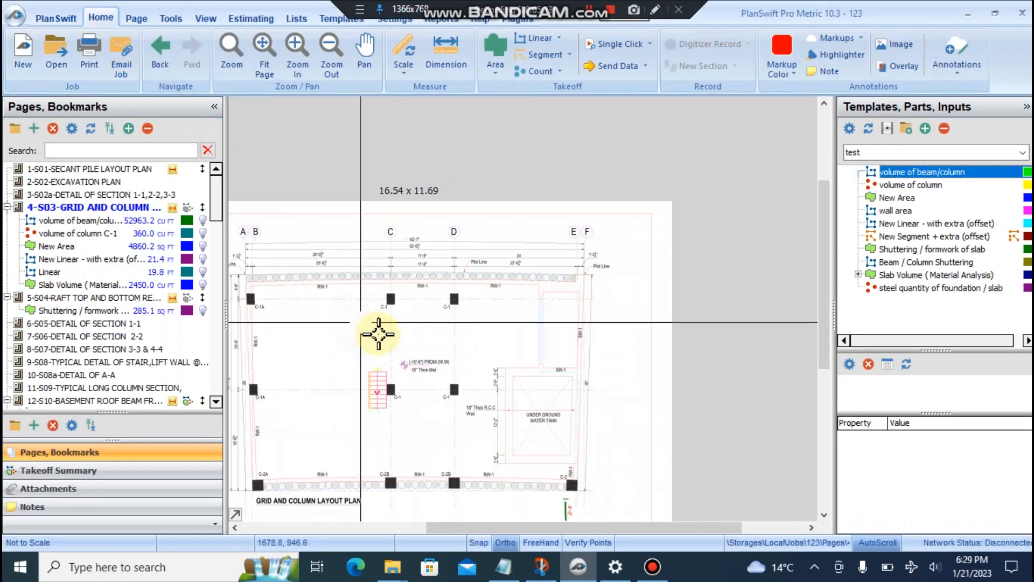
scroll(566, 315, "up", 3)
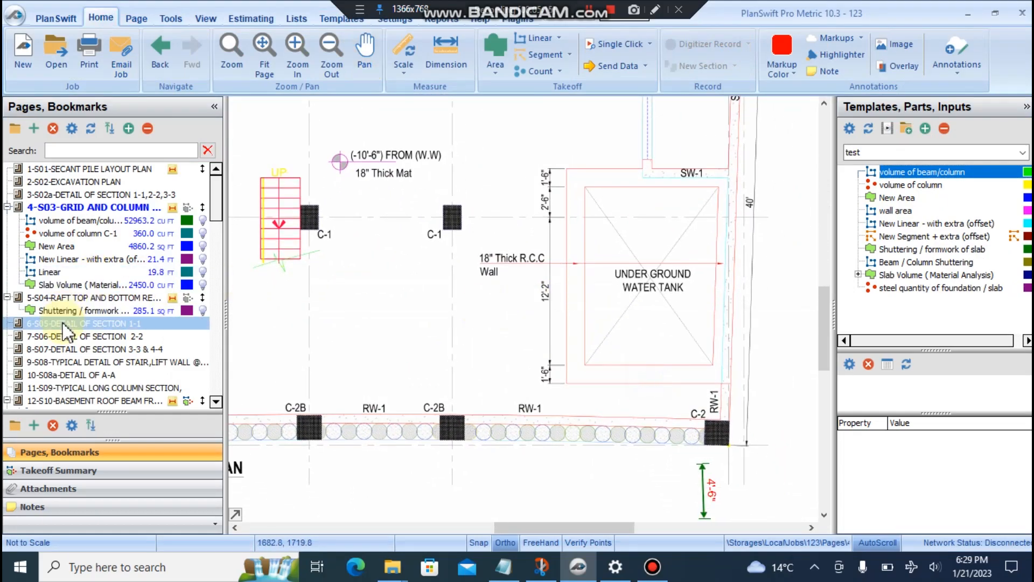
scroll(73, 367, "down", 3)
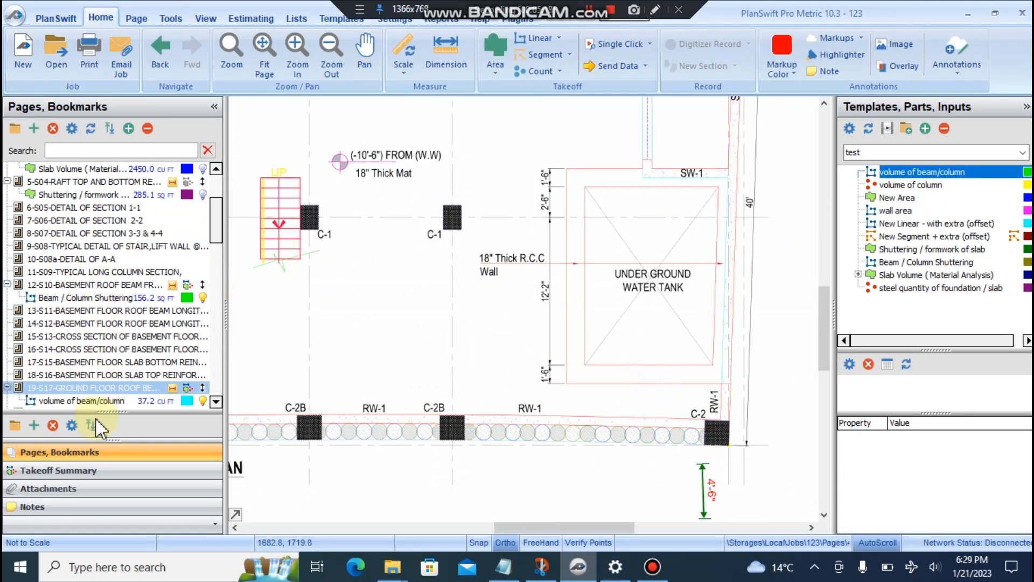
- Open roof plan sheet A-20 and zoom in on the skylight panes beside the ROOF label
scroll(111, 388, "down", 10)
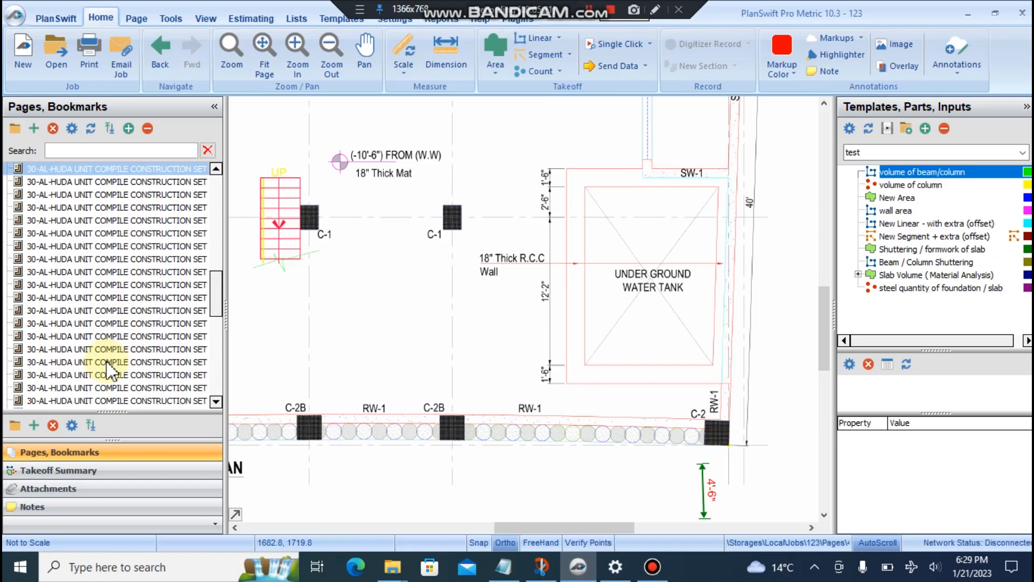
scroll(141, 371, "down", 1)
left_click(141, 350)
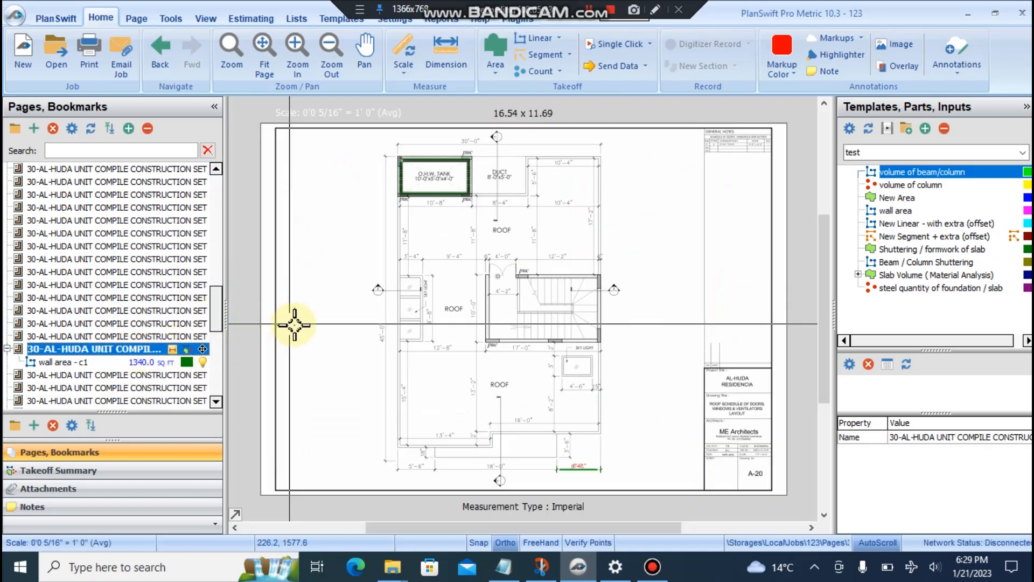
mouse_move(424, 276)
left_mouse_down()
mouse_move(413, 339)
mouse_move(455, 163)
mouse_move(395, 208)
mouse_move(409, 281)
mouse_move(394, 280)
mouse_move(415, 330)
mouse_move(392, 350)
left_mouse_up()
scroll(408, 345, "up", 3)
mouse_move(449, 200)
left_mouse_down()
mouse_move(358, 253)
mouse_move(498, 230)
left_mouse_up()
left_click_drag(478, 319, 421, 348)
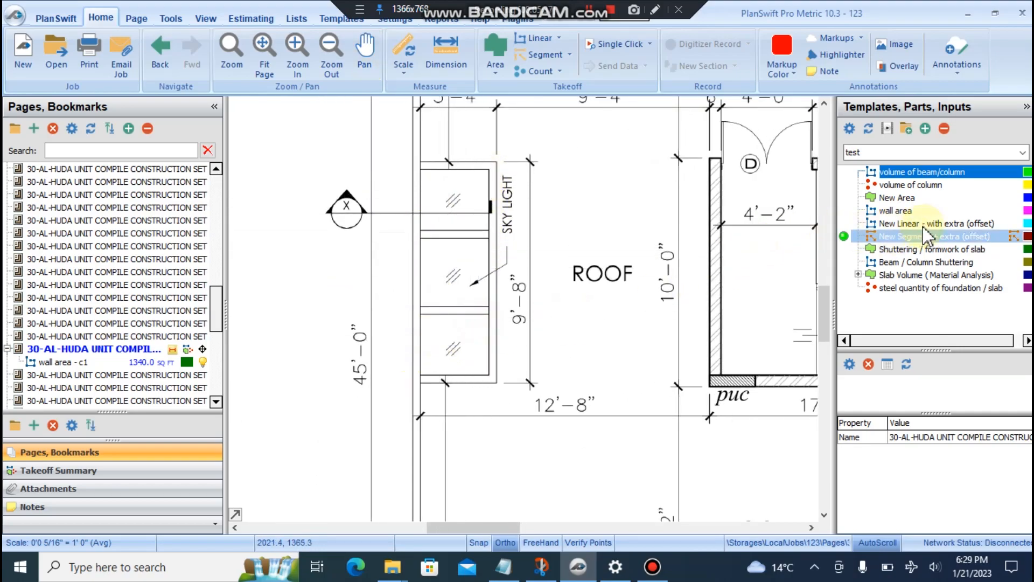
- In the steel template's properties, set Dia to 0.032 and Bar Weight to 0.188
double_click(849, 289)
mouse_move(449, 112)
left_mouse_down()
mouse_move(450, 247)
mouse_move(664, 138)
left_mouse_up()
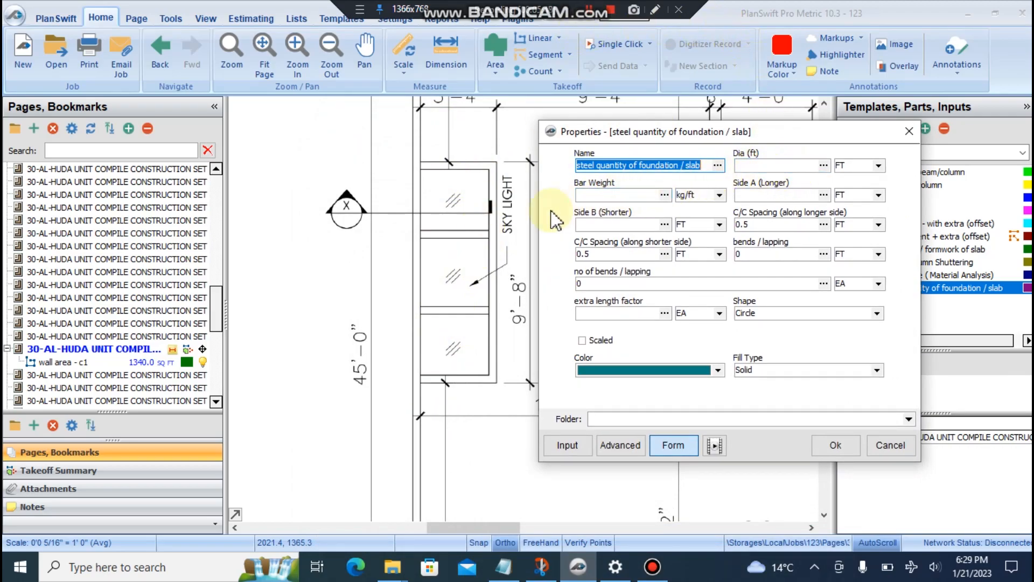
left_click(759, 166)
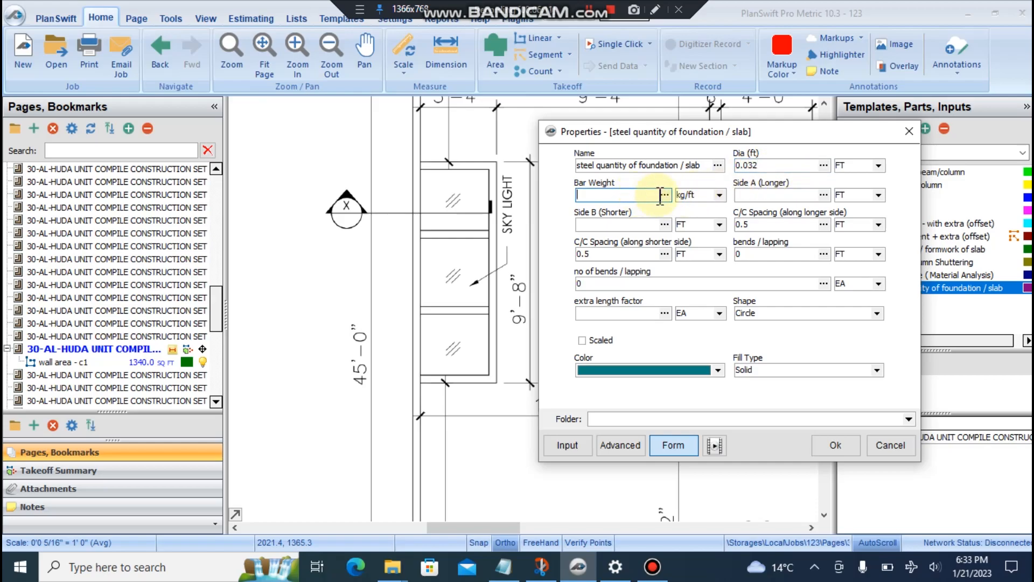
left_click(661, 191)
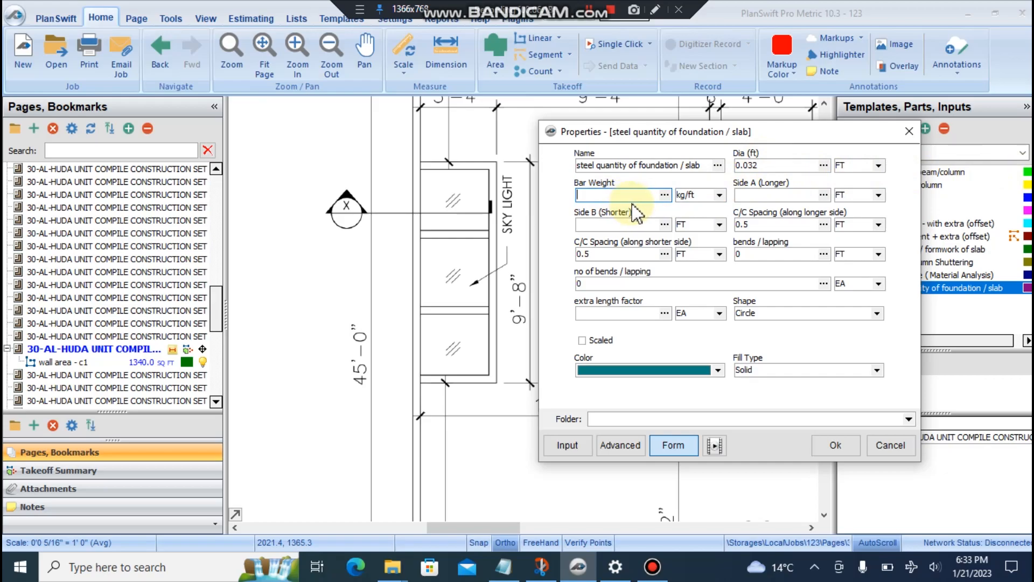
type("0.188")
- Set Side A and Side B to 5 and extra length factor to 1.2, then save
left_click(762, 195)
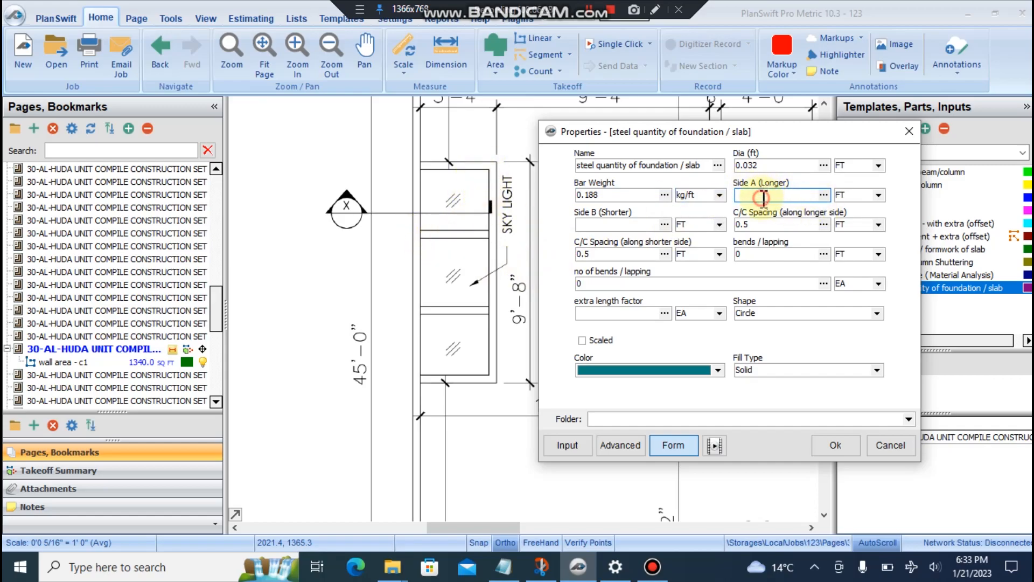
type("5")
left_click(623, 225)
type("5")
left_click(758, 225)
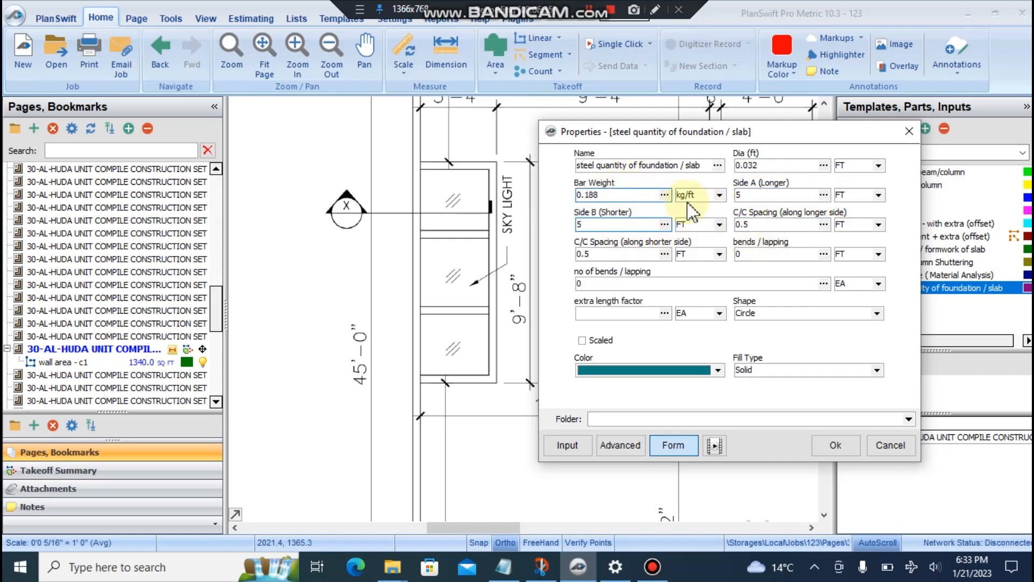
left_click(759, 225)
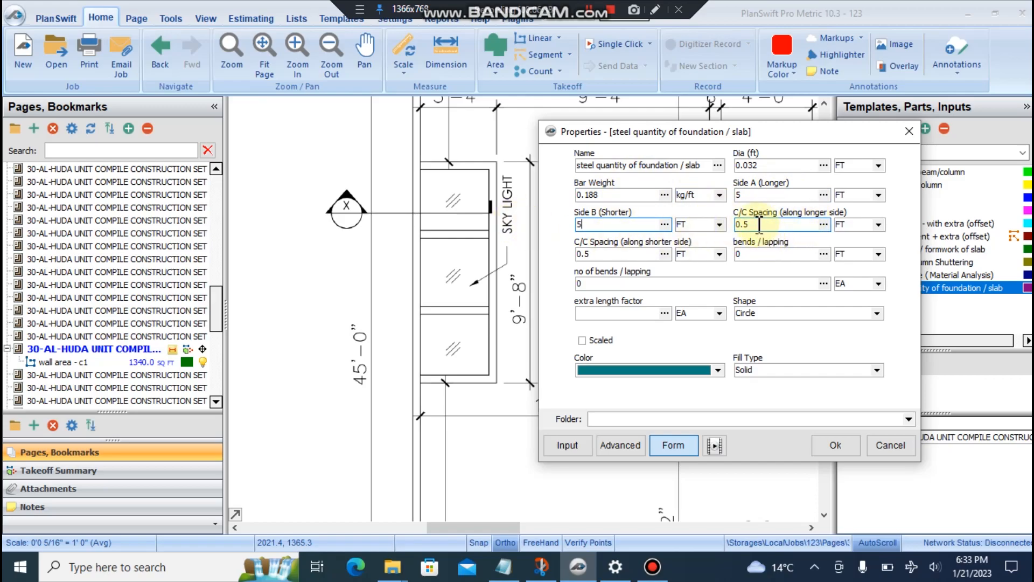
left_click(776, 254)
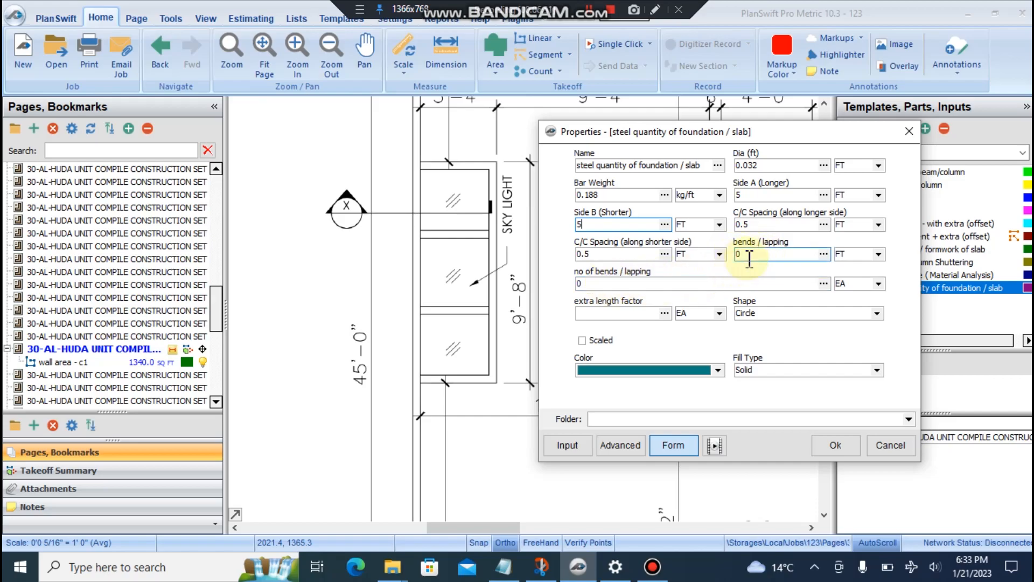
left_click(623, 313)
type("1")
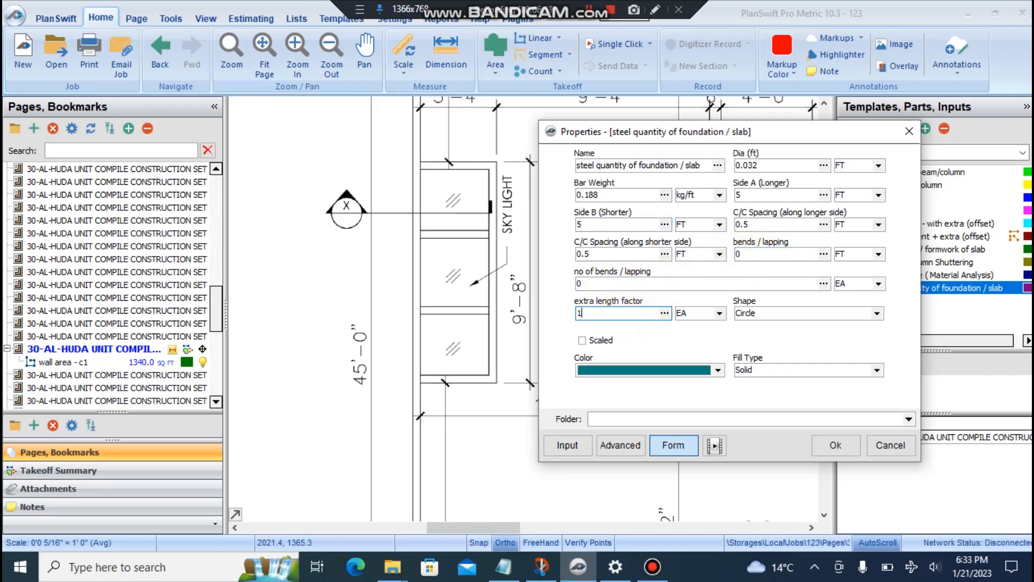
type(".2")
left_click(622, 312)
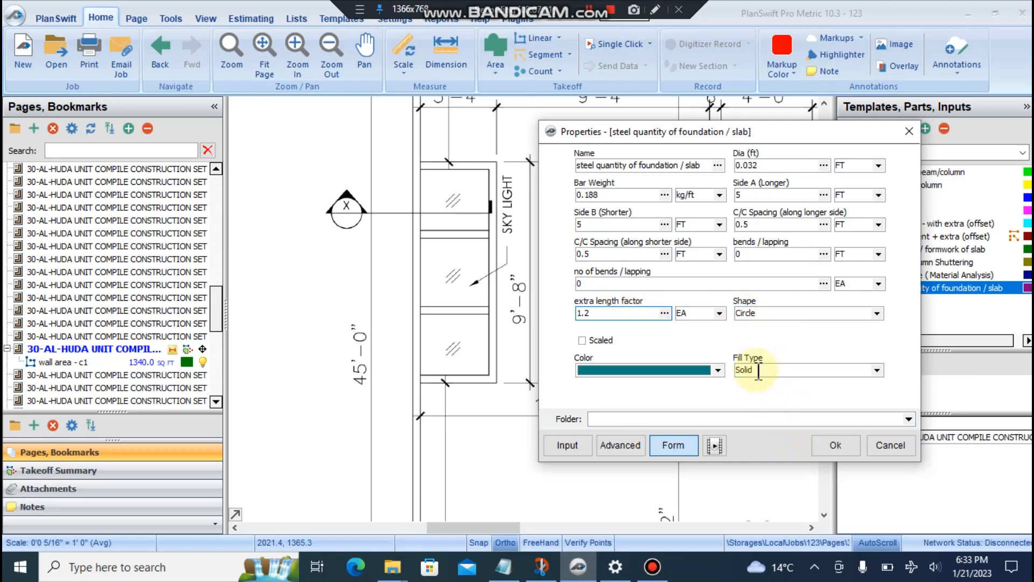
left_click_drag(698, 136, 711, 105)
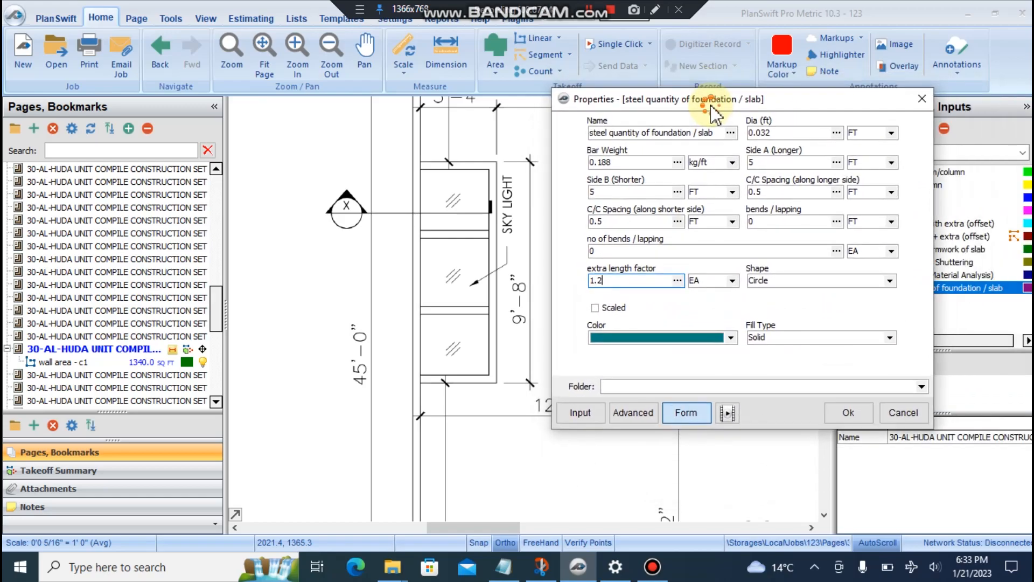
left_click(848, 412)
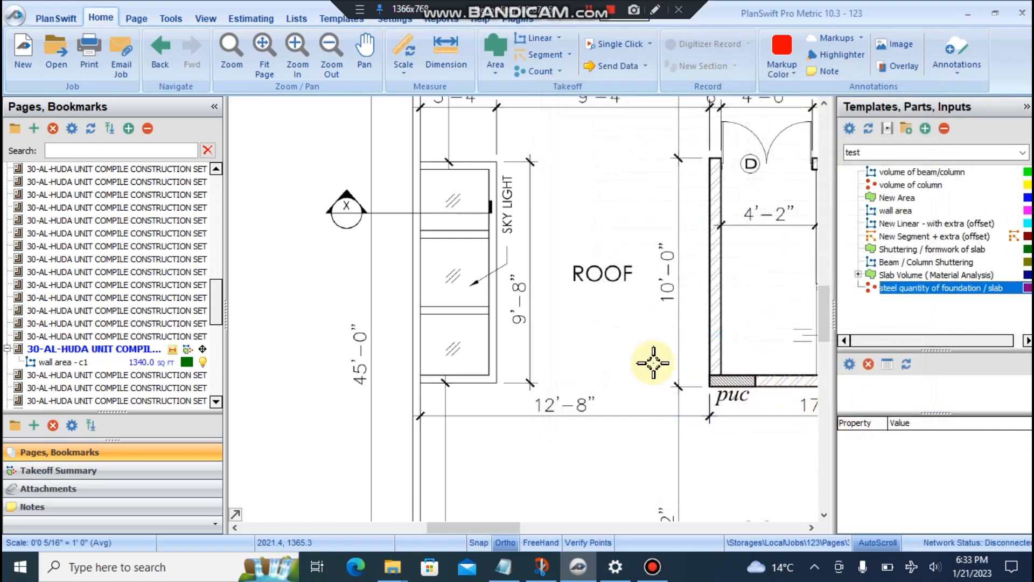
- Count three points on the skylight glazing with the steel quantity template
left_click(457, 197)
left_click(454, 271)
left_click(452, 349)
key("Escape")
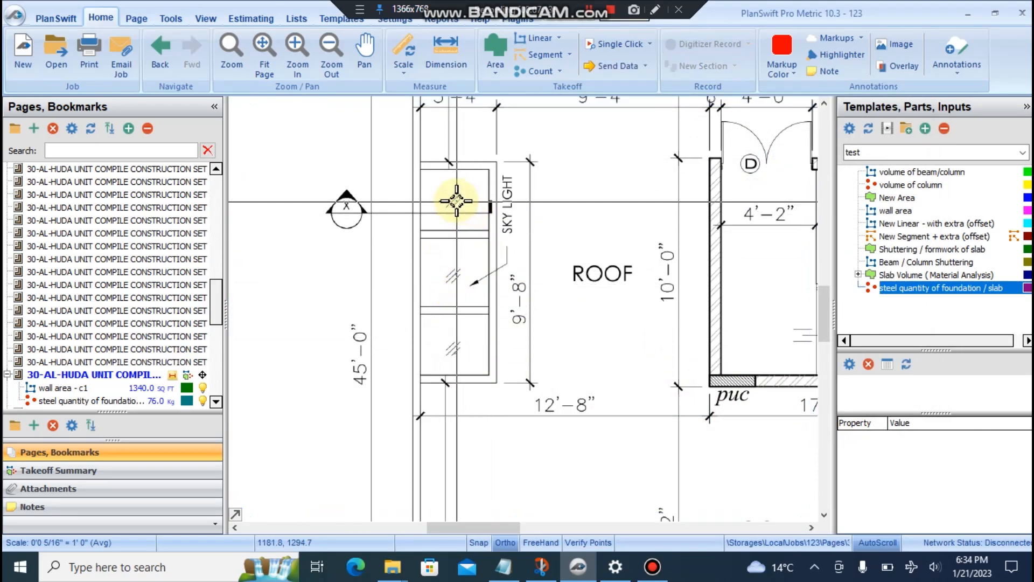
- Open the program Settings page
scroll(458, 209, "up", 5)
scroll(458, 209, "up", 2)
scroll(478, 224, "down", 8)
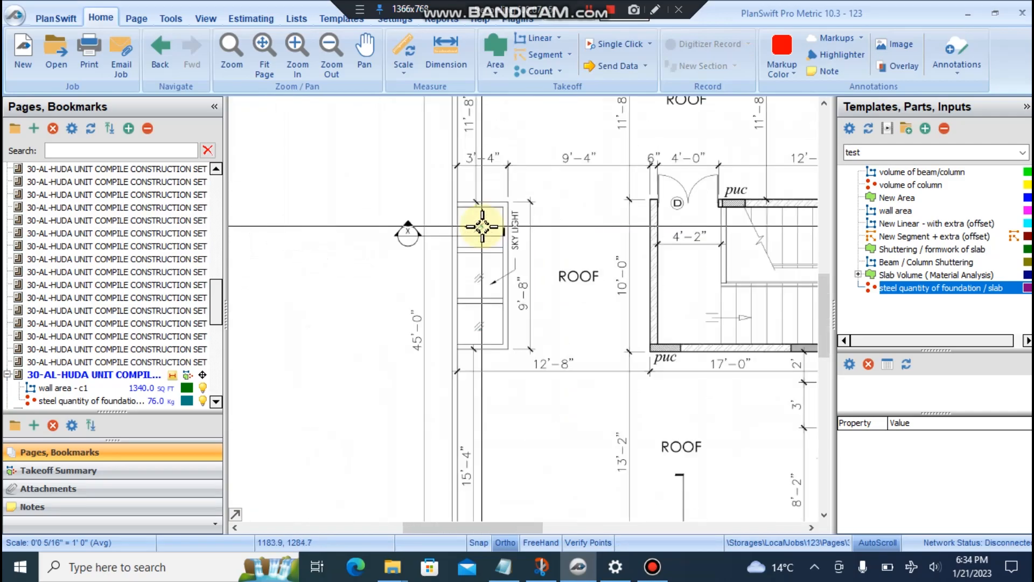
scroll(512, 254, "down", 3)
scroll(503, 237, "up", 6)
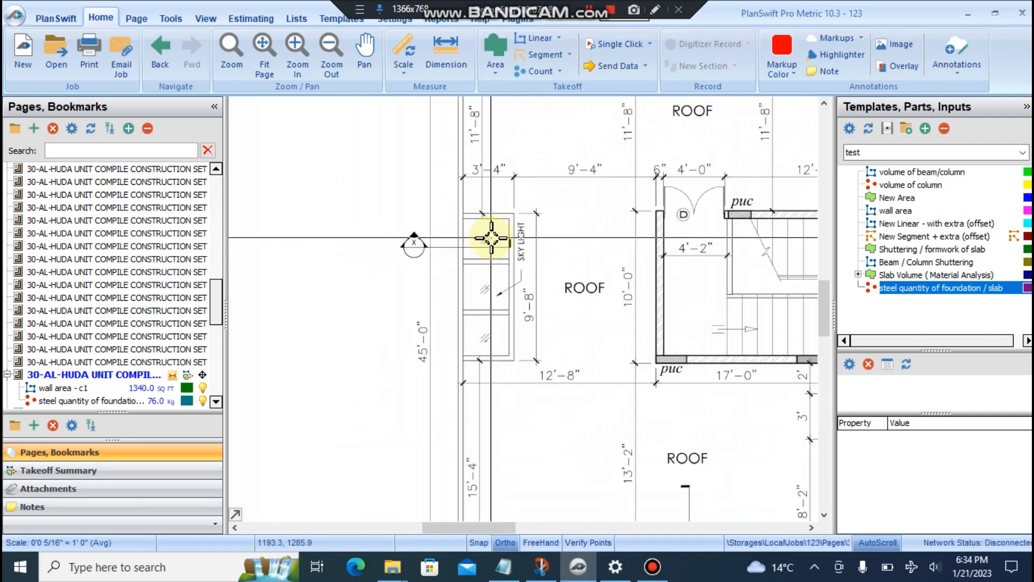
left_click(390, 23)
- Reduce the default count point size and make the steel count markers Scaled
left_click(50, 209)
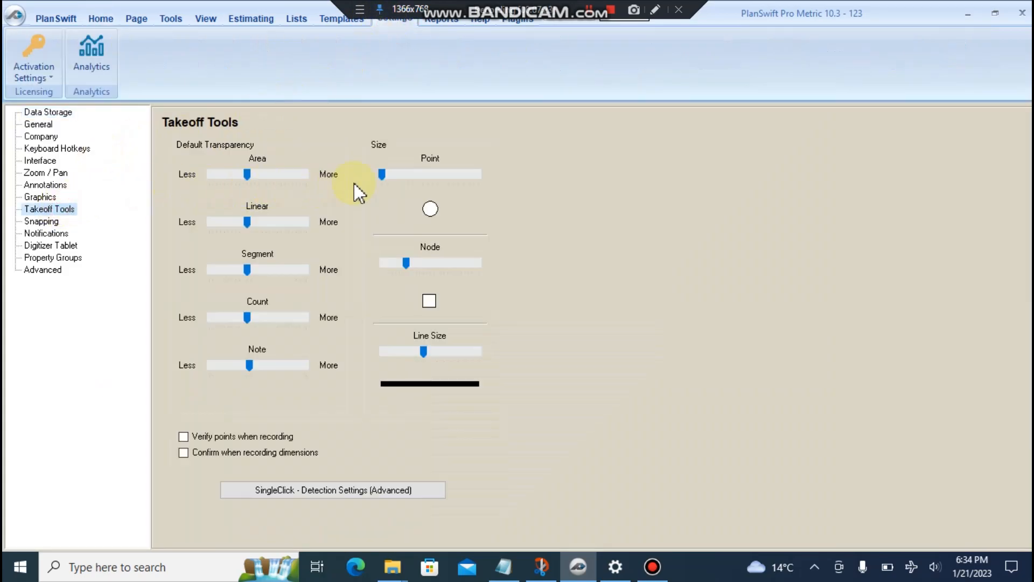
left_click_drag(384, 173, 406, 173)
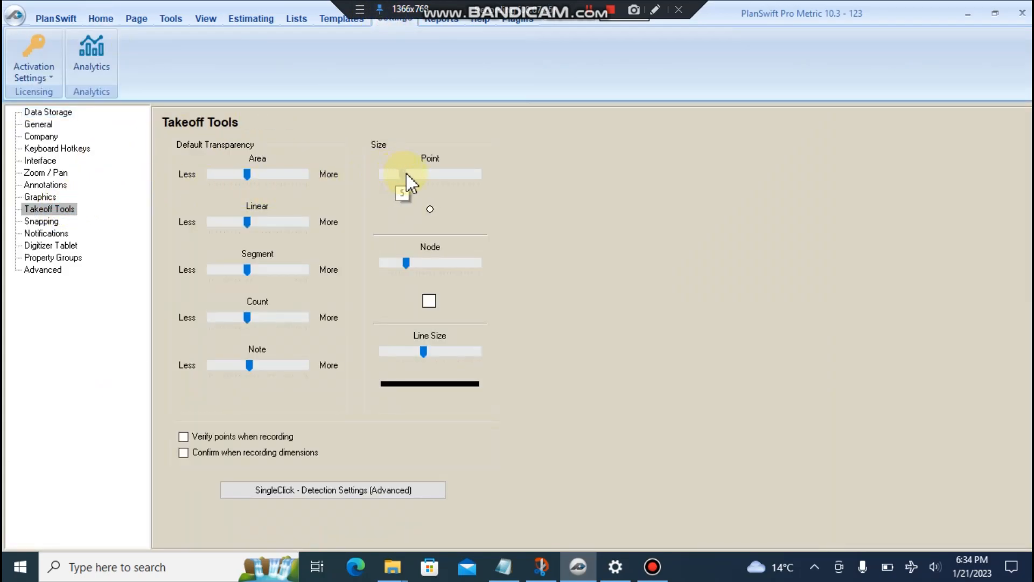
left_click(102, 20)
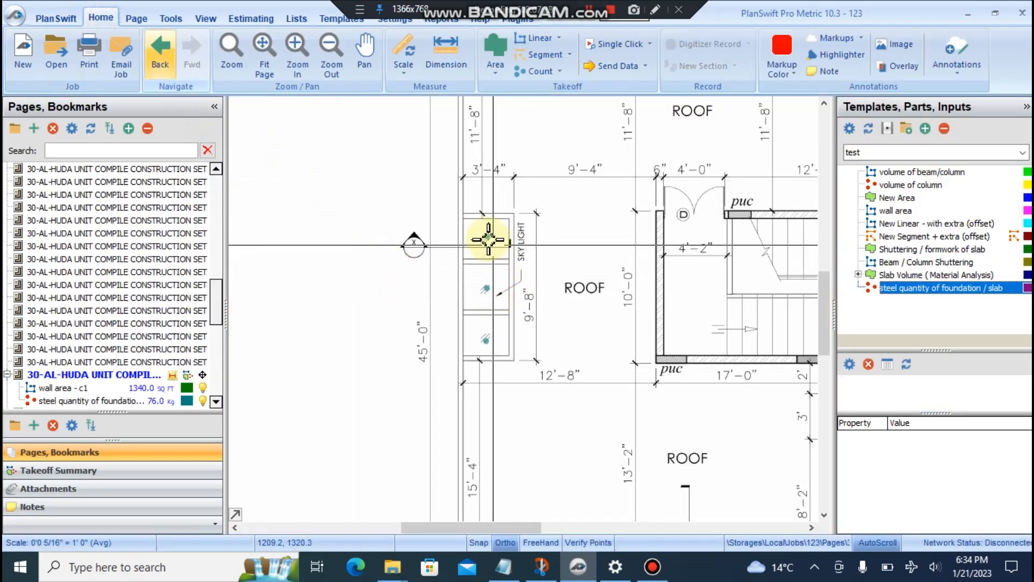
left_click(488, 235)
right_click(487, 236)
left_click(525, 247)
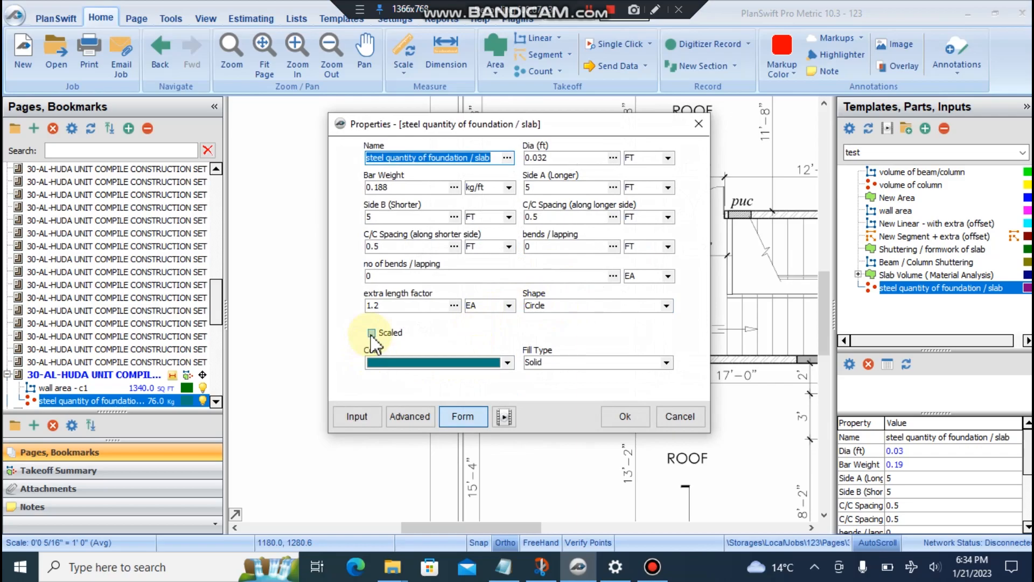
left_click(371, 333)
left_click(619, 416)
- Zoom and pan to the skylight and select the top count marker
scroll(474, 252, "up", 3)
scroll(468, 251, "down", 3)
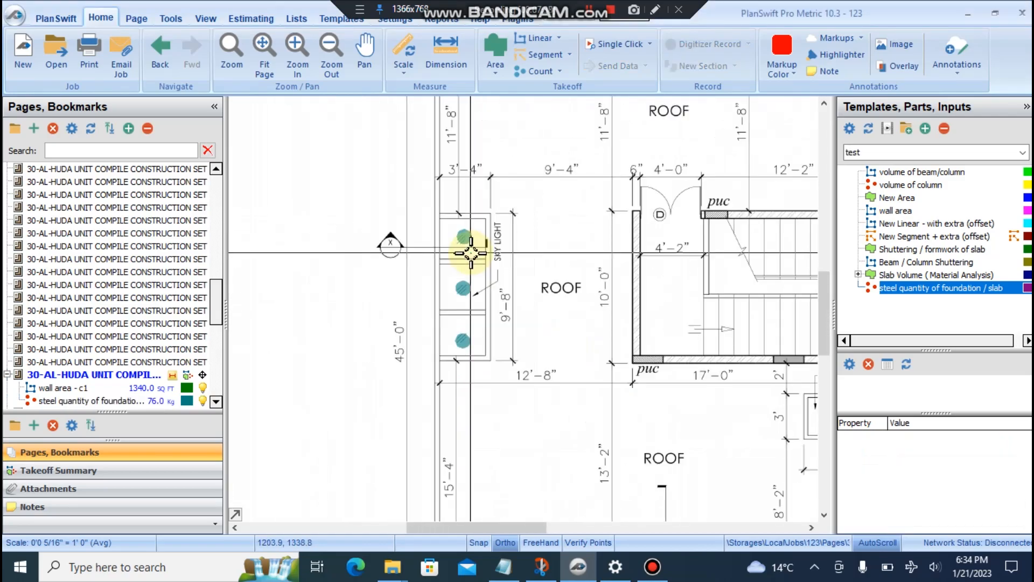
scroll(471, 253, "up", 3)
scroll(470, 253, "up", 2)
scroll(463, 224, "down", 4)
scroll(510, 302, "up", 1)
scroll(510, 302, "down", 4)
scroll(510, 303, "up", 4)
mouse_move(510, 254)
left_mouse_down()
mouse_move(429, 316)
mouse_move(381, 300)
mouse_move(487, 277)
left_mouse_up()
scroll(431, 318, "down", 4)
left_click(387, 295)
scroll(399, 324, "up", 3)
left_click(482, 215)
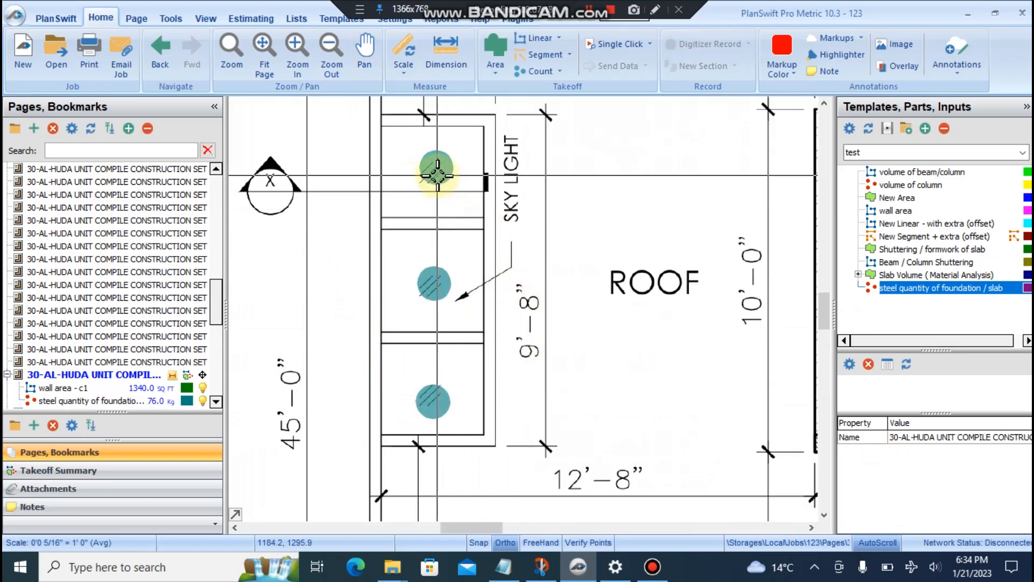
left_click(437, 176)
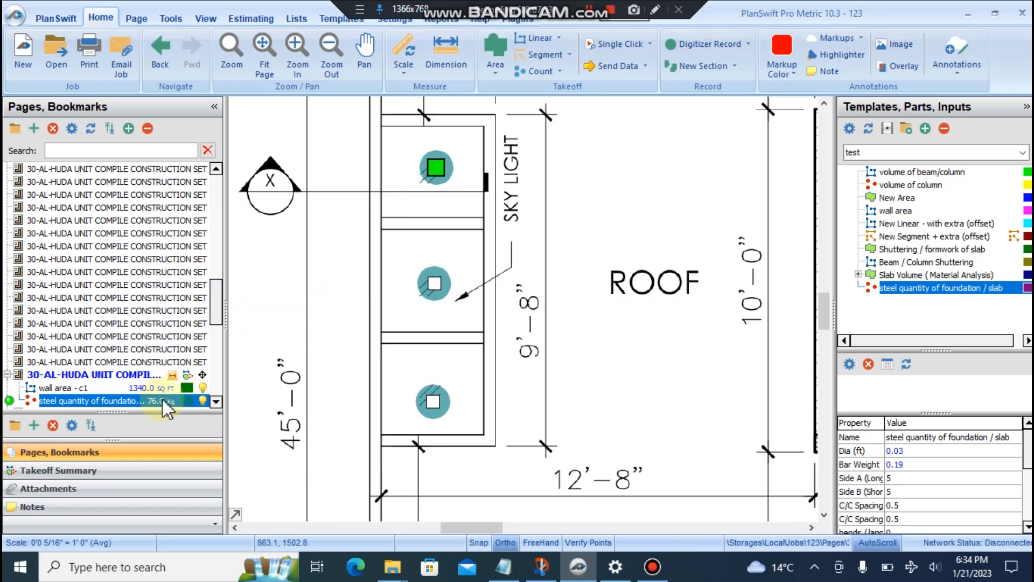
- Zoom out and show the Estimating grid with steel at 76 Kg
left_click(331, 59)
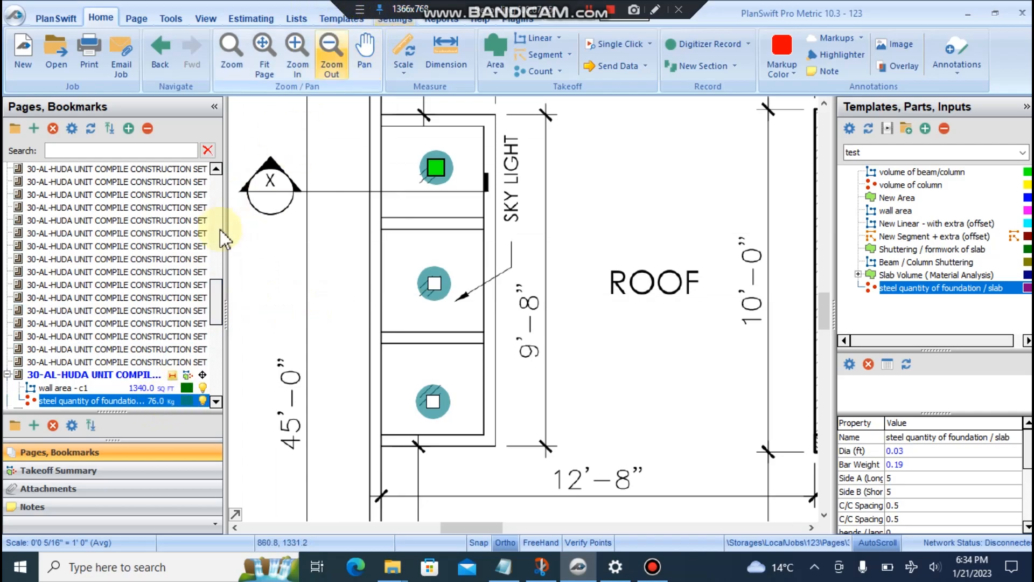
left_click(401, 21)
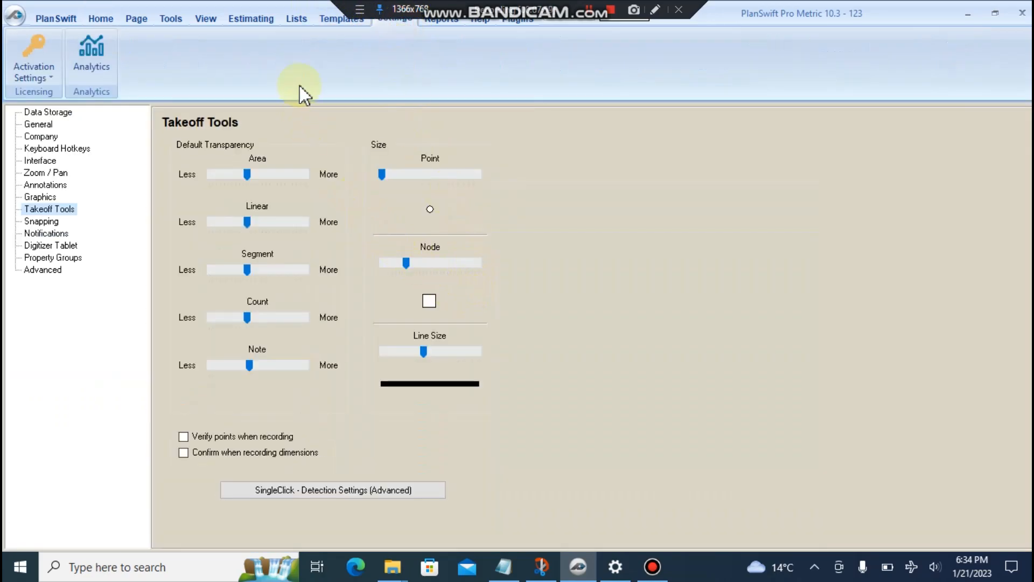
left_click(264, 17)
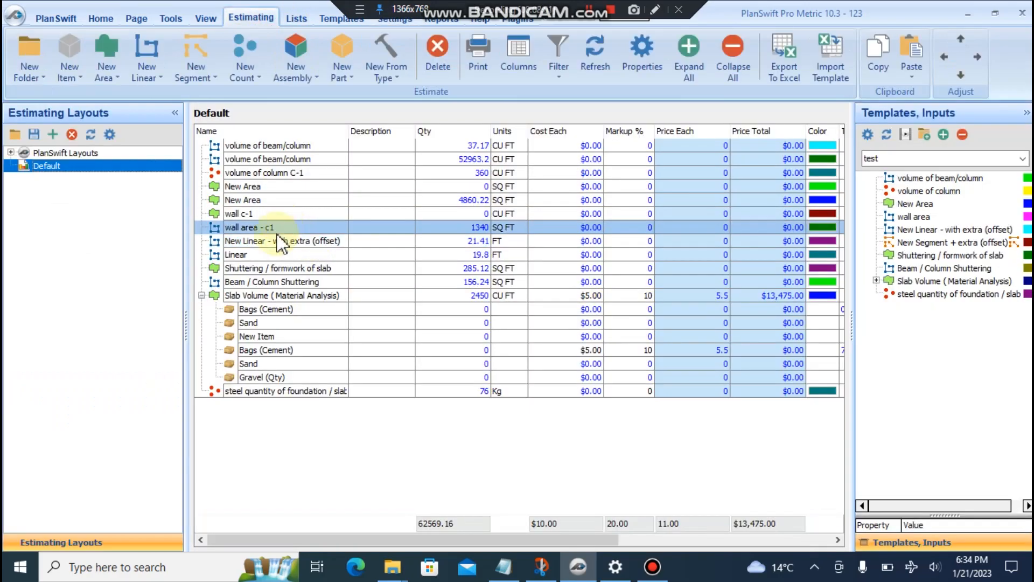
- Enter 10 in Markup % for the steel quantity of foundation / slab row, then return to the roof plan
left_click(269, 390)
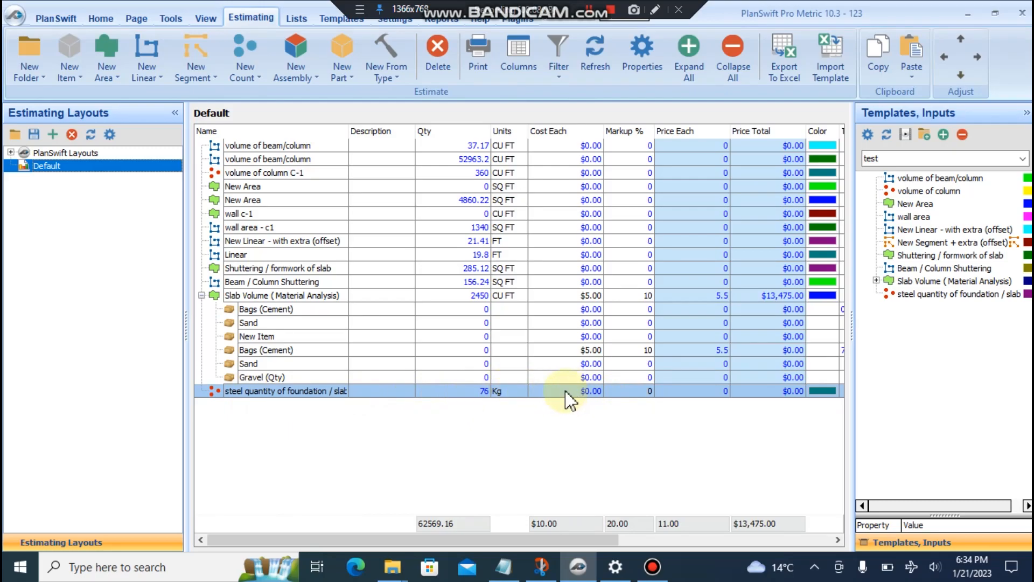
left_click(624, 391)
type("10")
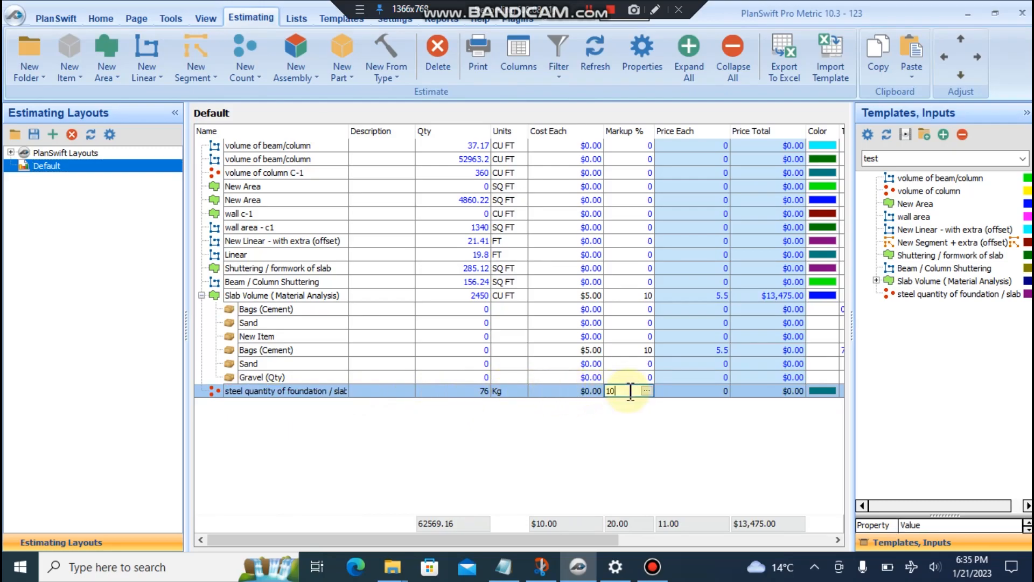
left_click(580, 389)
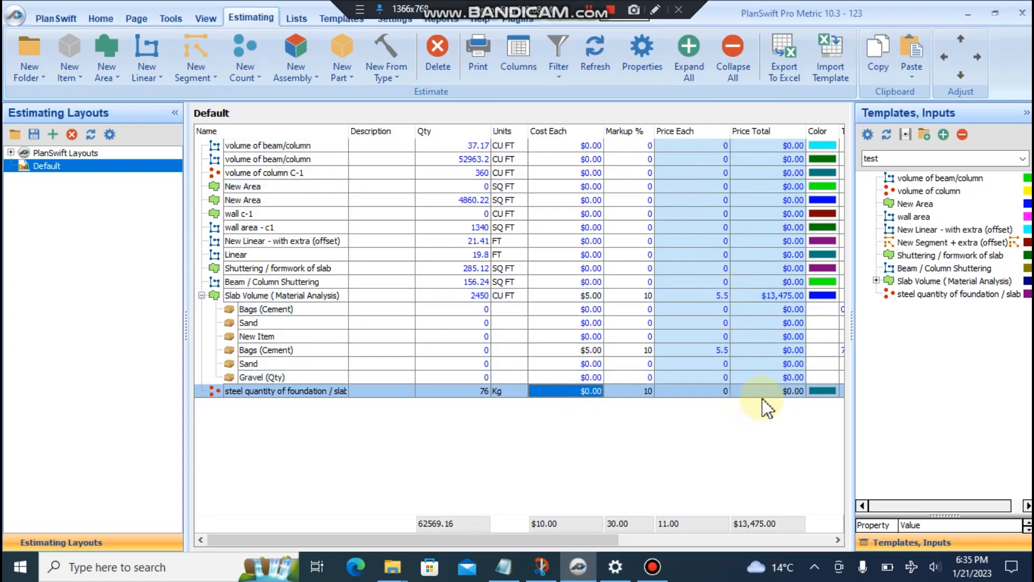
left_click(101, 18)
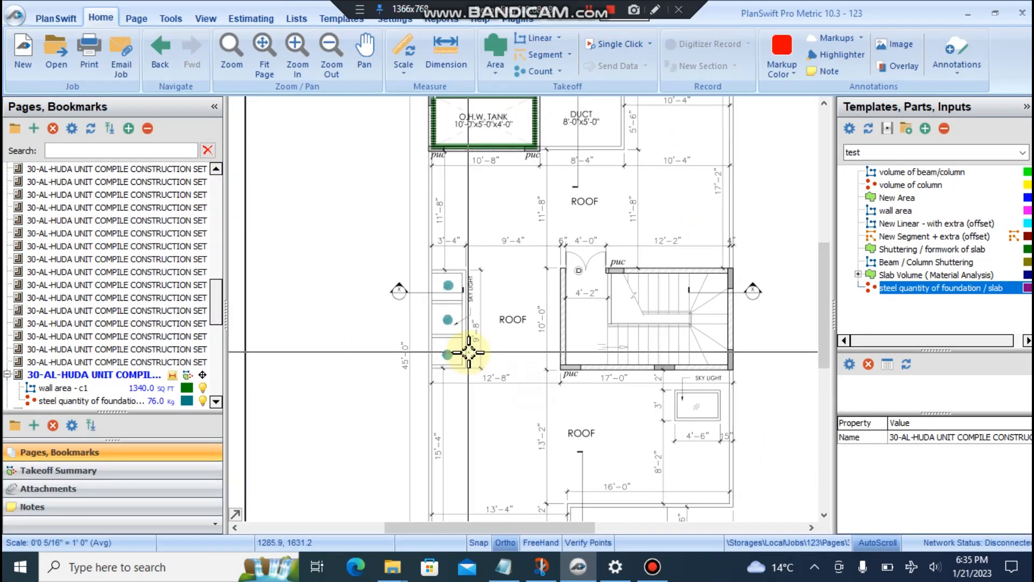
left_click(503, 566)
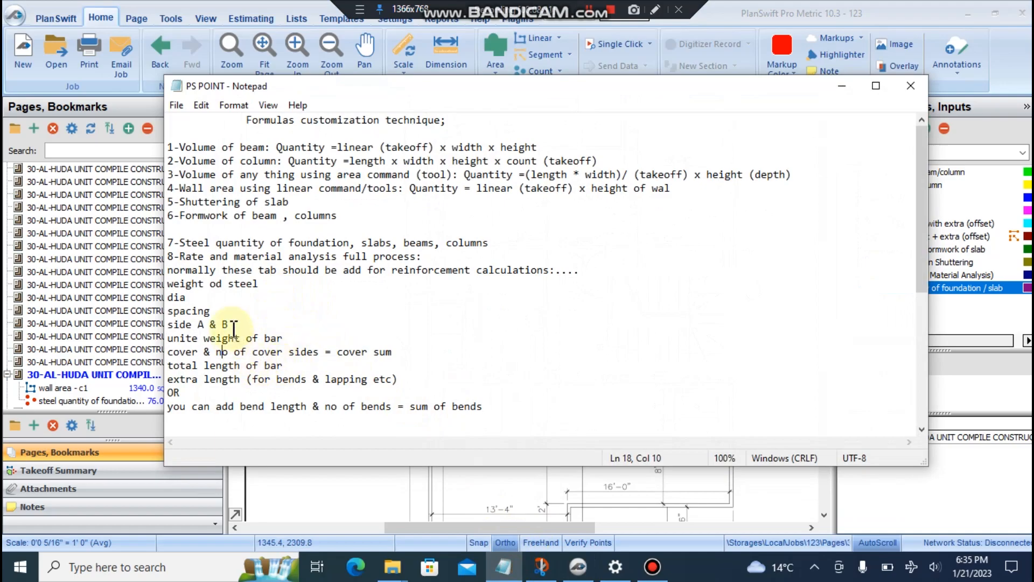
left_click_drag(361, 242, 488, 245)
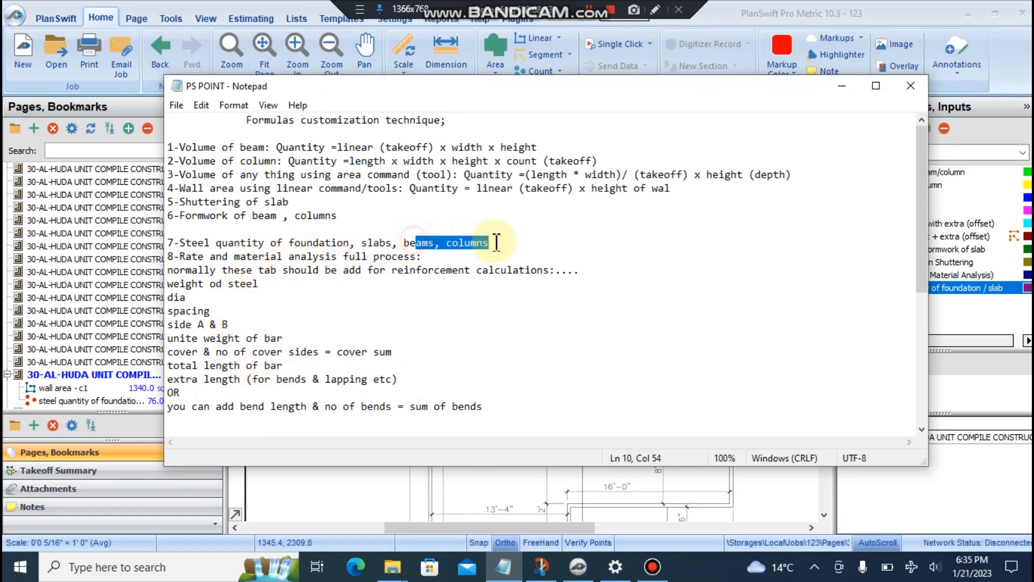
left_click(841, 86)
left_click_drag(446, 331, 391, 294)
scroll(408, 341, "up", 2)
left_click_drag(361, 224, 402, 361)
mouse_move(404, 287)
left_mouse_down()
mouse_move(326, 322)
mouse_move(380, 289)
mouse_move(417, 291)
left_mouse_up()
scroll(330, 321, "up", 1)
scroll(381, 289, "up", 1)
scroll(378, 290, "down", 1)
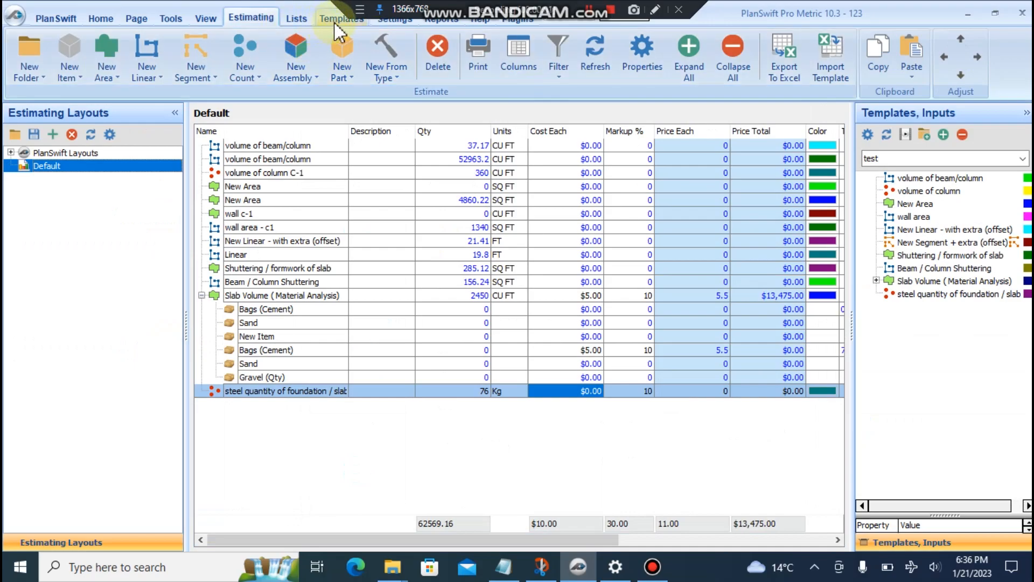
- Copy and paste the steel quantity template to create a duplicate
left_click(339, 19)
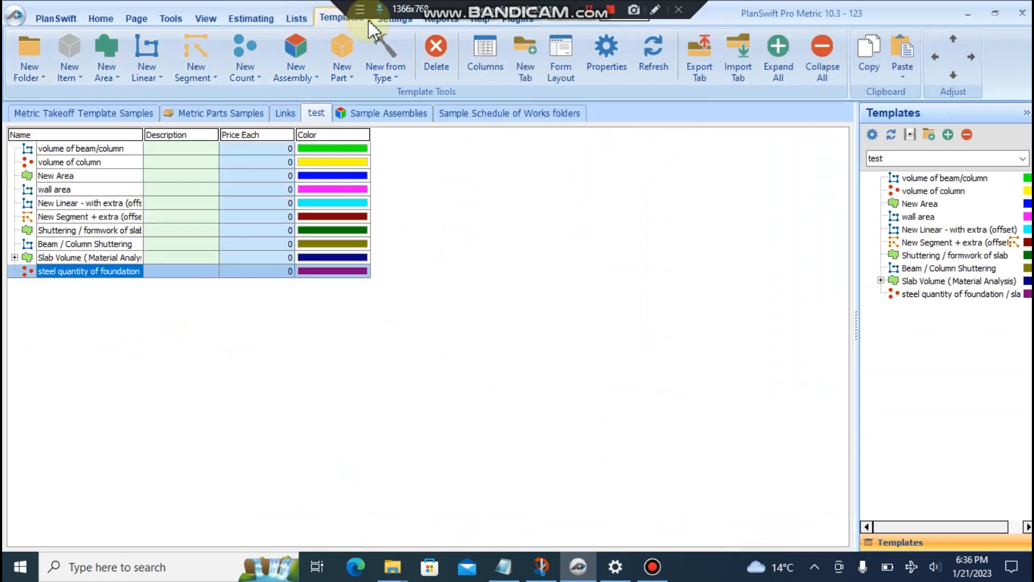
right_click(84, 271)
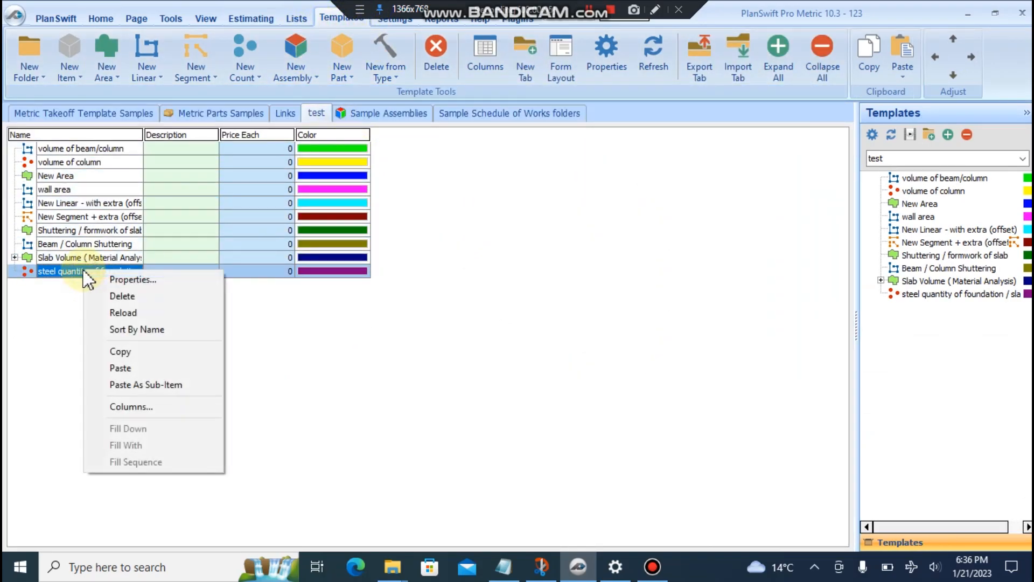
left_click(119, 352)
right_click(88, 297)
left_click(121, 394)
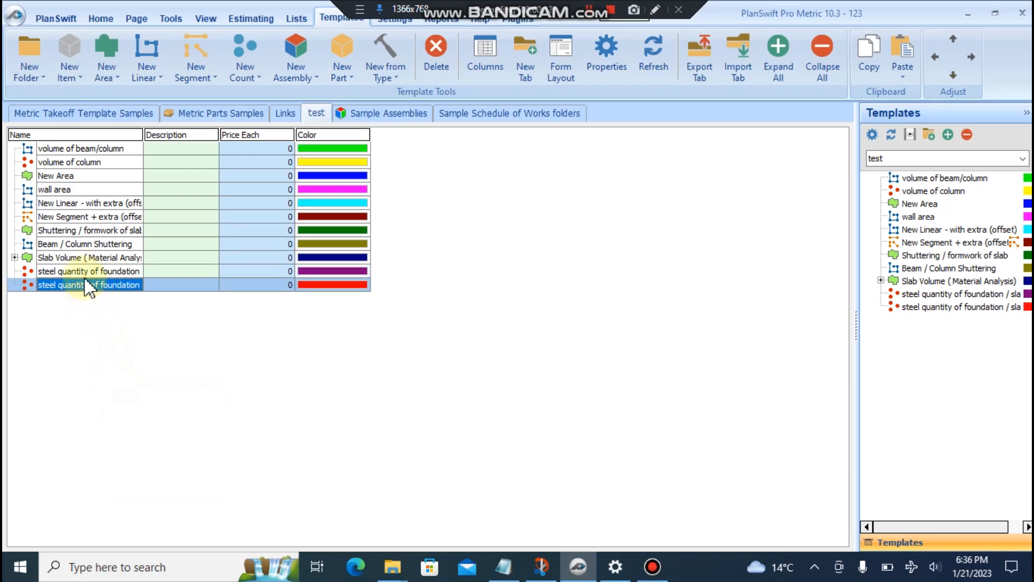
- Rename the duplicate to 'steel quantity of Column/ Beam' in its properties
right_click(78, 285)
left_click(89, 294)
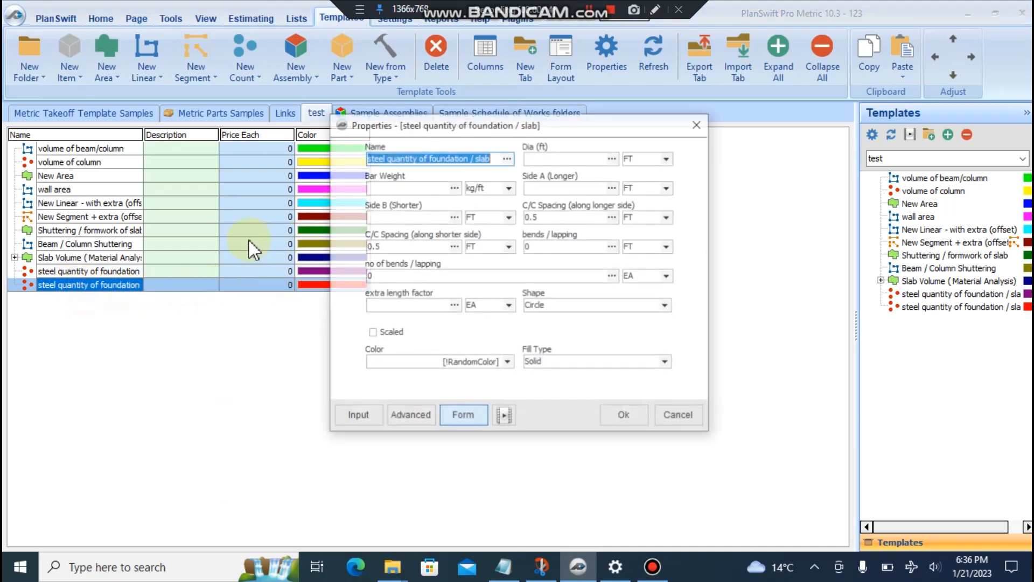
left_click_drag(488, 157, 431, 160)
double_click(450, 157)
type("Colum")
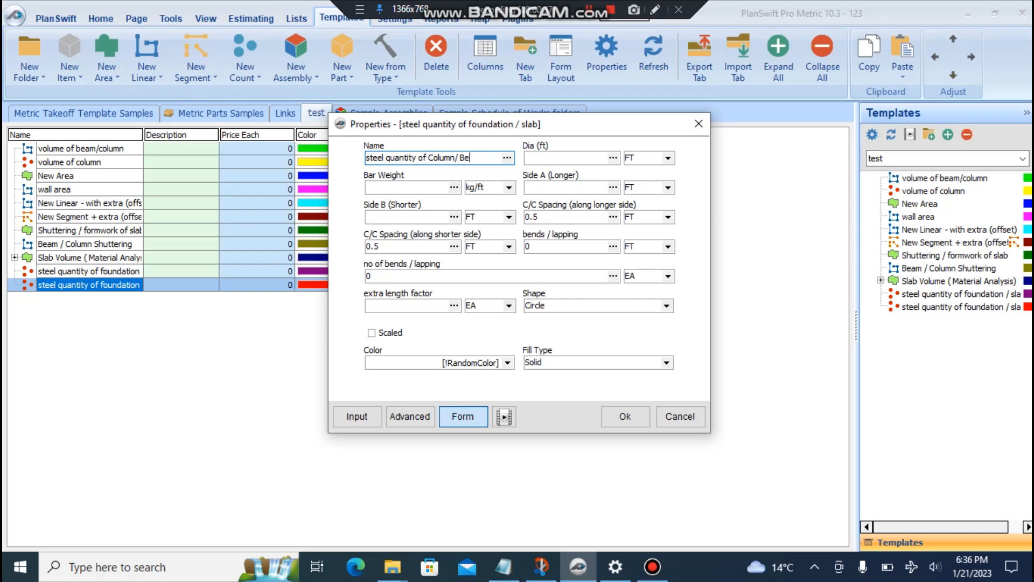
left_click(410, 415)
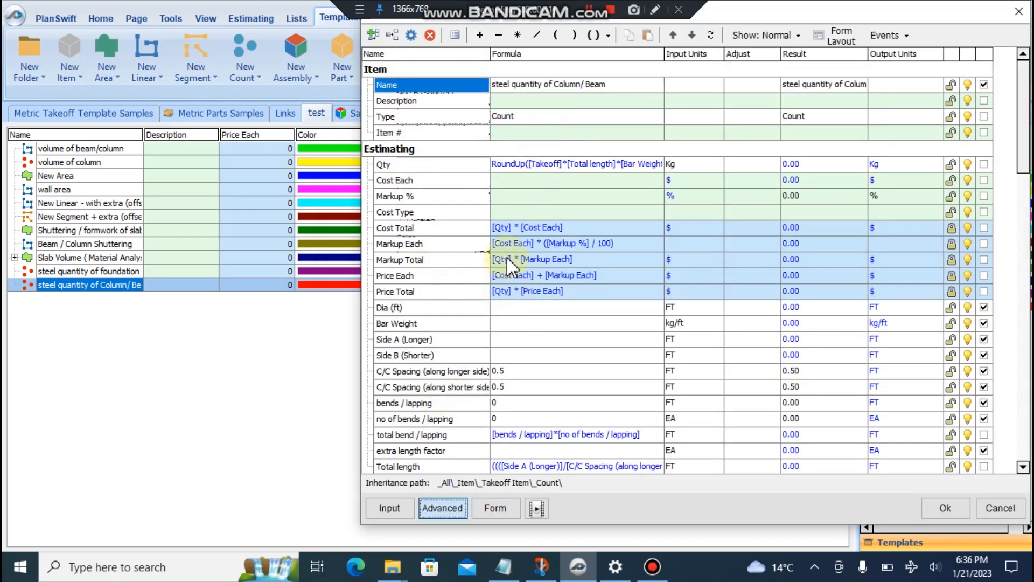
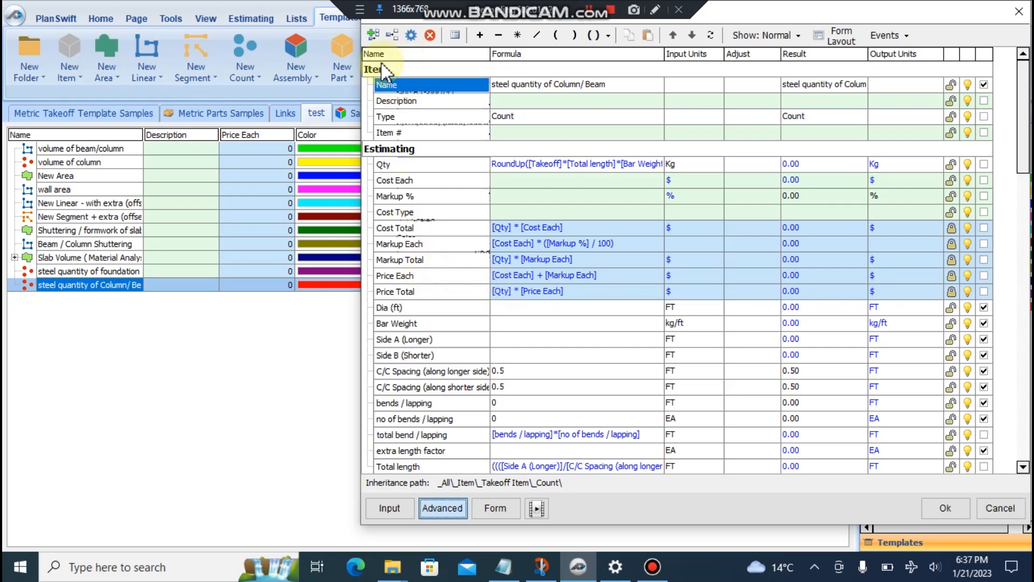
- Add a 'Column Heigh / Beam Length' property to the item and place it in the Estimating group
left_click(374, 35)
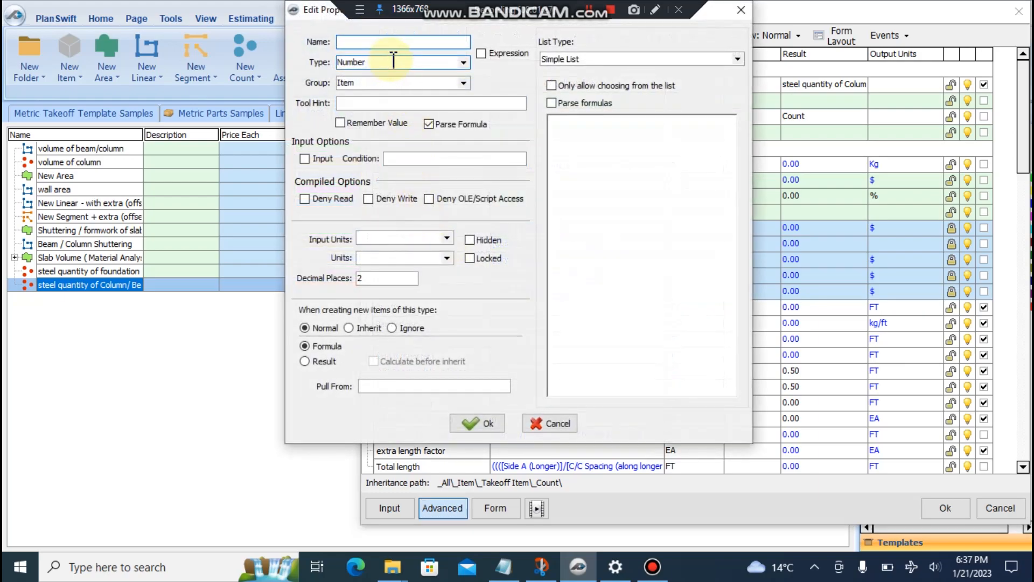
type("n Heigh / Beam Length")
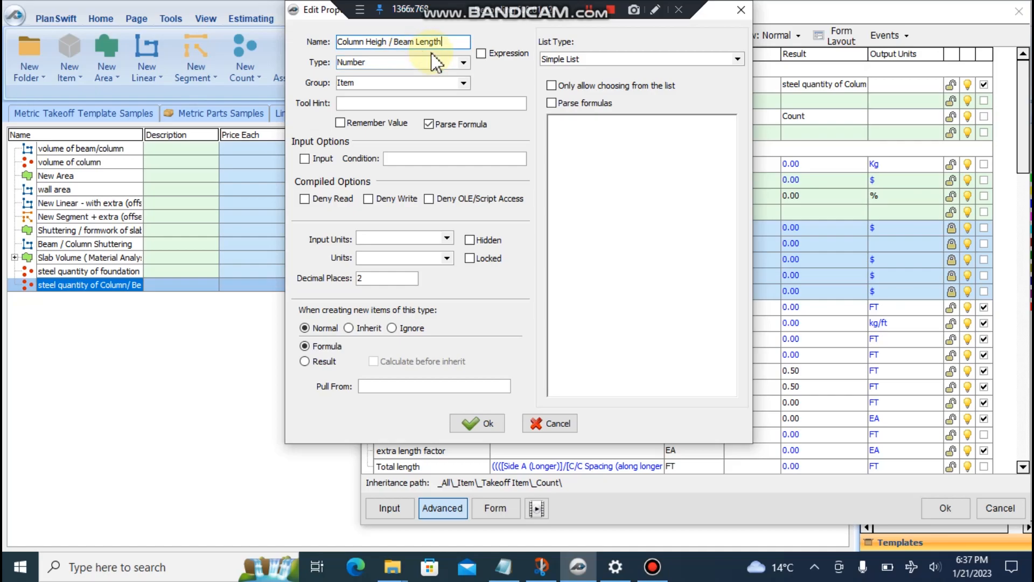
left_click(474, 427)
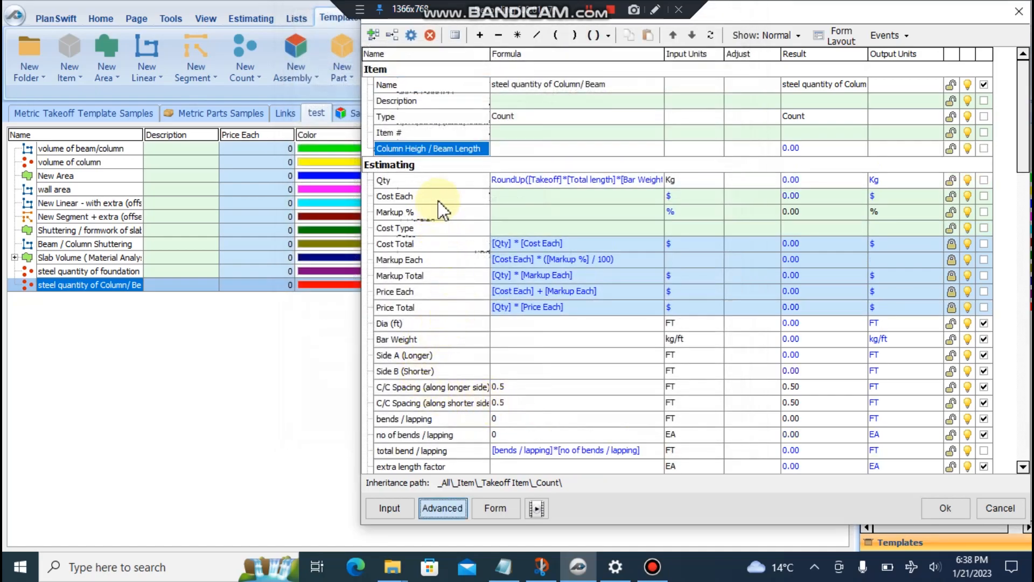
right_click(439, 148)
left_click(469, 157)
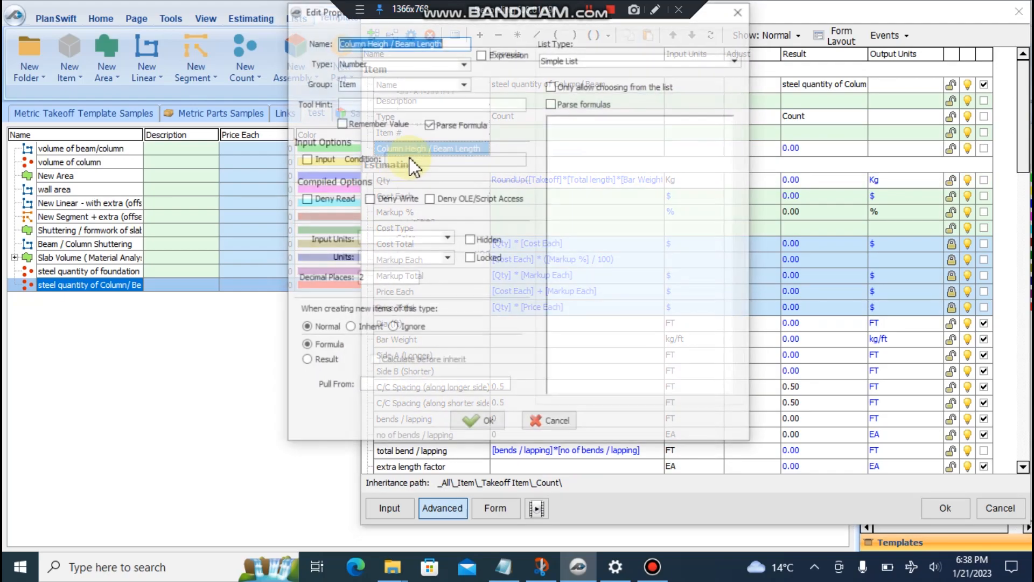
left_click(464, 83)
left_click(413, 108)
left_click(475, 424)
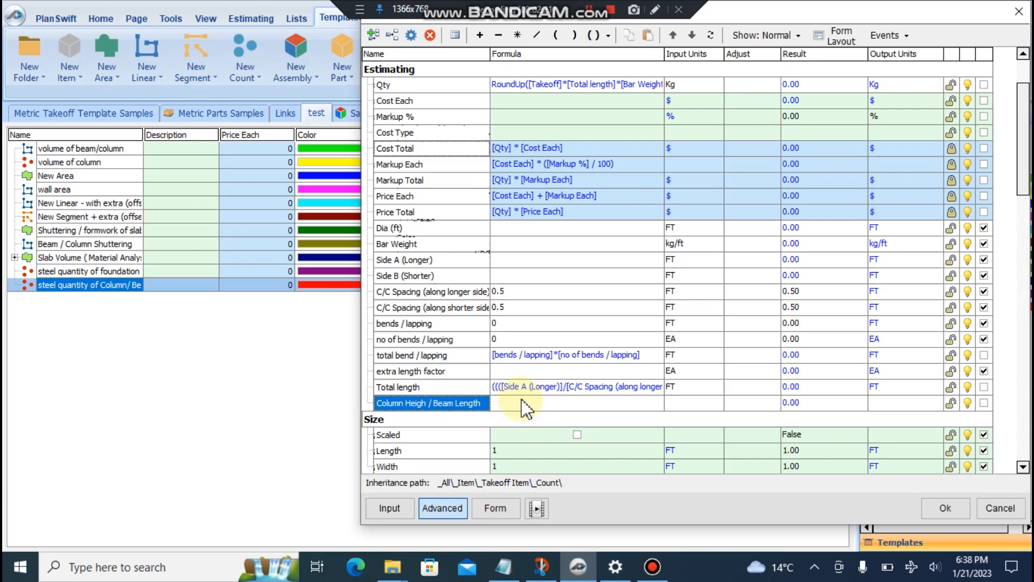
- Add a 'No of Bars (Longitudinally)' property, correcting the misspelled name
left_click(372, 35)
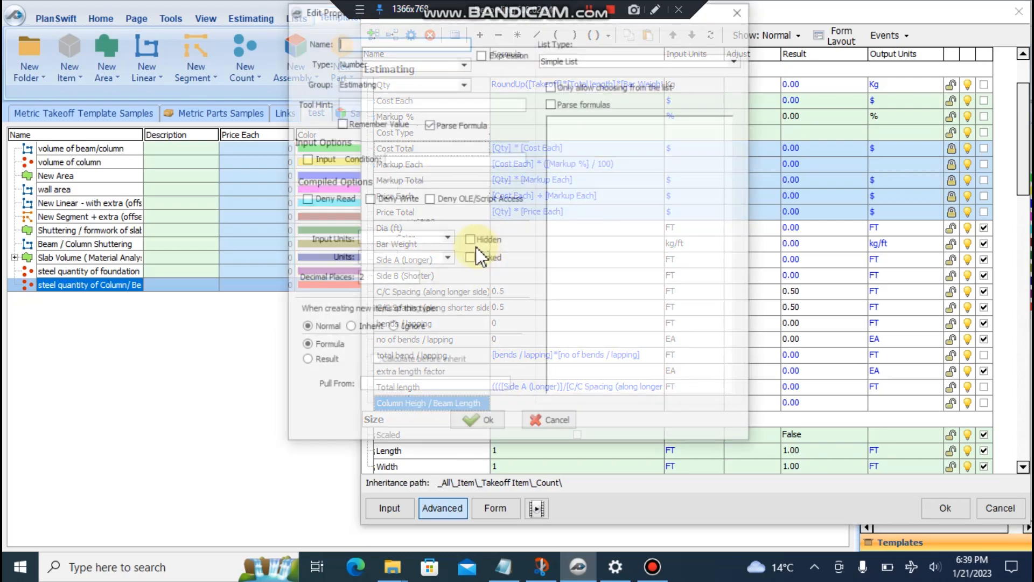
type("No of Bar")
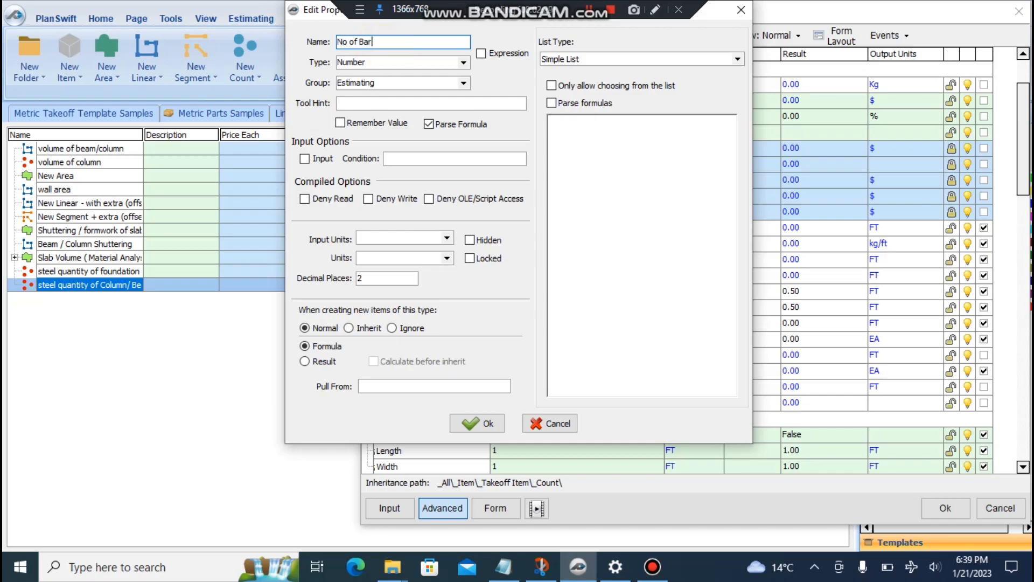
type("s (Longit")
type("udinal")
type("lt")
type("y)")
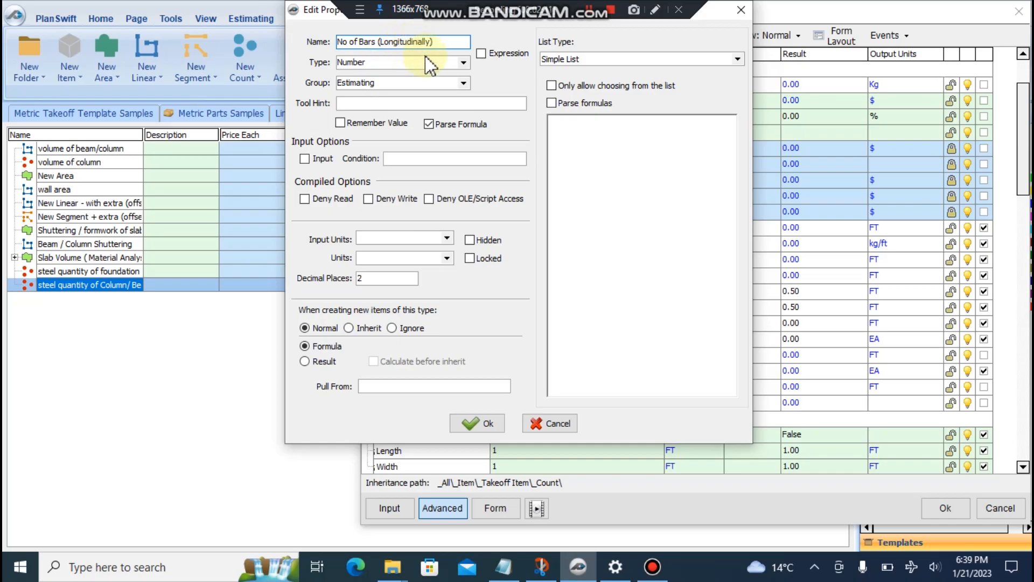
left_click_drag(439, 43, 412, 44)
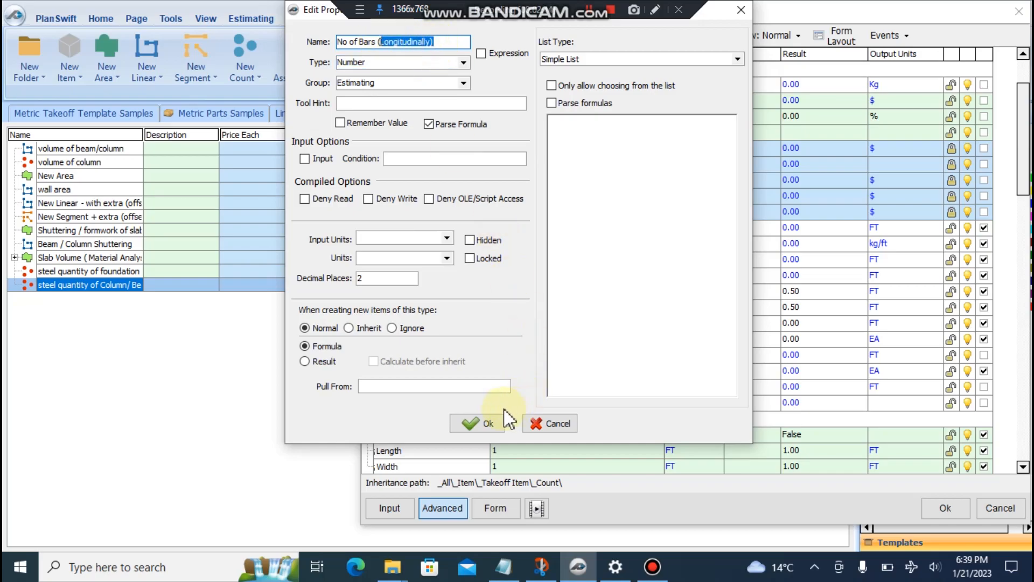
left_click(482, 423)
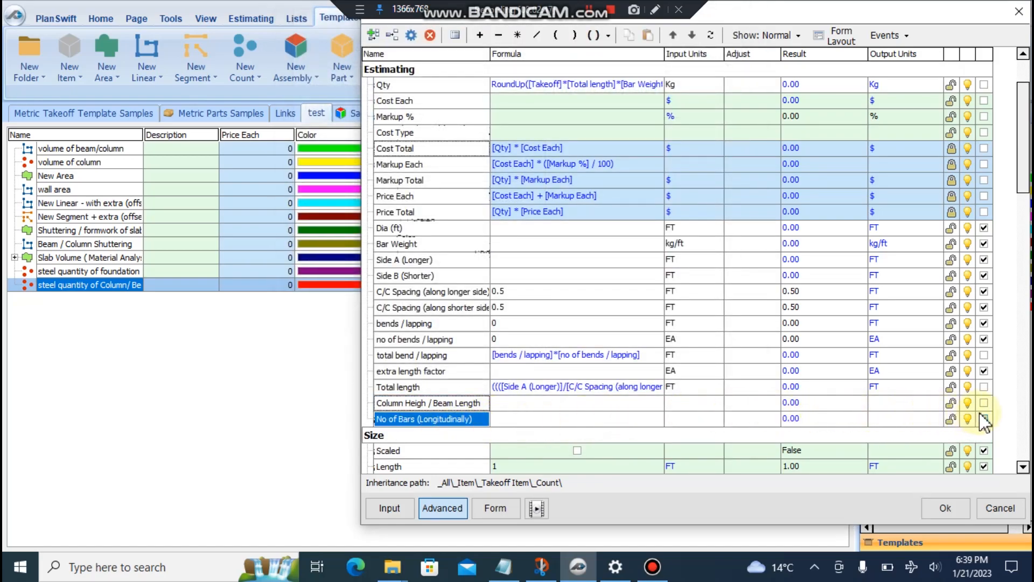
- Tick the flag on both new properties and set their input units to FT
left_click(983, 419)
left_click(984, 402)
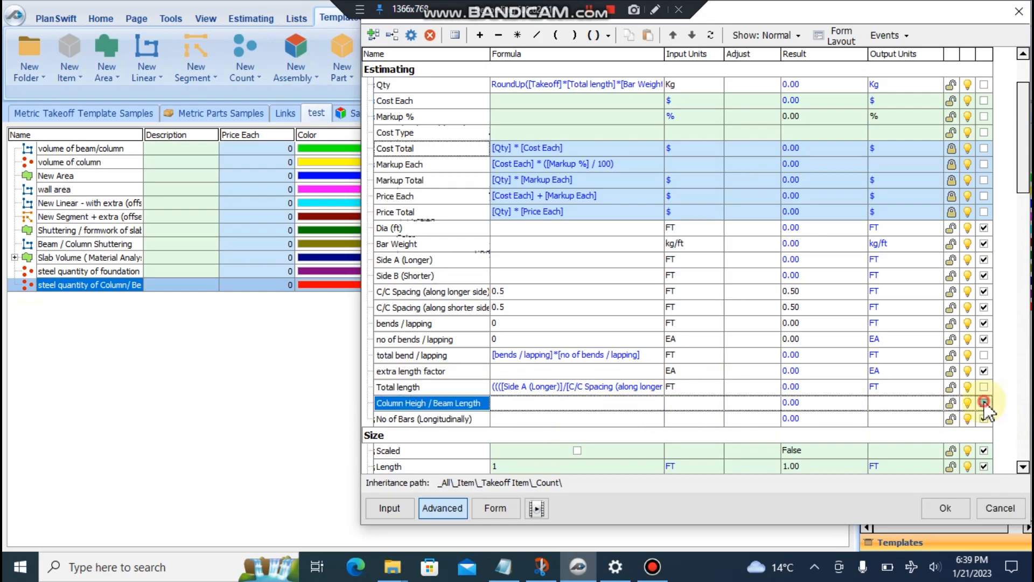
left_click(718, 403)
left_click(716, 403)
left_click(704, 423)
left_click(717, 419)
left_click(716, 419)
left_click(675, 439)
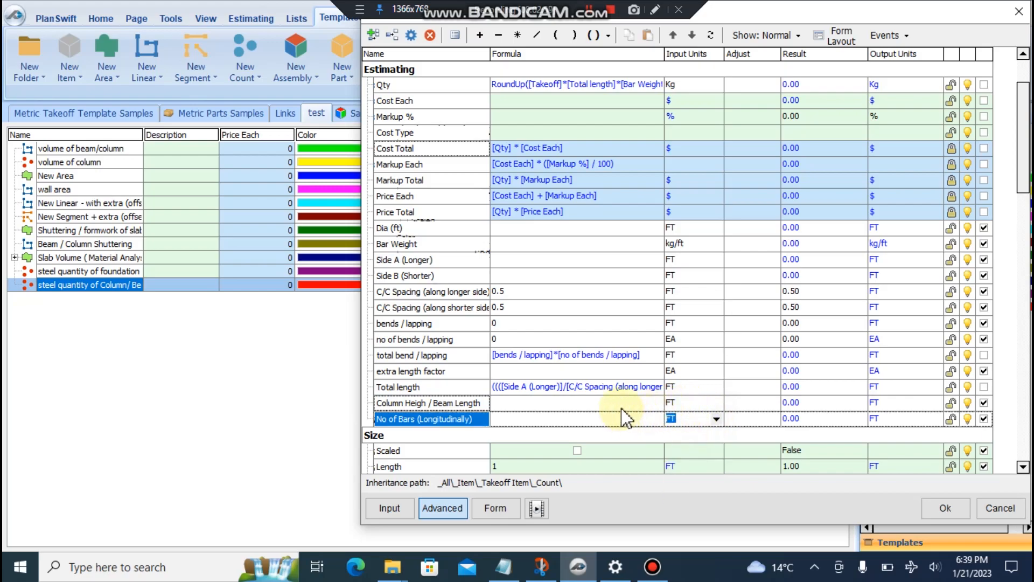
key("alt+Tab")
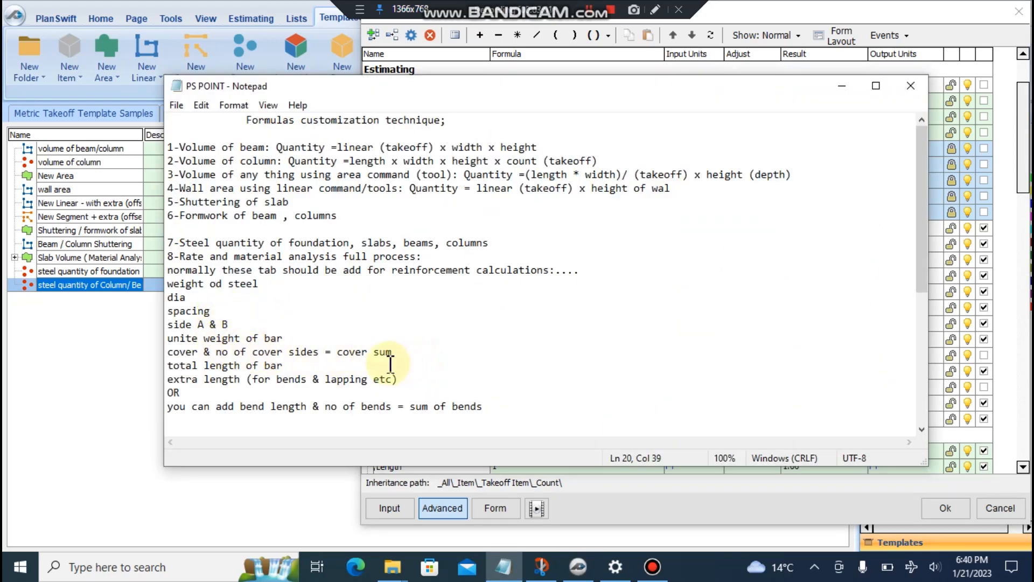
- Add new lines below the bends note and write the bar-length formulas
left_click(486, 406)
key("Return")
key("Return")
key("Return")
left_click(193, 407)
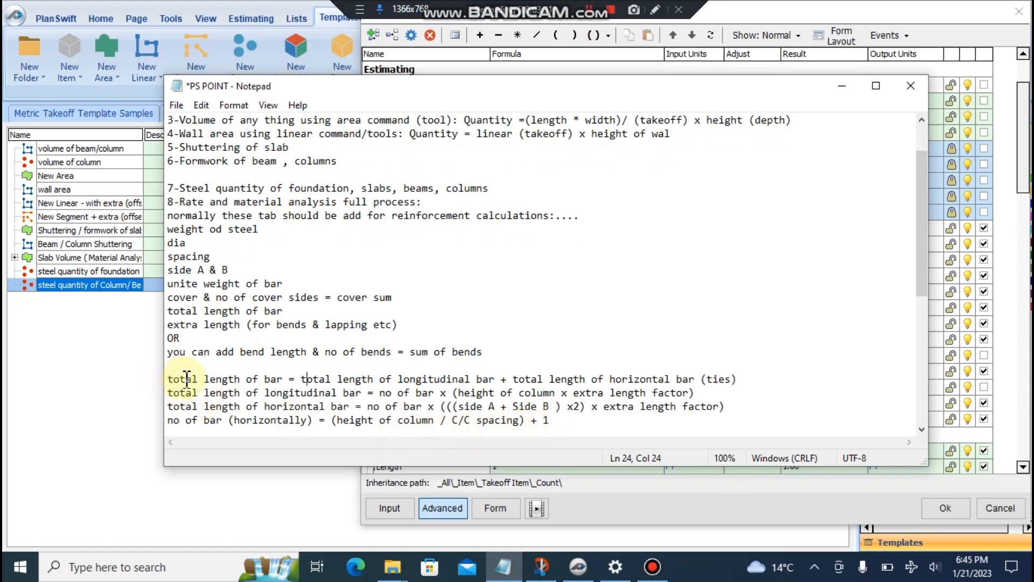
- Highlight the total length of bar, ties and longitudinal bar terms to explain them
left_click_drag(167, 380, 289, 379)
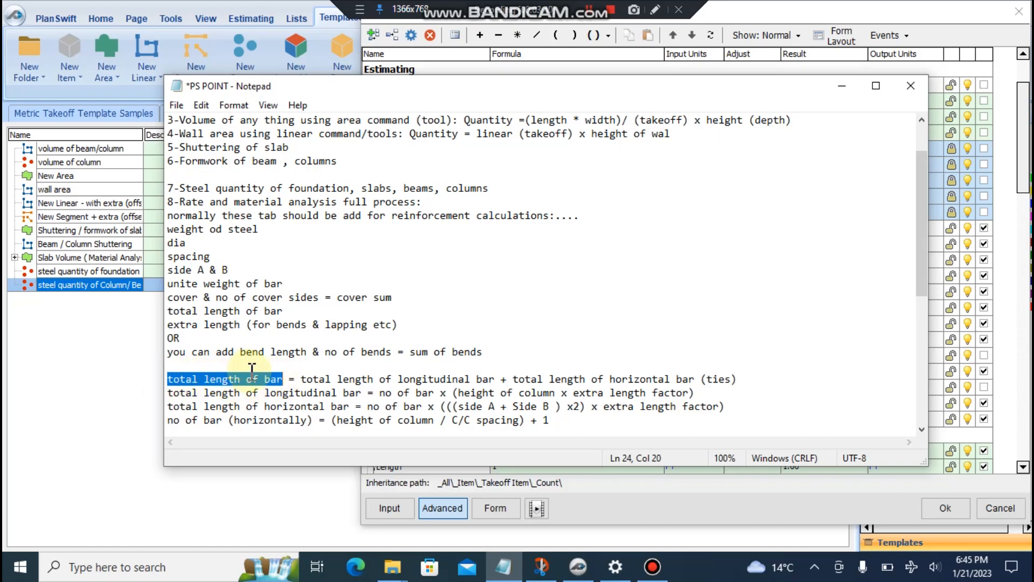
left_click_drag(167, 379, 495, 384)
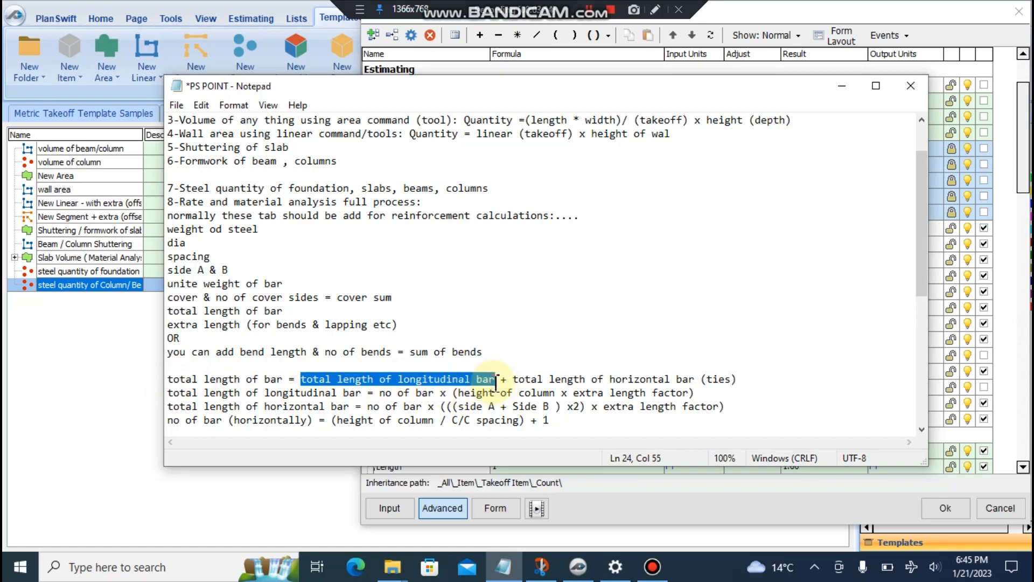
left_click_drag(331, 380, 701, 378)
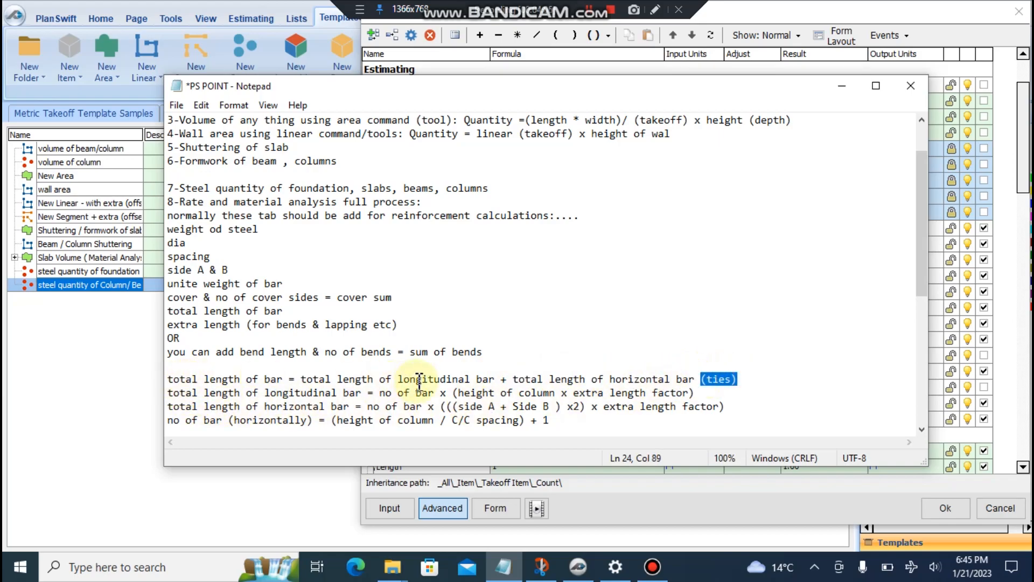
left_click_drag(300, 379, 494, 380)
left_click_drag(168, 393, 434, 397)
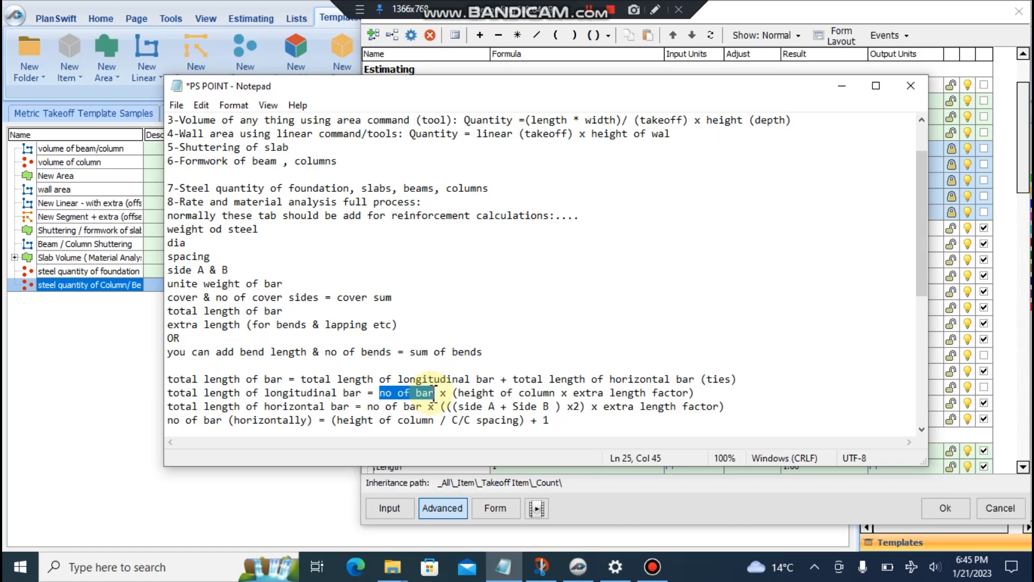
left_click(435, 392)
left_click_drag(435, 393, 380, 392)
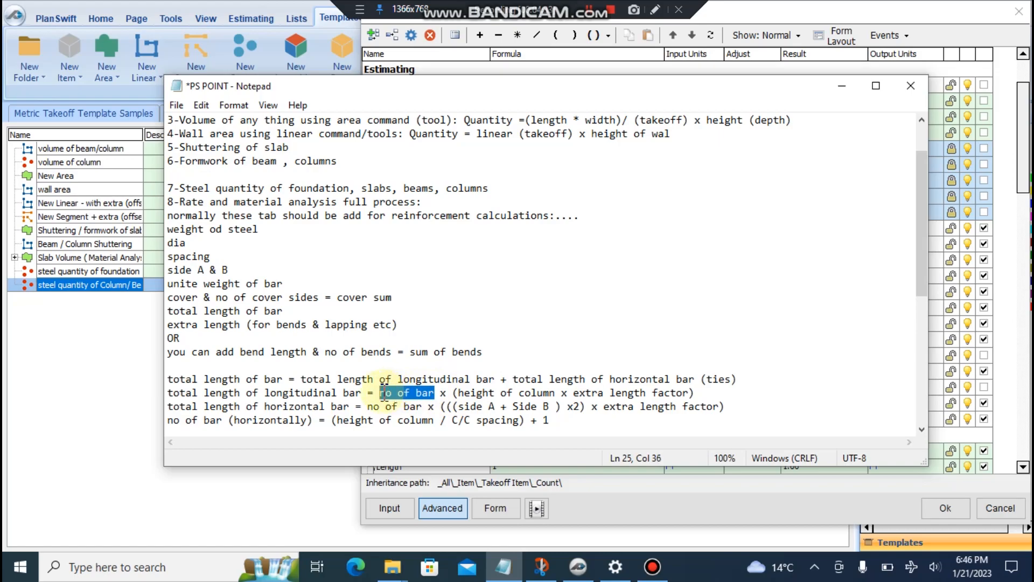
left_click_drag(441, 379, 492, 378)
left_click(446, 392)
left_click_drag(435, 393, 380, 392)
left_click_drag(454, 393, 696, 393)
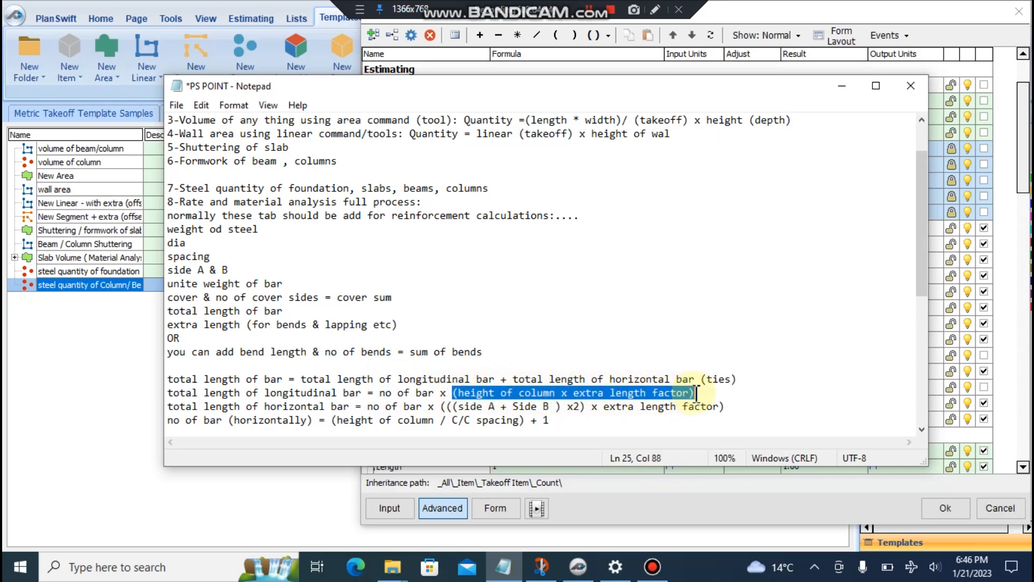
left_click_drag(458, 393, 534, 392)
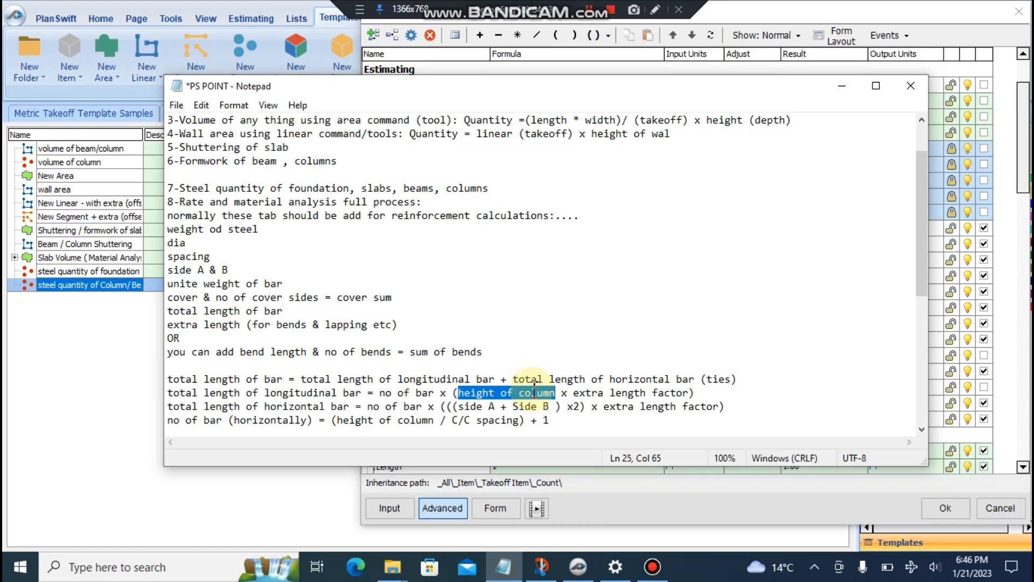
mouse_move(573, 392)
left_mouse_down()
mouse_move(697, 397)
mouse_move(575, 404)
left_mouse_up()
left_click_drag(695, 392, 456, 387)
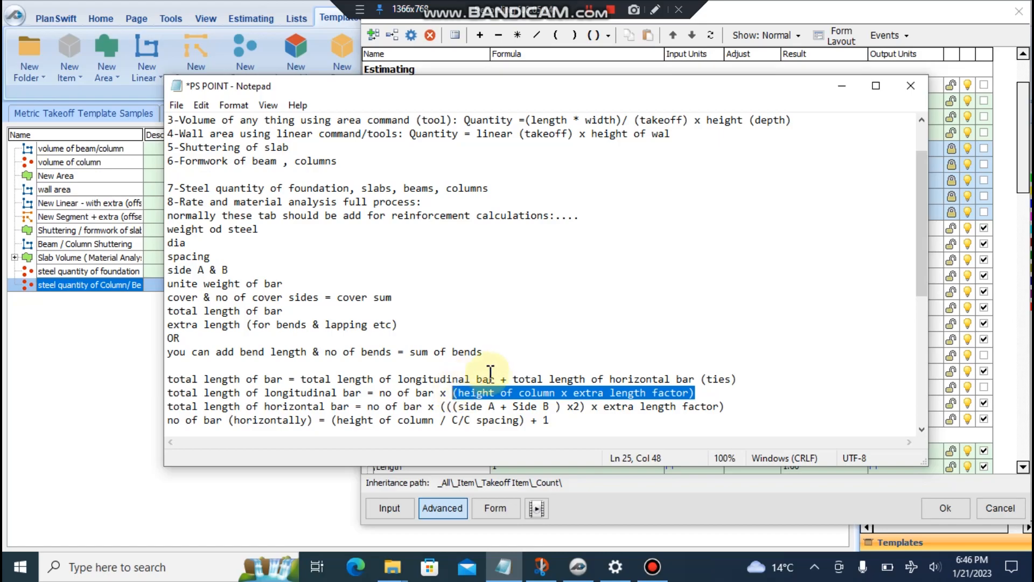
left_click(572, 393)
left_click_drag(457, 393, 687, 394)
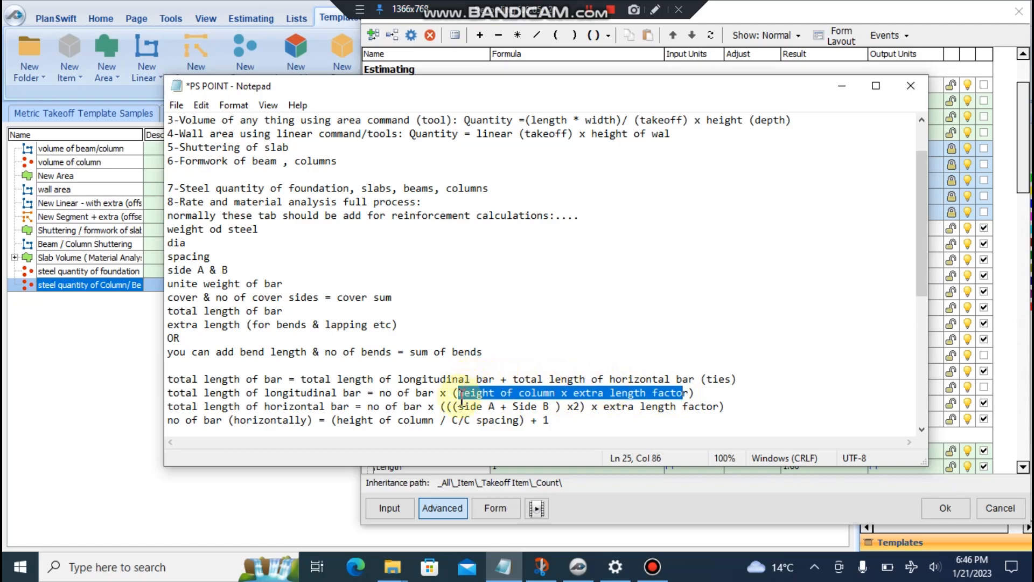
left_click(628, 392)
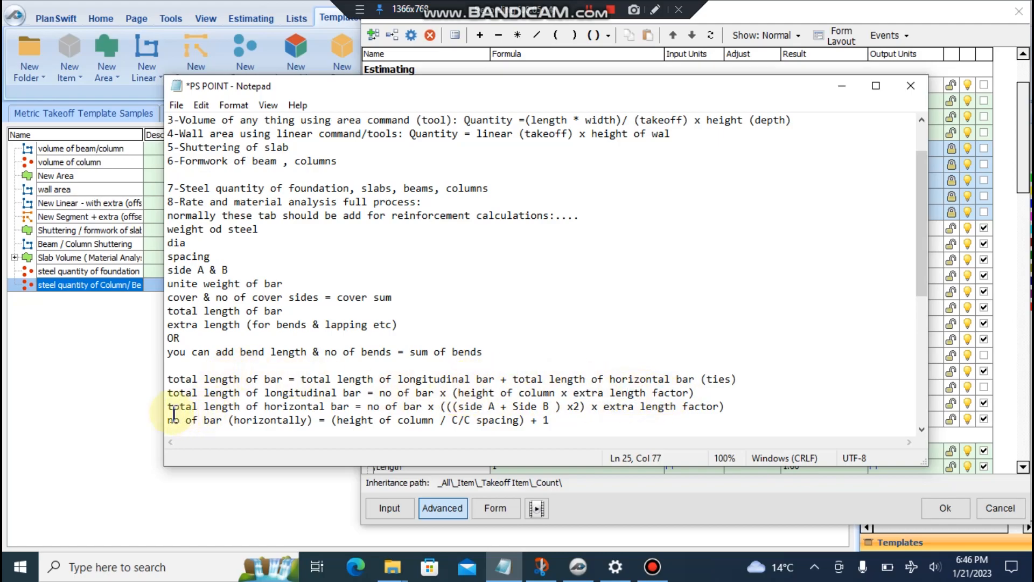
left_click_drag(512, 380, 695, 379)
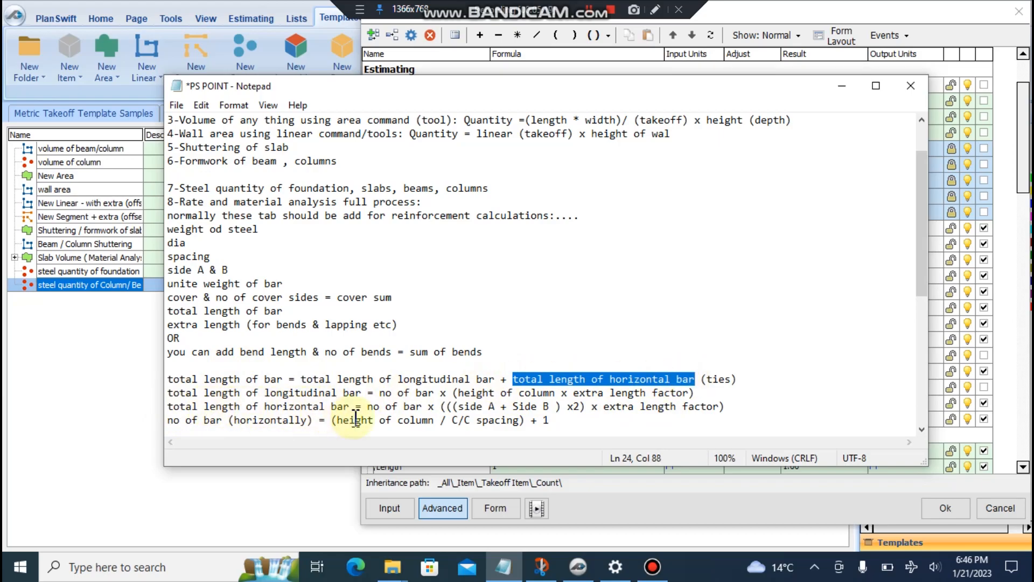
left_click_drag(361, 406, 734, 407)
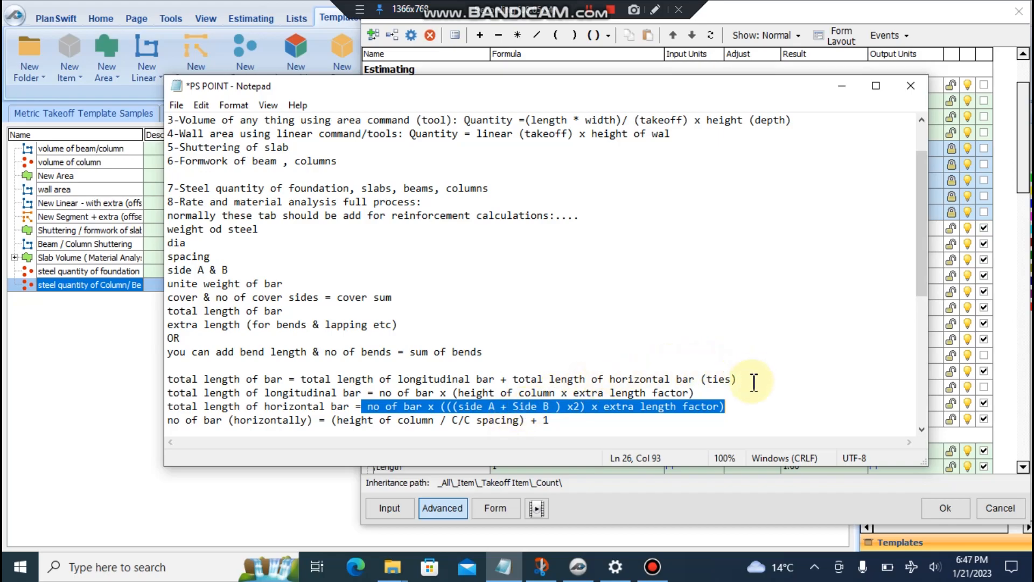
left_click_drag(458, 406, 553, 407)
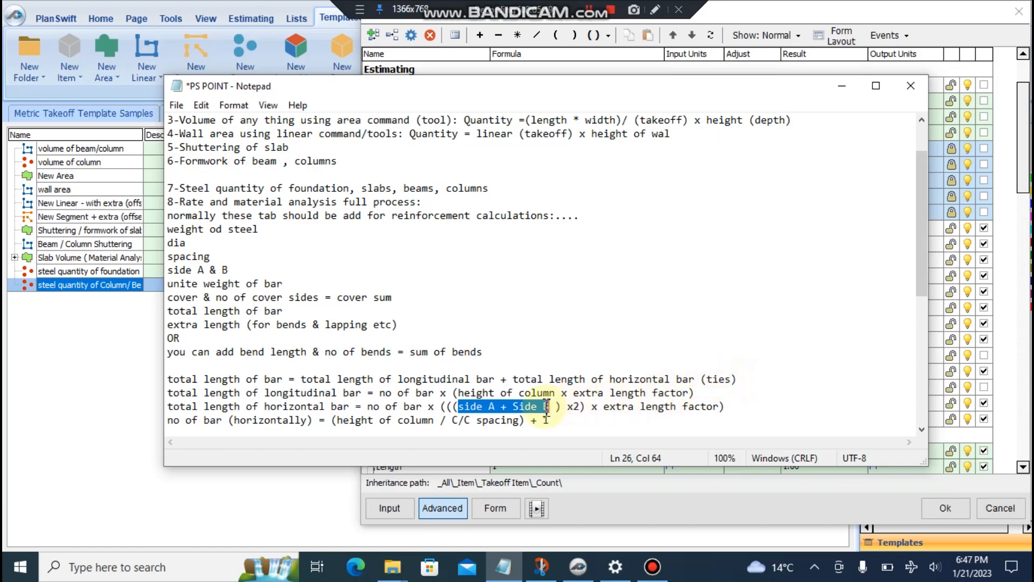
- Highlight side A, extra length factor and no of bar in the horizontal bar length formula
left_click_drag(459, 406, 553, 412)
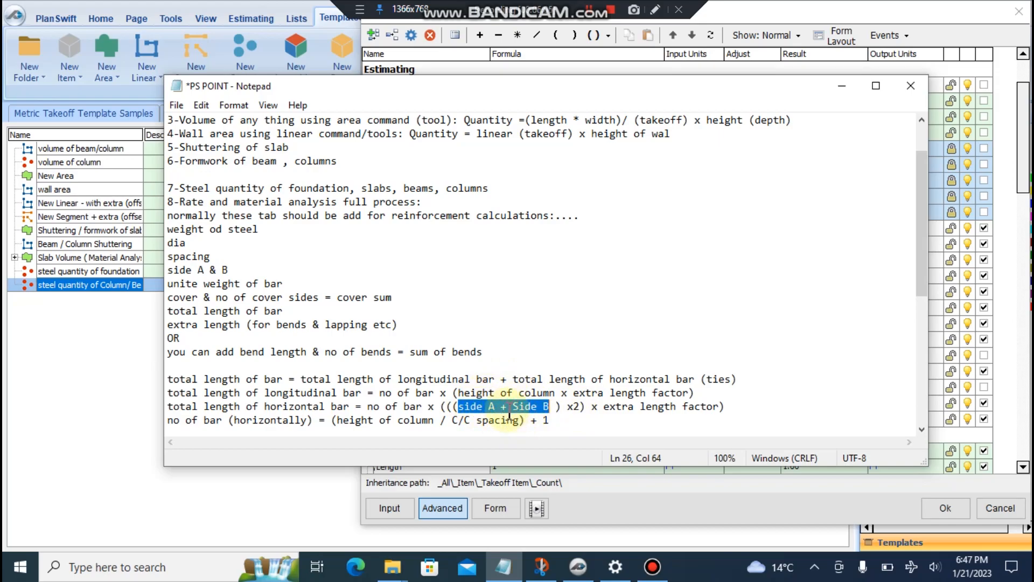
left_click_drag(604, 406, 710, 408)
left_click_drag(604, 407, 714, 408)
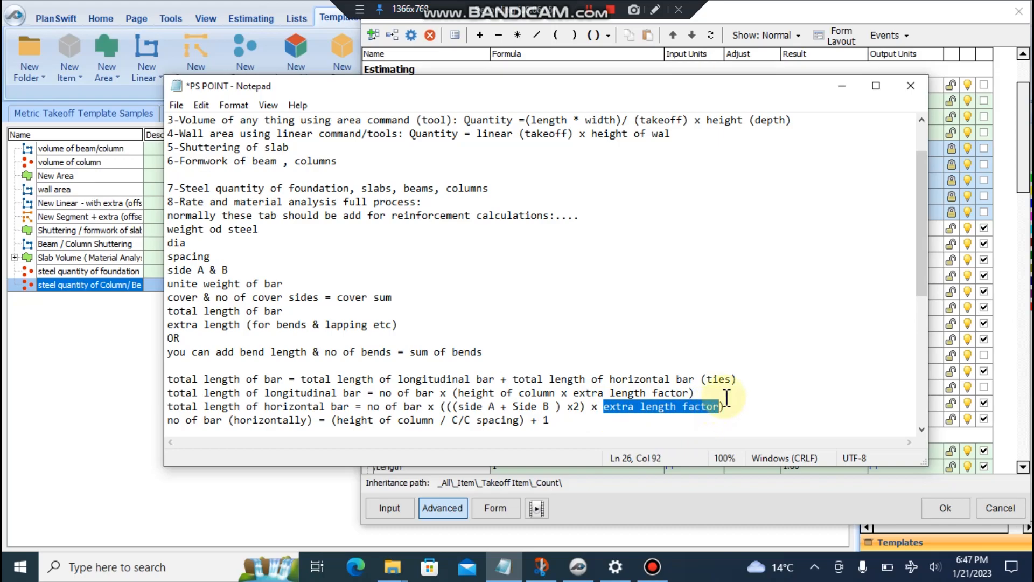
left_click(652, 408)
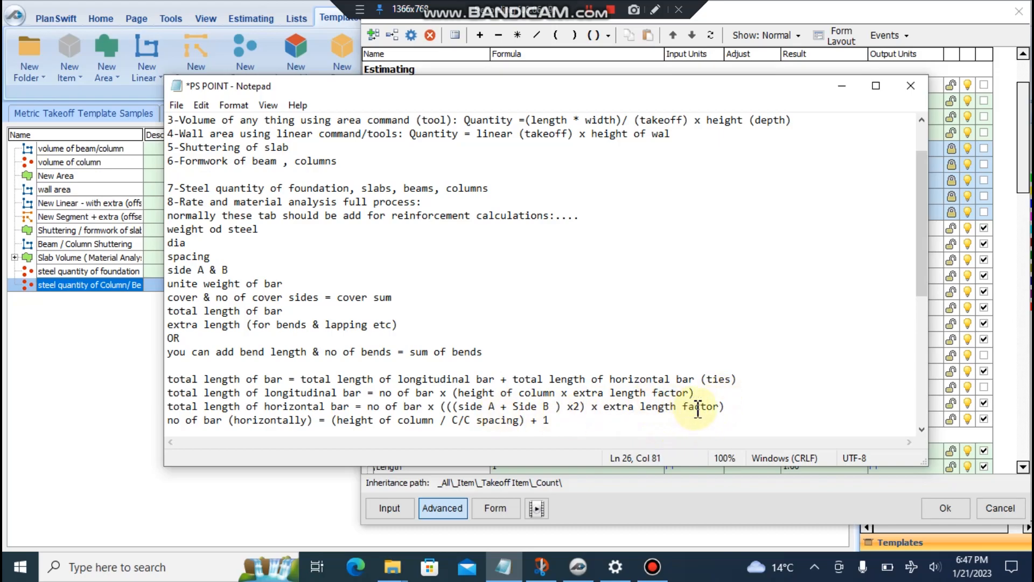
left_click_drag(718, 407, 604, 408)
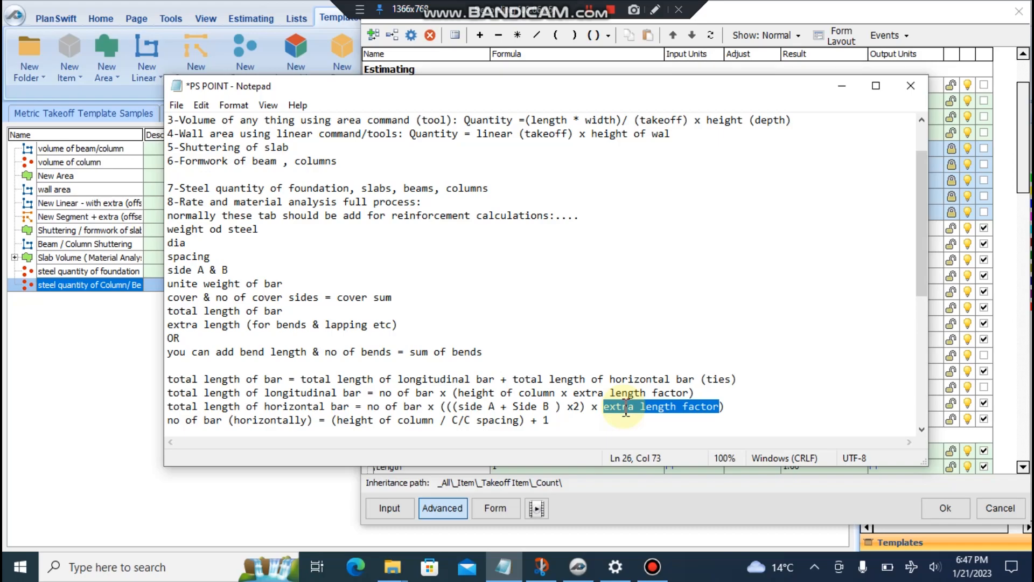
left_click_drag(368, 406, 421, 407)
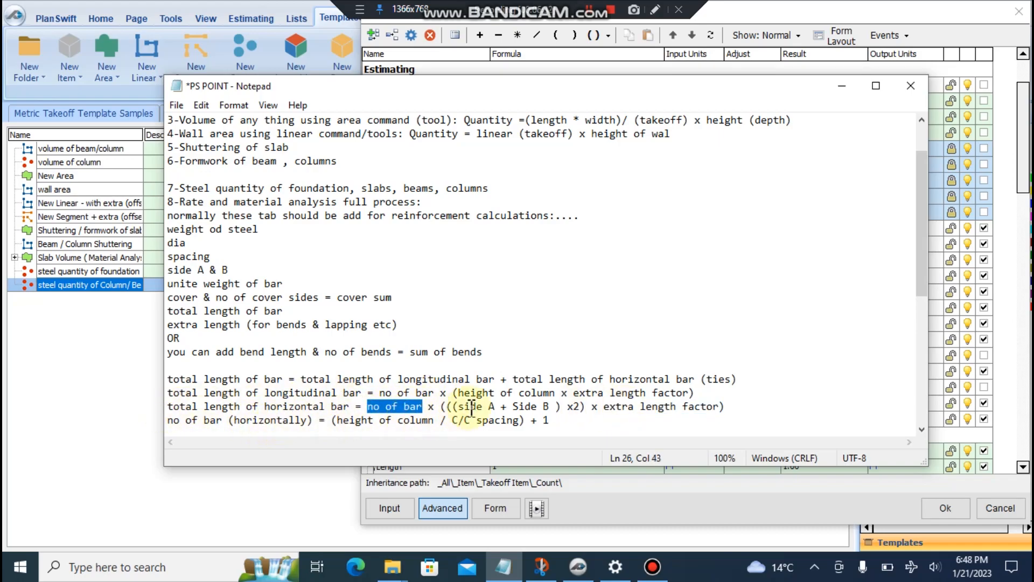
- Explain the bar-count formula terms (no of bar horizontally, height of column, + 1), then minimize Notepad
left_click_drag(173, 420, 311, 425)
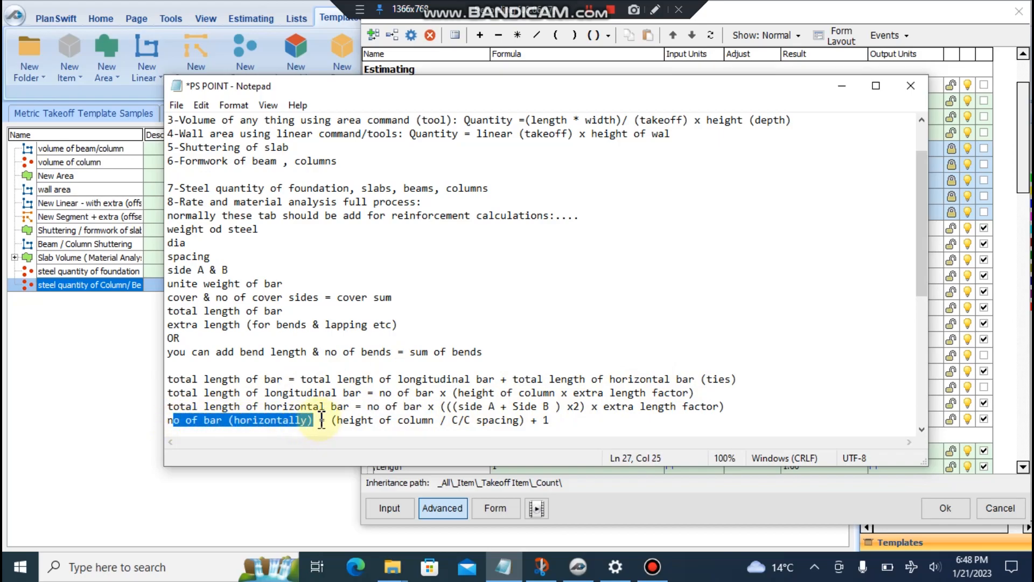
left_click(327, 420)
left_click_drag(339, 421, 515, 426)
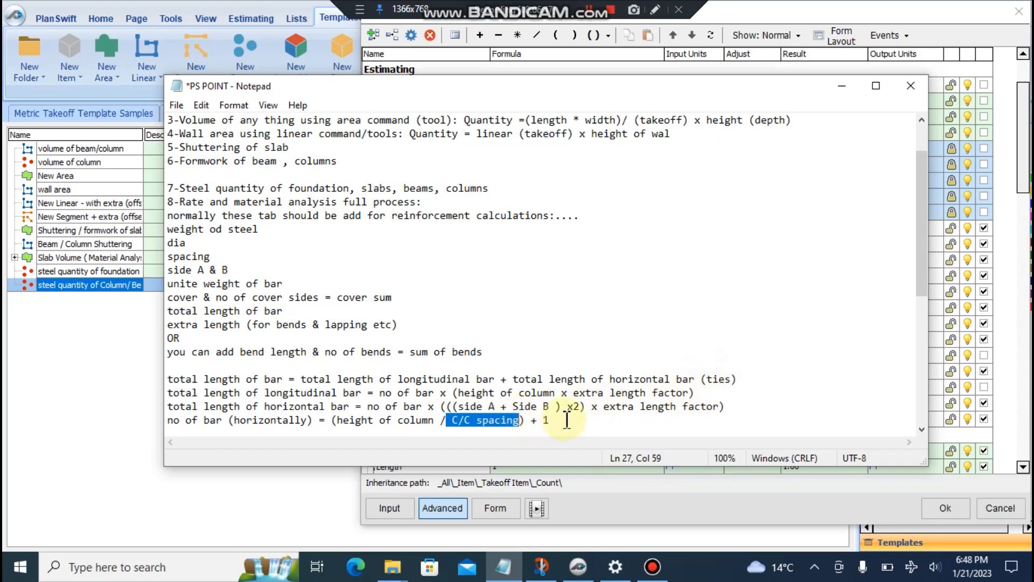
left_click_drag(562, 420, 525, 421)
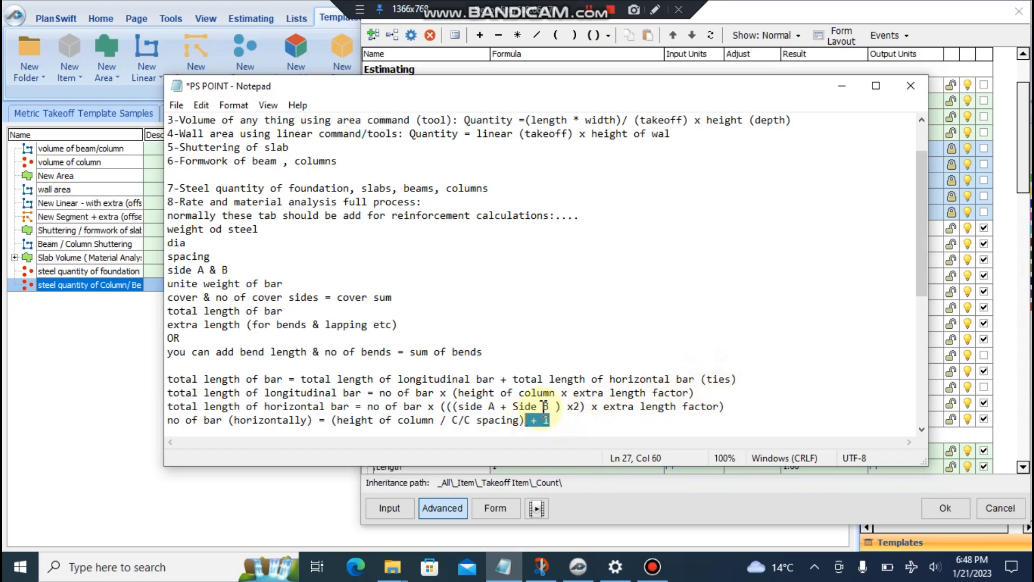
left_click(842, 89)
left_click(372, 35)
- Rename the shorter-side C/C spacing property to 'C/C Spacing (Ties)'
left_click(731, 12)
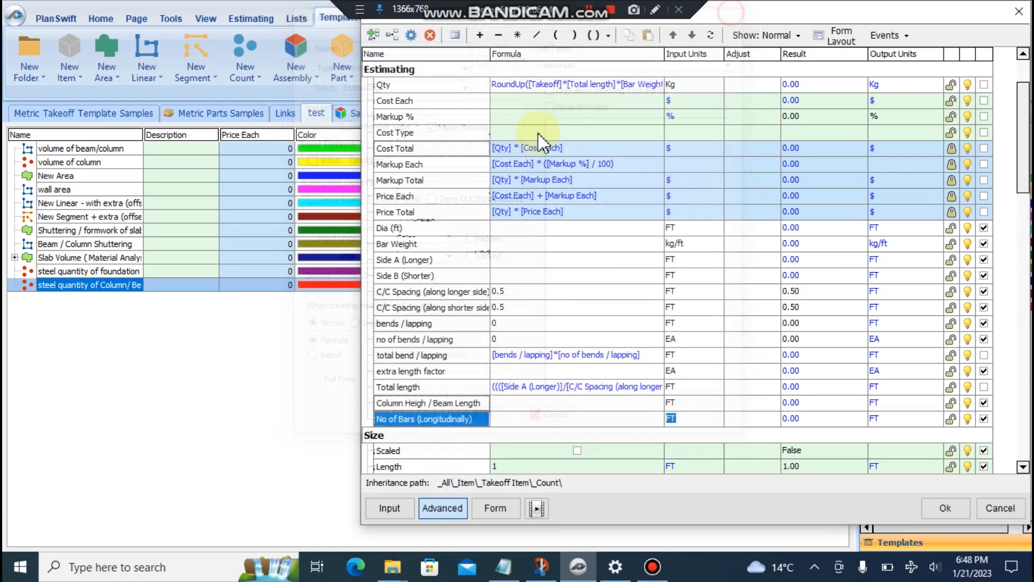
left_click(434, 308)
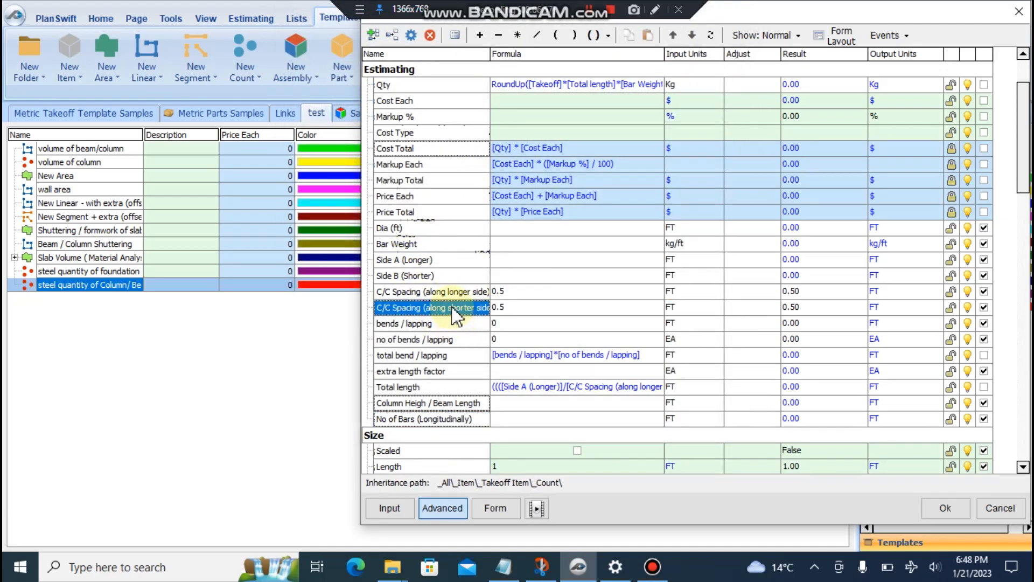
double_click(459, 308)
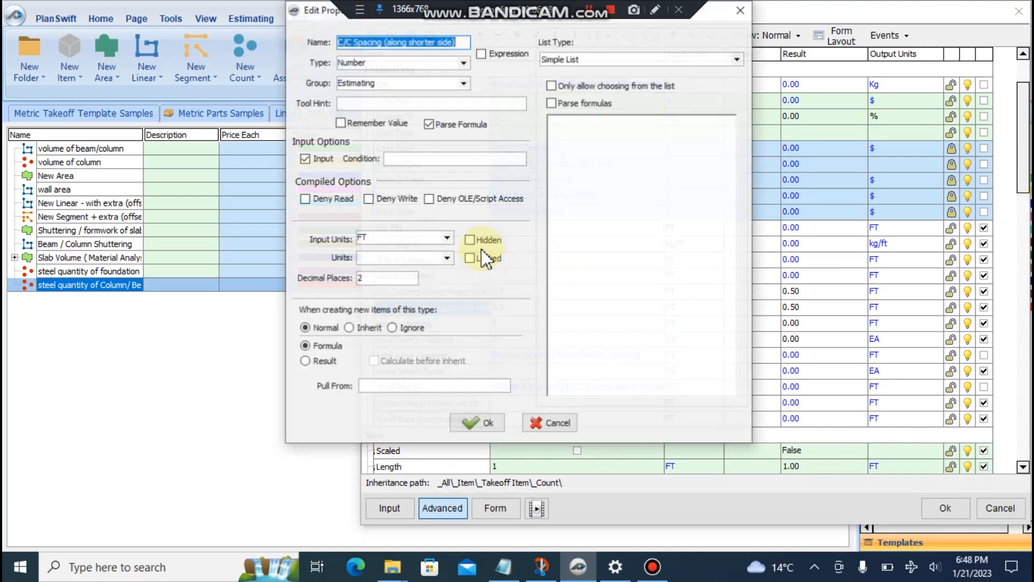
left_click(454, 41)
key("BackSpace")
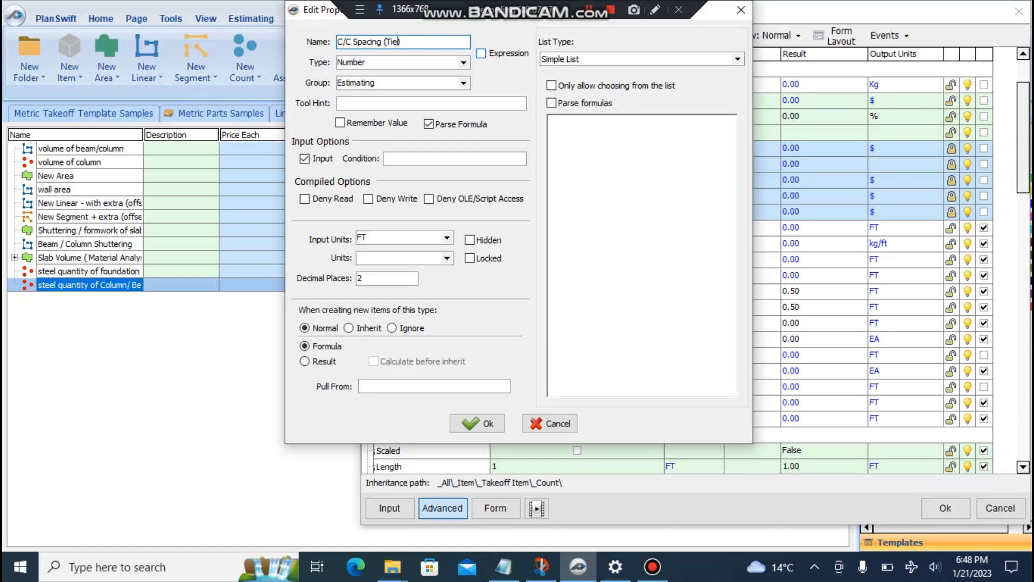
left_click(474, 422)
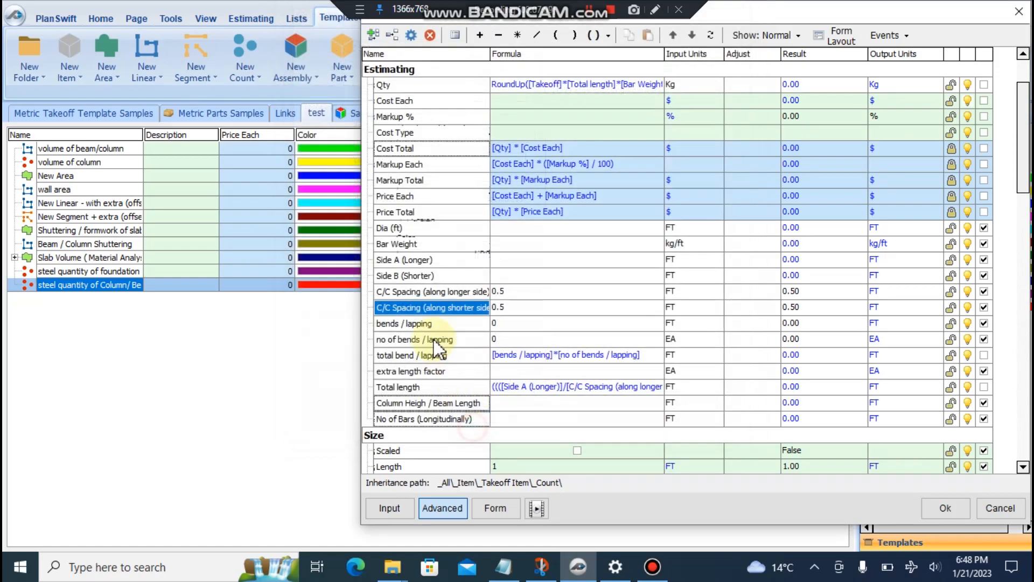
- Delete the longer-side C/C spacing property
left_click(422, 291)
right_click(423, 293)
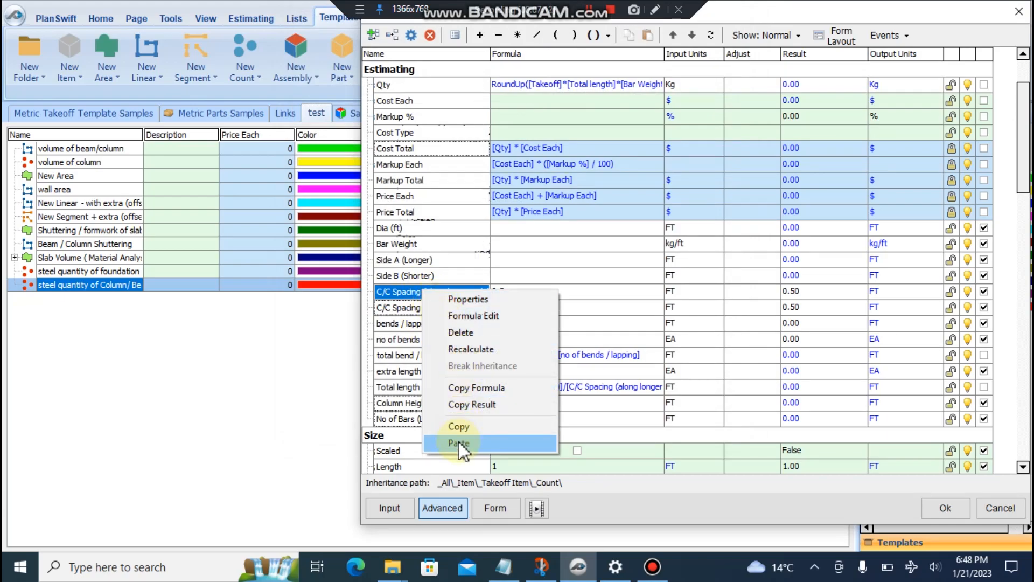
left_click(467, 328)
left_click(560, 284)
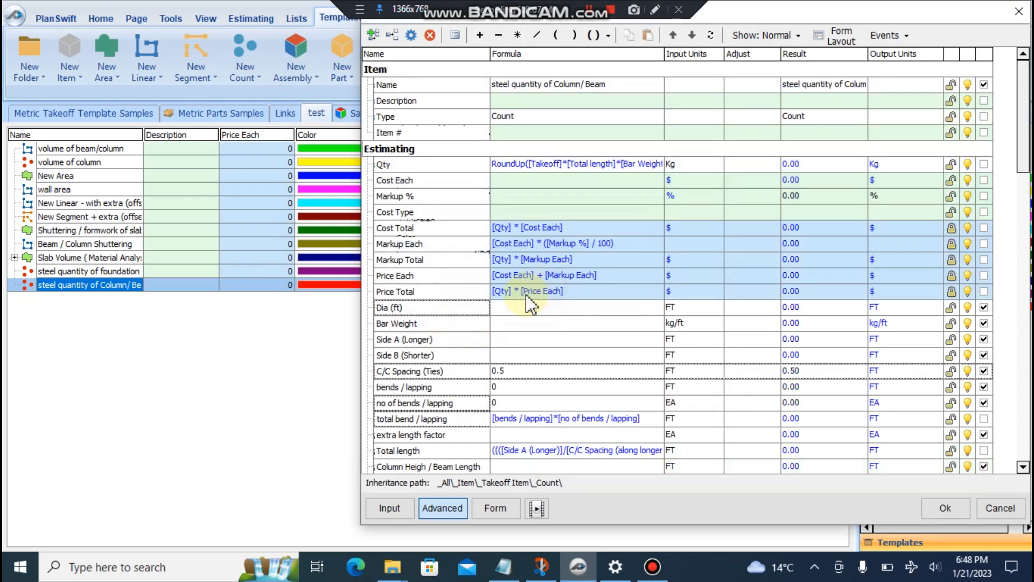
scroll(501, 347, "down", 1)
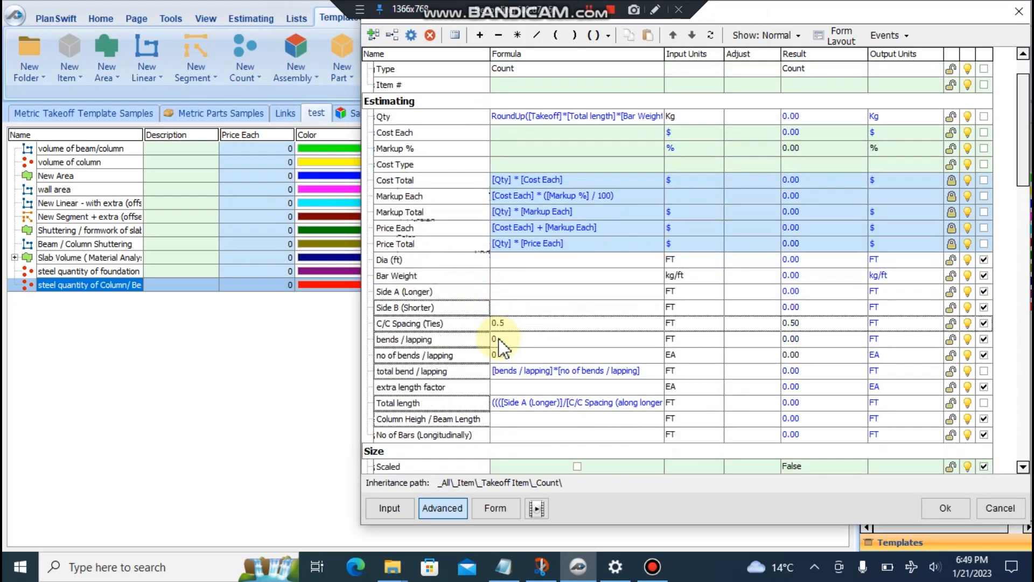
left_click(504, 567)
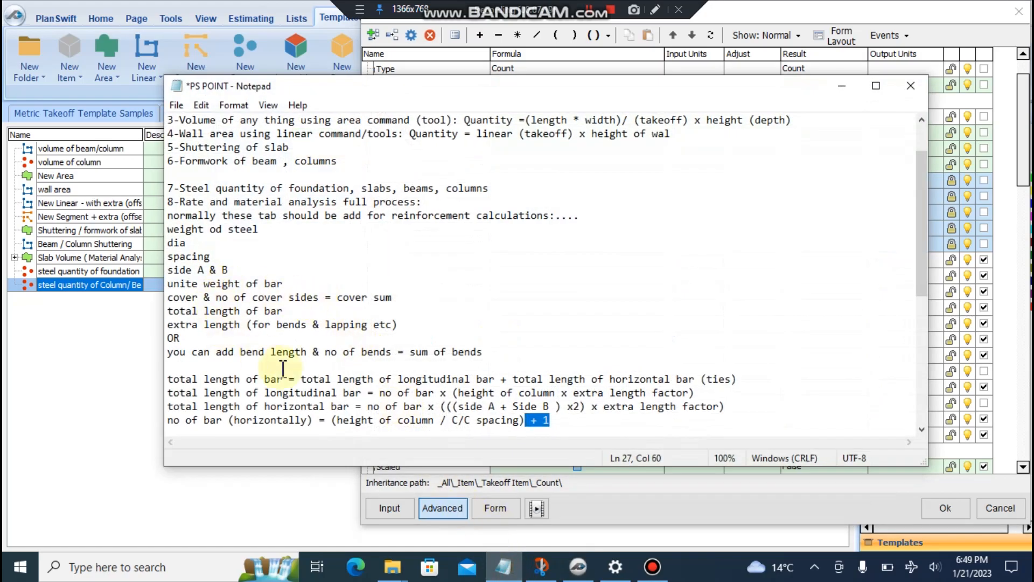
left_click_drag(168, 379, 525, 162)
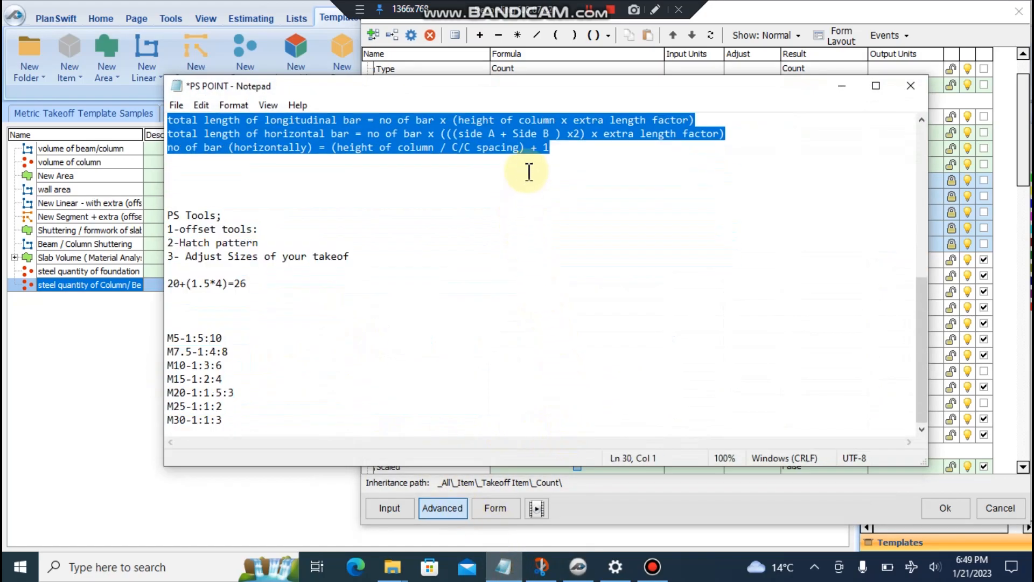
scroll(414, 255, "up", 2)
scroll(415, 254, "up", 3)
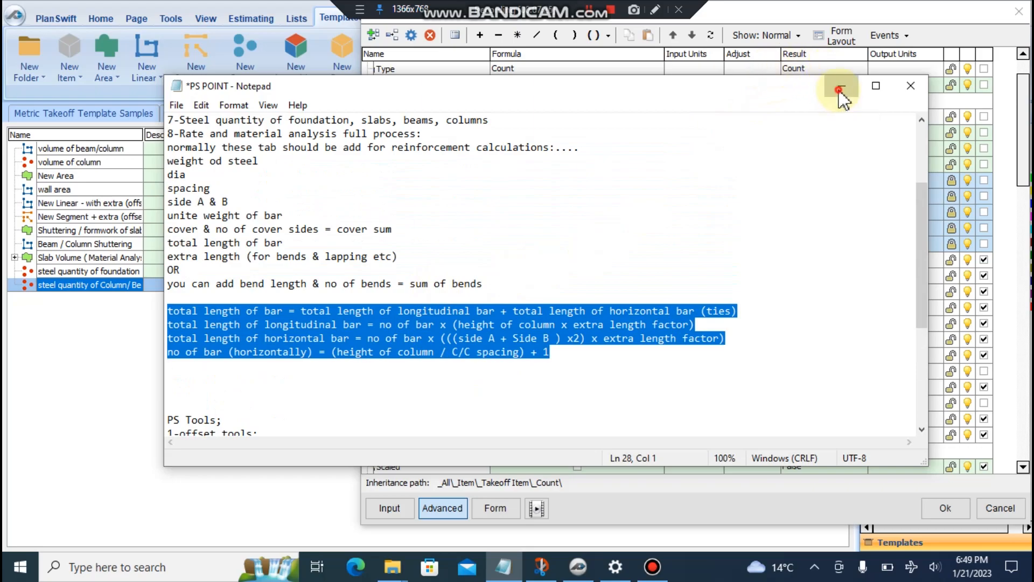
left_click(840, 90)
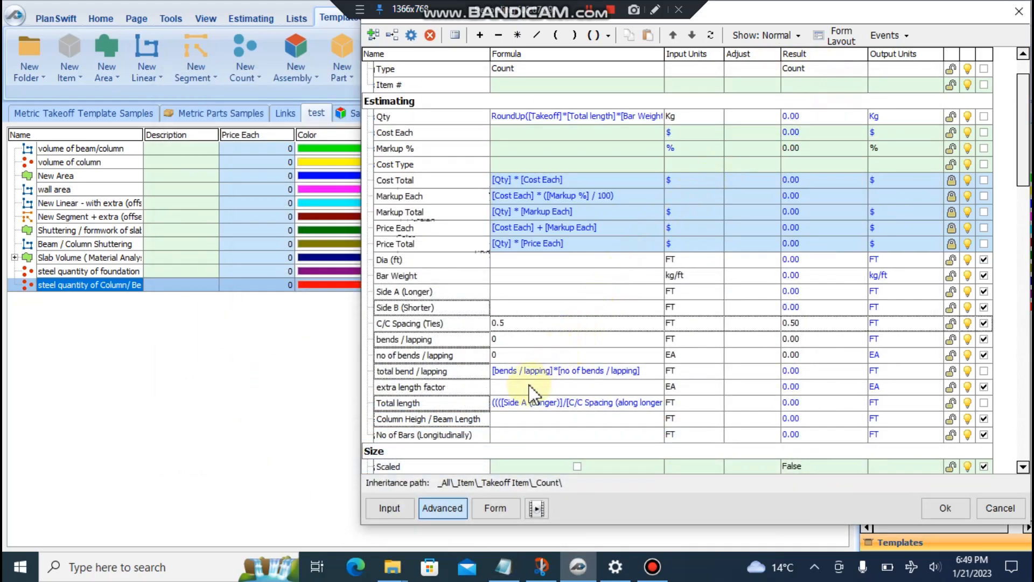
- Add 'Total Length of Longitudinal Bar' and 'Total Length of Horizontal Bar' properties with FT units
left_click(373, 34)
type("Total Length of Lon")
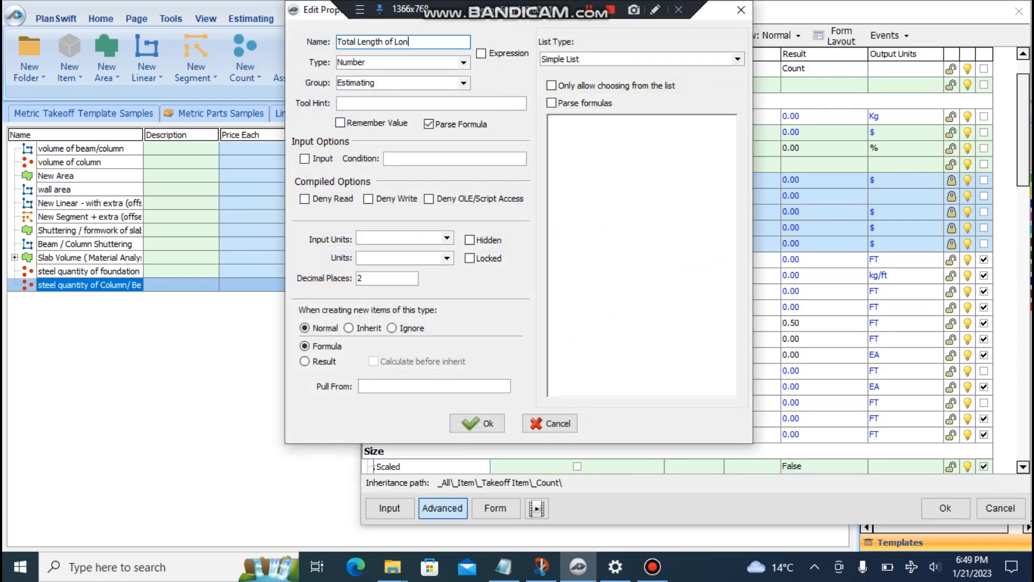
key("BackSpace")
key("BackSpace")
type("ar")
left_click(477, 423)
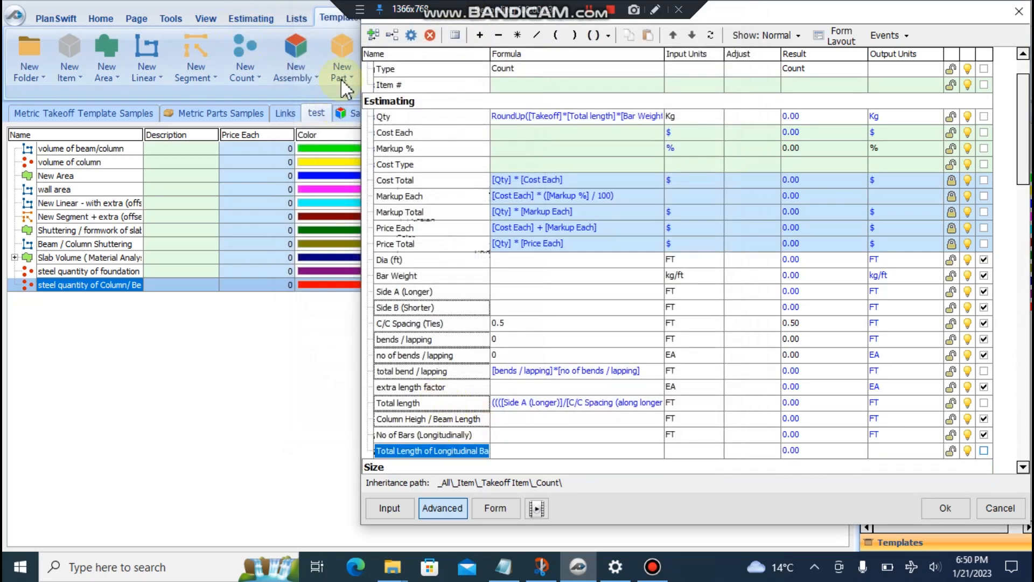
double_click(411, 43)
type("h of HorizontalBar")
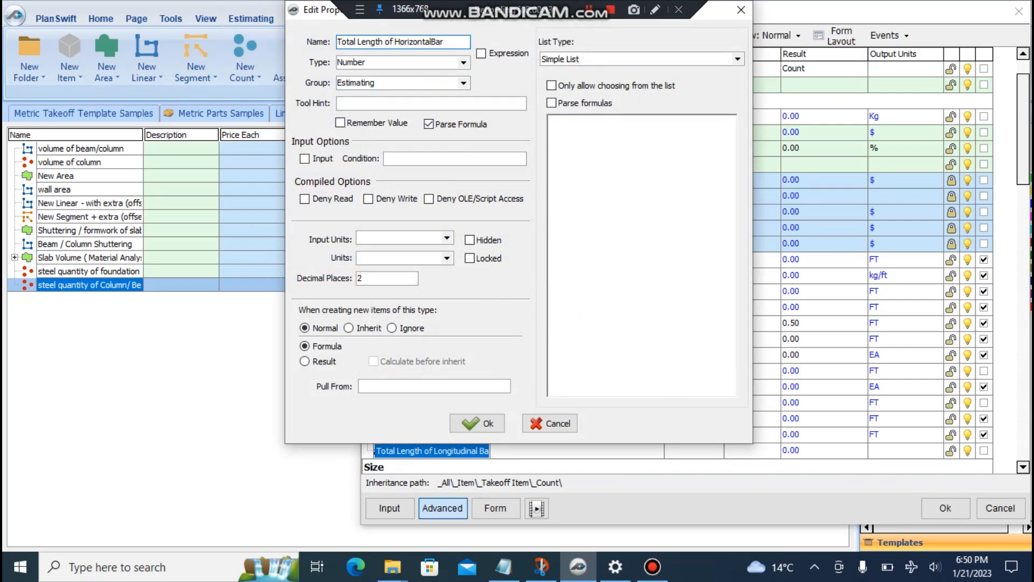
left_click(474, 422)
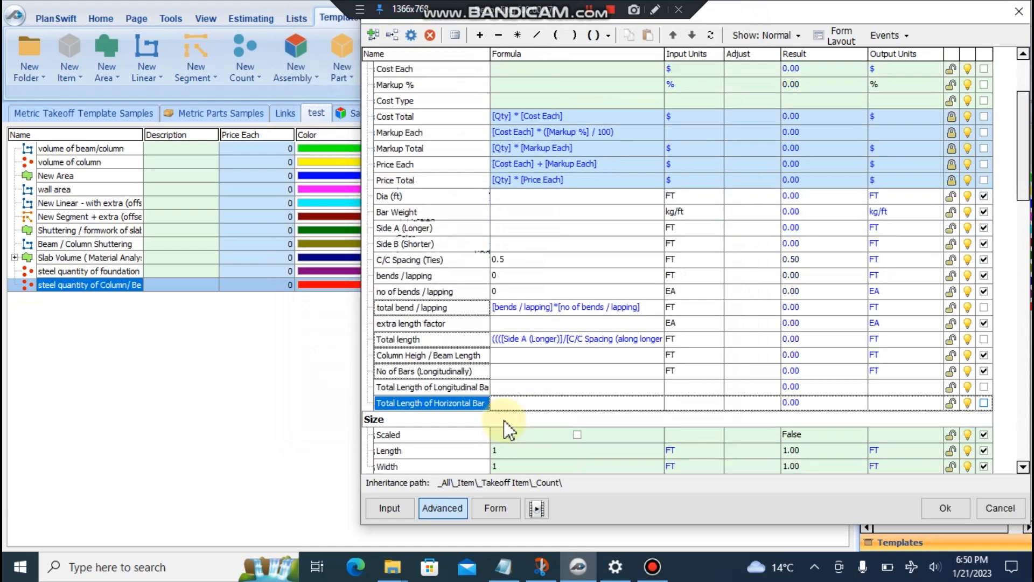
left_click(715, 387)
left_click(684, 410)
left_click(713, 403)
- Delete the existing formula from the Total length property
left_click(696, 426)
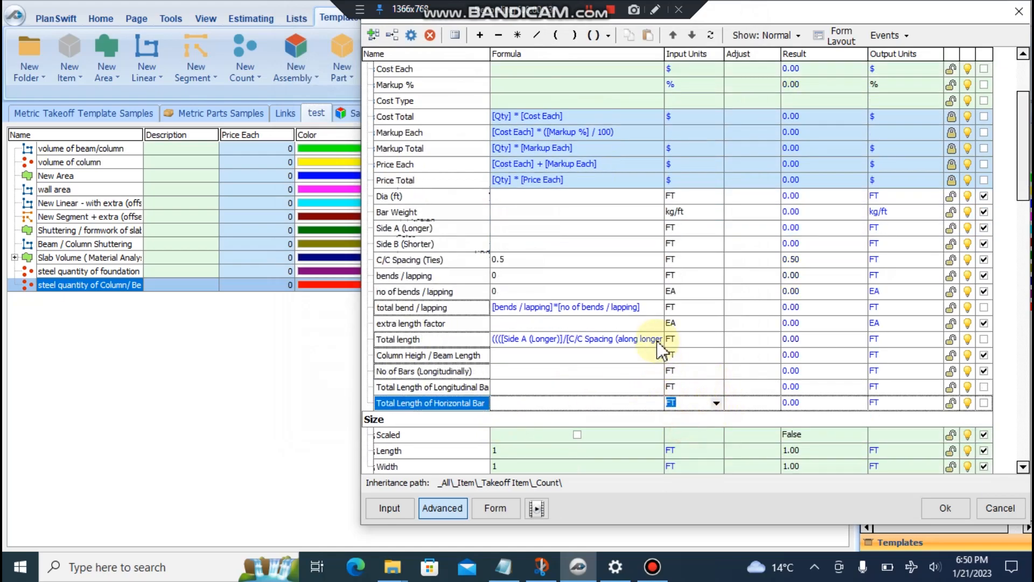
double_click(658, 341)
key("ctrl+a")
left_click(405, 190)
left_click_drag(583, 214, 347, 190)
key("Delete")
- Enter extra length factor 1.2, Dia (ft) 0.032 and Bar Weight 0.188
left_click(570, 392)
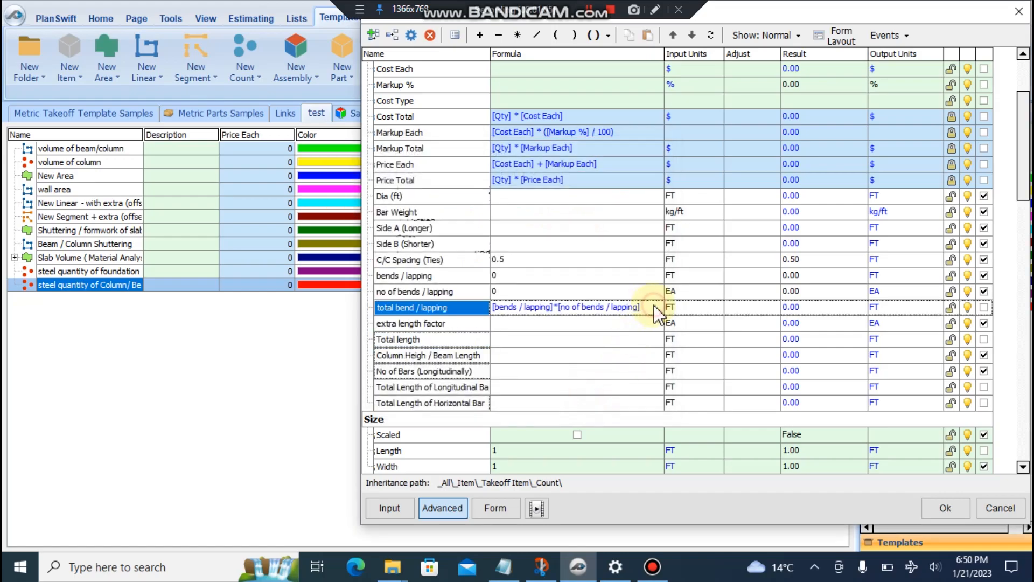
left_click(526, 325)
type("1.2")
left_click(555, 278)
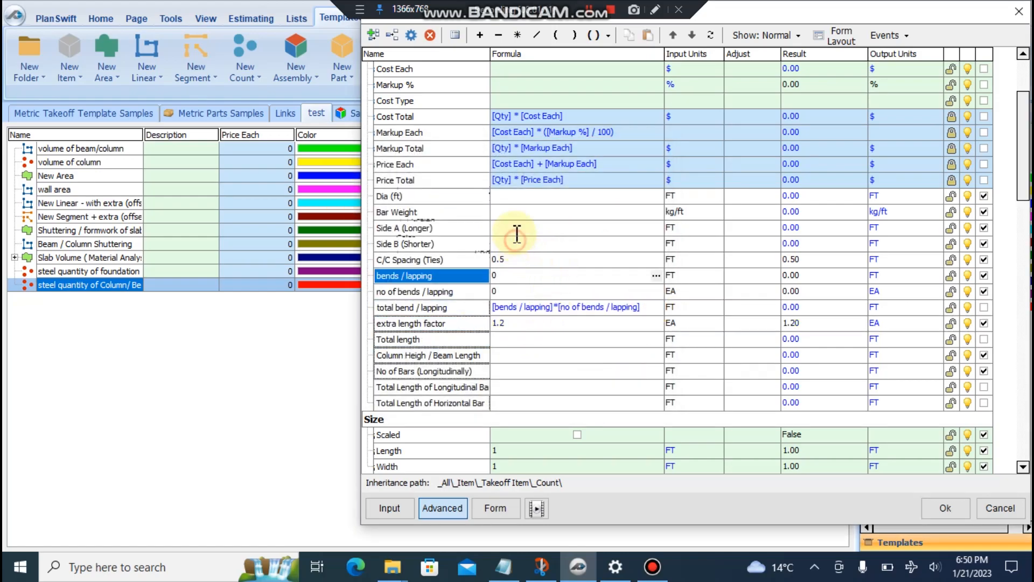
left_click(515, 242)
left_click(505, 201)
type("0.032")
left_click(506, 212)
type("0.188")
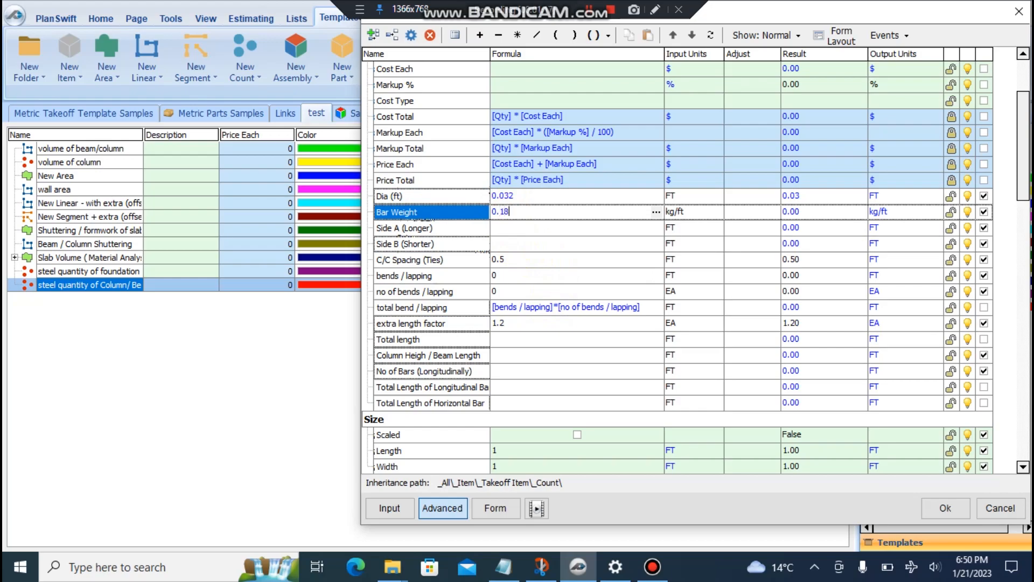
left_click(509, 228)
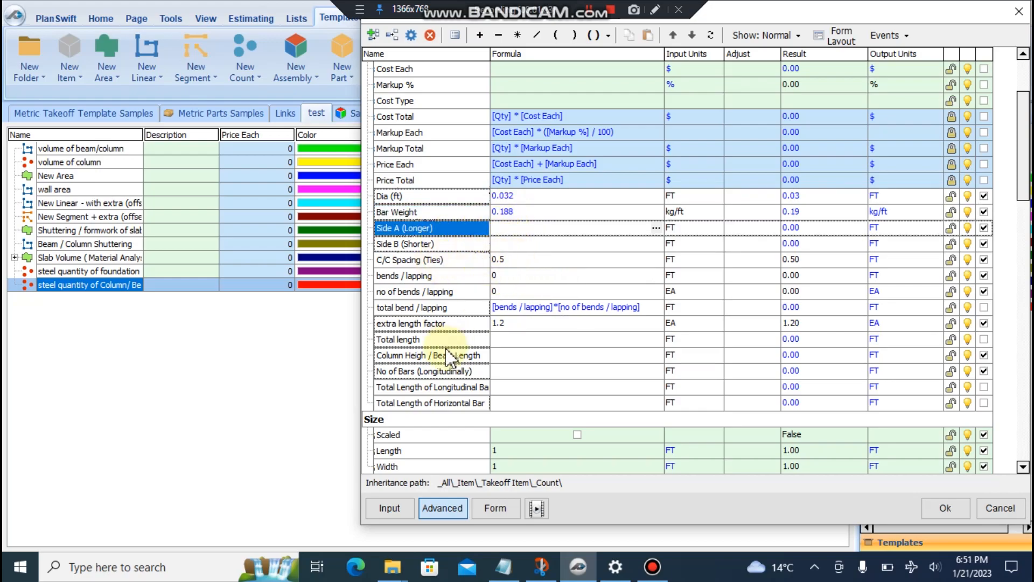
- Make Total length the sum of the longitudinal and horizontal bar lengths
scroll(468, 366, "down", 1)
left_click_drag(461, 340, 571, 292)
type("+")
key("Down")
key("Down")
key("Down")
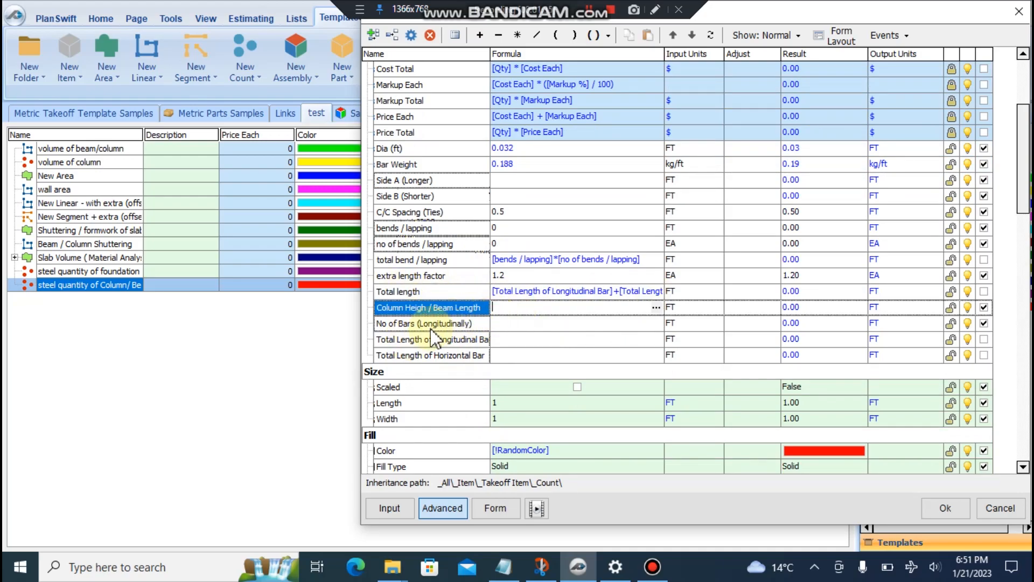
- Copy the longitudinal bar formula line from the Notepad notes
left_click(505, 566)
left_click(238, 332)
left_click_drag(168, 325, 695, 326)
key("ctrl+c")
left_click(842, 85)
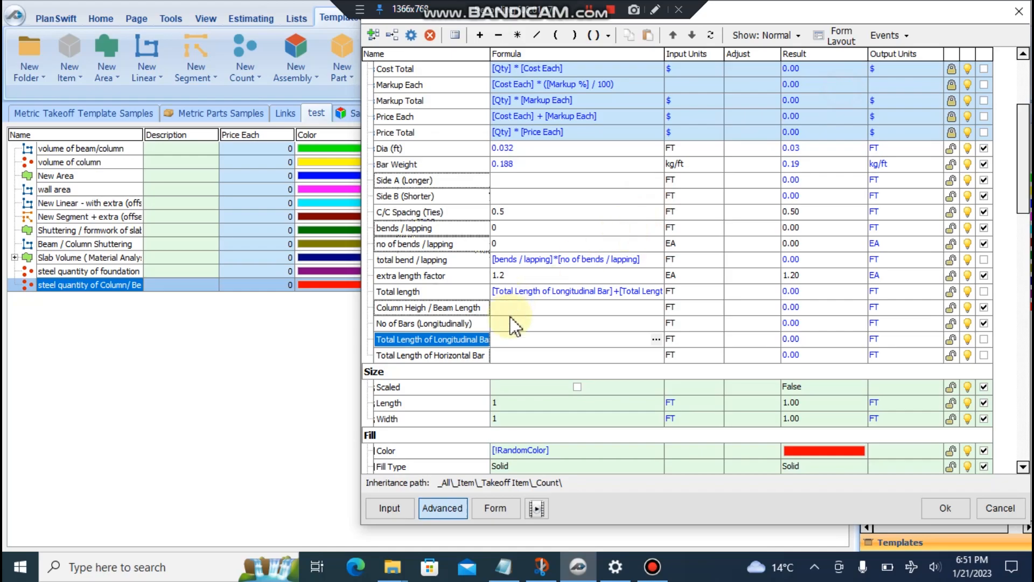
- Set longitudinal bar length to RoundUp of No of Bars × Column Heigh × extra length factor
left_click_drag(521, 342, 522, 342)
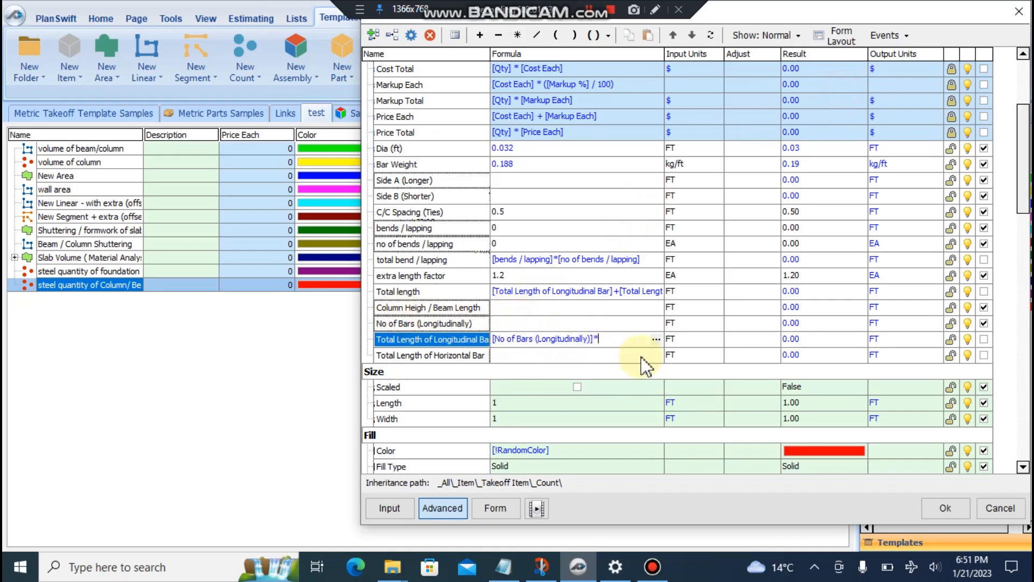
left_click_drag(421, 312, 616, 341)
type("*")
left_click(413, 276)
left_click_drag(435, 293, 631, 340)
left_click(658, 341)
left_click_drag(435, 207, 482, 193)
left_click(421, 201)
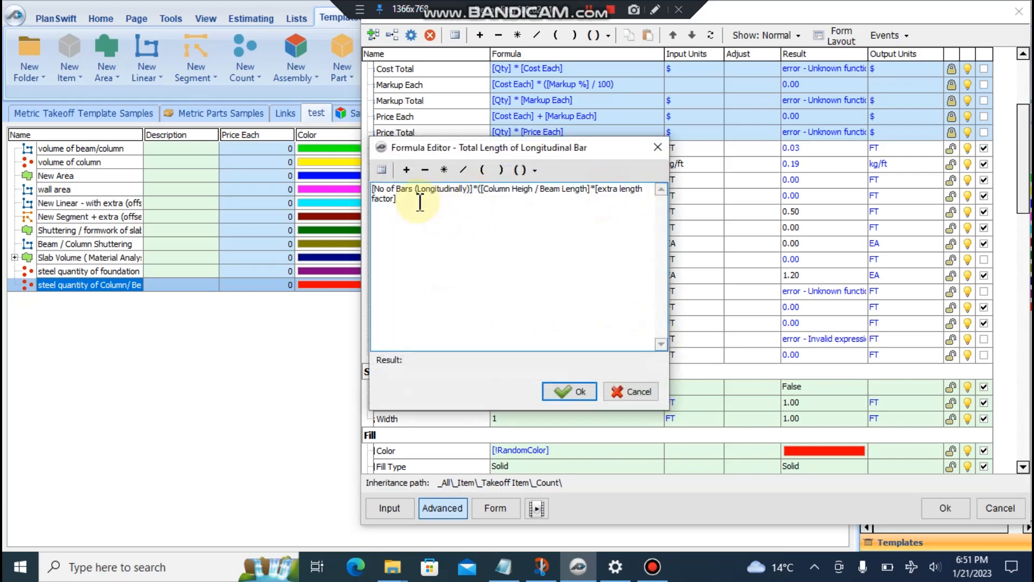
key("ctrl+a")
left_click(535, 169)
left_click(558, 208)
left_click(568, 391)
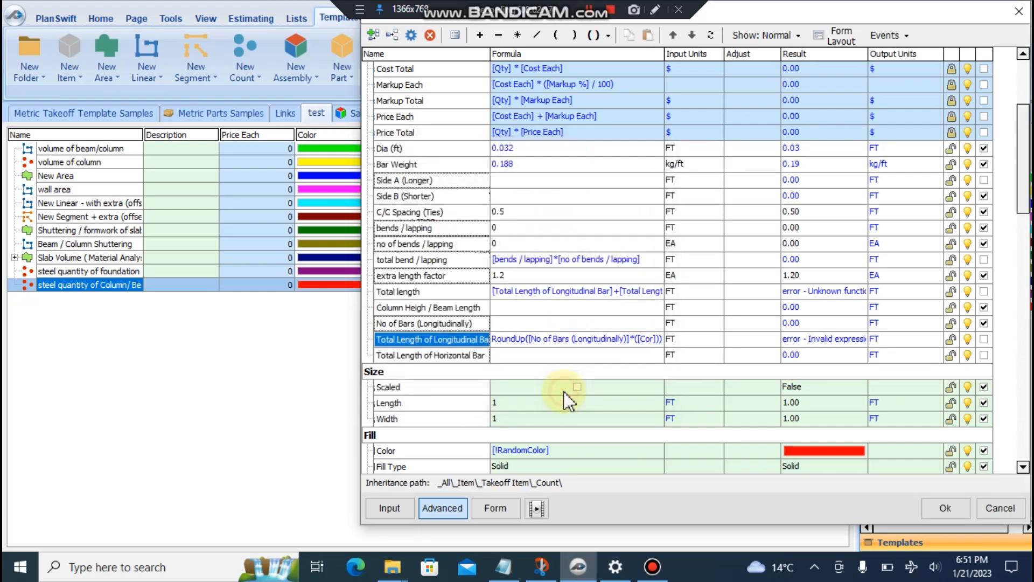
- Review the horizontal bar formula lines in the notes and select Total Length of Horizontal Bar
left_click(504, 567)
left_click_drag(192, 354, 560, 356)
left_click_drag(747, 347, 374, 340)
left_click(841, 86)
left_click(654, 356)
- Add a 'No of ties' property with formula Column Heigh / Beam Length divided by C/C Spacing (Ties)
left_click(372, 35)
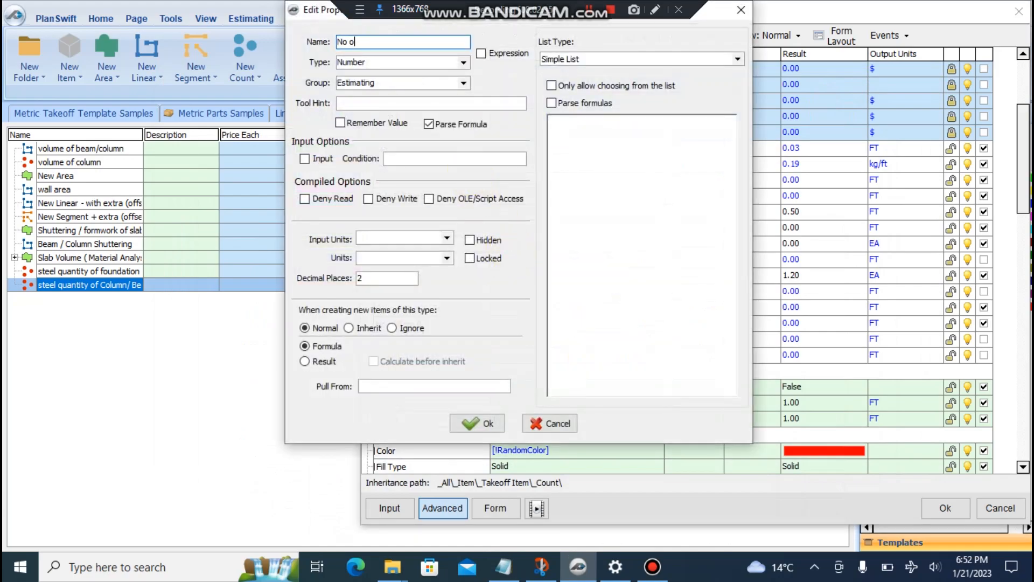
key("Return")
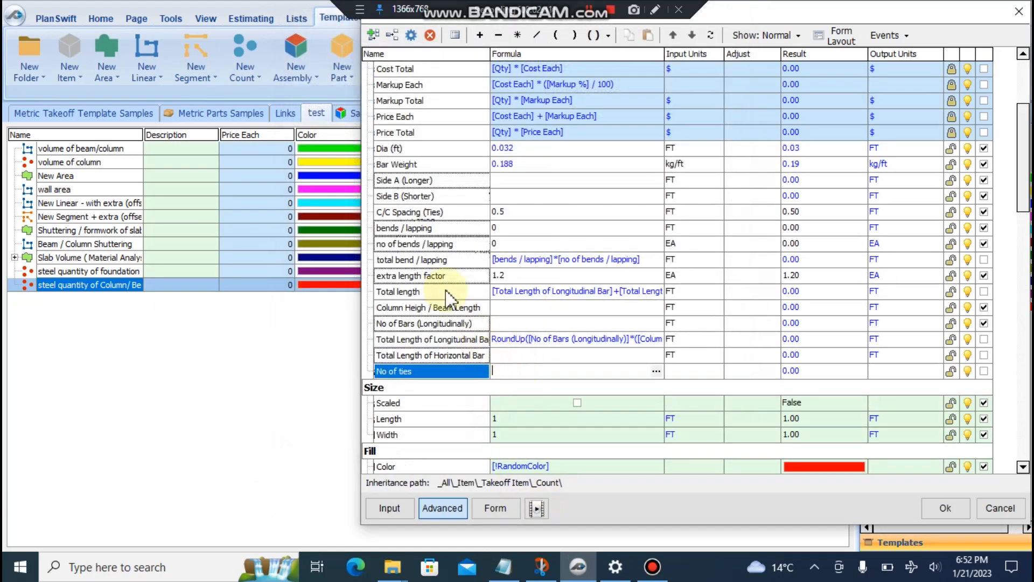
left_click_drag(428, 313, 507, 375)
type("/")
left_click_drag(417, 214, 636, 371)
- Add +1 to the No of ties formula and wrap it in RoundUp
left_click(656, 371)
left_click_drag(586, 195, 342, 197)
left_click(534, 170)
left_click(527, 191)
left_click(582, 192)
type("+1")
left_click_drag(601, 202, 370, 191)
left_click(534, 170)
left_click(527, 206)
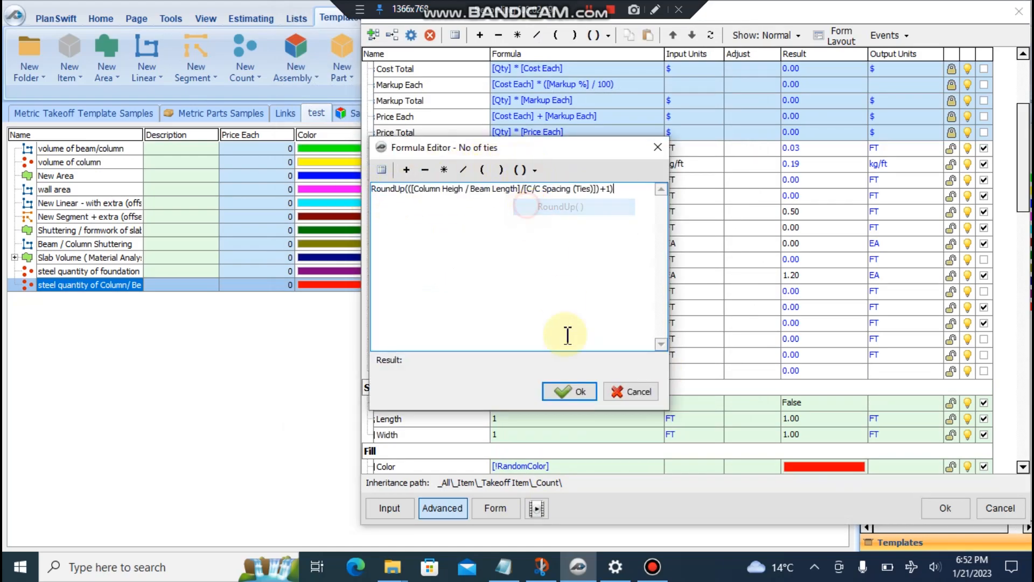
left_click(569, 391)
- Check the horizontal bar formula in the notes and start Total Length of Horizontal Bar with No of ties
left_click(495, 356)
left_click(503, 567)
left_click_drag(369, 338, 725, 337)
left_click(842, 87)
left_click(499, 356)
left_click_drag(500, 353, 501, 355)
- Extend the Horizontal Bar formula to No of ties times twice (Side A + Side B)
type("*((")
left_click_drag(407, 183, 558, 355)
type("+")
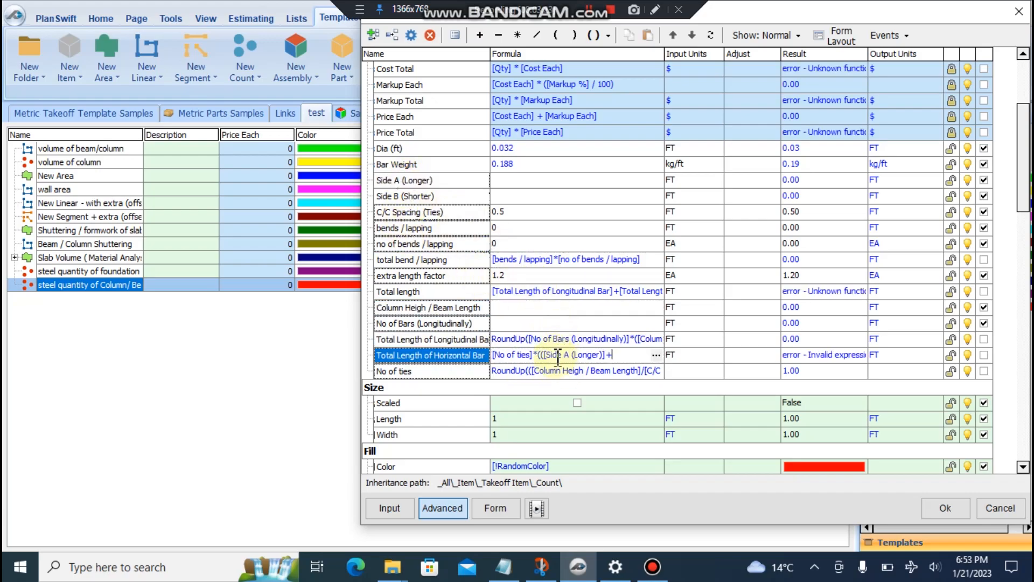
left_click_drag(404, 195, 624, 355)
type(")*")
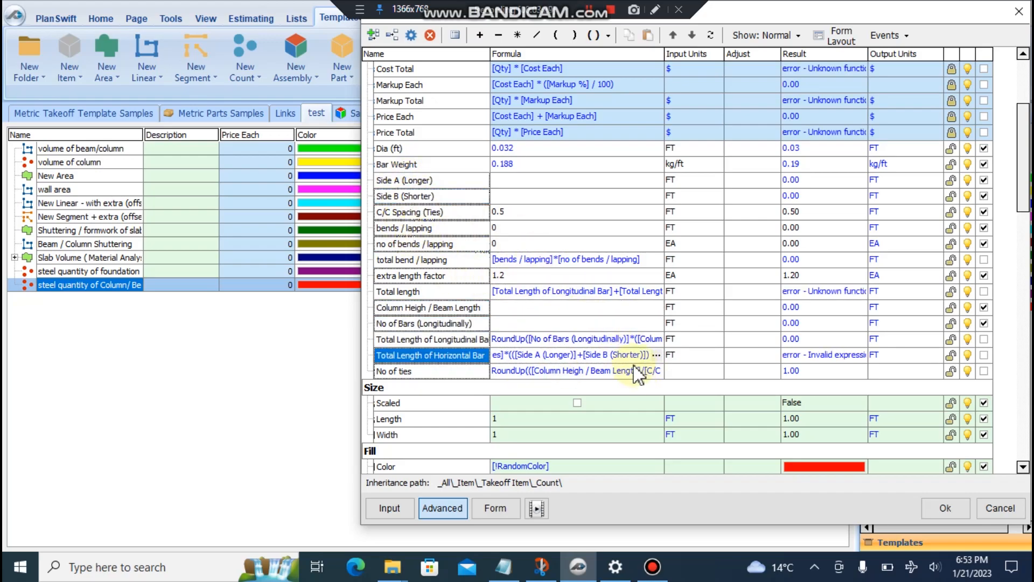
type("2)")
- Multiply the Horizontal Bar formula by the extra length factor and confirm it
left_click(656, 354)
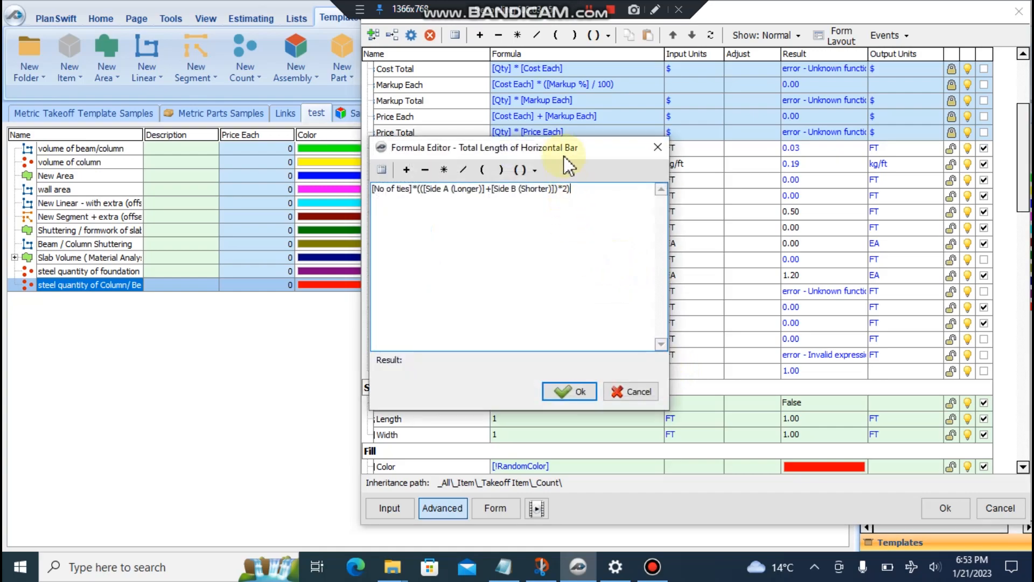
left_click_drag(657, 307, 666, 281)
left_click_drag(676, 316, 590, 322)
left_click_drag(619, 277, 612, 252)
left_click(667, 291)
left_click(513, 295)
type("(")
left_click(471, 270)
scroll(614, 216, "down", 10)
left_click_drag(710, 323, 719, 225)
left_click(595, 289)
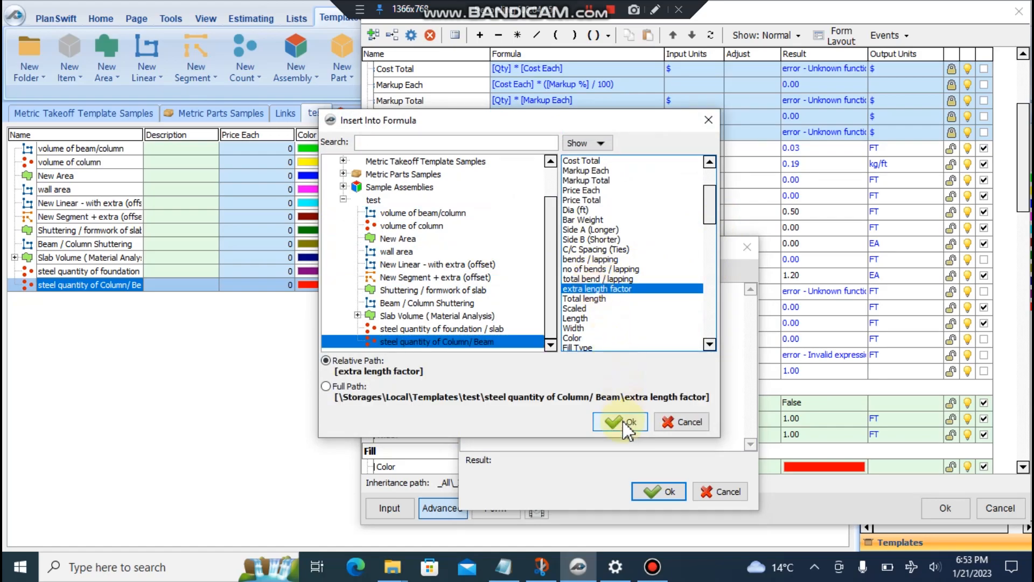
left_click(620, 421)
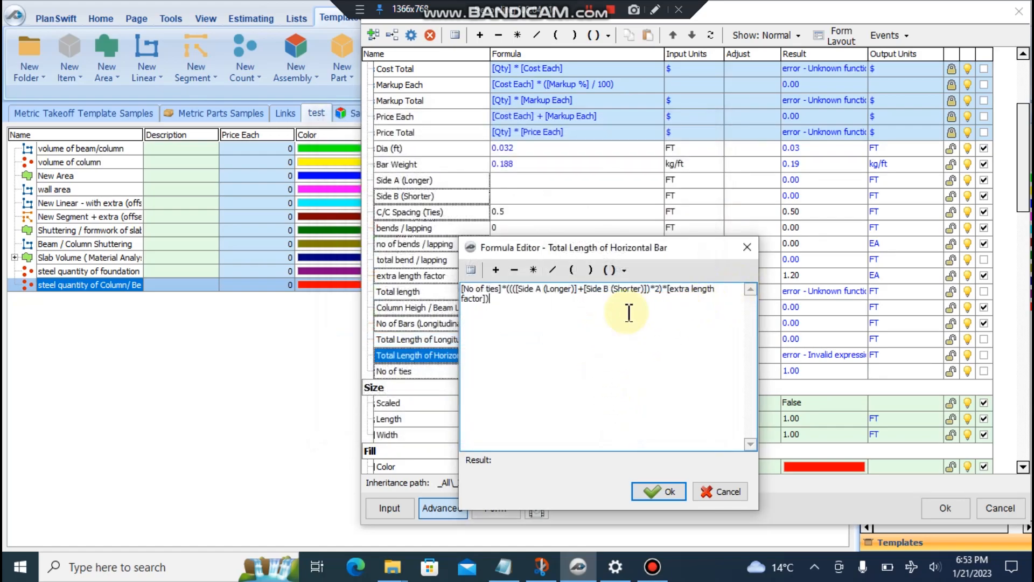
left_click(662, 491)
- Wrap the whole Horizontal Bar formula in RoundUp
left_click(658, 370)
left_click(643, 390)
left_click(659, 355)
left_click_drag(635, 199, 382, 184)
left_click(534, 171)
left_click(560, 207)
left_click(569, 392)
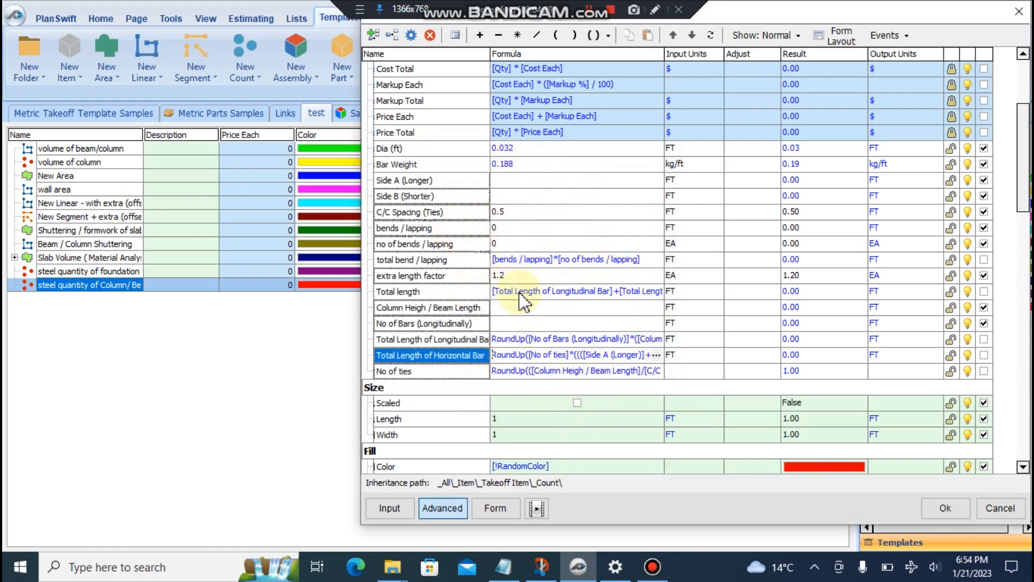
- Open the C/C Spacing (Ties) property settings
scroll(517, 291, "up", 3)
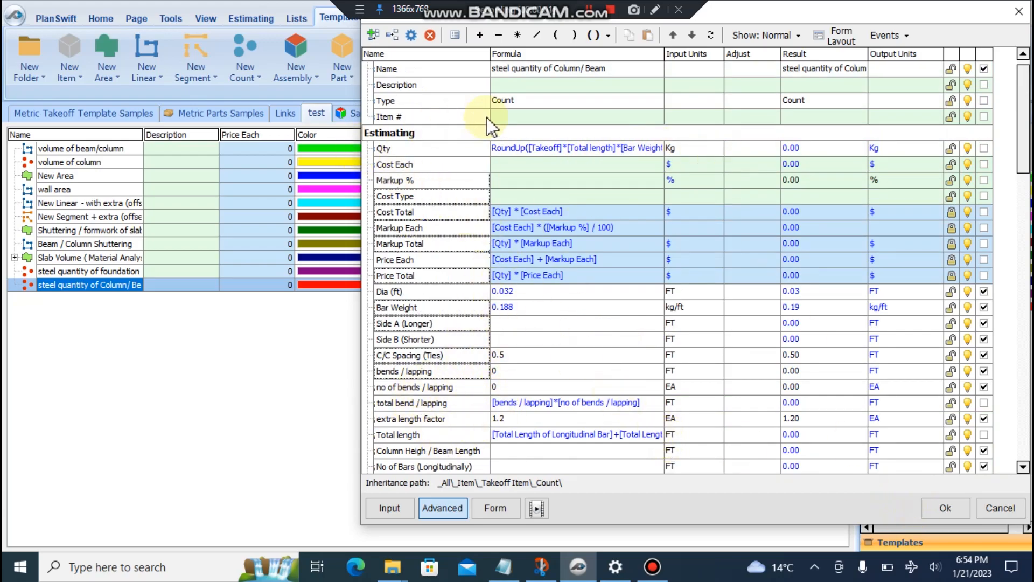
scroll(592, 323, "down", 3)
left_click(457, 308)
double_click(457, 311)
- Put C/C Spacing (Ties) and no of bends on shared form rows and show units
left_click(389, 43)
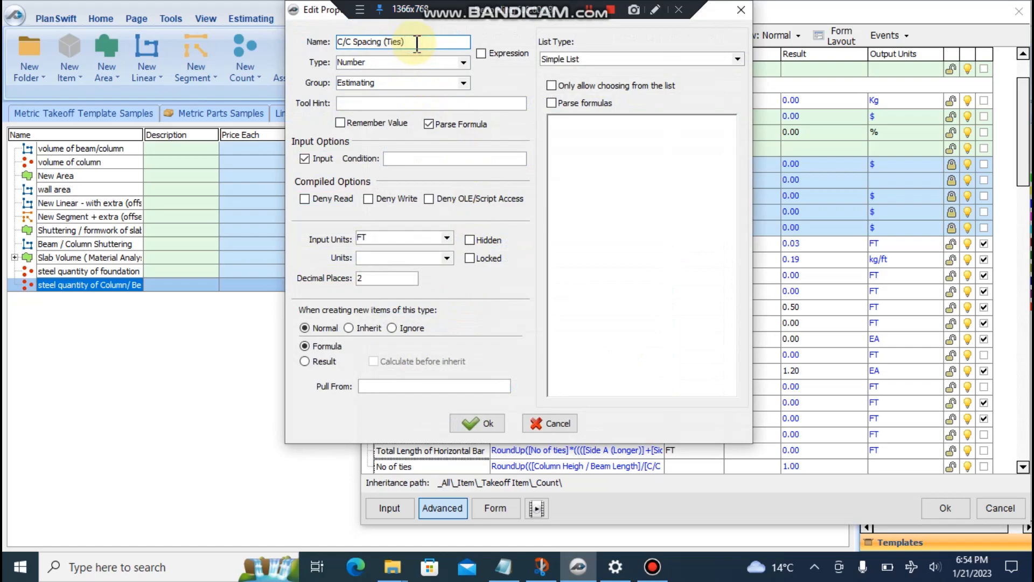
left_click(478, 423)
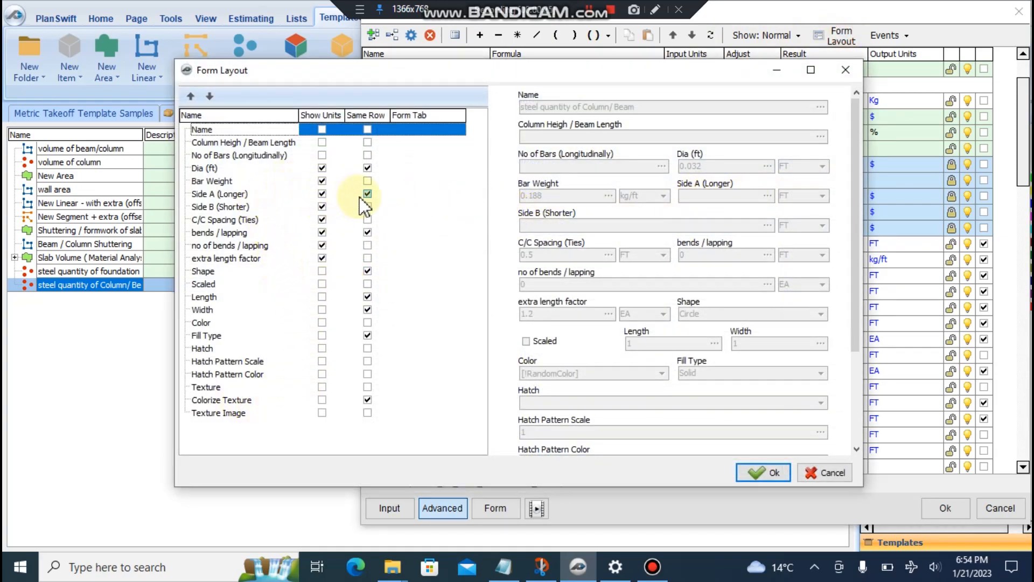
left_click(367, 219)
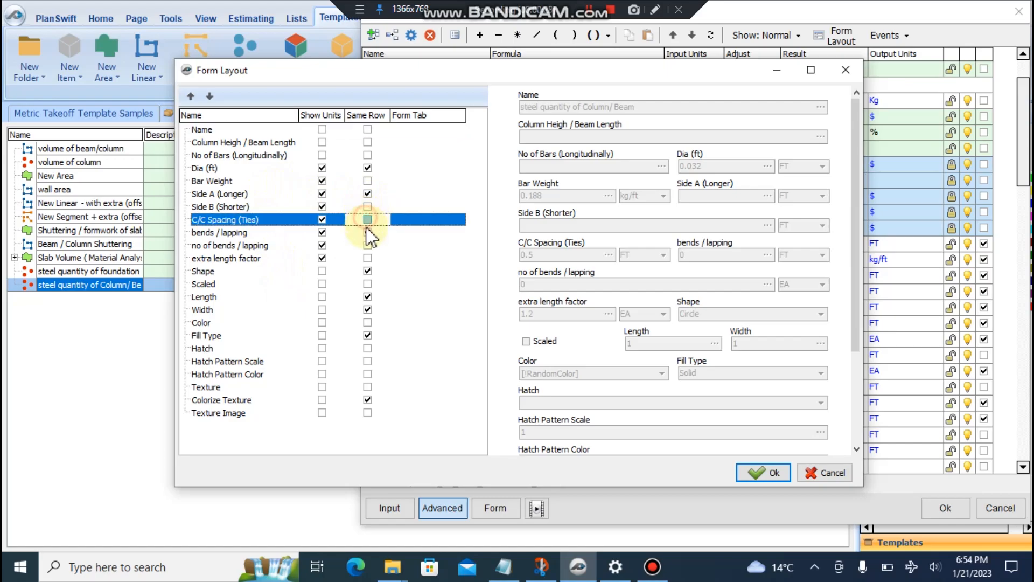
left_click(367, 232)
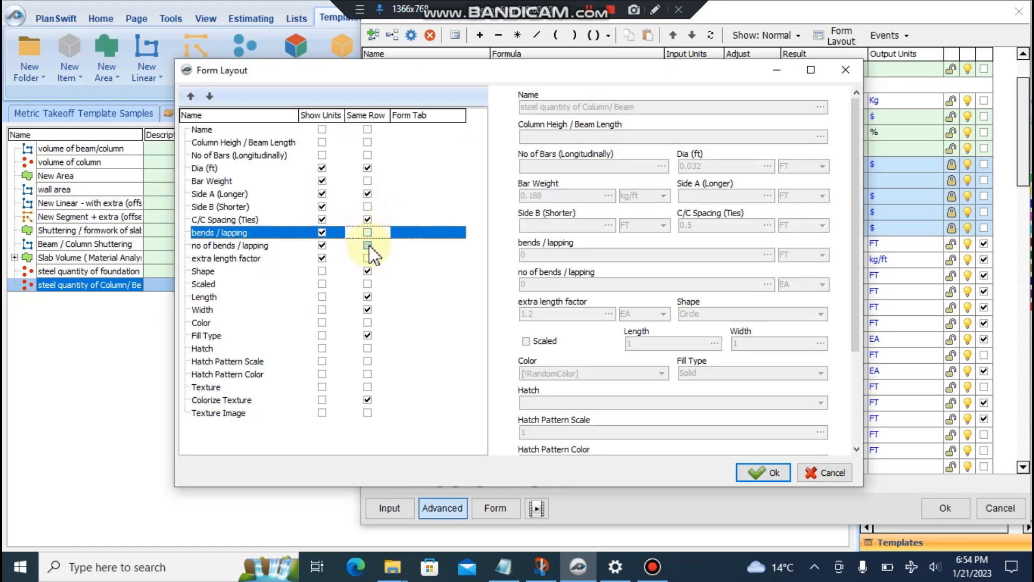
left_click(368, 245)
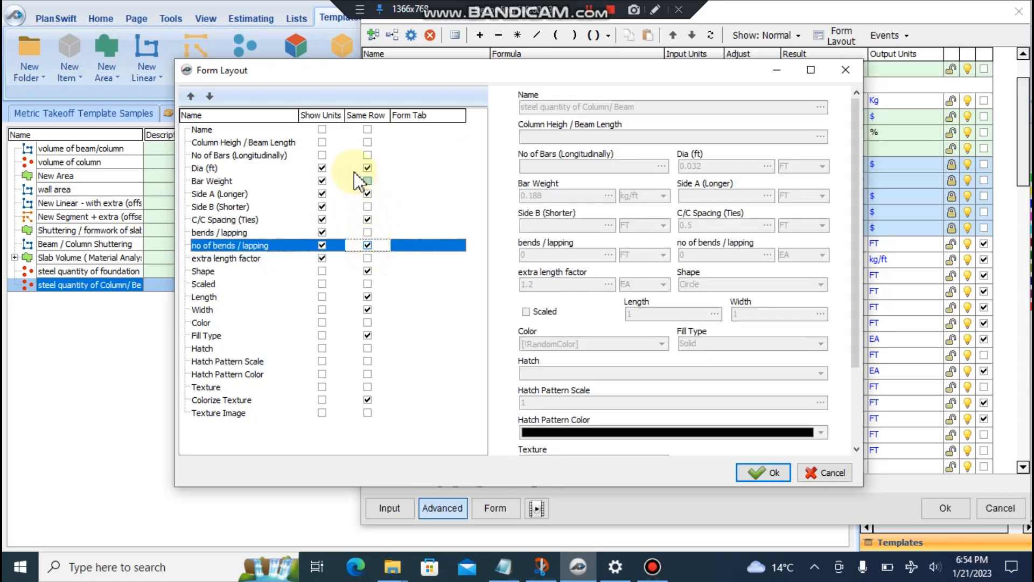
left_click(322, 156)
left_click(322, 142)
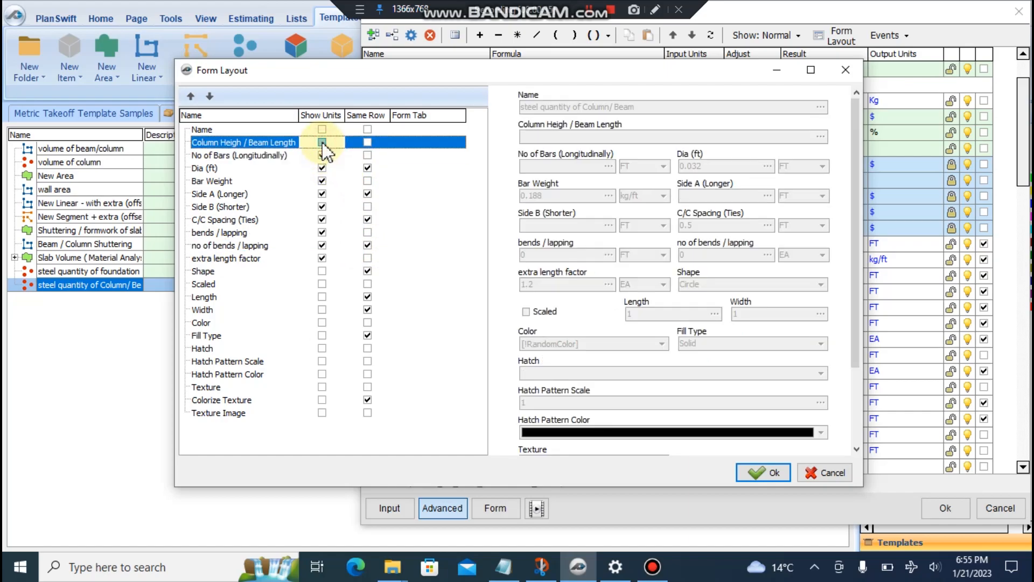
left_click(763, 473)
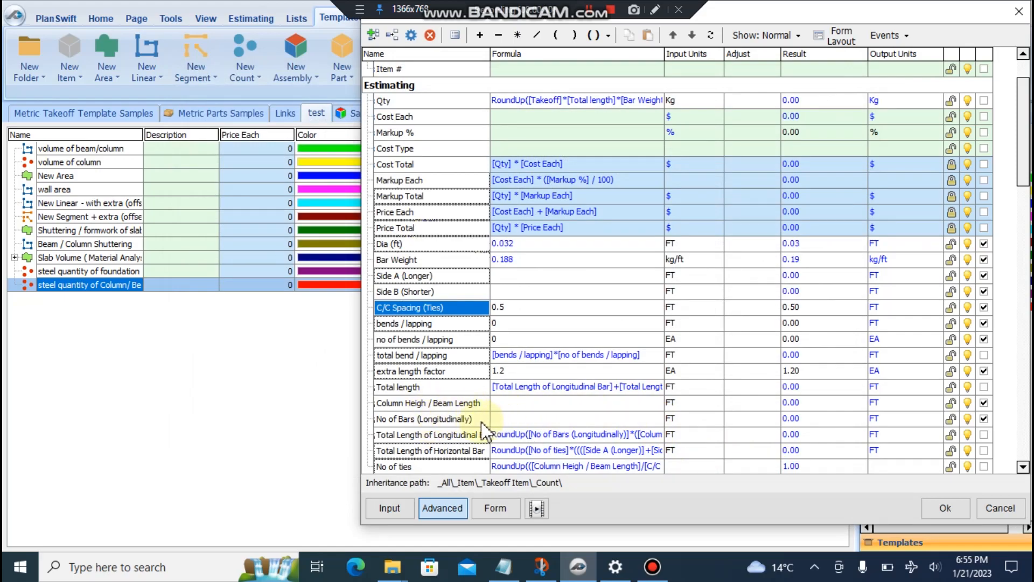
- Set No of Bars (Longitudinally) input units to EA and save the column/beam item
left_click(692, 419)
left_click(715, 419)
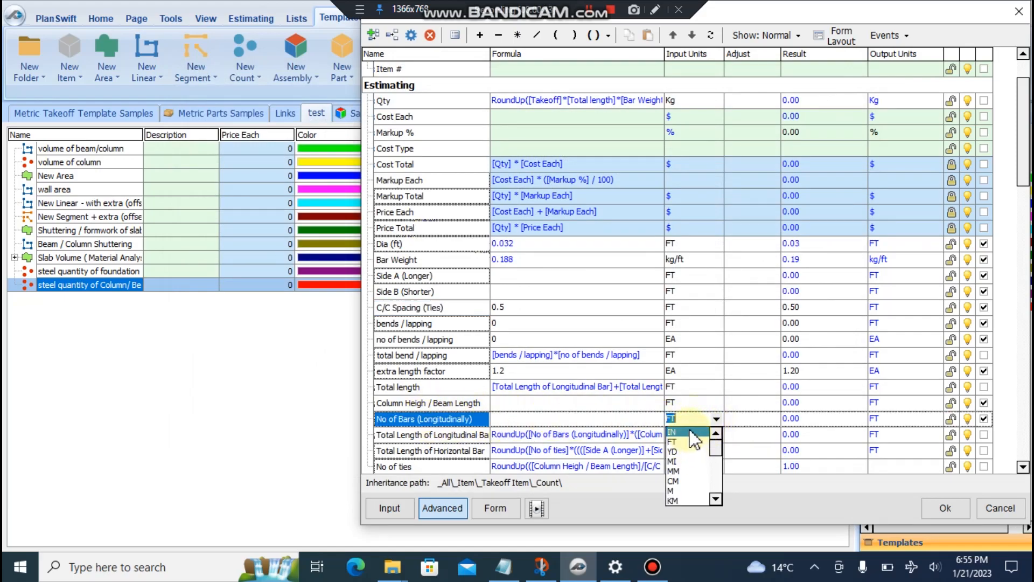
type("ea")
left_click(690, 499)
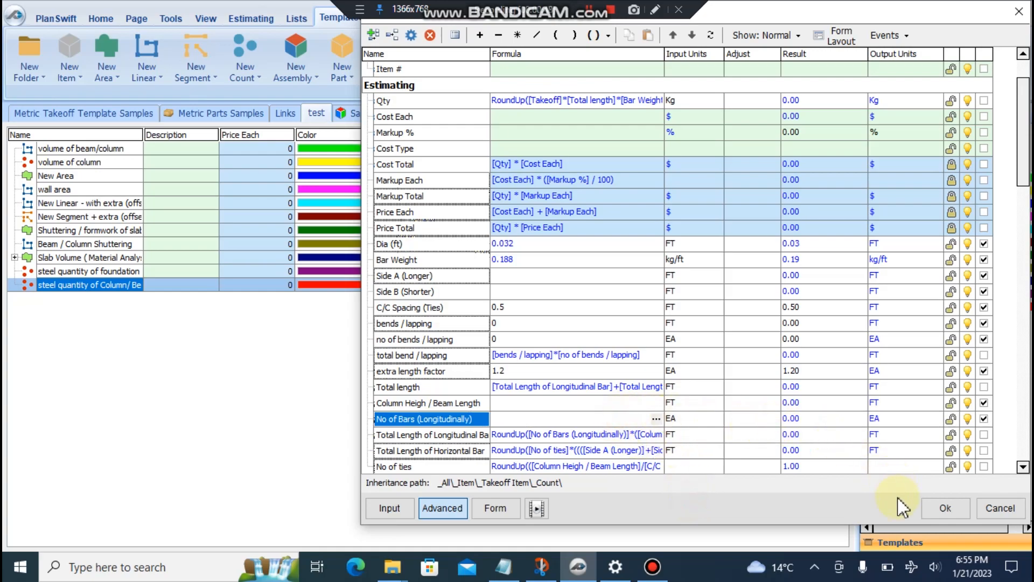
left_click(942, 508)
left_click(57, 269)
left_click(96, 19)
- Bring the skylight columns into view and start a 'steel quantity of Column/ Beam' takeoff
scroll(352, 323, "down", 2)
mouse_move(396, 326)
left_mouse_down()
mouse_move(388, 323)
mouse_move(437, 276)
mouse_move(423, 224)
mouse_move(372, 210)
left_mouse_up()
scroll(397, 270, "up", 4)
left_click_drag(278, 153, 435, 172)
left_click_drag(436, 318, 307, 338)
left_click_drag(314, 339, 350, 244)
scroll(498, 414, "down", 2)
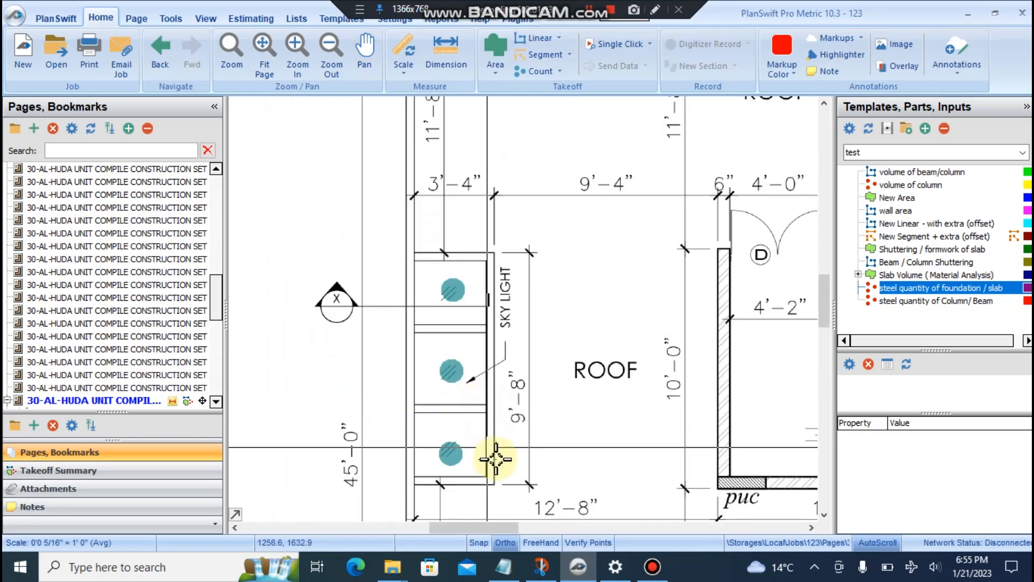
left_click_drag(433, 330, 372, 351)
scroll(399, 285, "up", 2)
left_click_drag(401, 281, 463, 296)
scroll(424, 282, "up", 1)
scroll(425, 280, "down", 1)
left_click_drag(432, 260, 418, 295)
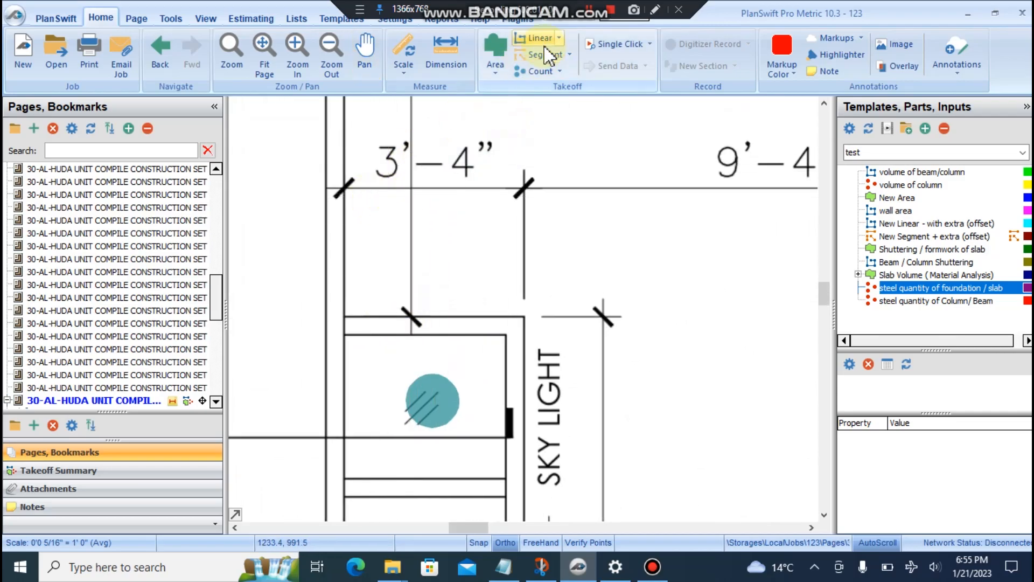
double_click(886, 301)
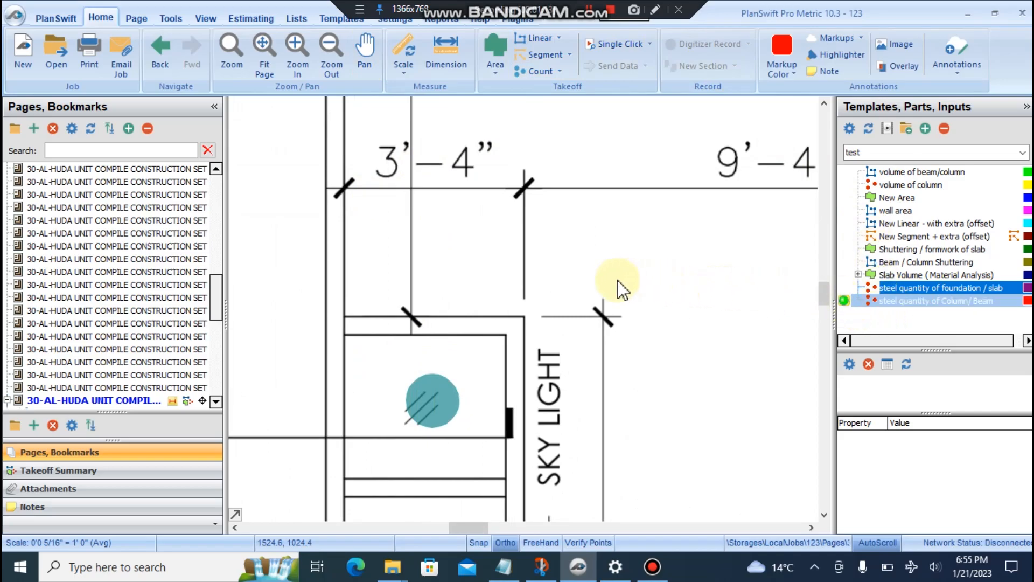
- Enter Column Height 3.3, No of Bars 4, Side A 1 and Side B 1, then confirm
left_click(412, 161)
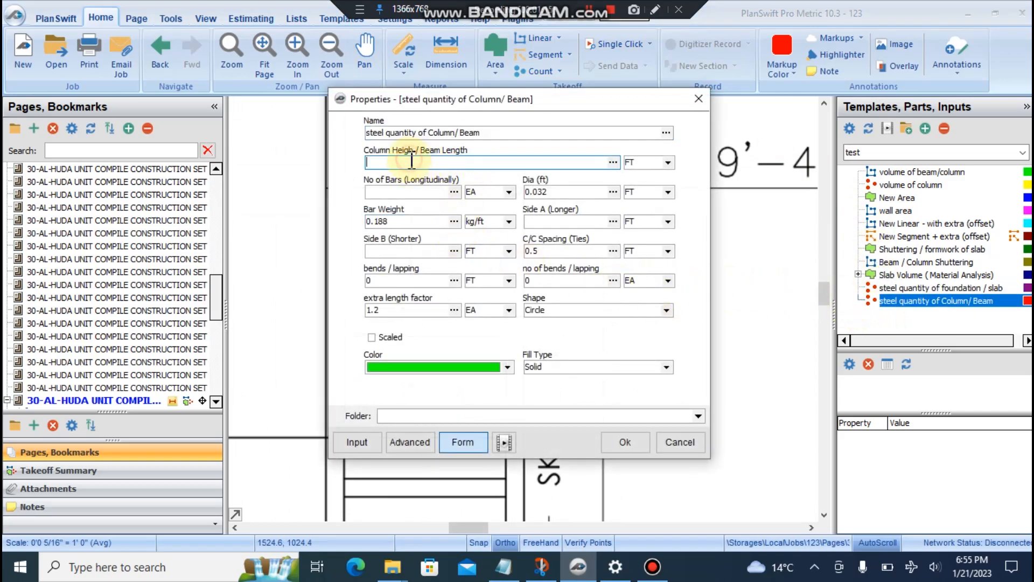
type("3.3")
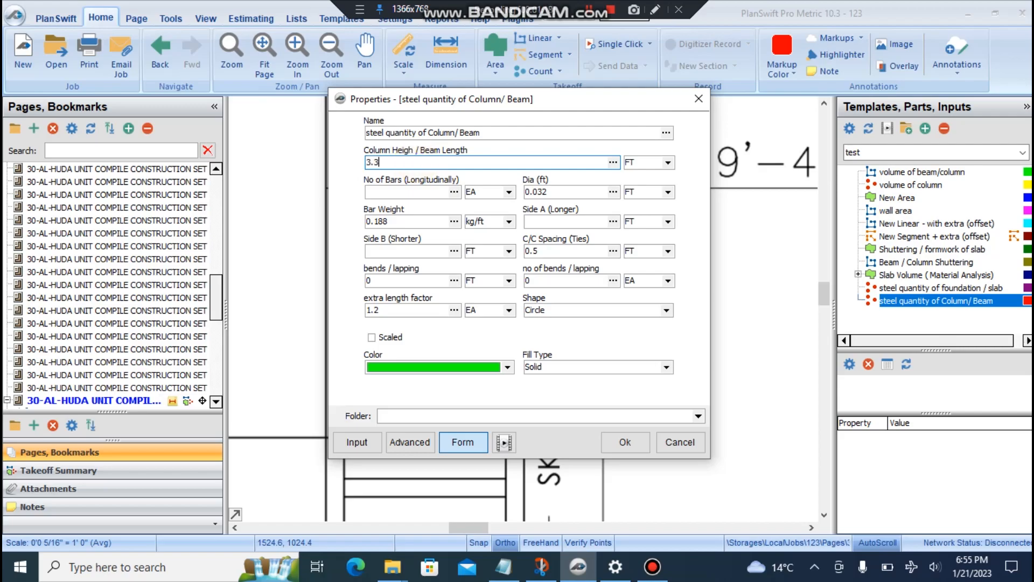
left_click(418, 191)
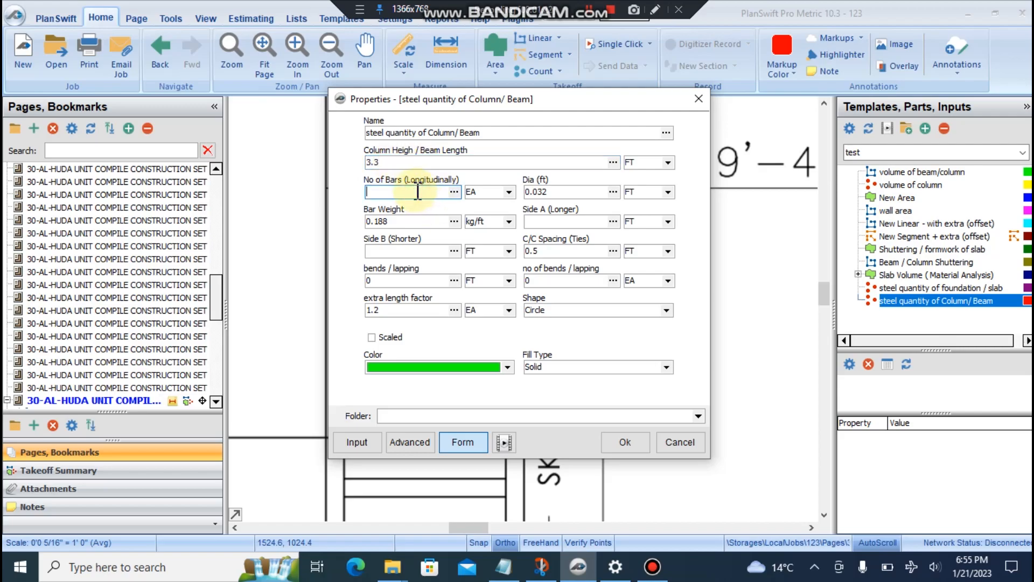
type("4")
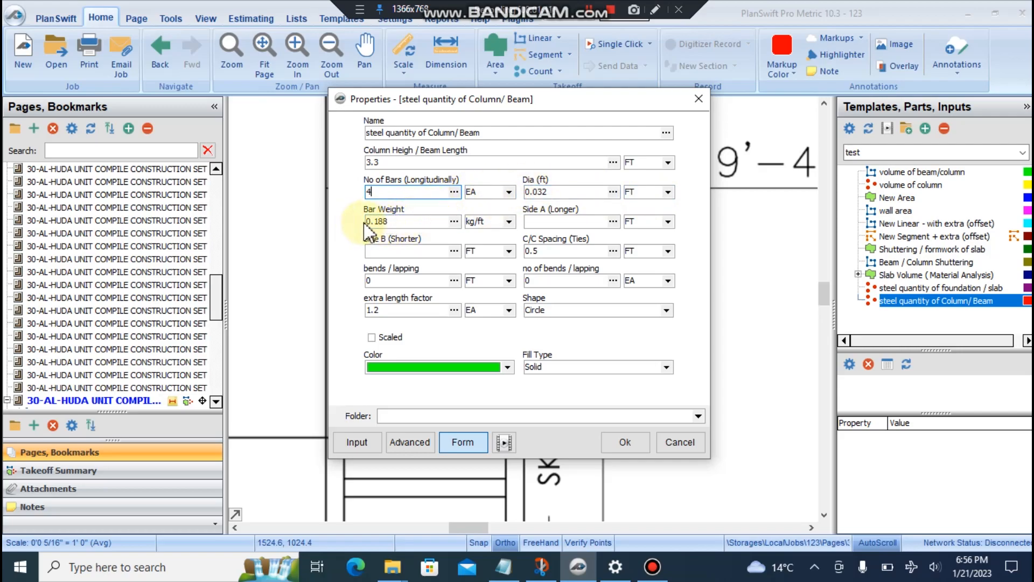
left_click(569, 221)
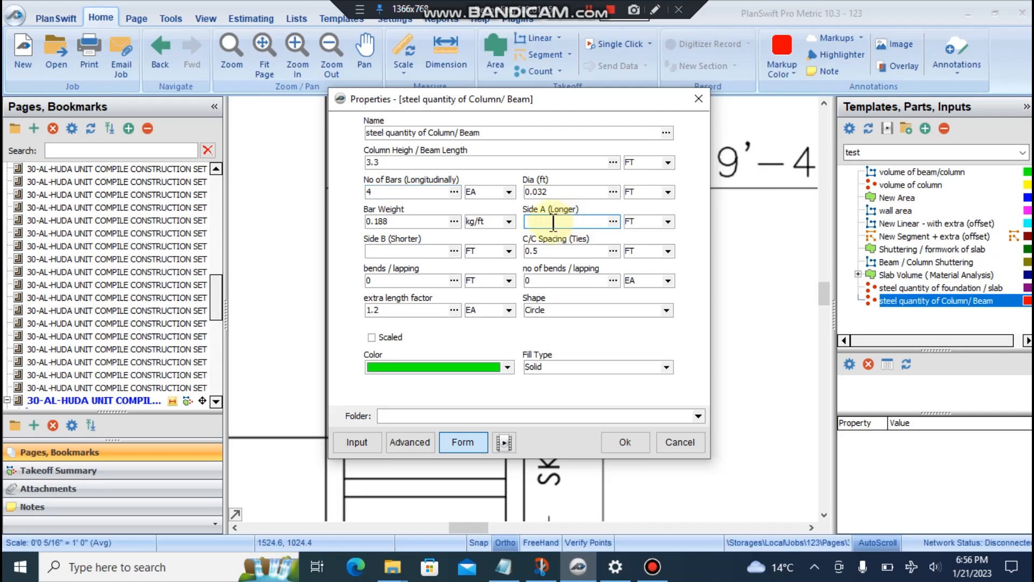
type("1")
left_click(405, 251)
type("1")
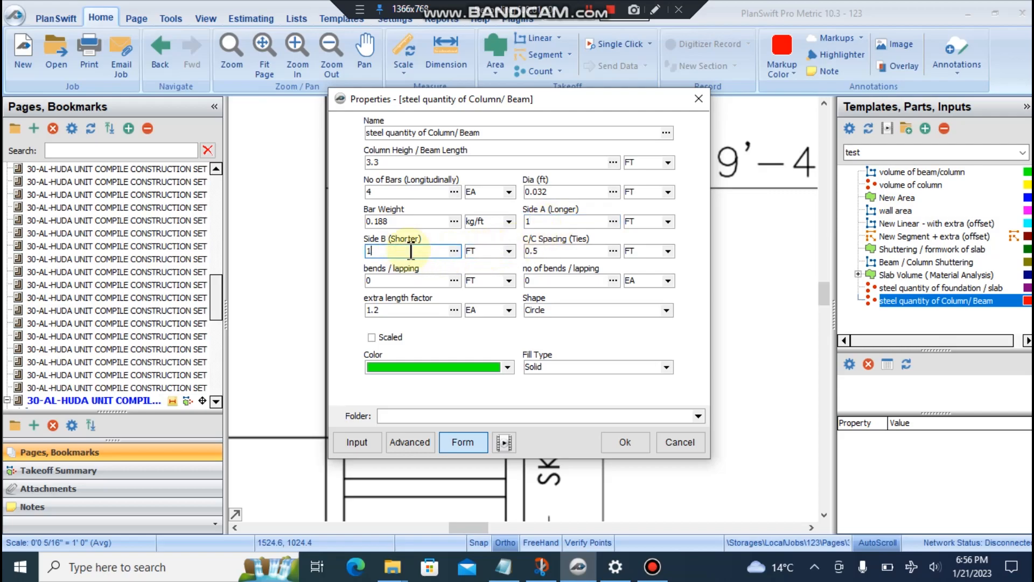
left_click(557, 252)
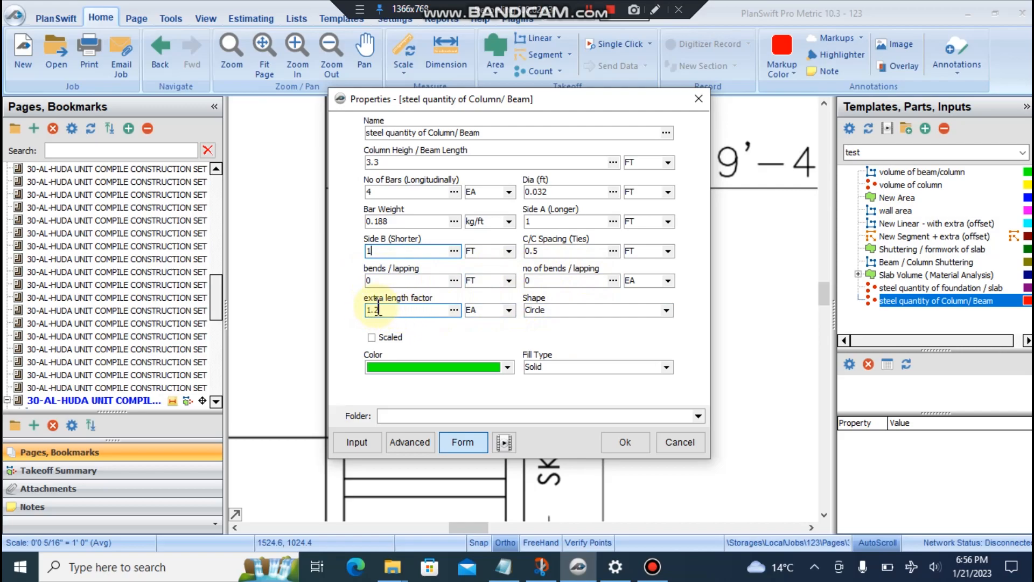
left_click(624, 443)
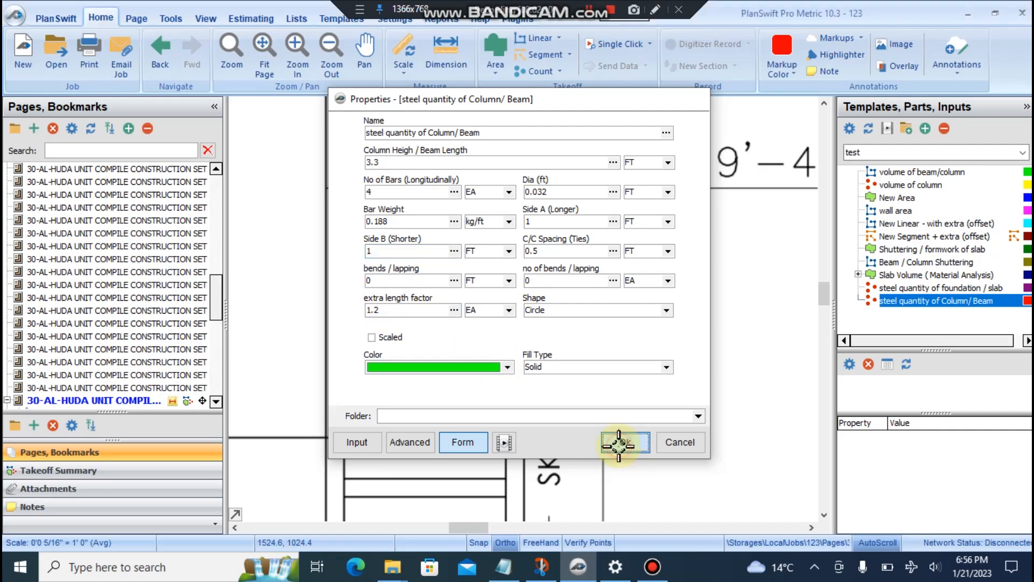
- Count the four skylight-strip columns for 42.0 kg, then stop counting and deselect
scroll(460, 420, "down", 4)
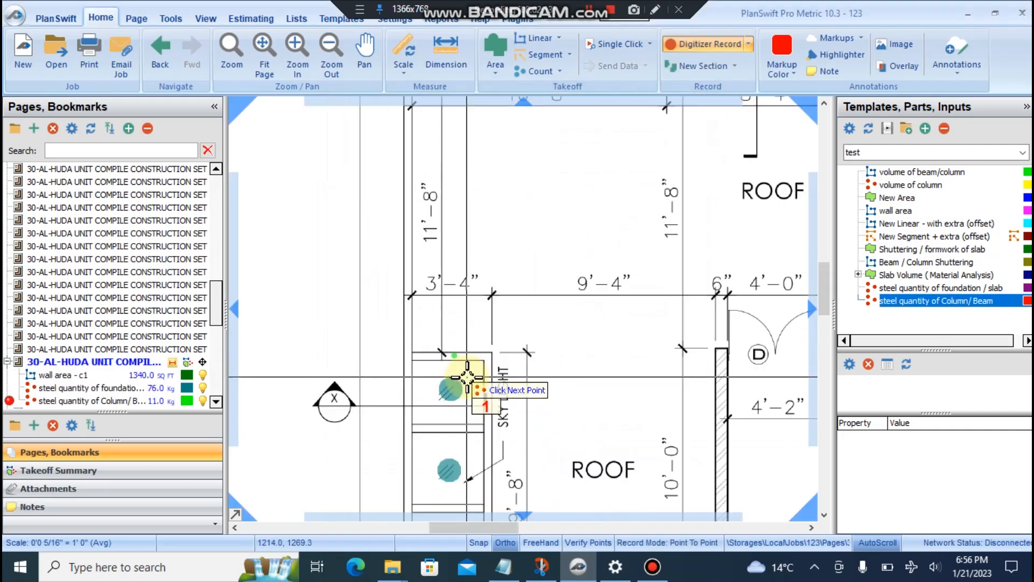
left_click(455, 437)
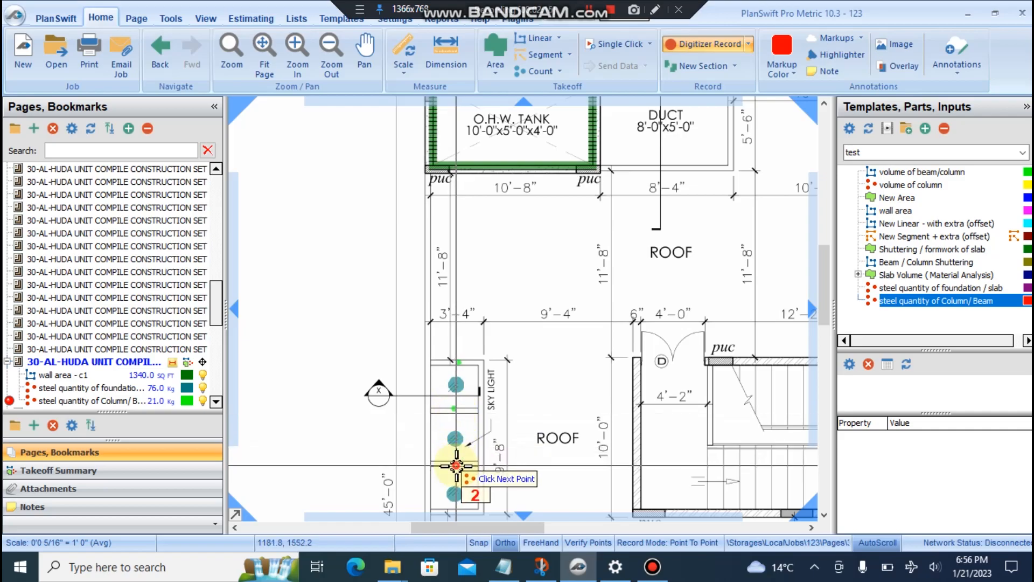
left_click(456, 463)
scroll(458, 443, "down", 2)
scroll(457, 442, "up", 4)
left_click(457, 444)
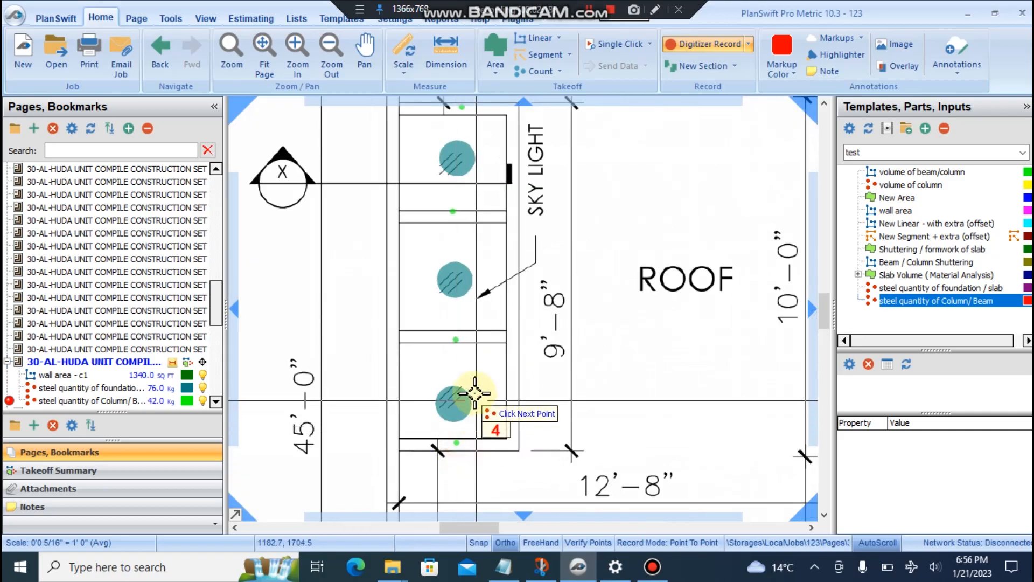
scroll(475, 393, "down", 4)
scroll(485, 351, "up", 3)
scroll(410, 351, "down", 2)
scroll(424, 369, "up", 4)
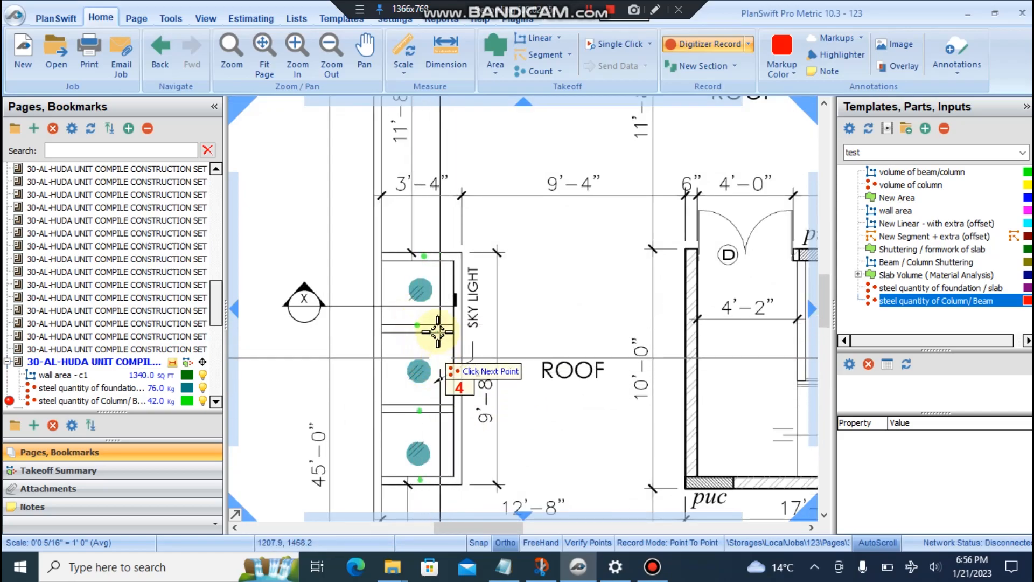
key("Escape")
left_click(153, 403)
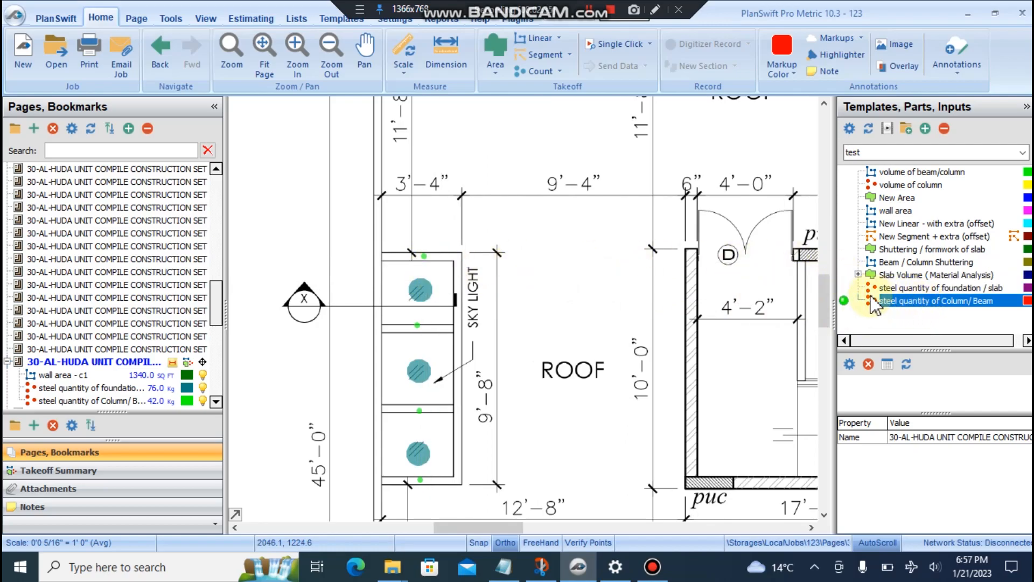
scroll(632, 341, "down", 2)
scroll(630, 340, "up", 1)
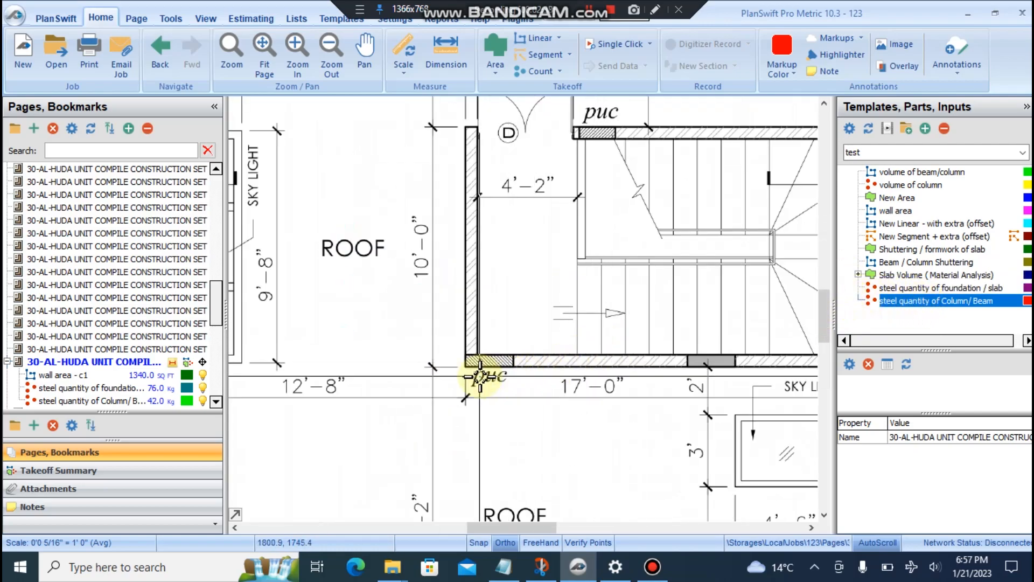
scroll(477, 376, "down", 1)
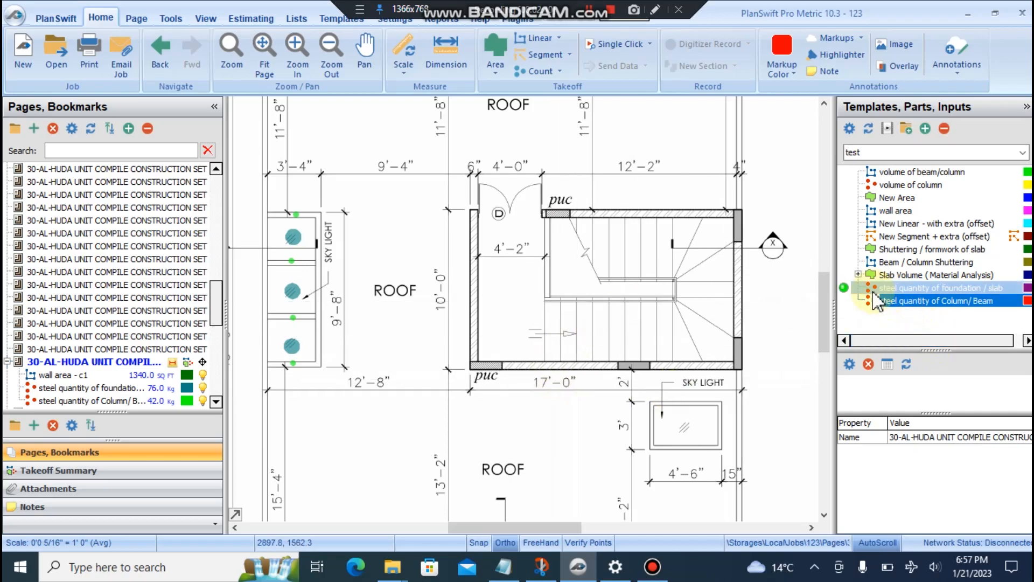
- Start a second Column/Beam takeoff with height 8, 4 bars, Side A 1 and Side B 2
left_click(847, 301)
left_click_drag(459, 100, 739, 113)
left_click(654, 174)
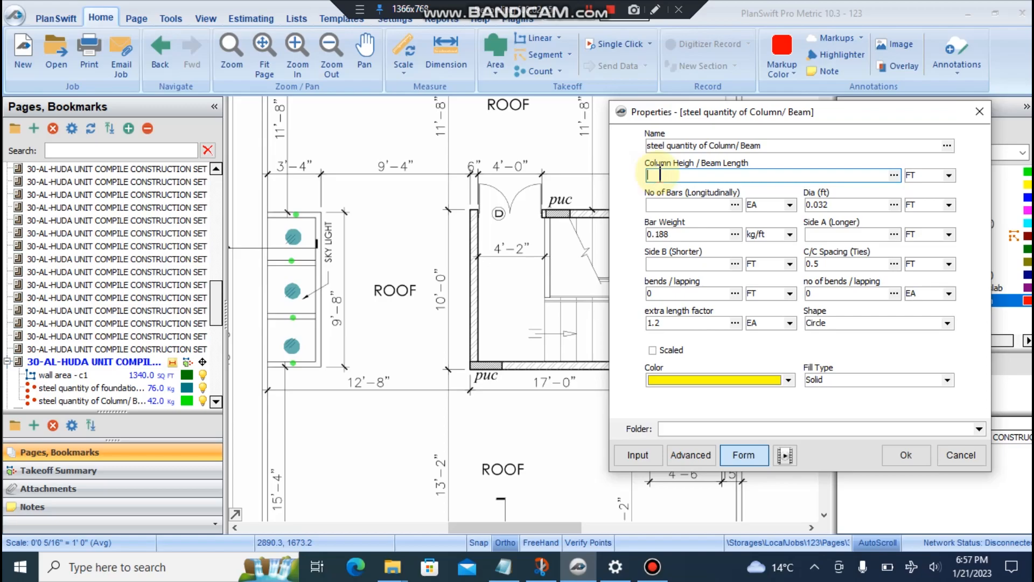
type("8")
left_click(702, 204)
type("4")
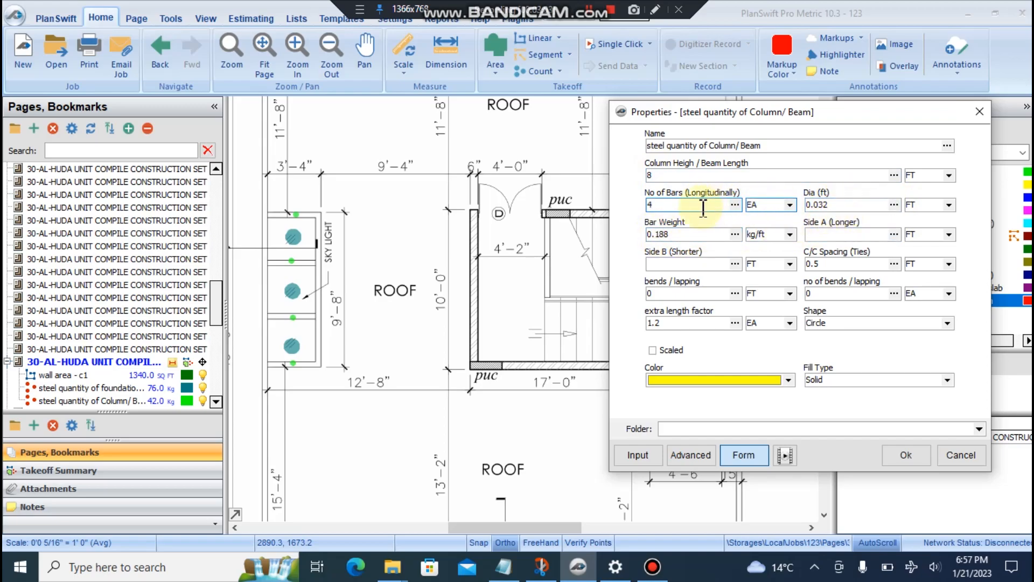
left_click(857, 234)
left_click(857, 233)
type("1")
left_click(670, 263)
type("2")
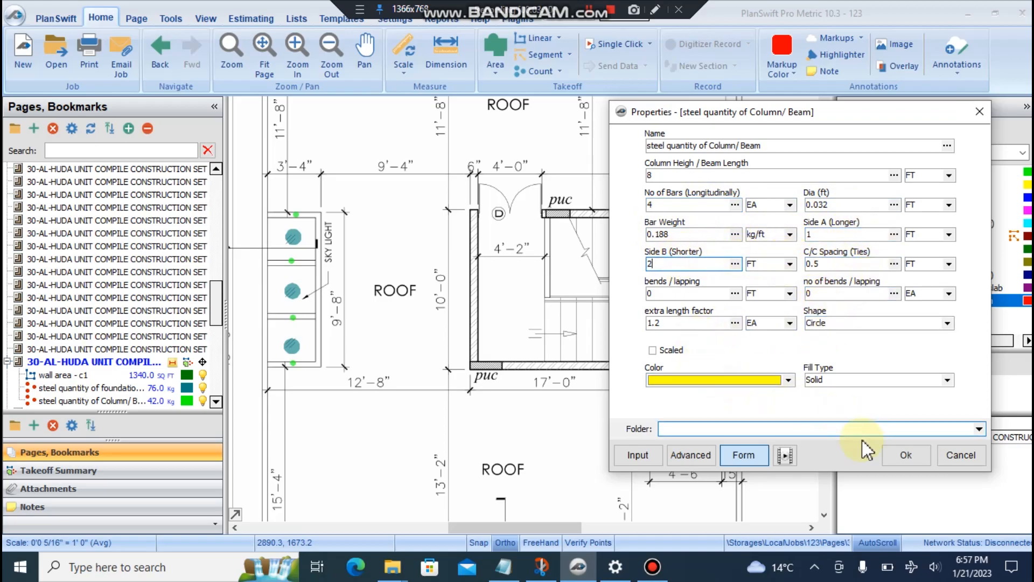
- Confirm the inputs and count two columns on the stair room's bottom wall
left_click(905, 454)
left_click(485, 365)
left_click(633, 367)
- Count the last three stair-room columns for 154.0 kg, then select the takeoff
left_click(738, 346)
left_click(737, 226)
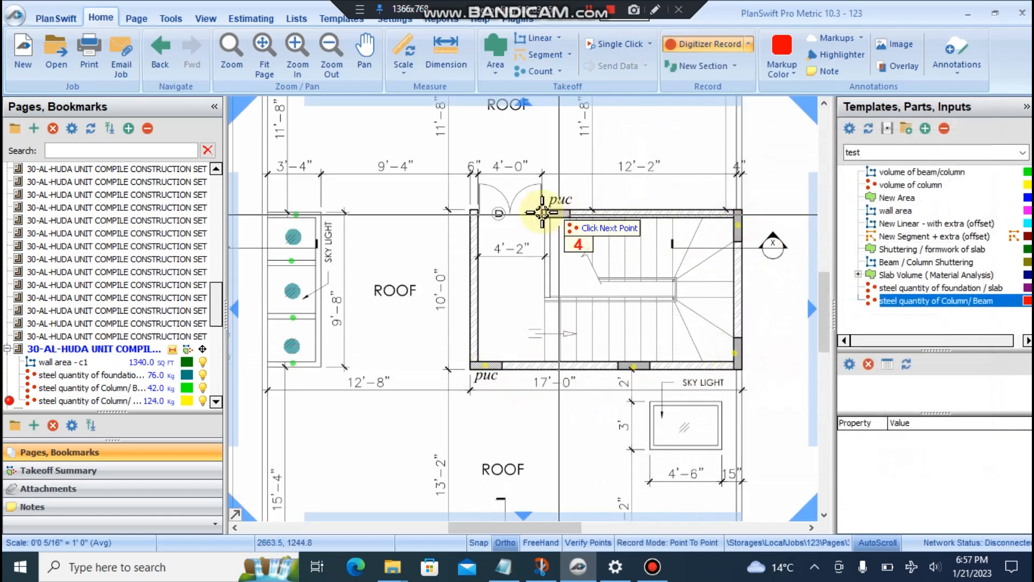
left_click(560, 210)
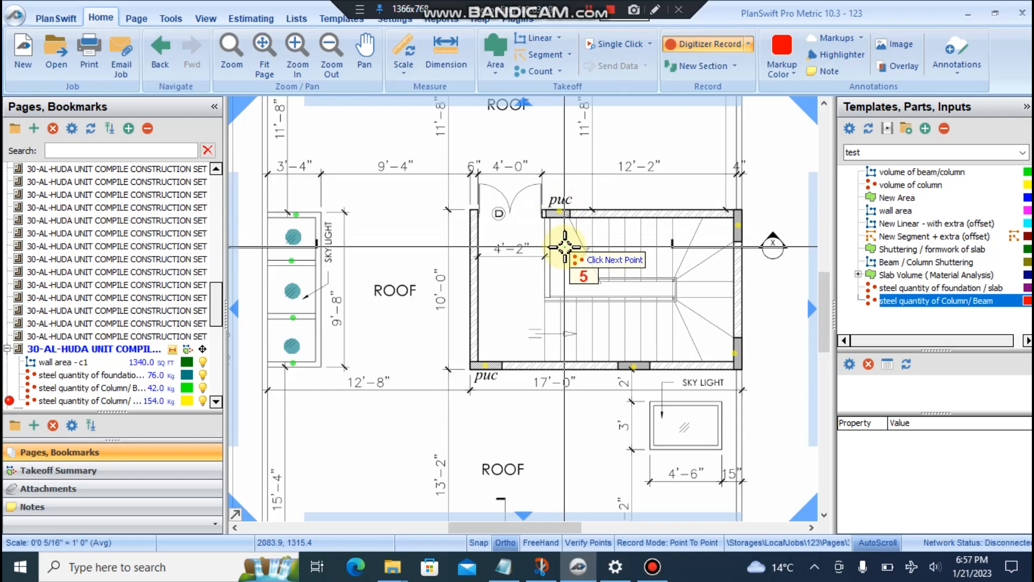
key("Escape")
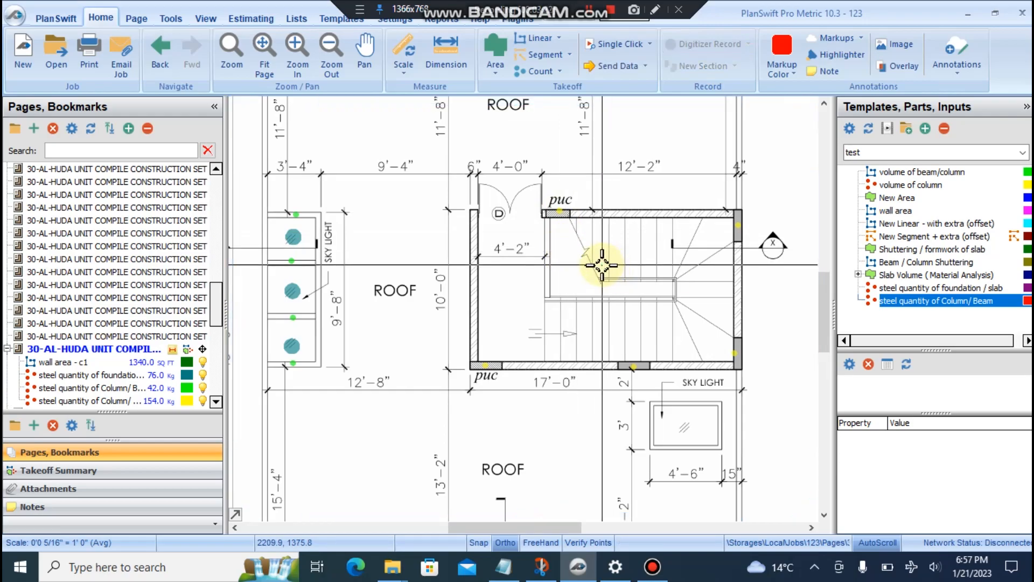
left_click(560, 210)
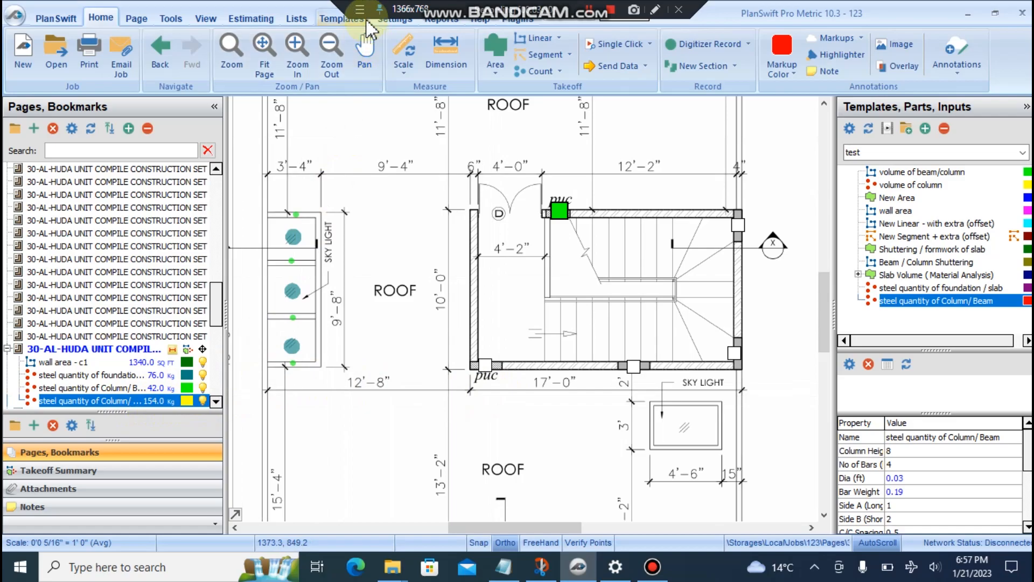
- Open the Properties of the second column count around the stair room
key("Escape")
scroll(665, 263, "down", 2)
left_click_drag(609, 280, 594, 306)
scroll(418, 296, "up", 3)
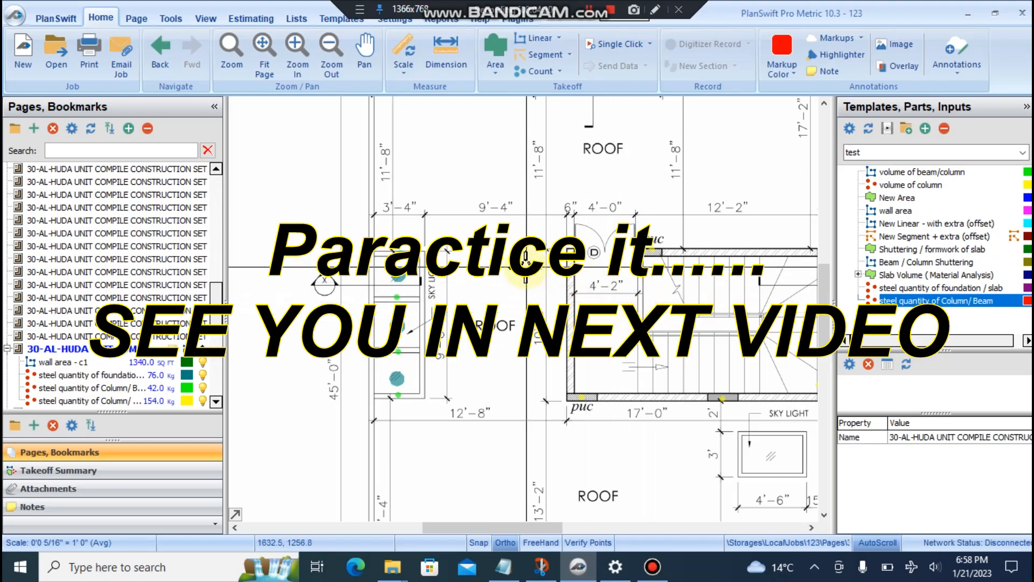
scroll(496, 330, "down", 3)
scroll(498, 334, "up", 4)
left_click_drag(499, 334, 584, 278)
left_click(586, 223)
right_click(587, 224)
left_click(614, 241)
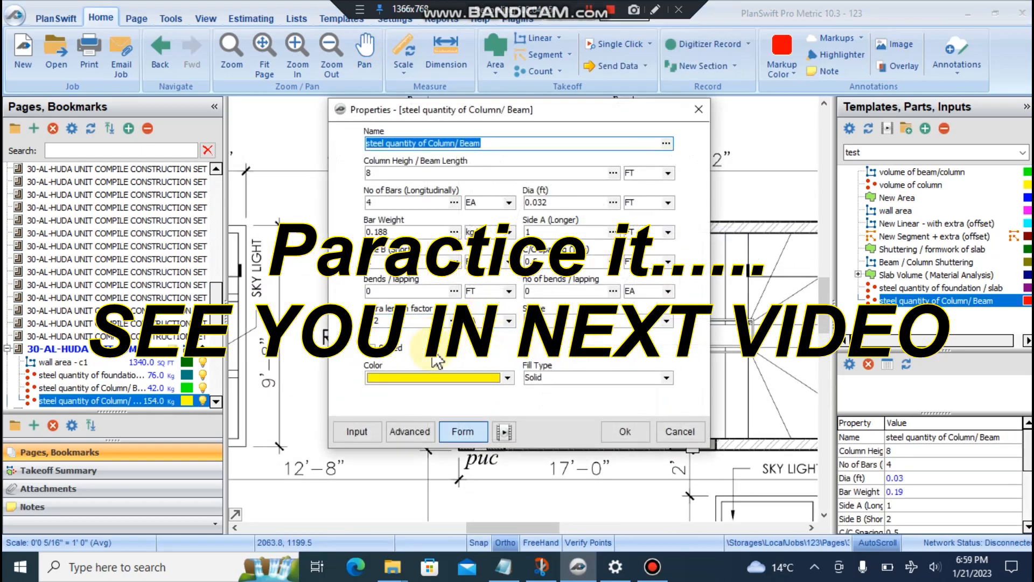